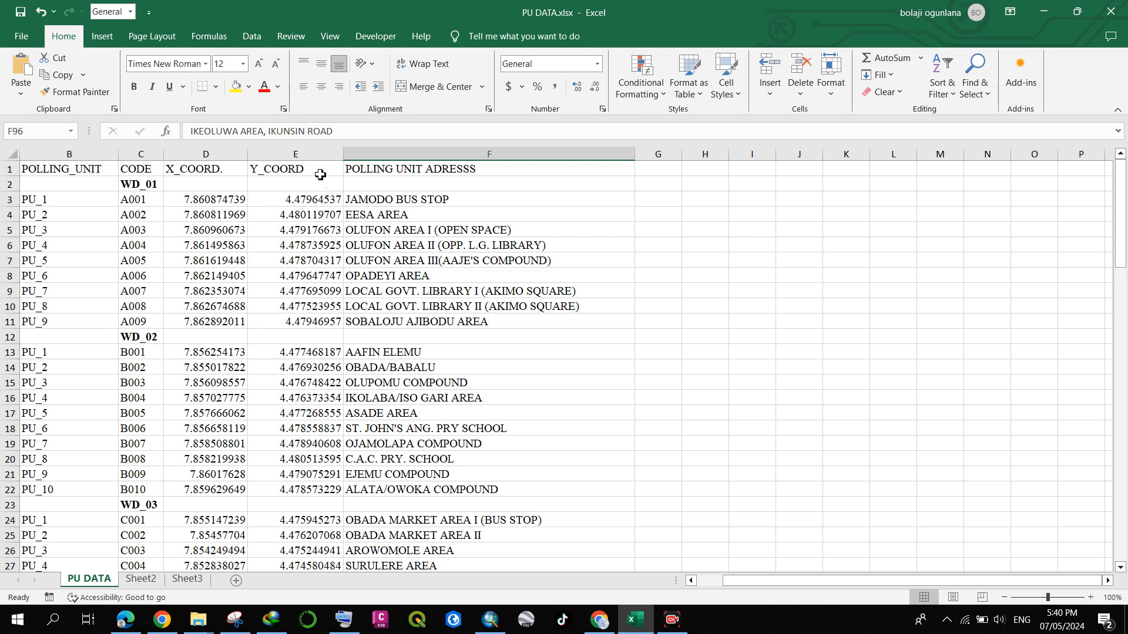
Step: Widen the WARD_NAME column to leave clear space between the ward names and the polling units
click(410, 175)
key(ctrl+space)
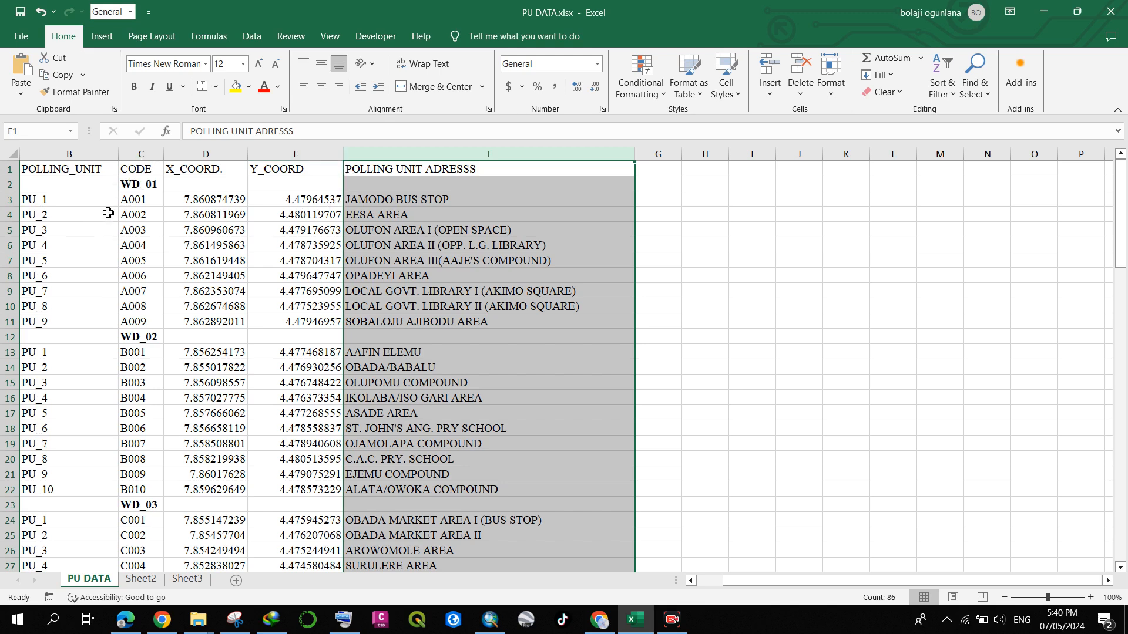
click(137, 187)
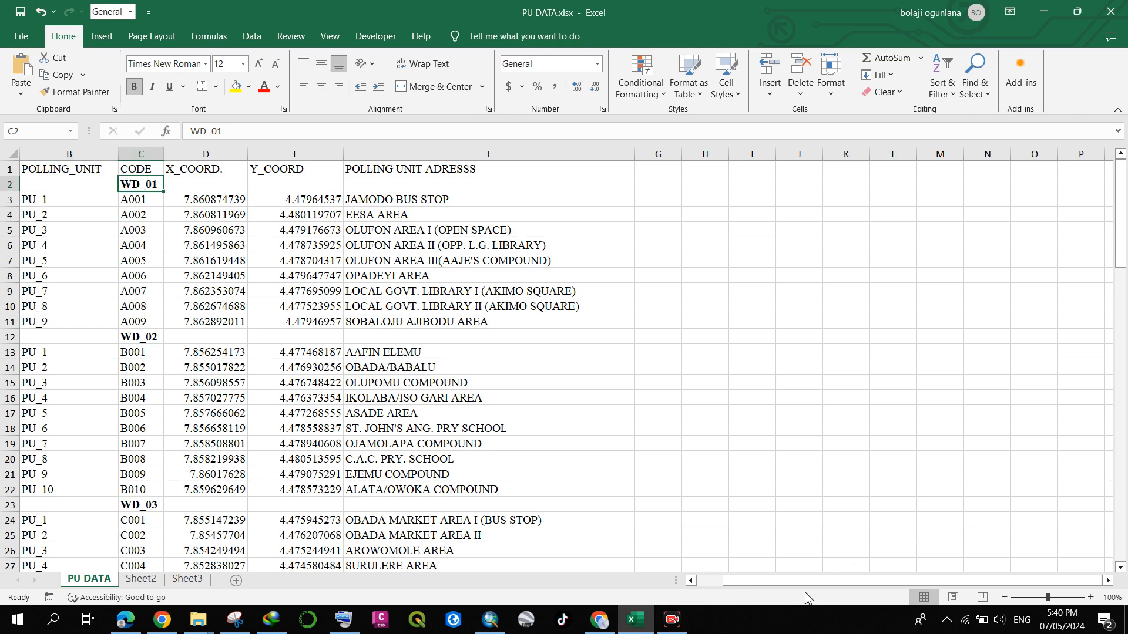
drag(811, 584, 784, 585)
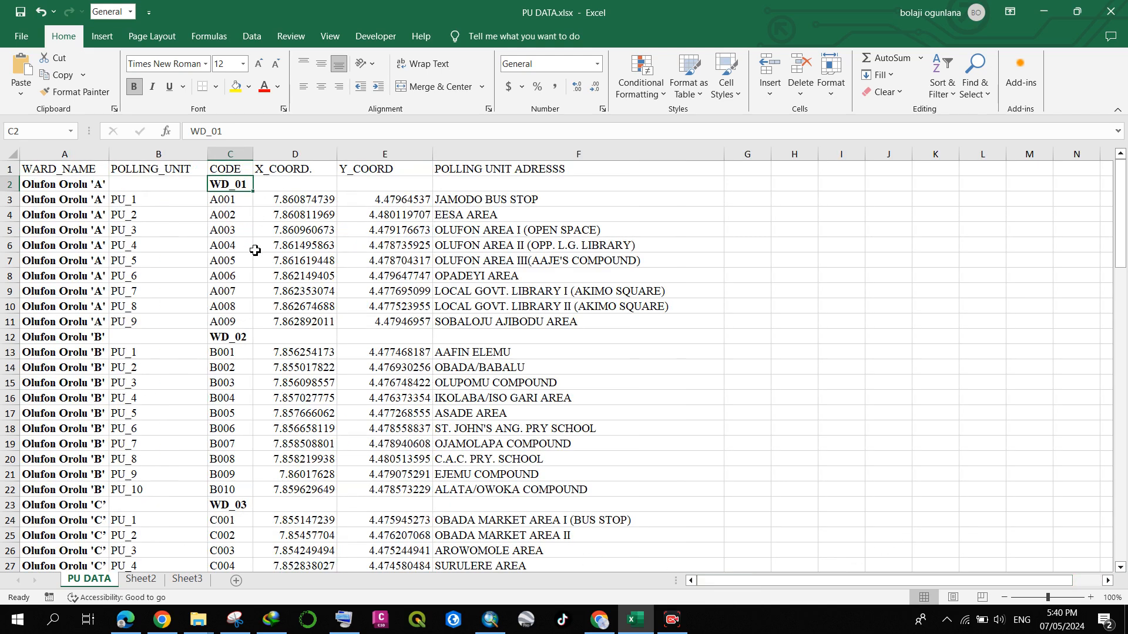
drag(106, 158, 132, 161)
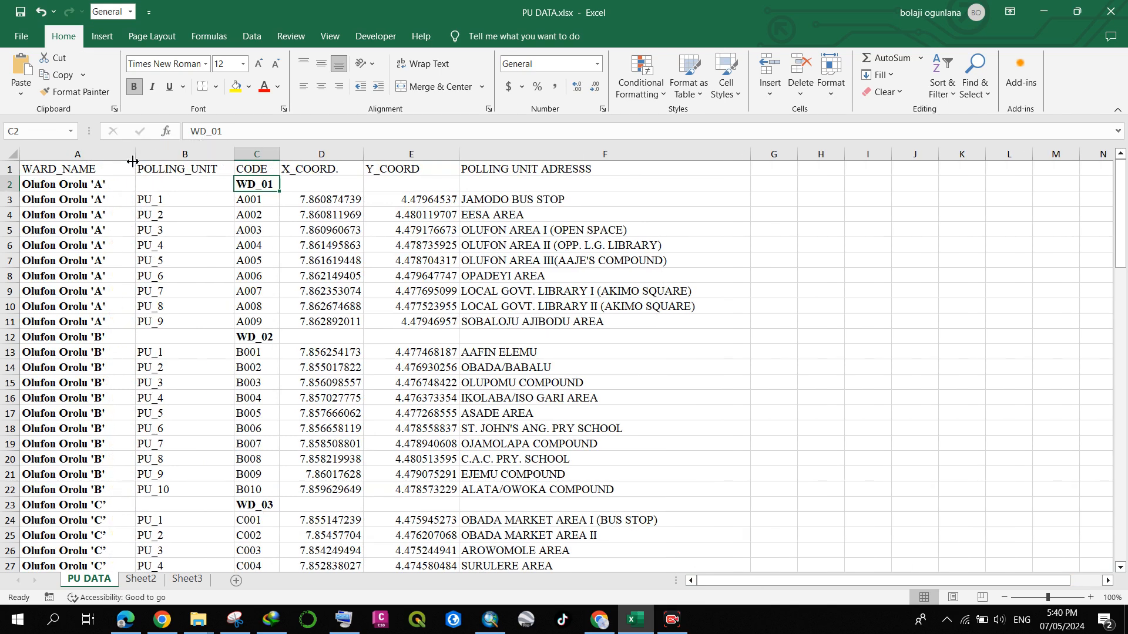
Step: Insert a blank column between POLLING_UNIT and CODE and enter WARD NO as its header
click(223, 150)
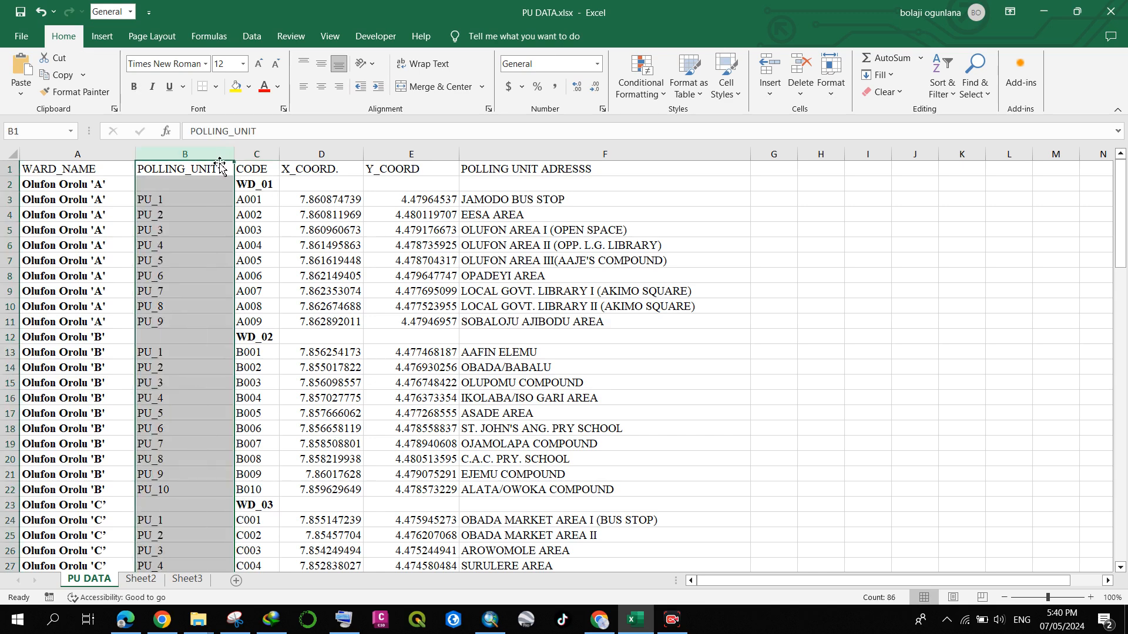
click(248, 157)
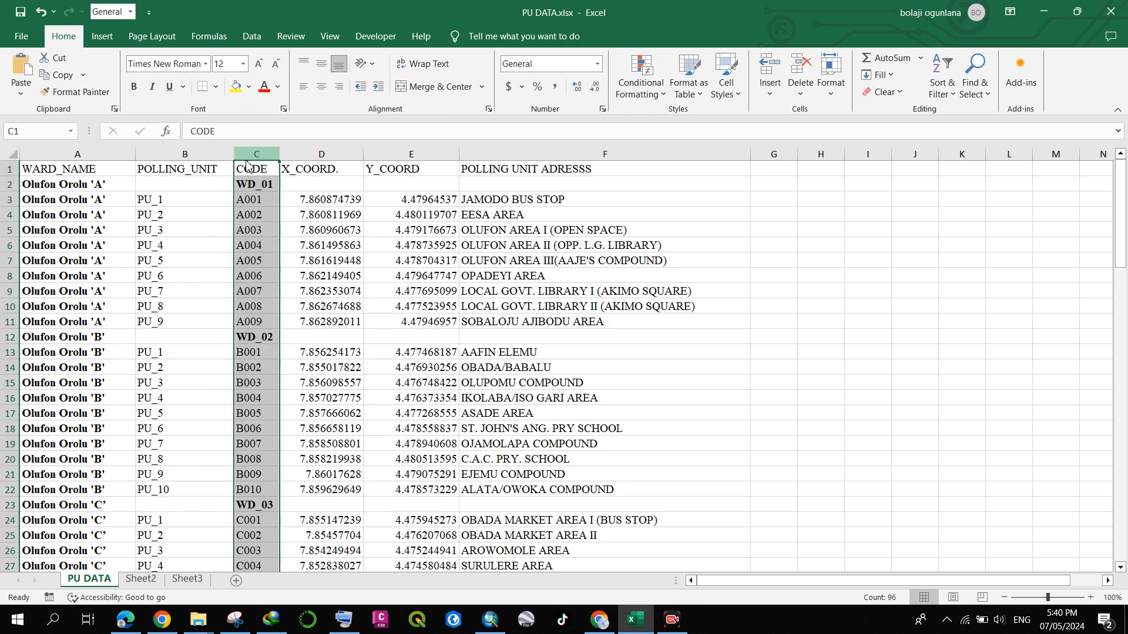
right_click(248, 159)
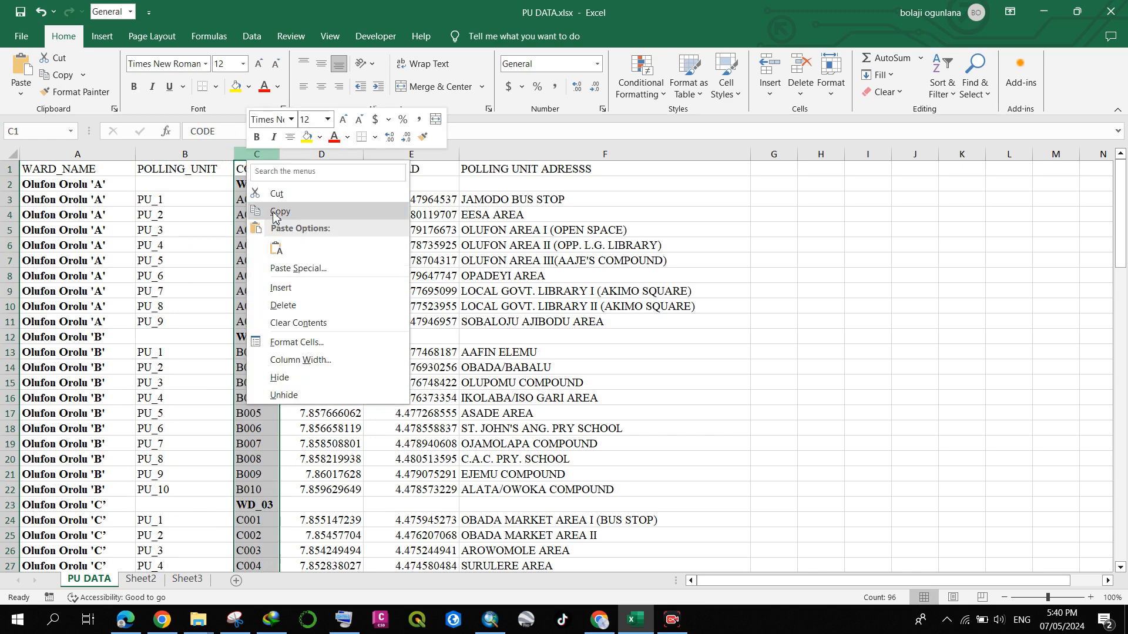
click(278, 288)
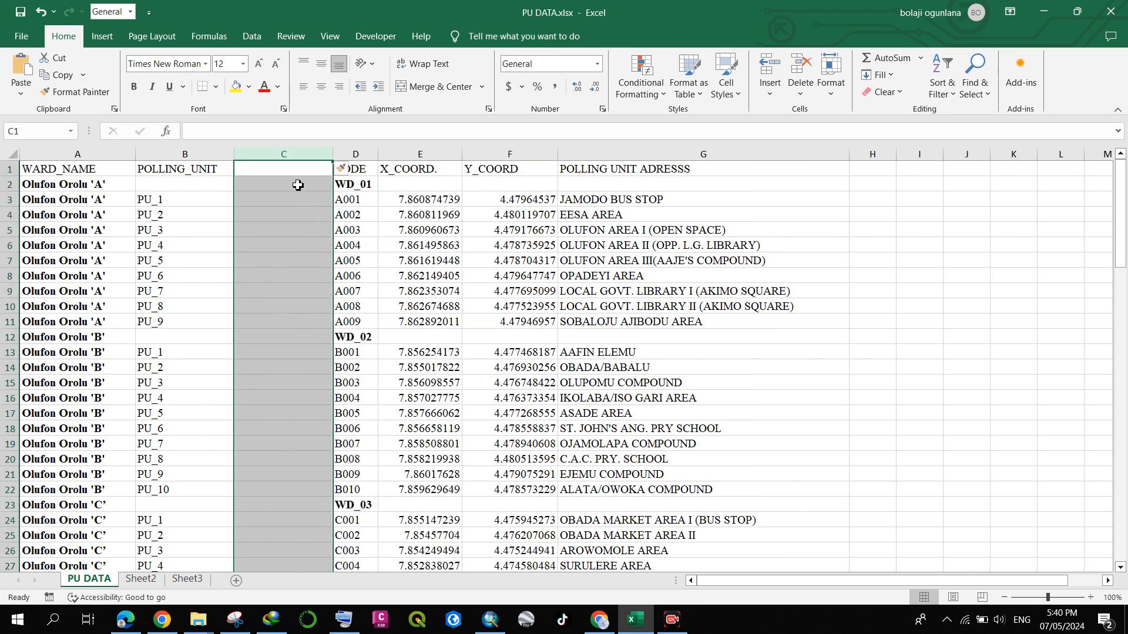
click(296, 182)
click(298, 172)
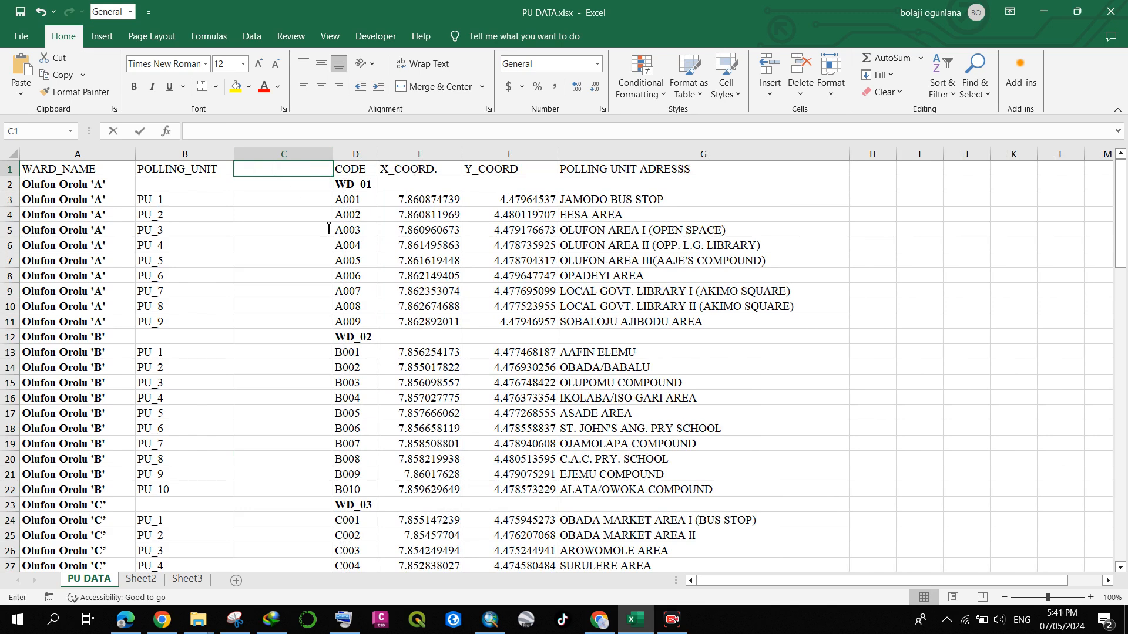
text(WARD NO)
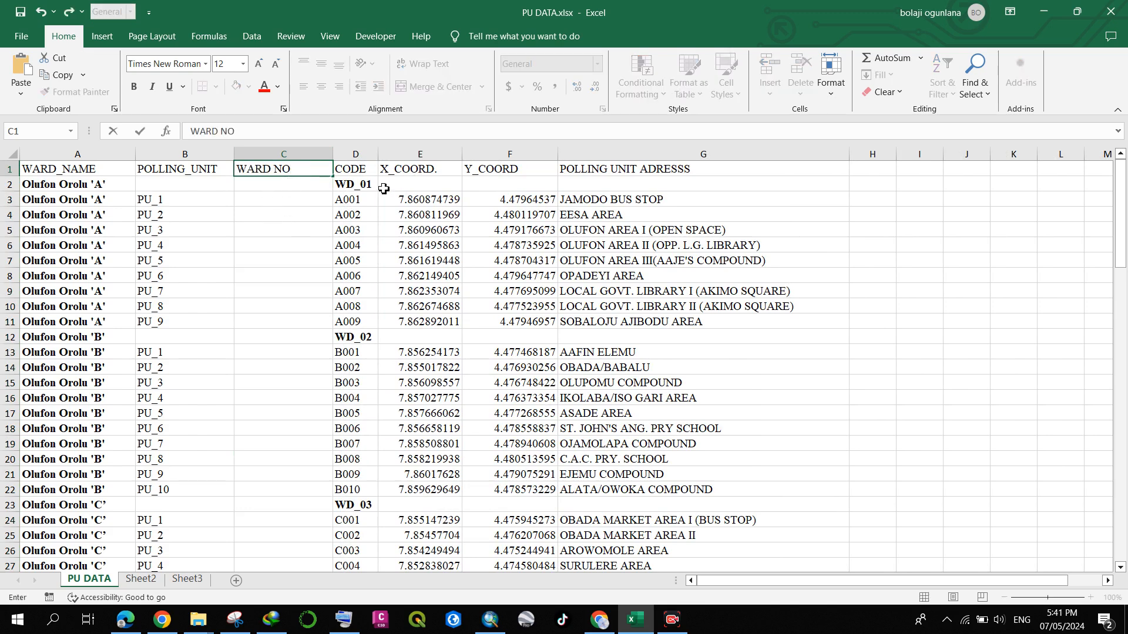
Step: Move the ward code WD_01 from D2 in the CODE column to C3 under WARD NO
click(360, 185)
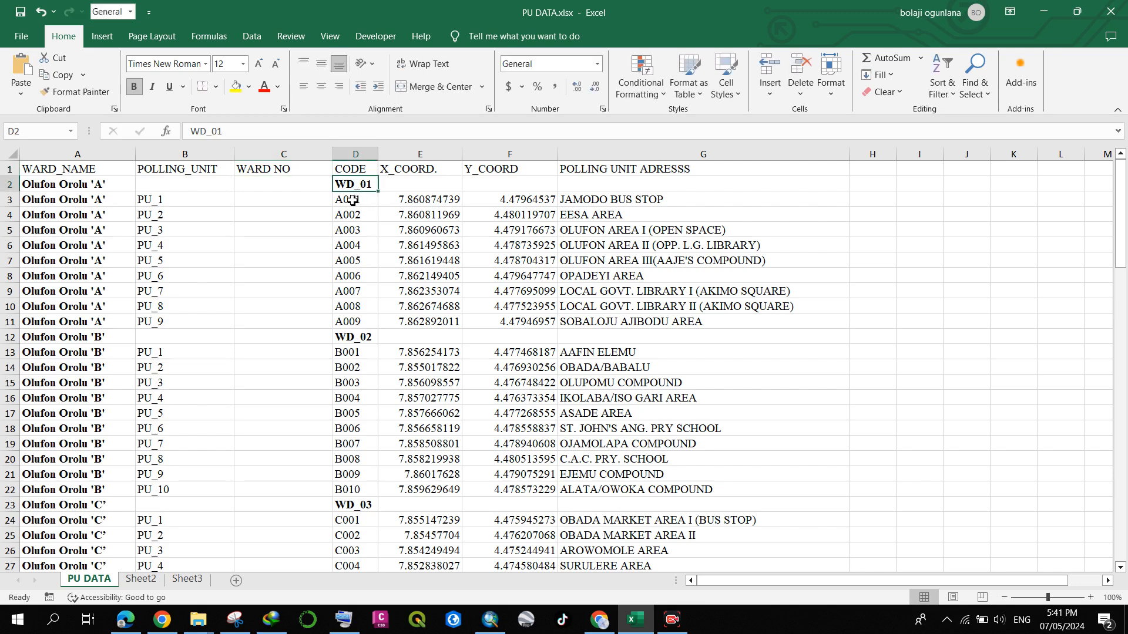
key(ctrl+c)
click(265, 203)
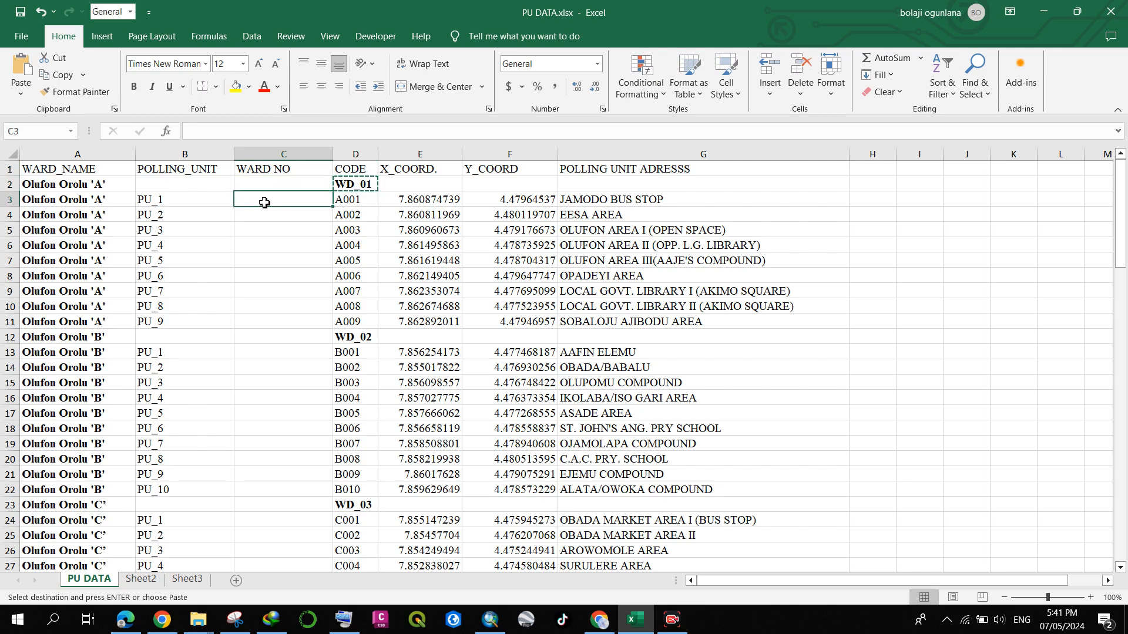
key(ctrl+v)
key(Down)
key(Down)
key(Up)
key(Up)
Step: Try to fill the ward number from C3 down through C11
drag(333, 206, 332, 327)
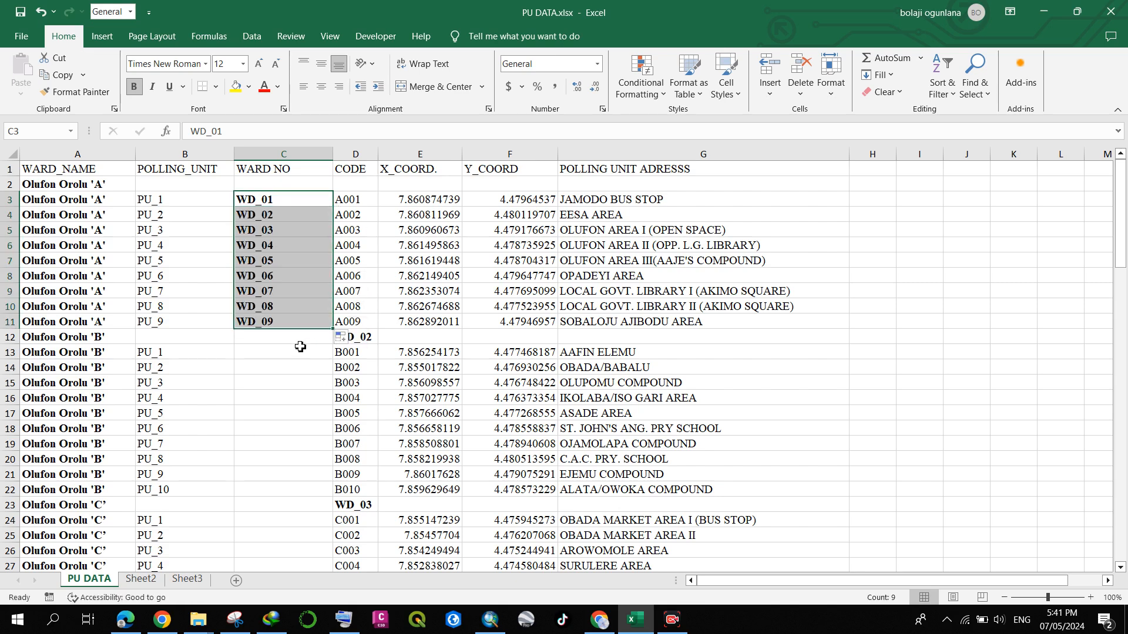
click(301, 348)
click(274, 217)
Step: Copy WD_01 from C3 into C4 and fill the same value down through C11 for every Olufon Orolu 'A' polling unit
click(282, 204)
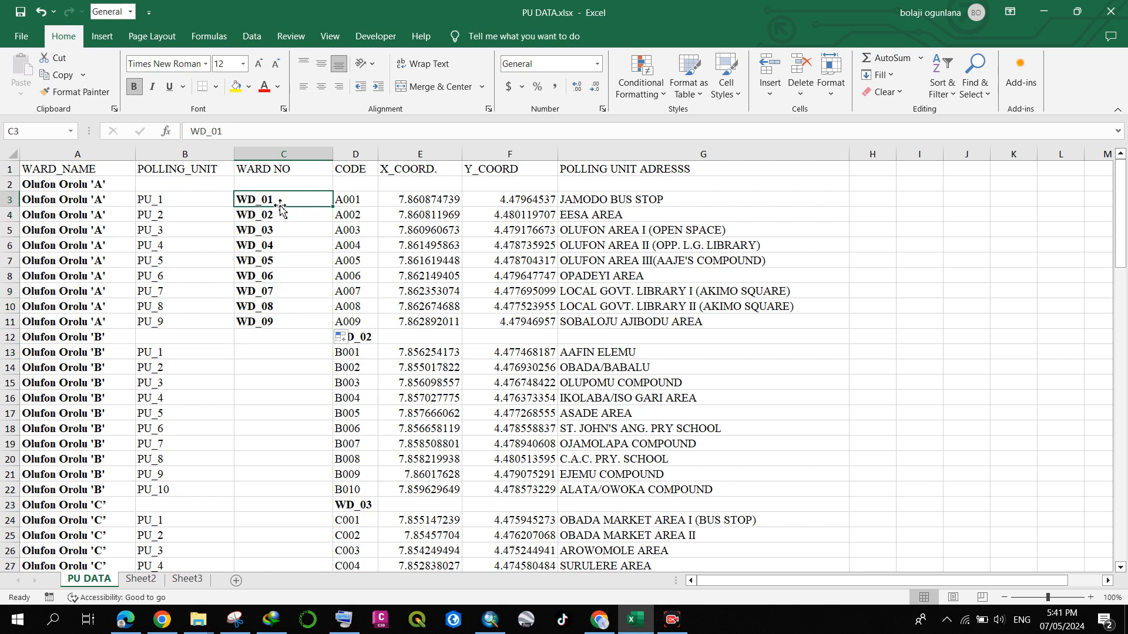
right_click(282, 204)
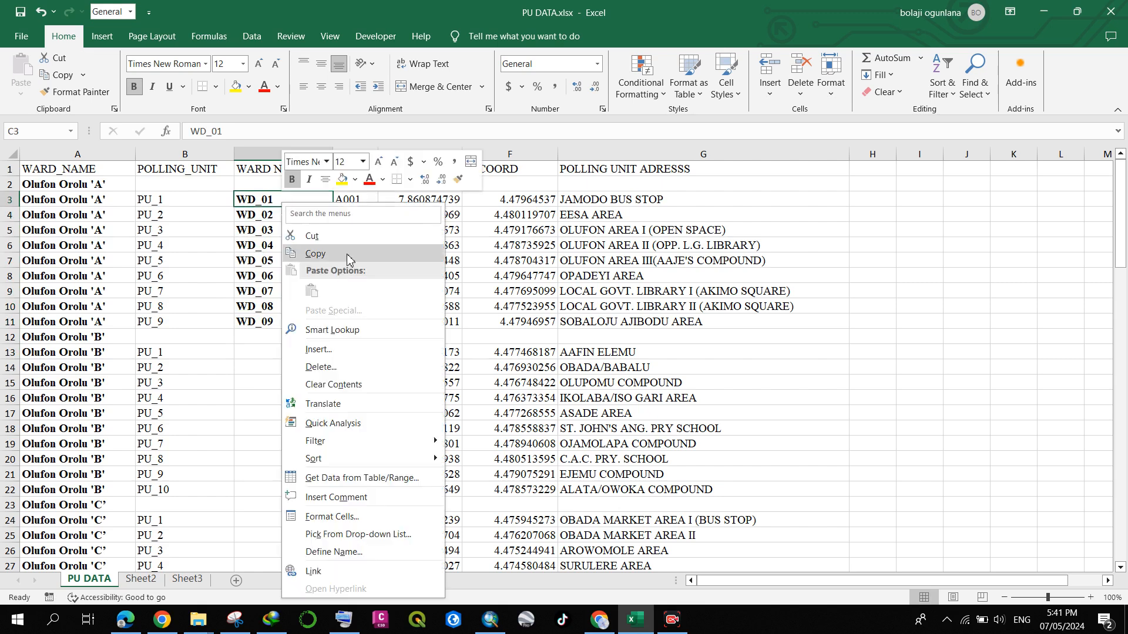
click(312, 250)
click(288, 217)
key(ctrl+v)
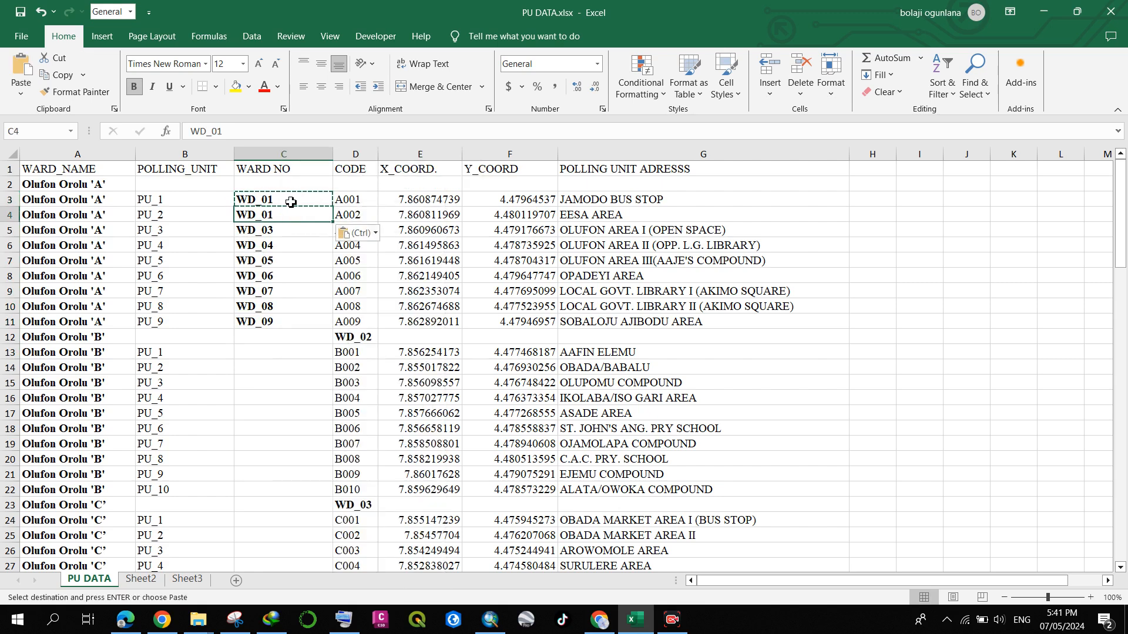
click(284, 248)
mouse_move(282, 202)
mouse_down()
mouse_move(332, 227)
mouse_move(319, 329)
mouse_up()
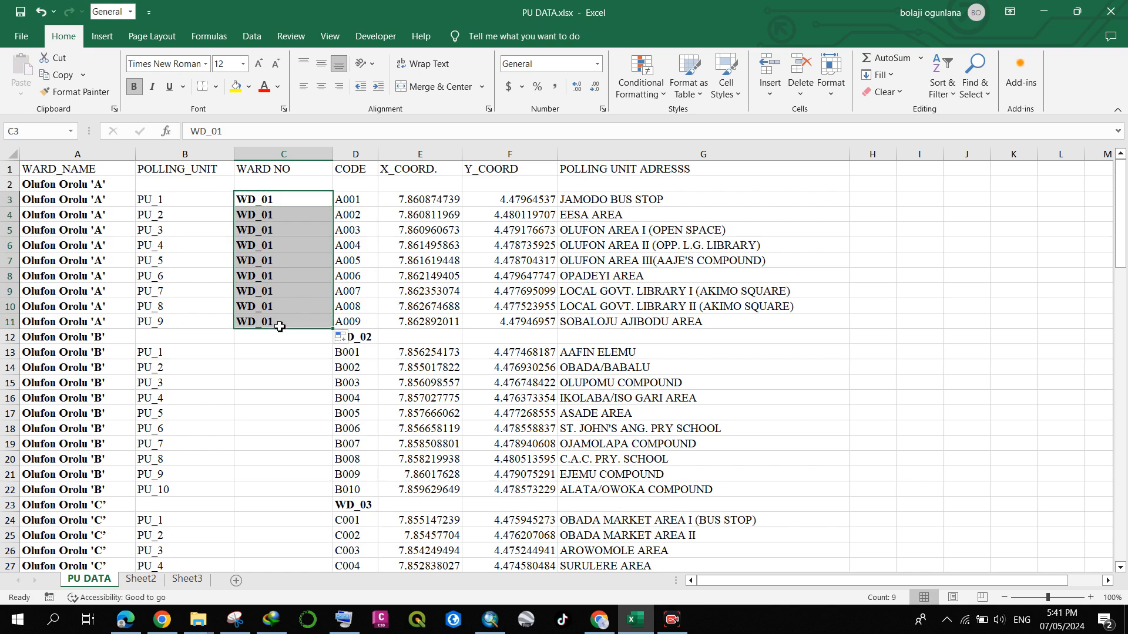
Step: Move the ward code WD_02 from D12 to C13 in the WARD NO column
click(364, 339)
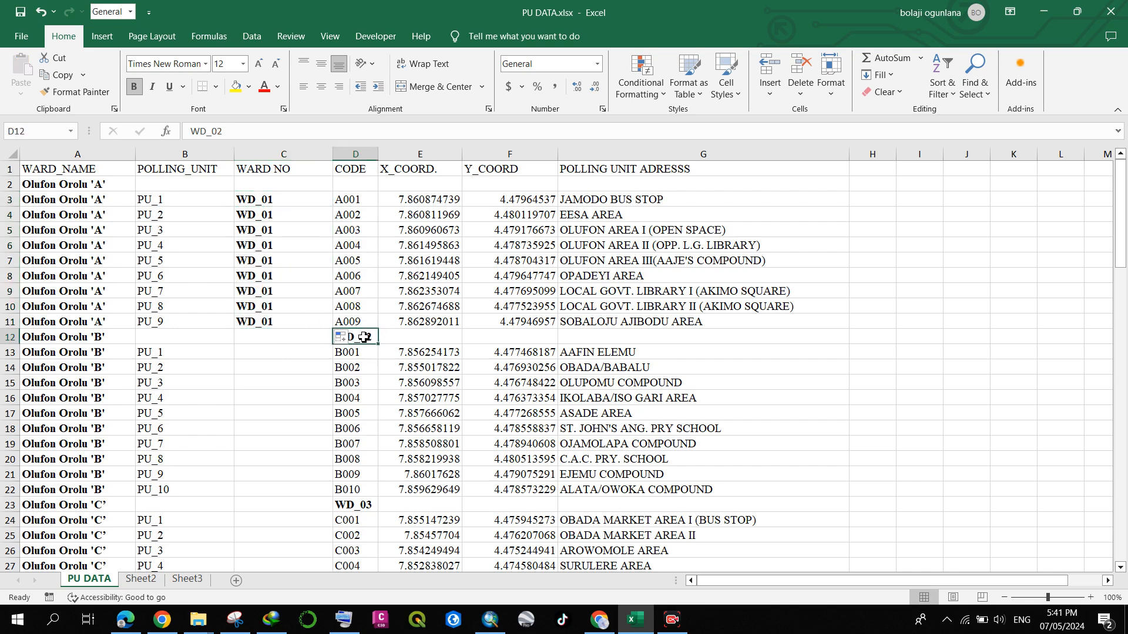
right_click(364, 340)
click(393, 241)
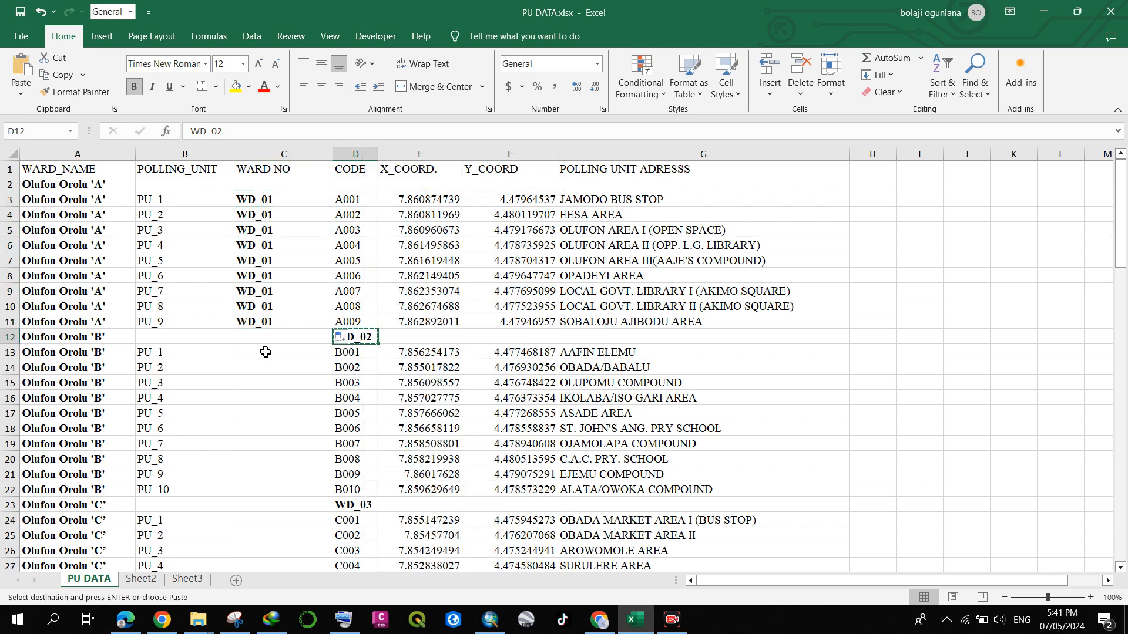
click(263, 352)
right_click(263, 355)
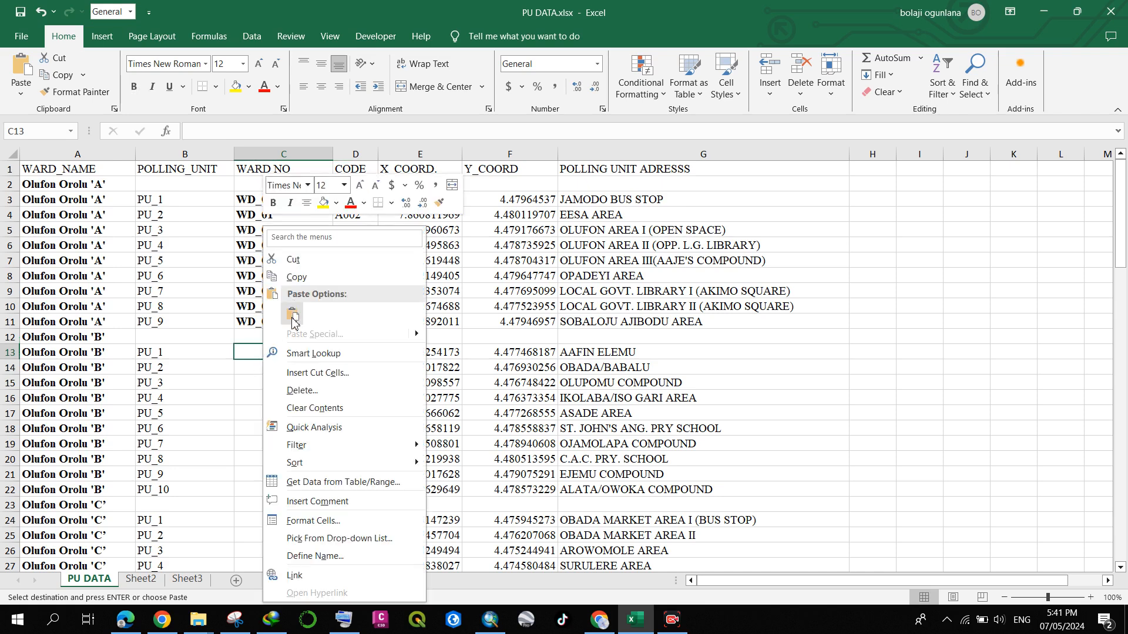
click(293, 313)
Step: Copy WD_02 from C13 into C14 and fill the same value down through C22
click(265, 370)
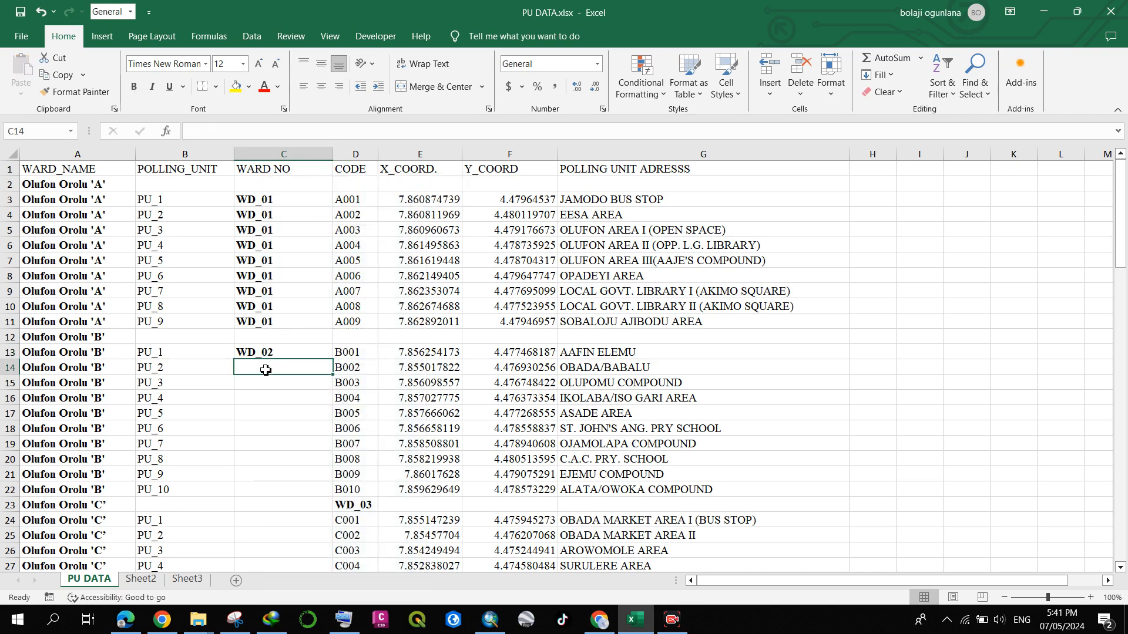
click(271, 356)
right_click(270, 356)
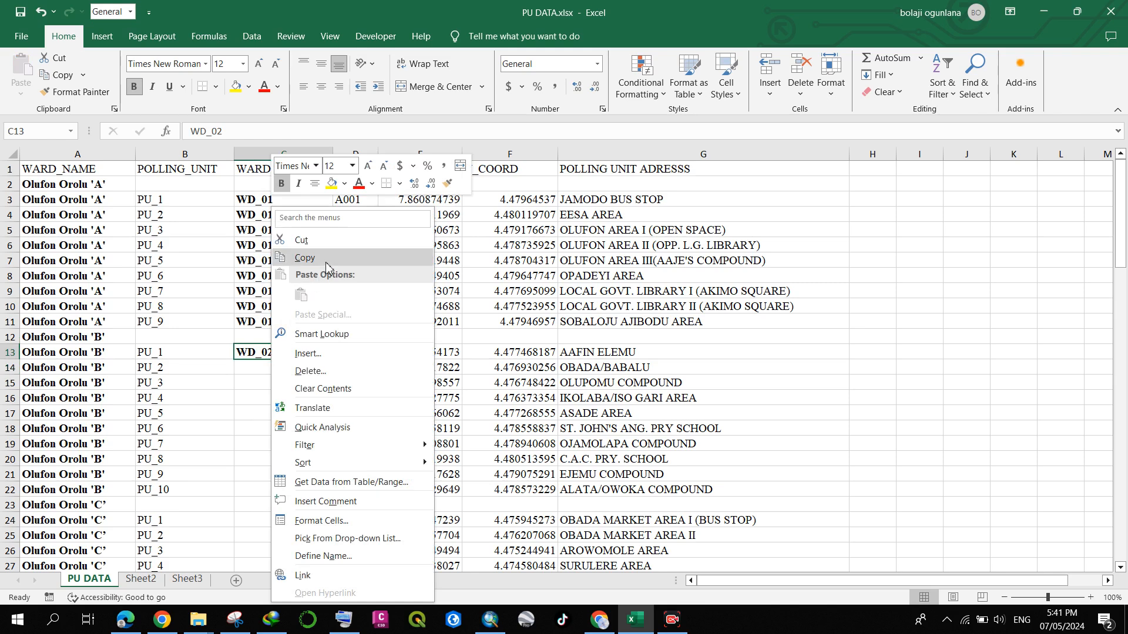
click(302, 260)
click(257, 372)
key(ctrl+v)
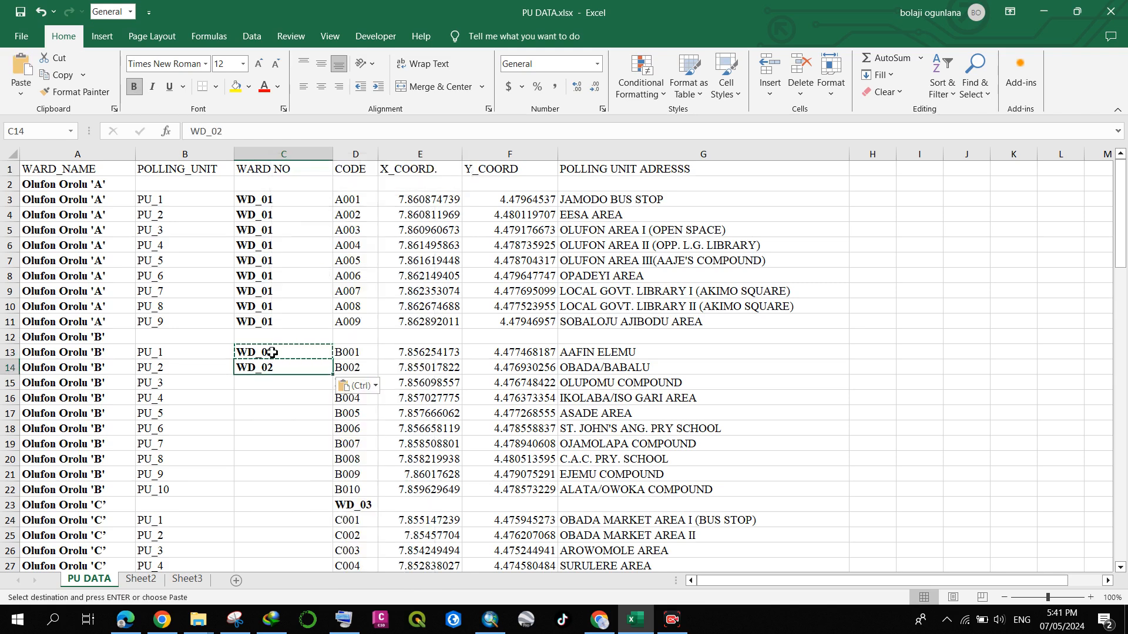
key(Down)
key(Down)
drag(264, 353, 332, 496)
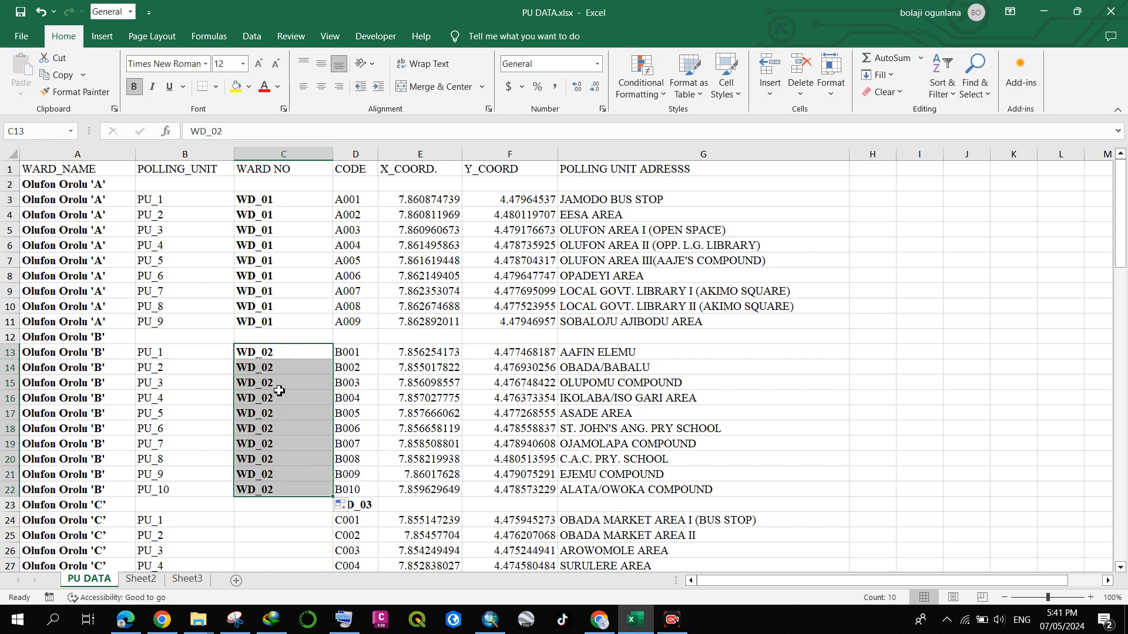
Step: Copy the ward code WD_03 from D23 in the CODE column
scroll(276, 391, down, 1)
scroll(270, 352, down, 1)
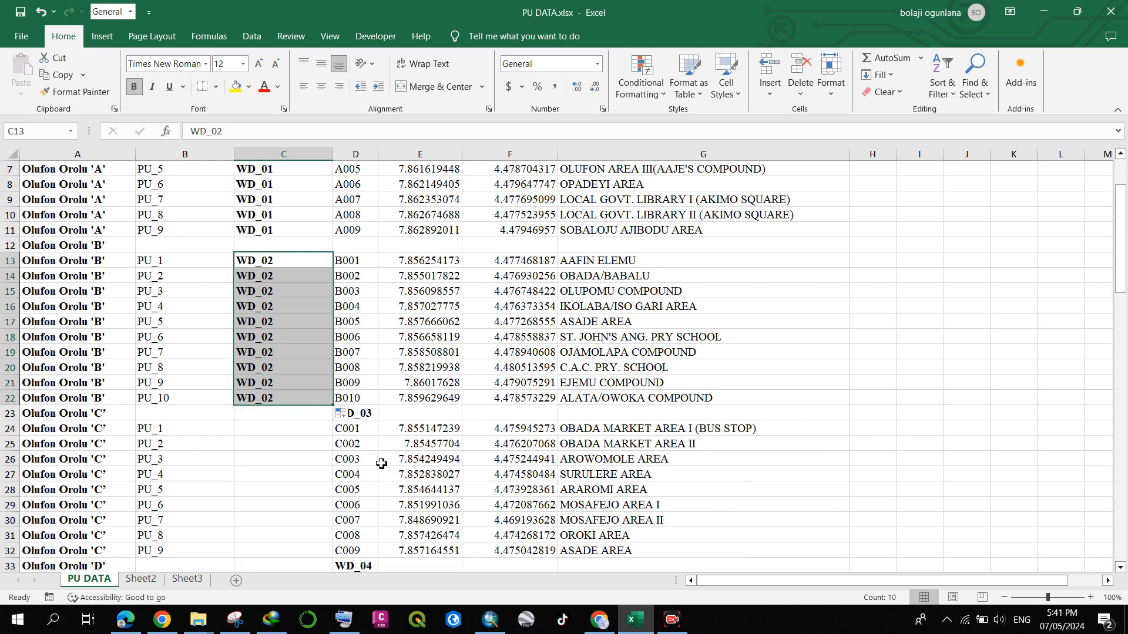
click(366, 413)
key(ctrl+c)
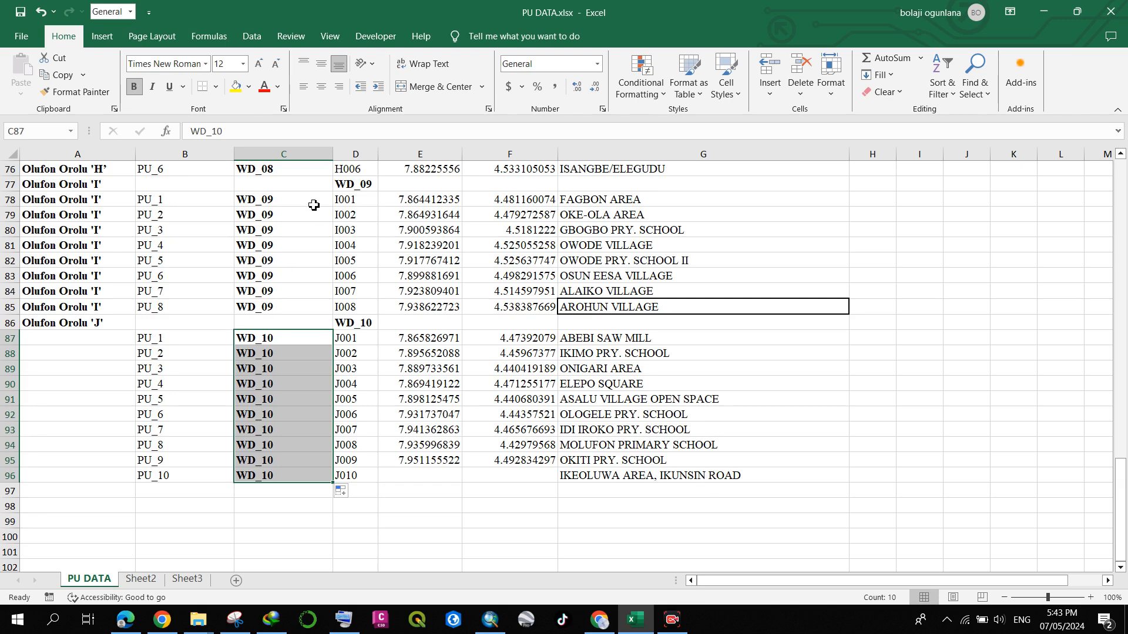
Step: Copy the ward name Olufon Orolu 'J' from A86 into A87 and A88, and fill it down through A96
click(85, 326)
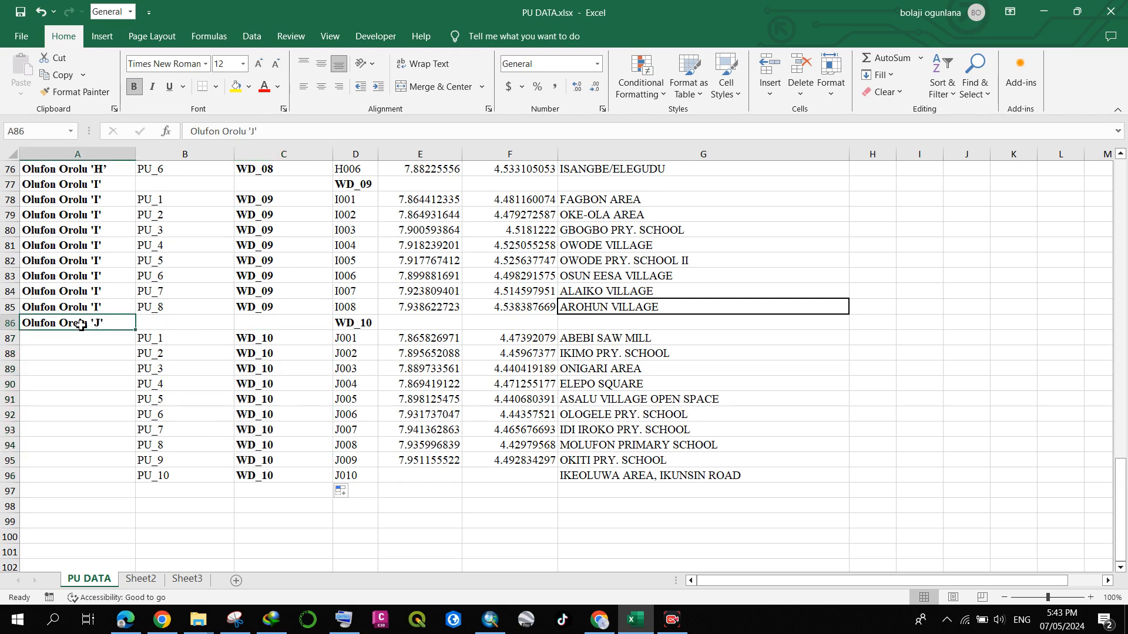
right_click(81, 325)
click(103, 260)
click(100, 343)
key(ctrl+v)
key(Down)
key(ctrl+v)
key(Escape)
drag(105, 340, 136, 482)
click(213, 497)
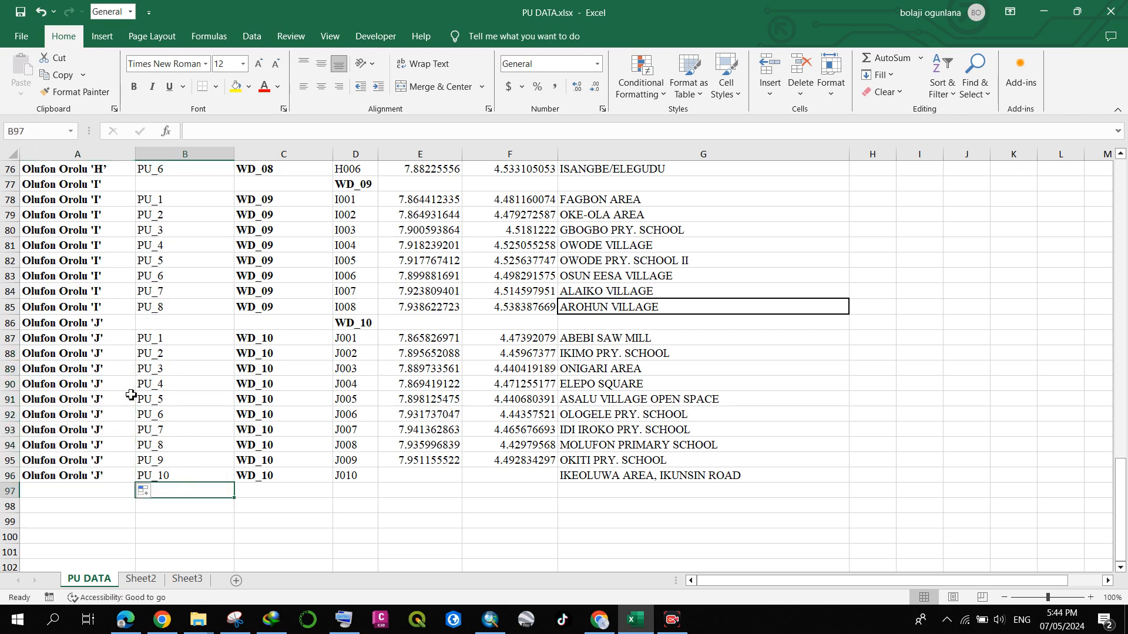
Step: Delete the ward heading rows for WD_10 (row 86) and WD_09 (row 77)
right_click(17, 327)
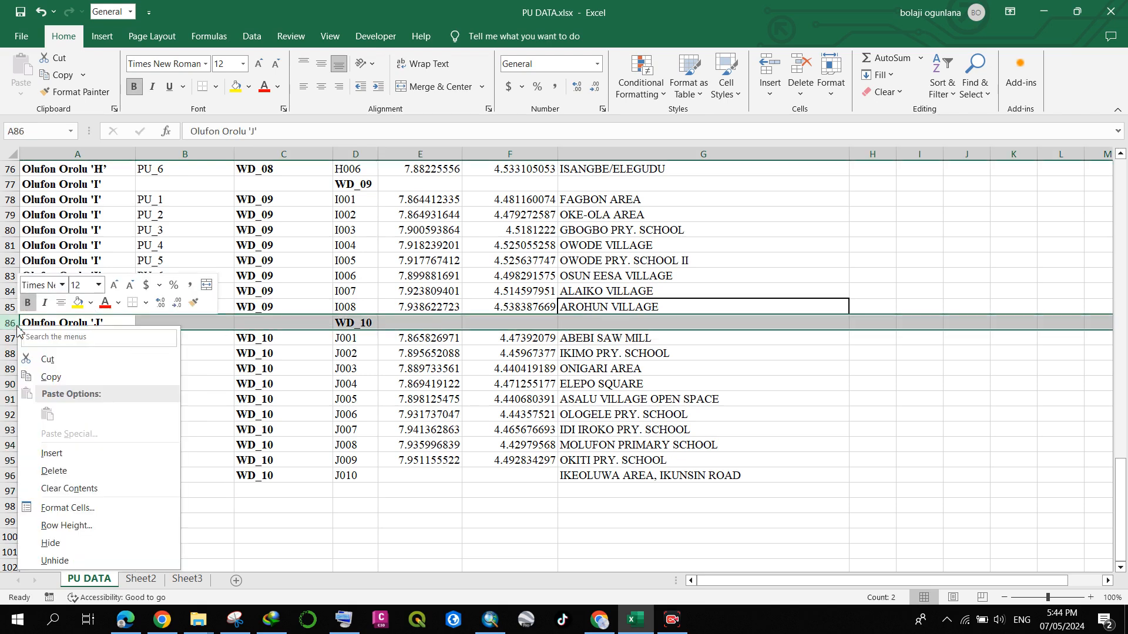
click(58, 471)
scroll(127, 362, up, 2)
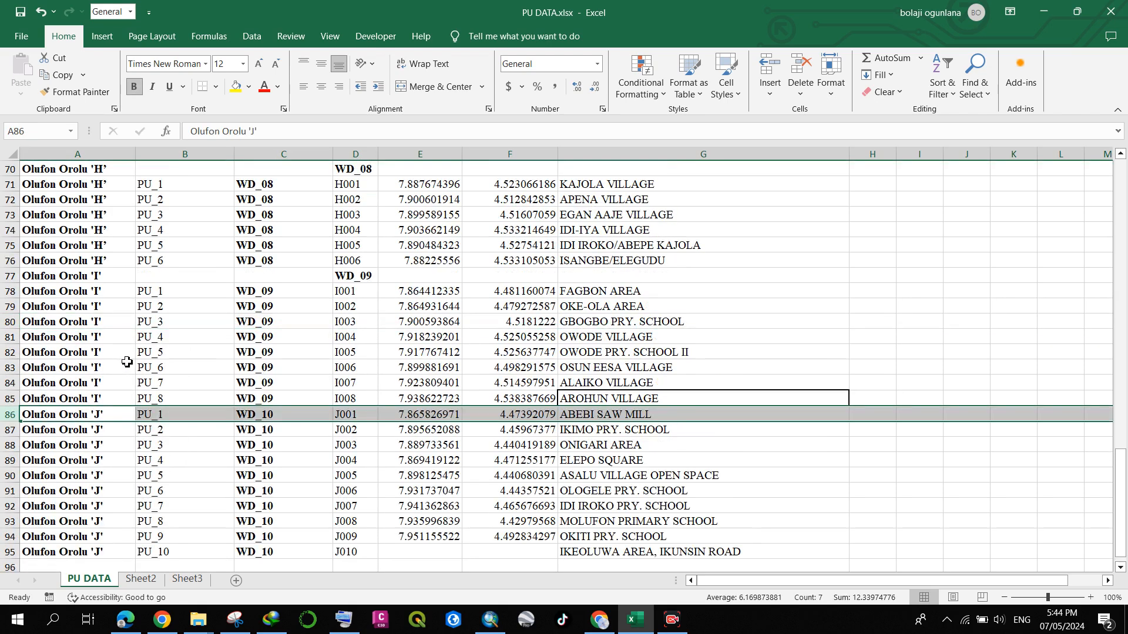
right_click(6, 275)
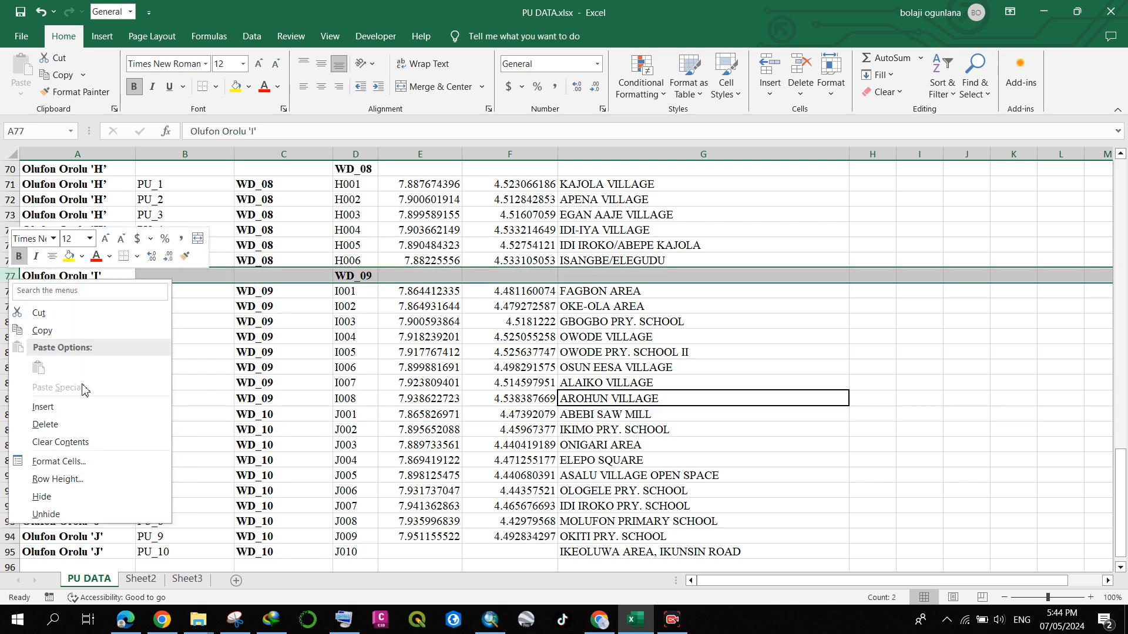
click(46, 425)
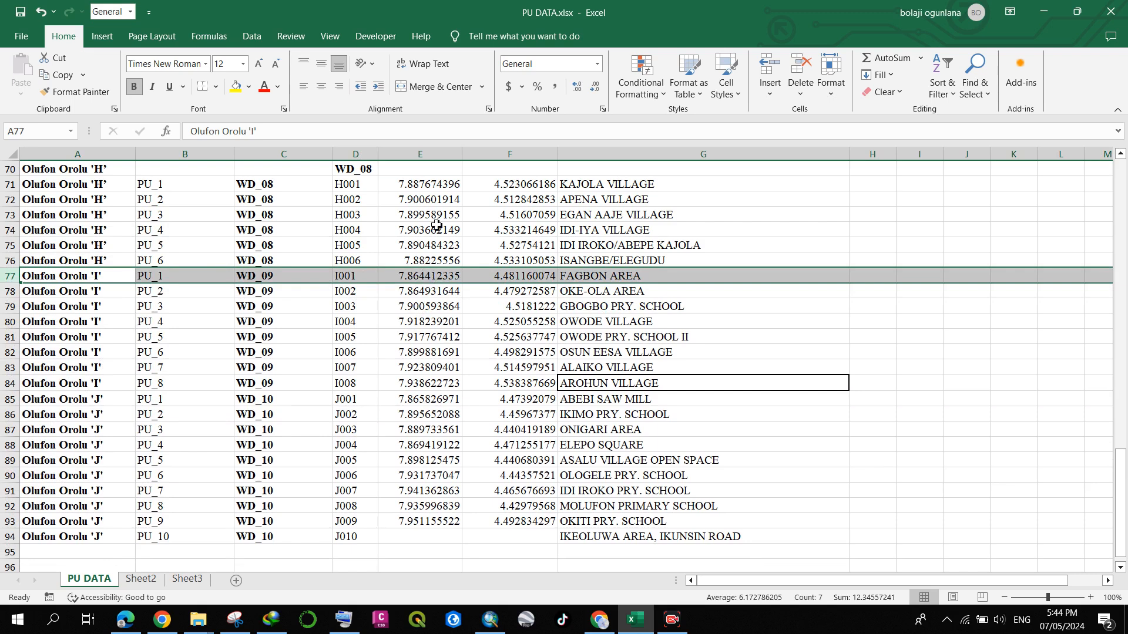
Step: Delete row 70, the ward heading row for WD_08
scroll(136, 292, up, 2)
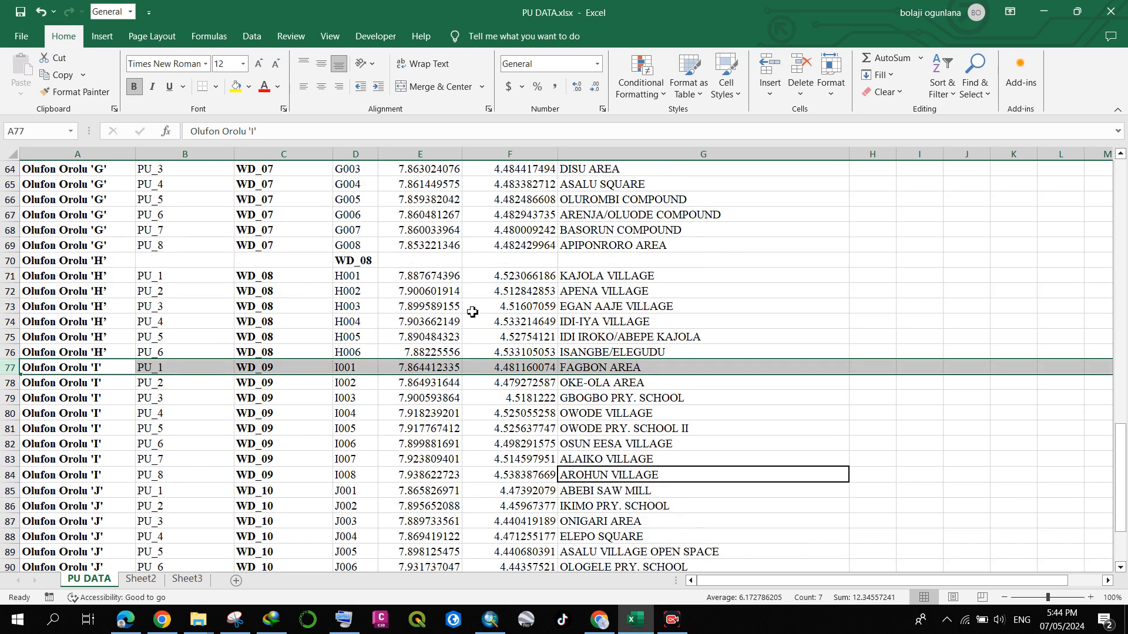
click(12, 263)
right_click(11, 263)
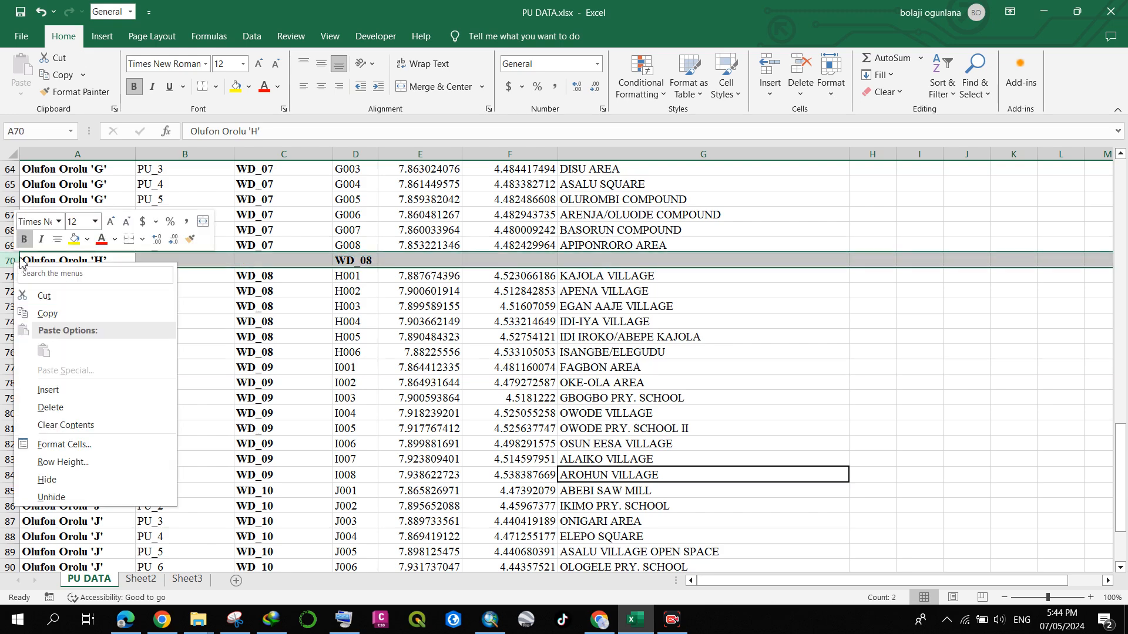
click(44, 411)
scroll(116, 368, up, 2)
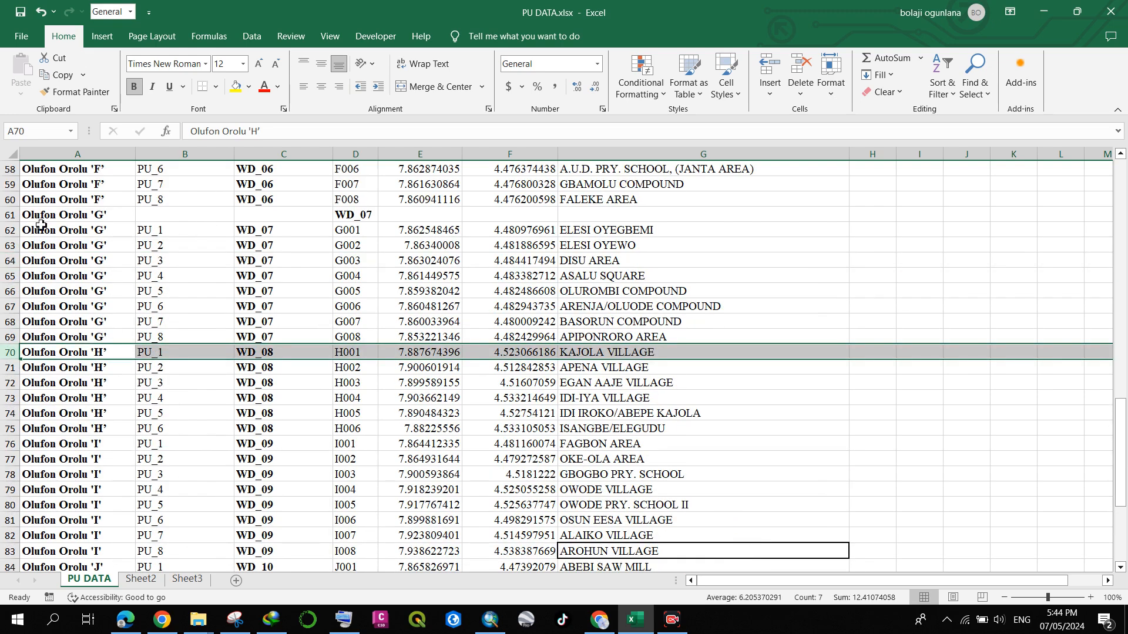
Step: Delete the ward heading rows for WD_07 (row 61) and WD_06 (row 52)
click(11, 215)
right_click(10, 215)
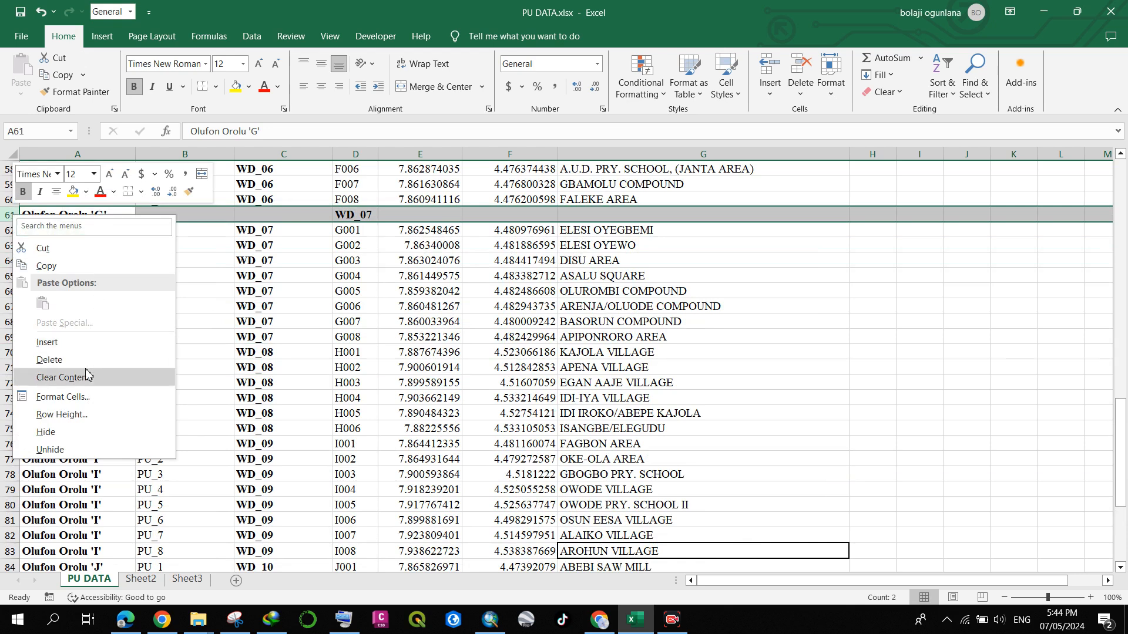
click(47, 360)
scroll(224, 267, up, 5)
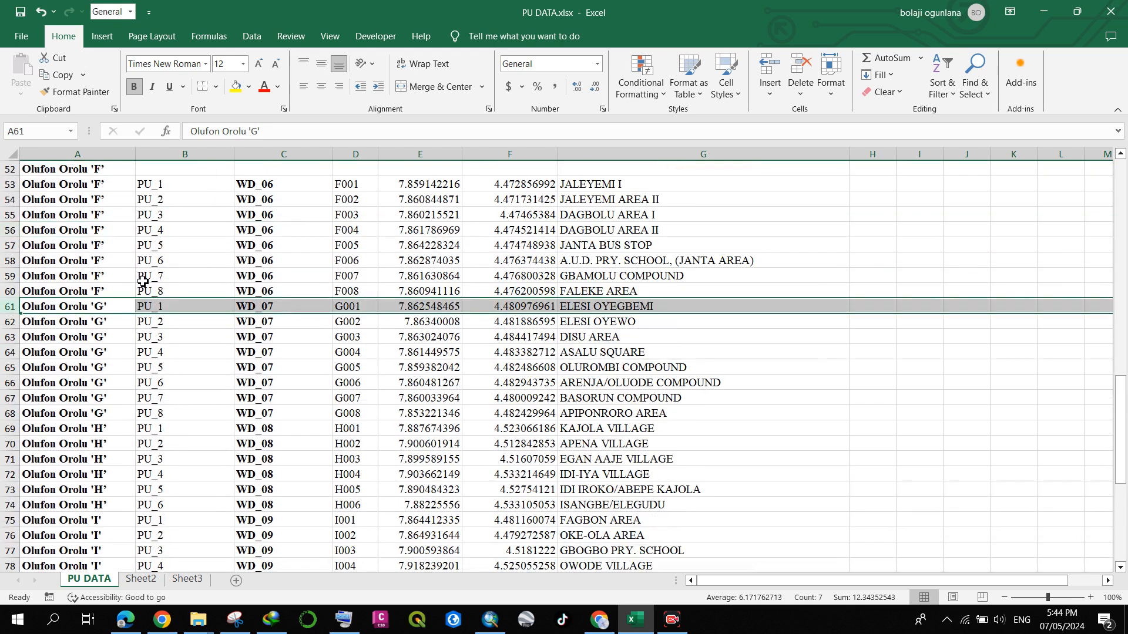
click(10, 307)
right_click(11, 307)
click(30, 454)
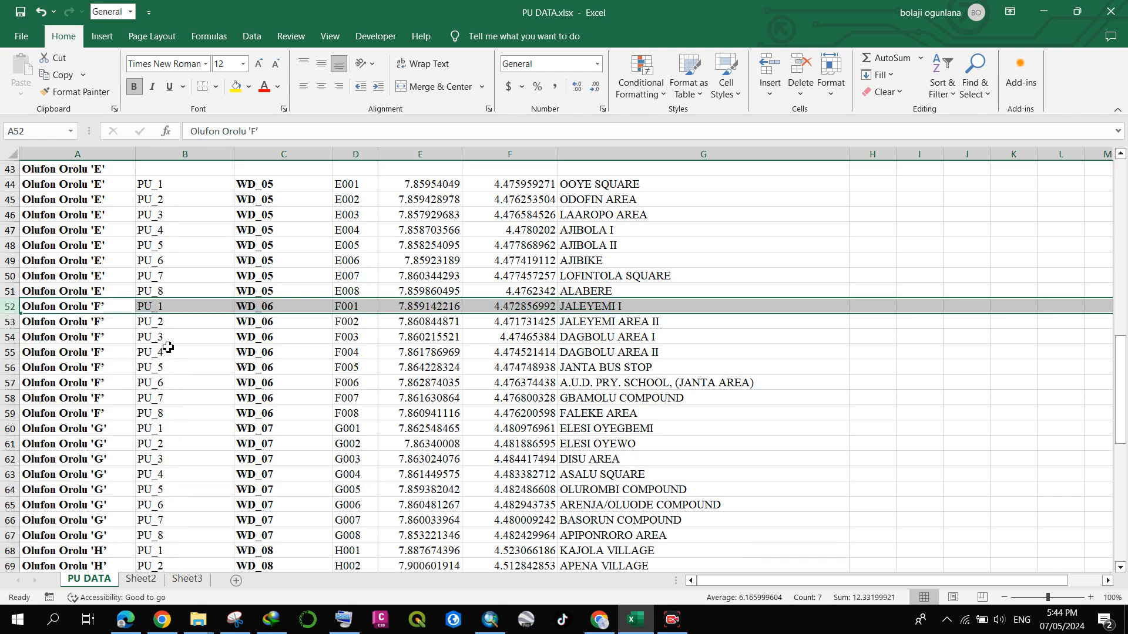
Step: Delete the ward heading rows for WD_05 (row 43) and WD_04 (row 33)
scroll(150, 336, up, 1)
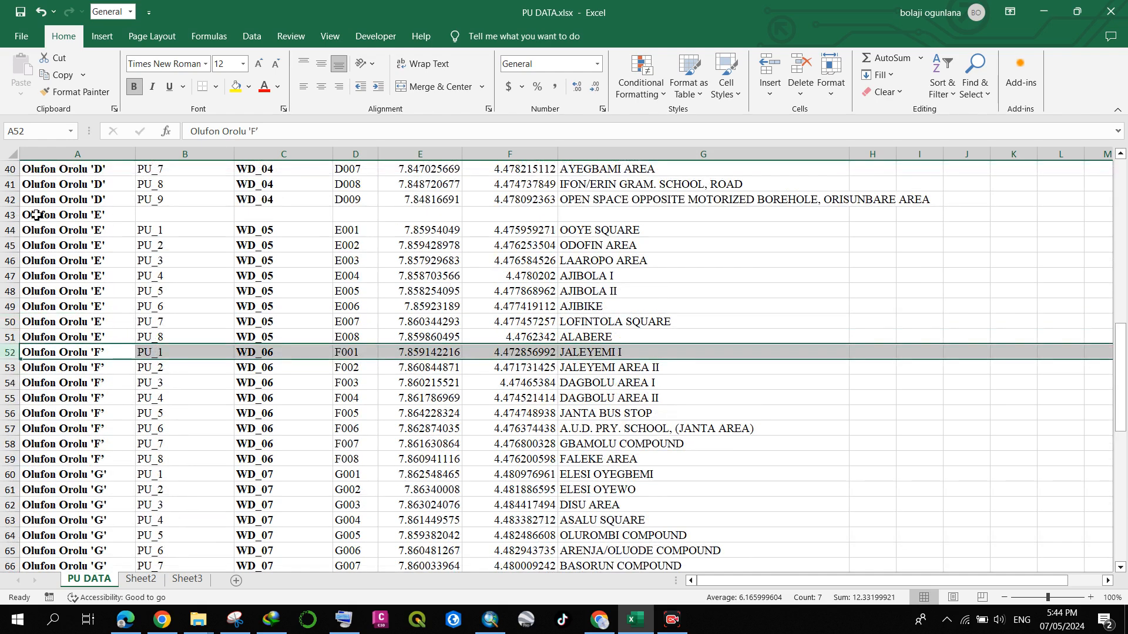
click(11, 214)
right_click(10, 215)
click(98, 363)
scroll(119, 316, up, 4)
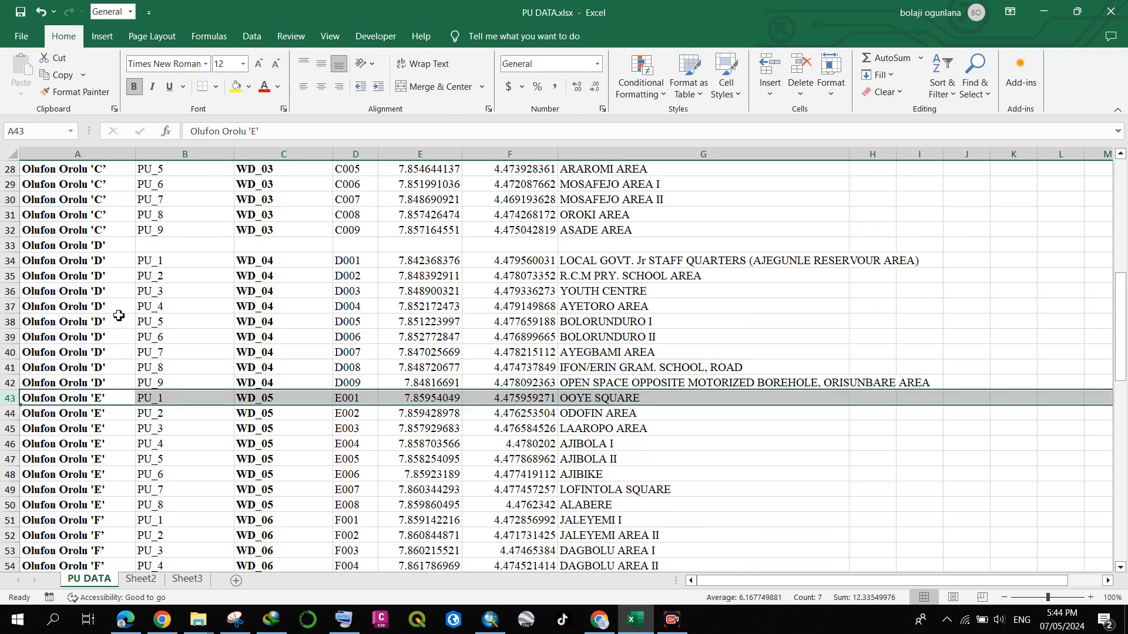
click(11, 246)
right_click(10, 246)
click(76, 397)
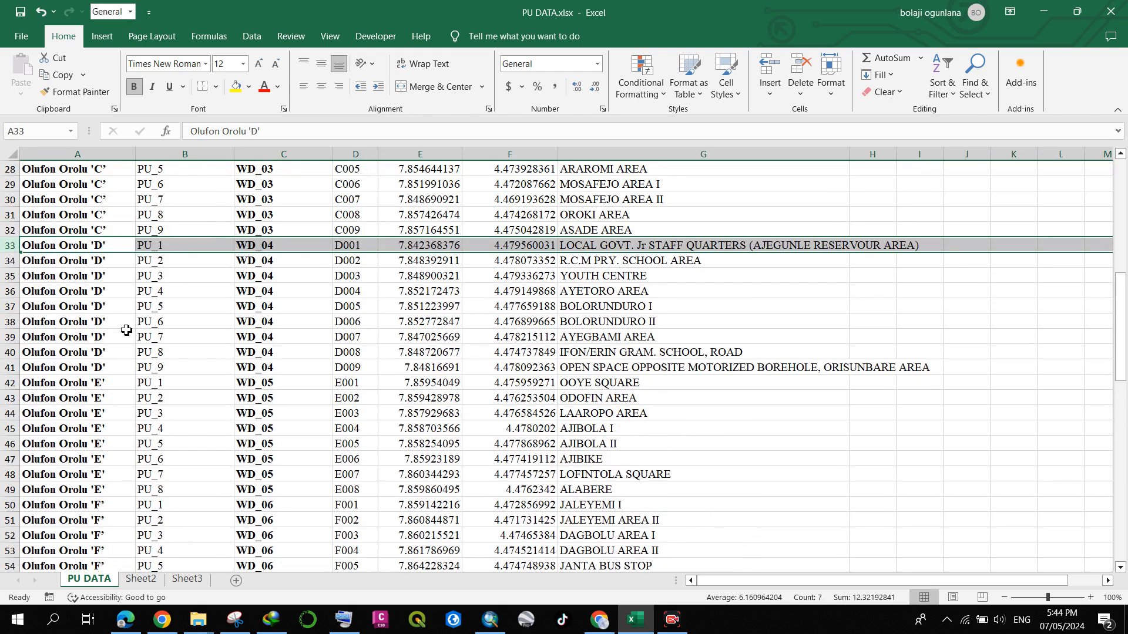
Step: Delete the remaining ward heading rows above the WD_03, WD_02 and WD_01 records
scroll(127, 325, up, 3)
click(11, 230)
right_click(10, 230)
click(46, 371)
scroll(253, 310, up, 6)
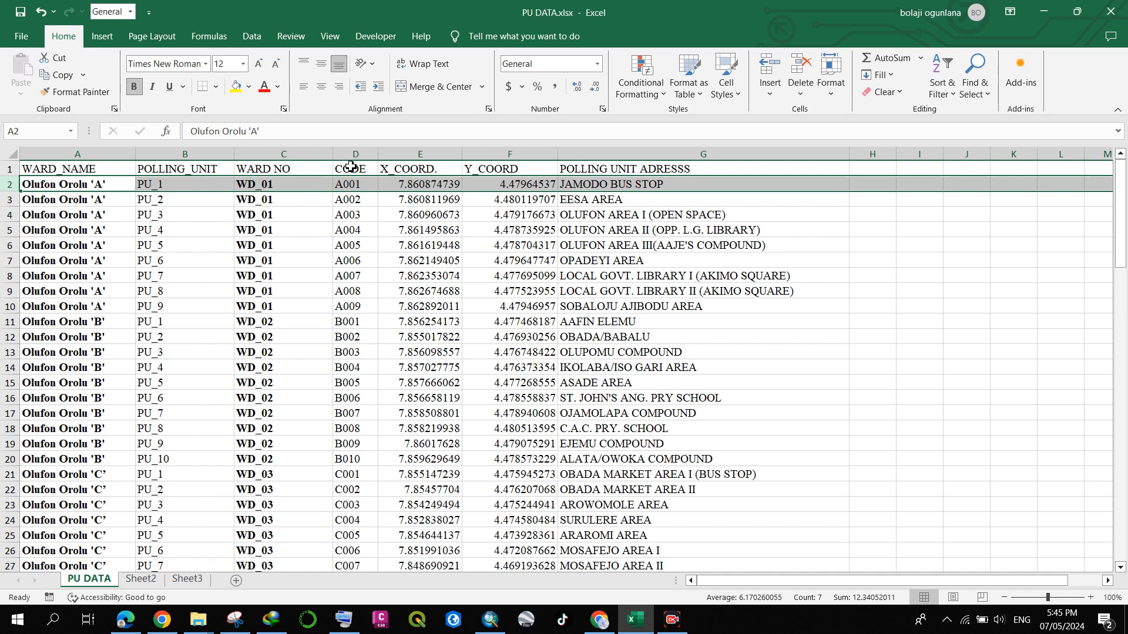
Step: Switch to Google Earth Pro and search for OROLU OSUN STATE
click(433, 168)
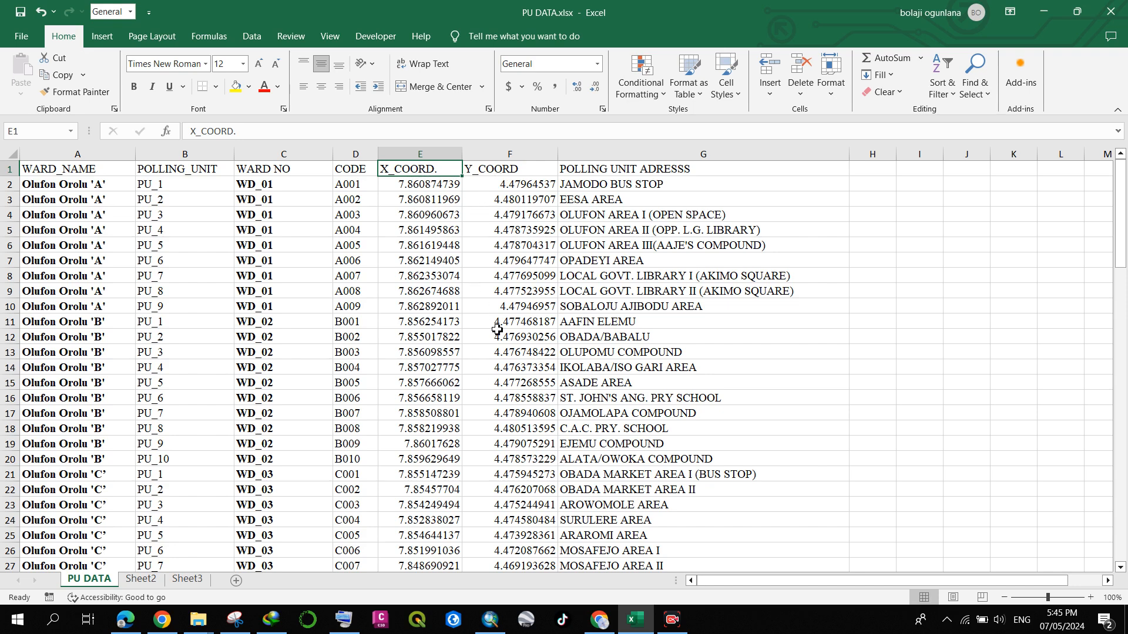
click(524, 624)
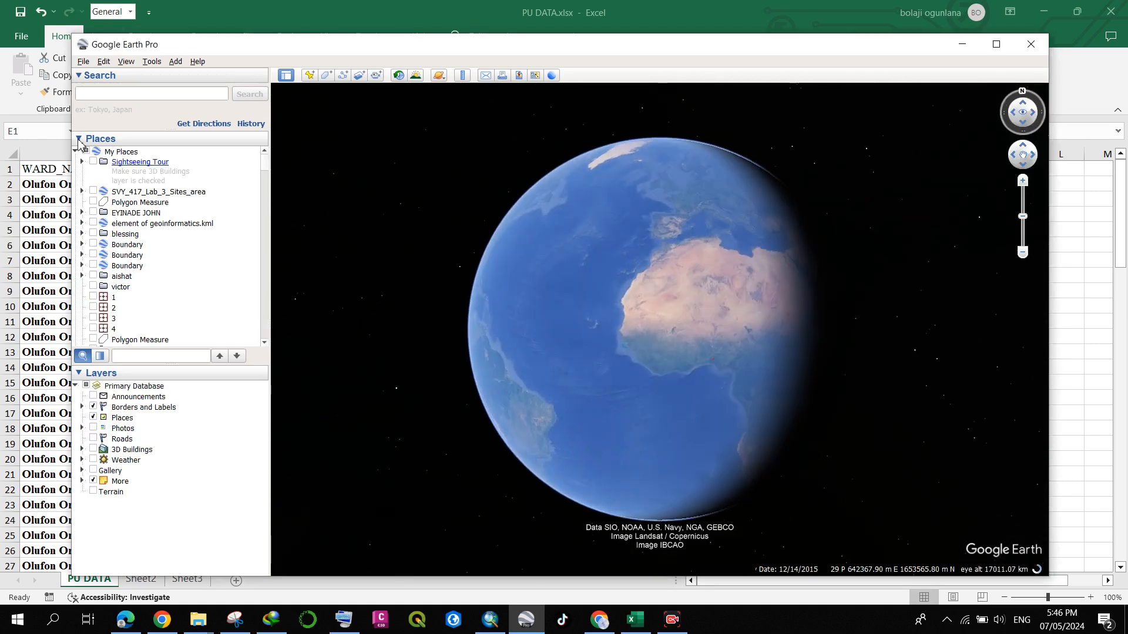
text(OROL)
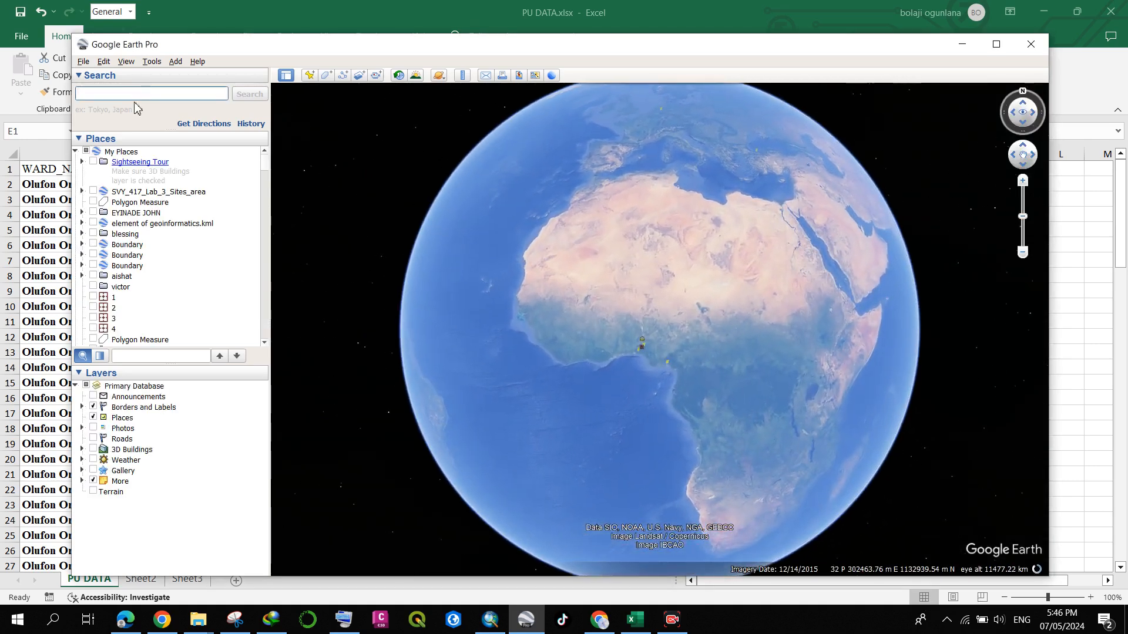
text(U )
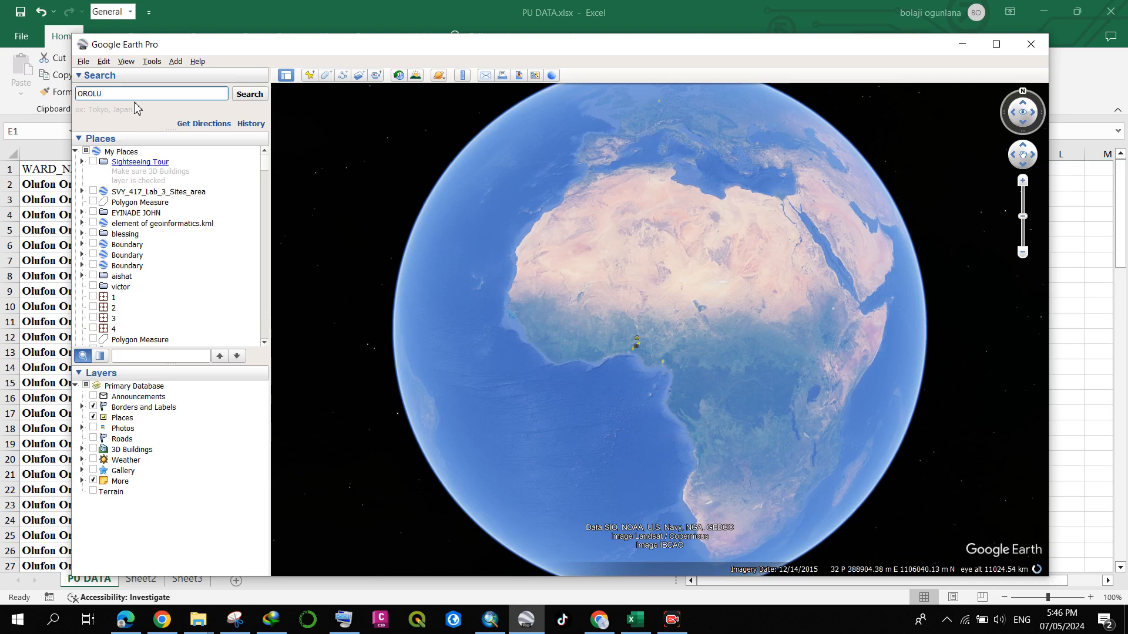
text(OSUN STATE)
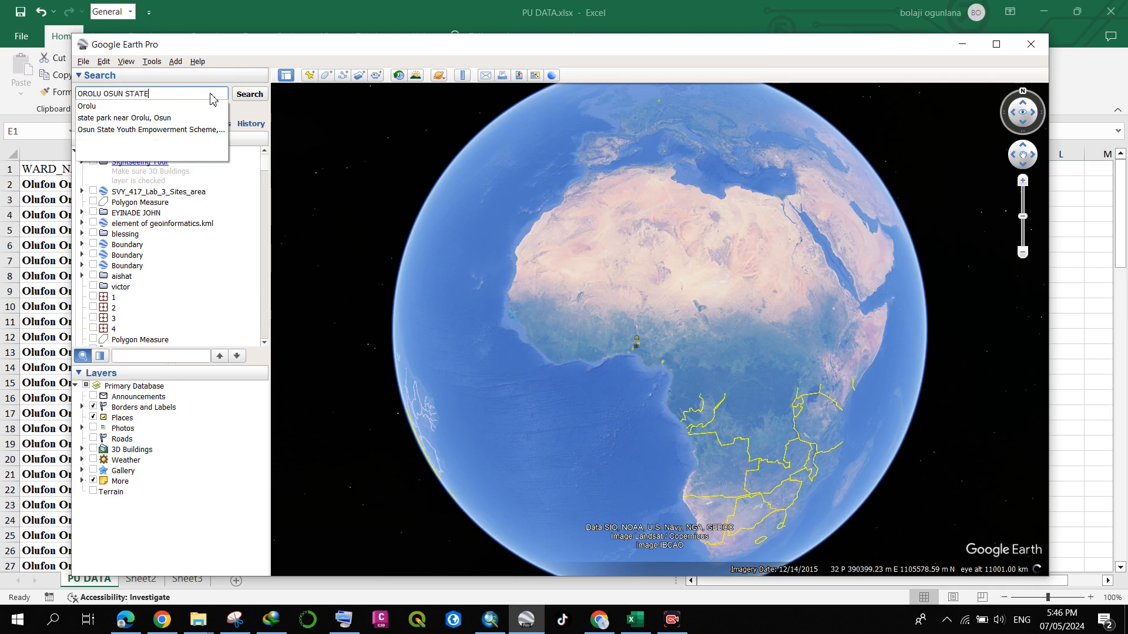
click(250, 94)
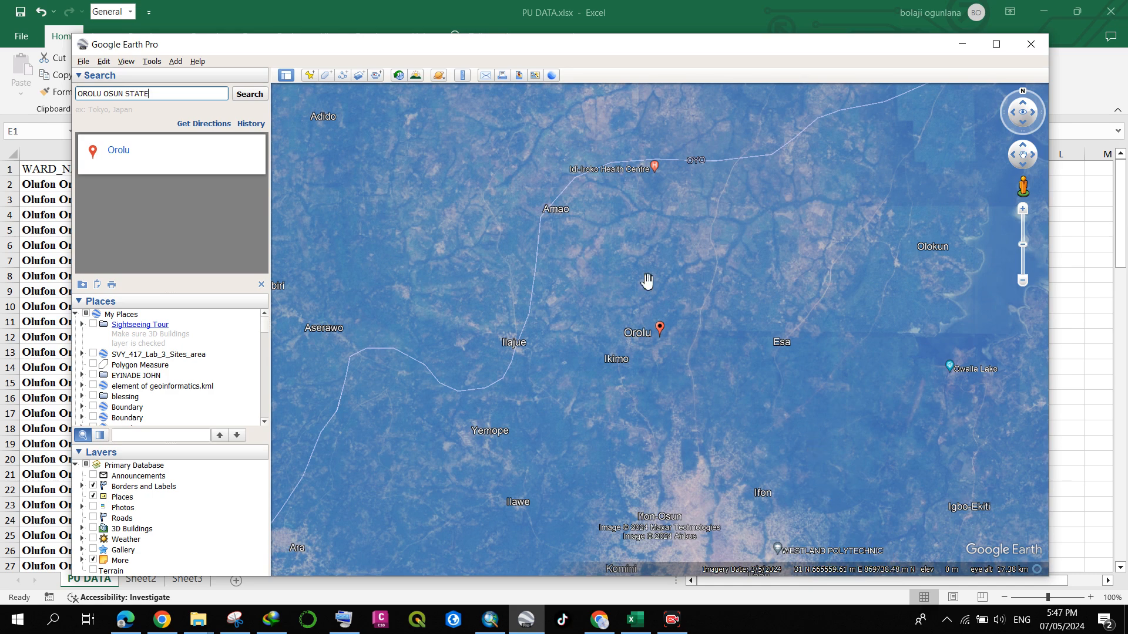
Step: Set the latitude/longitude display format to Decimal Degrees in the Google Earth options
click(153, 61)
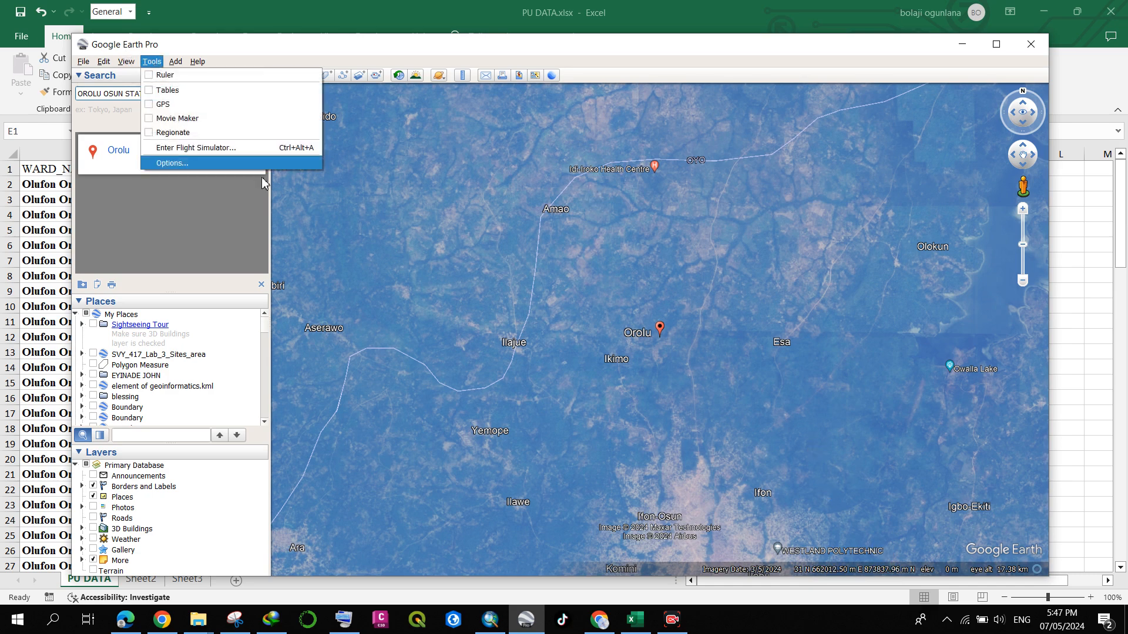
click(256, 161)
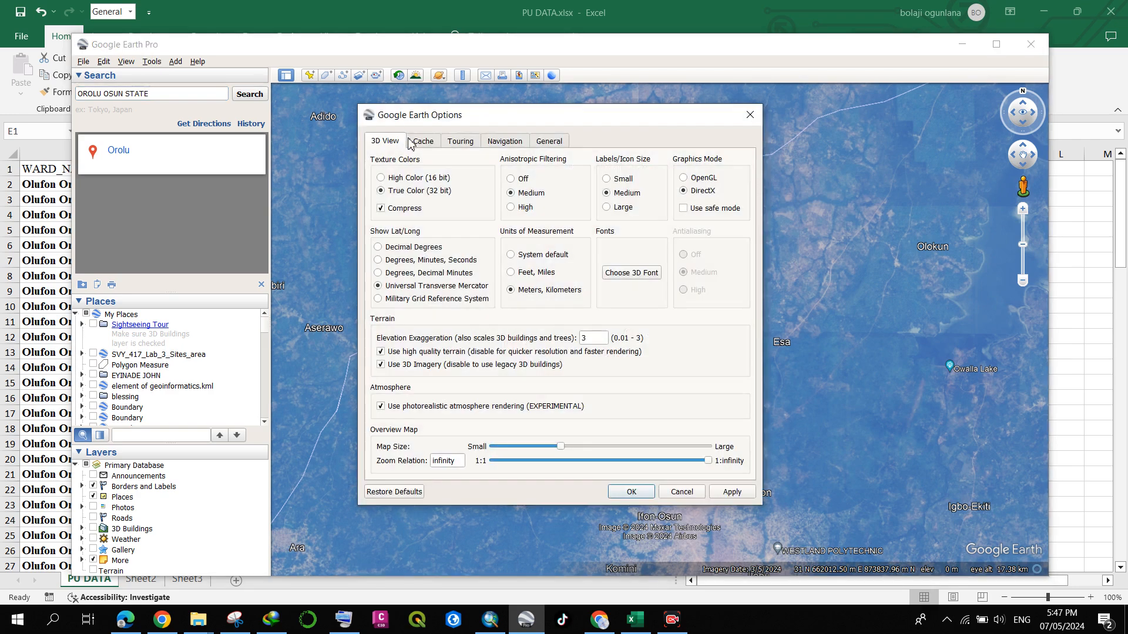
click(435, 248)
click(632, 493)
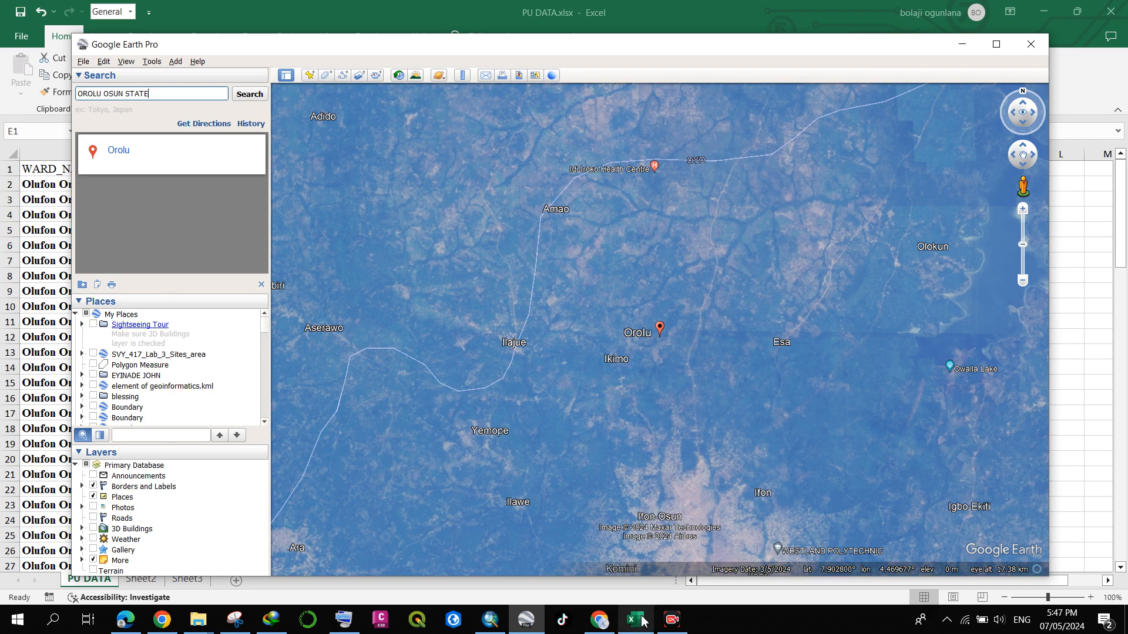
Step: Compare the X_COORD. and Y_COORD values in the Excel sheet with the latitude and longitude readout in Google Earth Pro
mouse_move(644, 621)
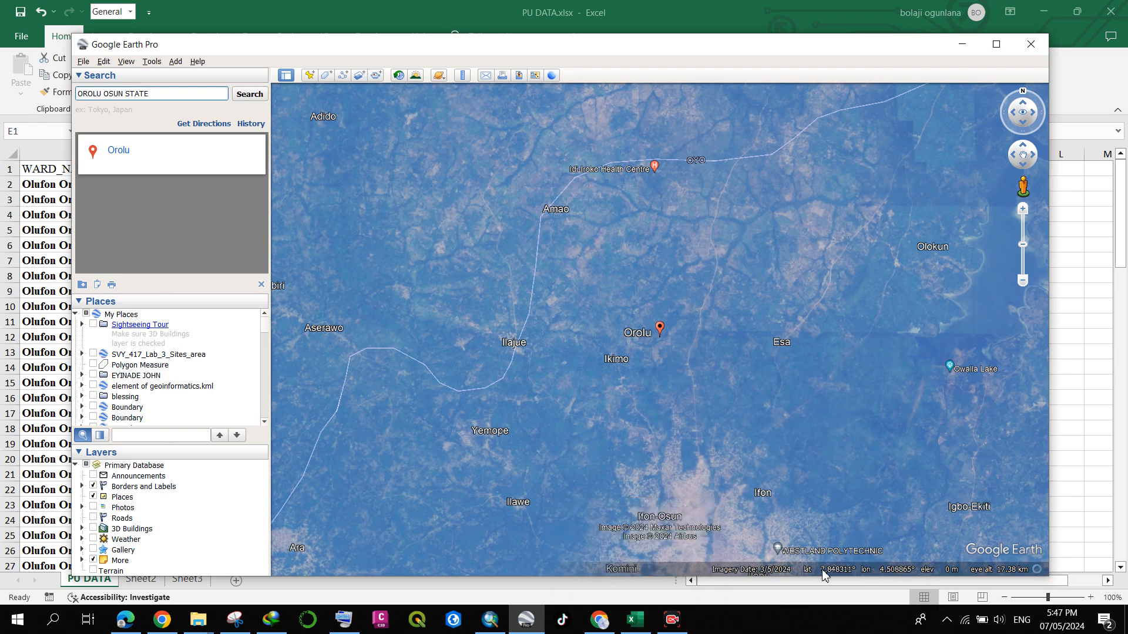
click(635, 619)
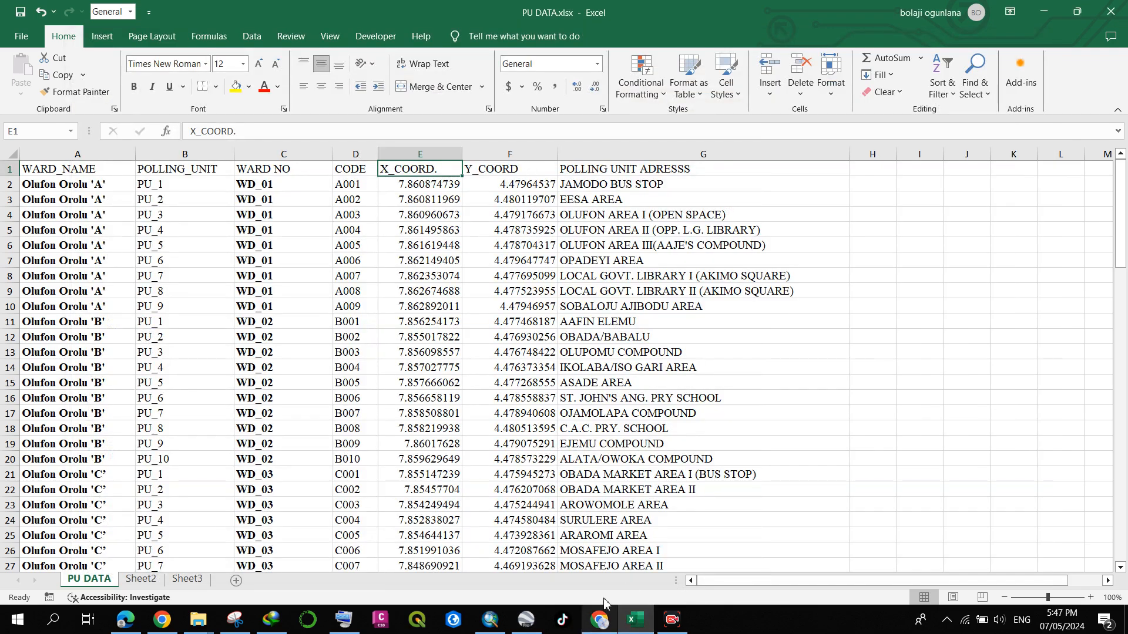
mouse_move(495, 628)
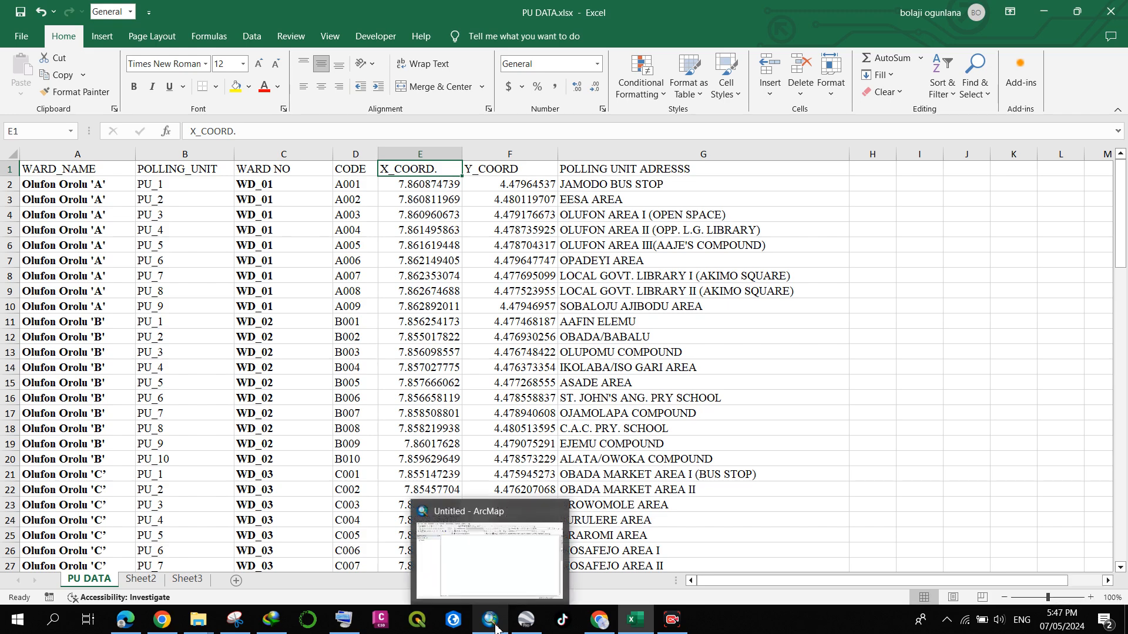
click(526, 620)
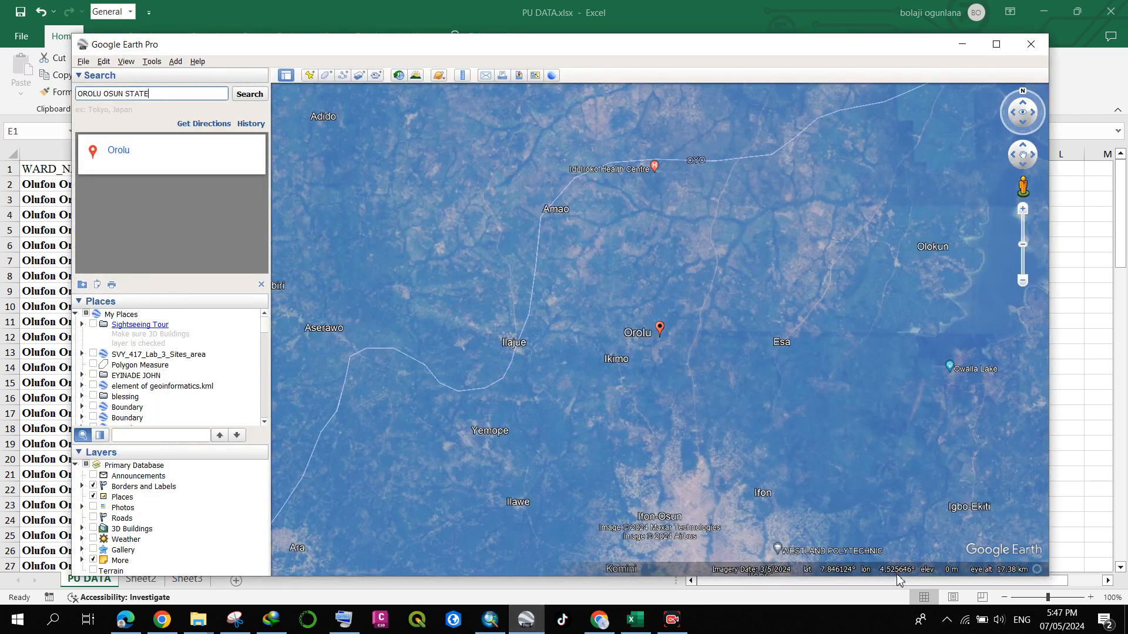
Step: Return to Excel and rename the X_COORD. header in E1 as Latitude and the Y_COORD header in F1 as Longitude
click(638, 623)
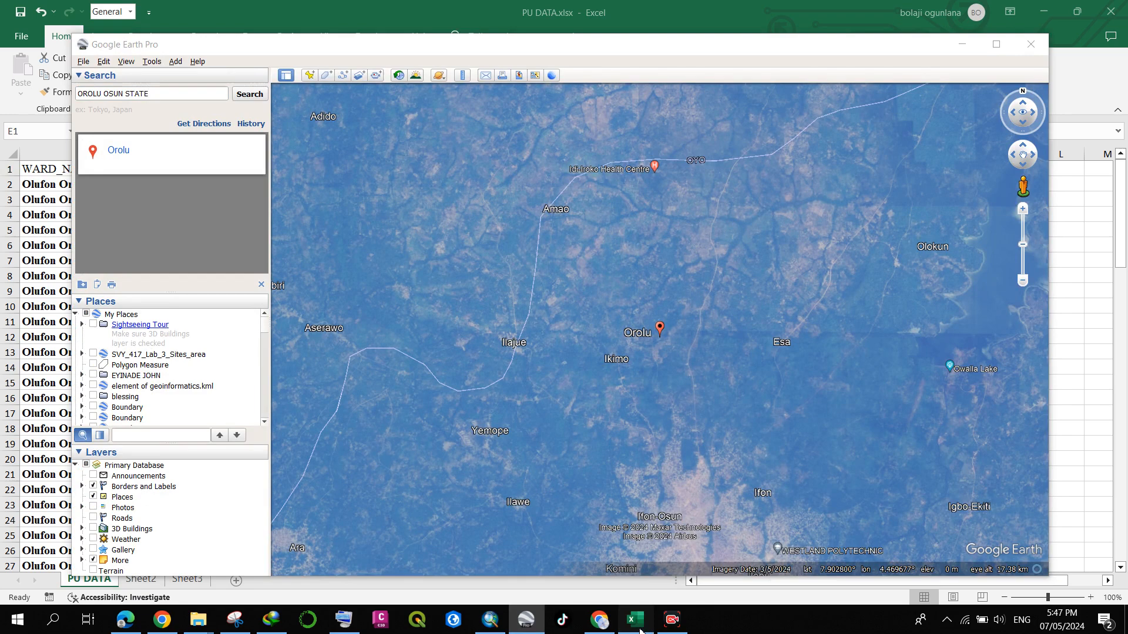
click(523, 174)
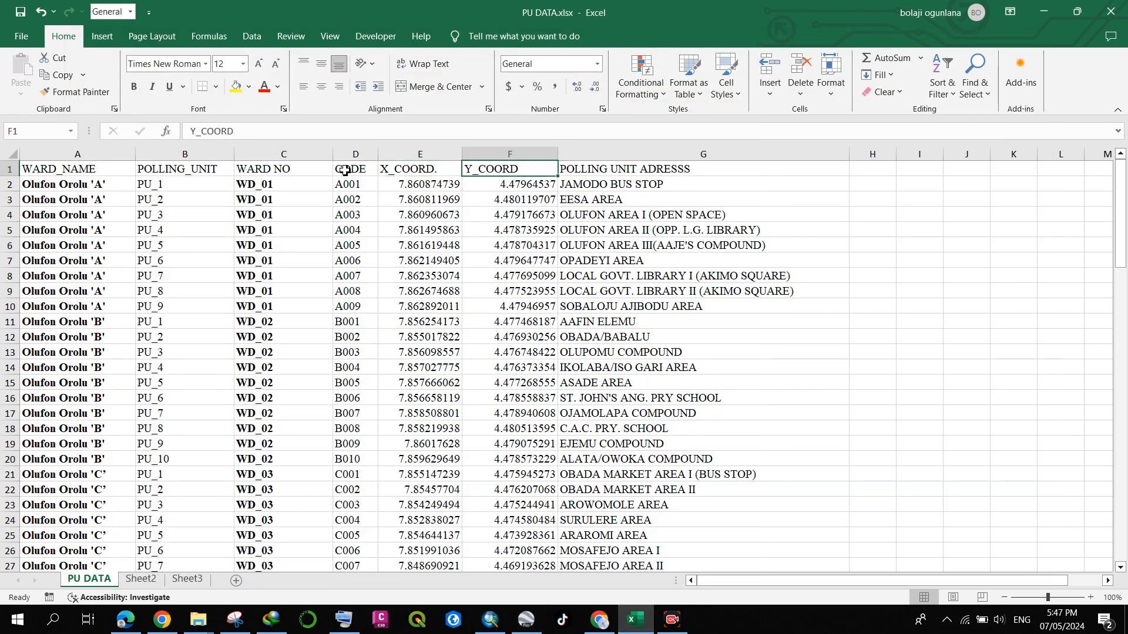
click(411, 172)
key(BackSpace)
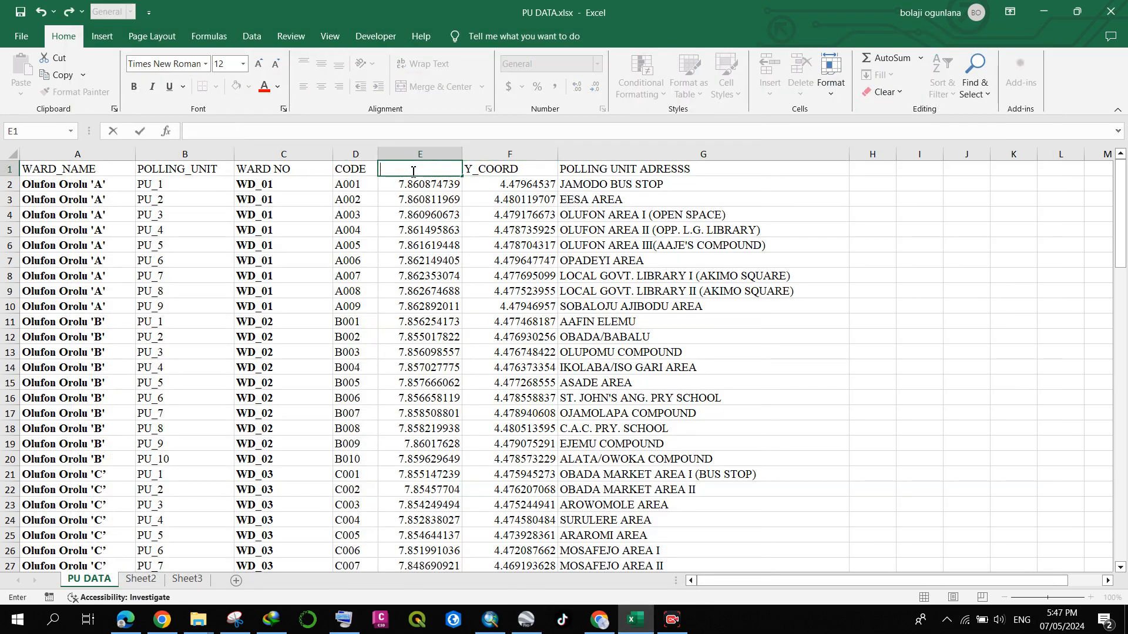
text(Latitude)
click(515, 171)
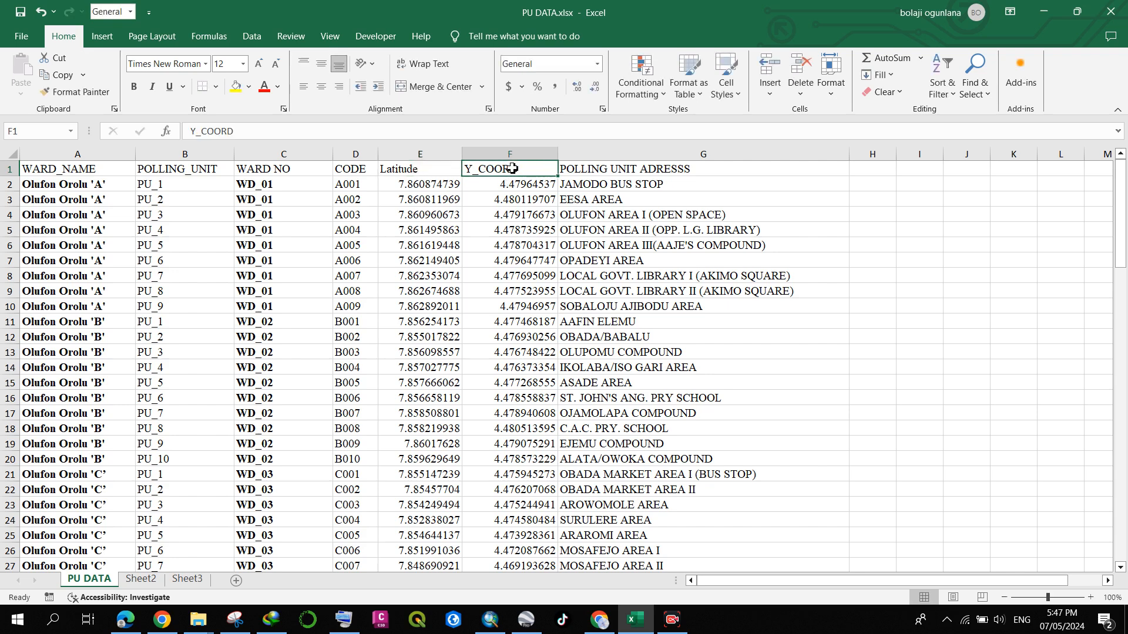
key(BackSpace)
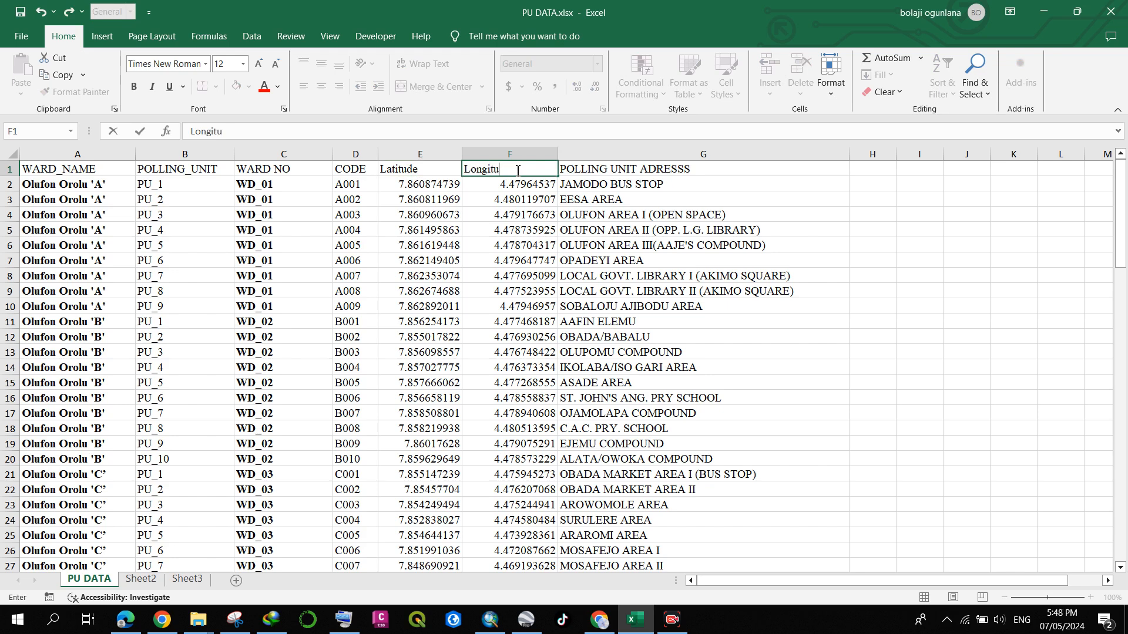
text(Longitude)
click(829, 261)
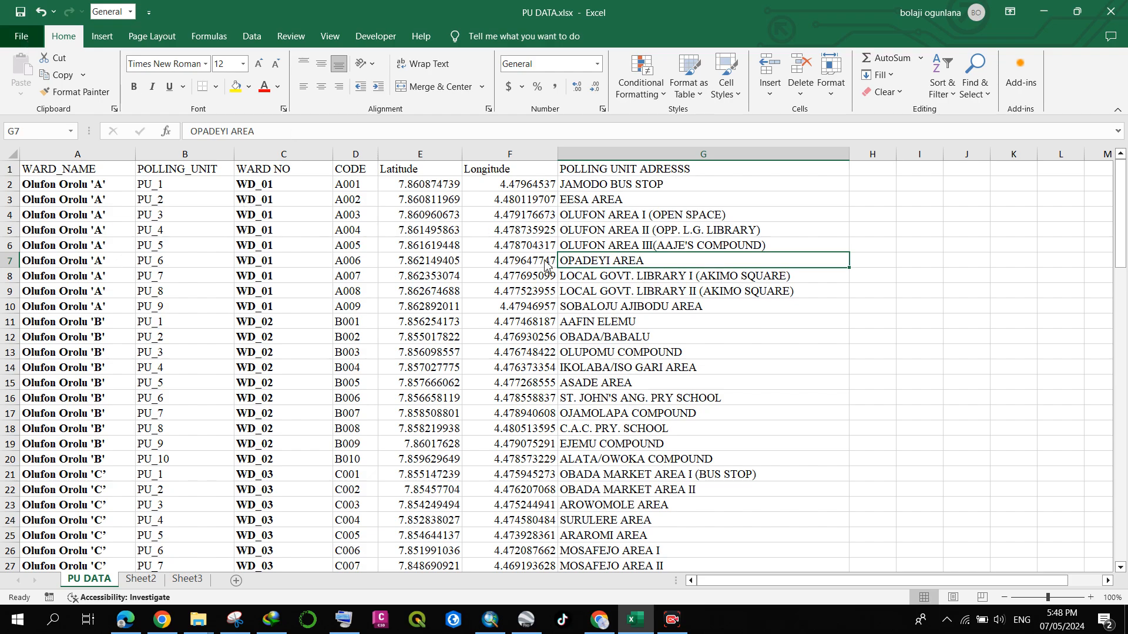
Step: Save a copy of the active sheet as PU DATA.csv in CSV (Comma delimited) format
key(alt+f)
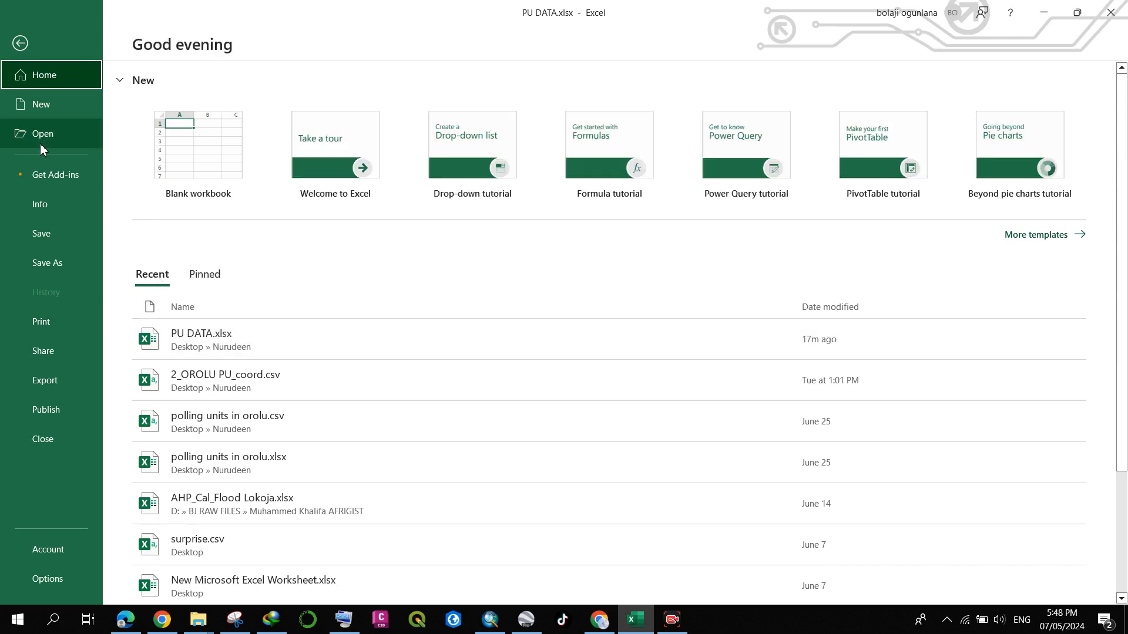
click(39, 264)
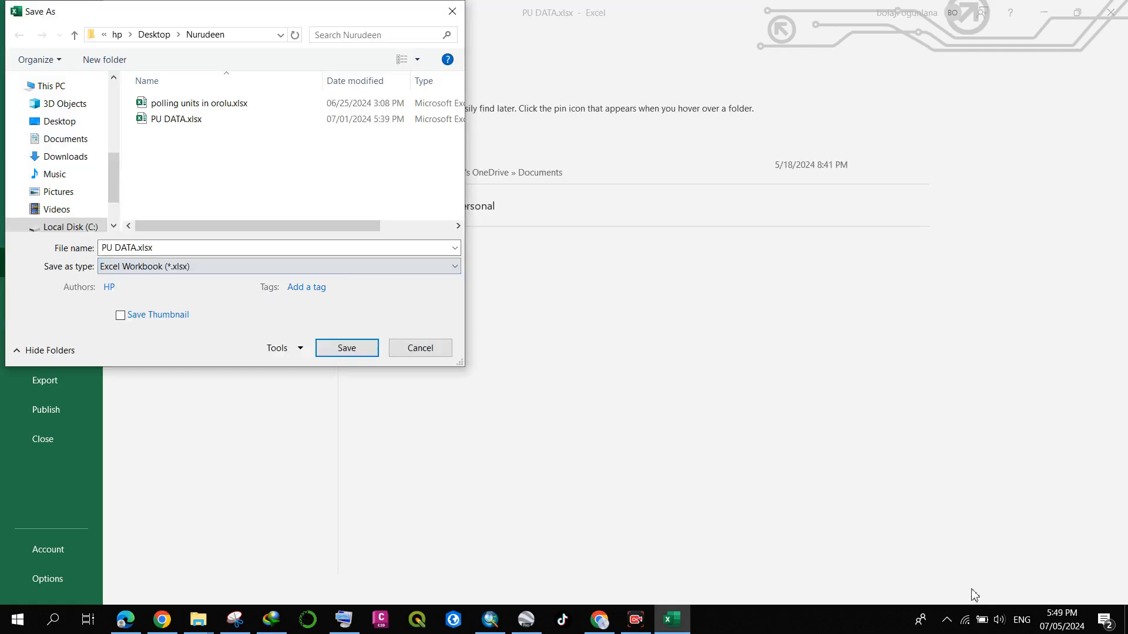
click(177, 268)
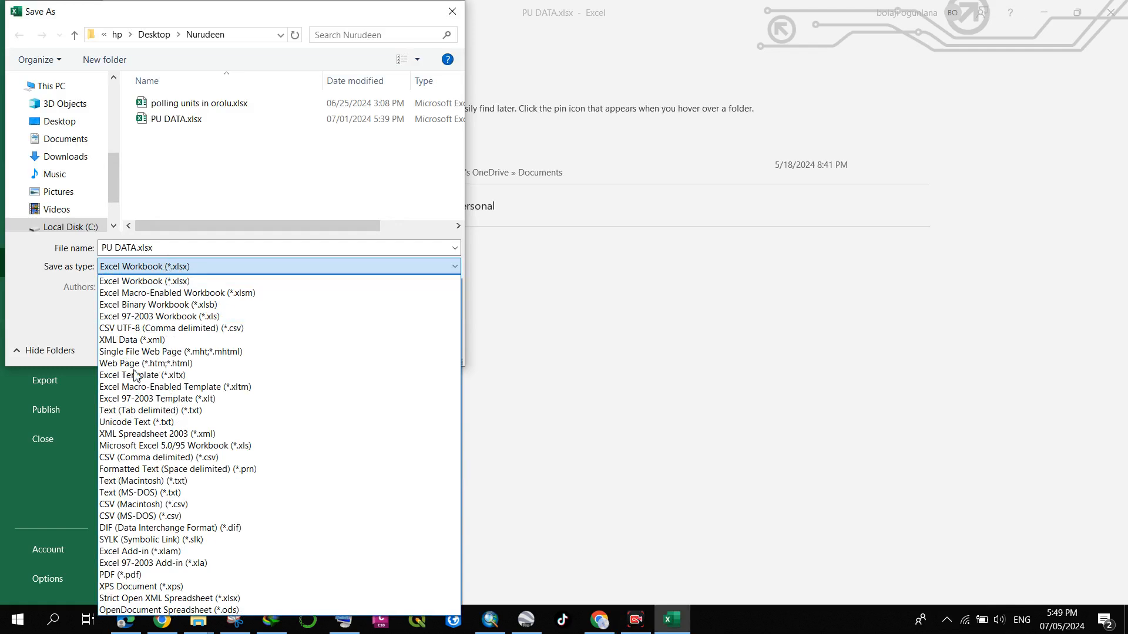
click(177, 458)
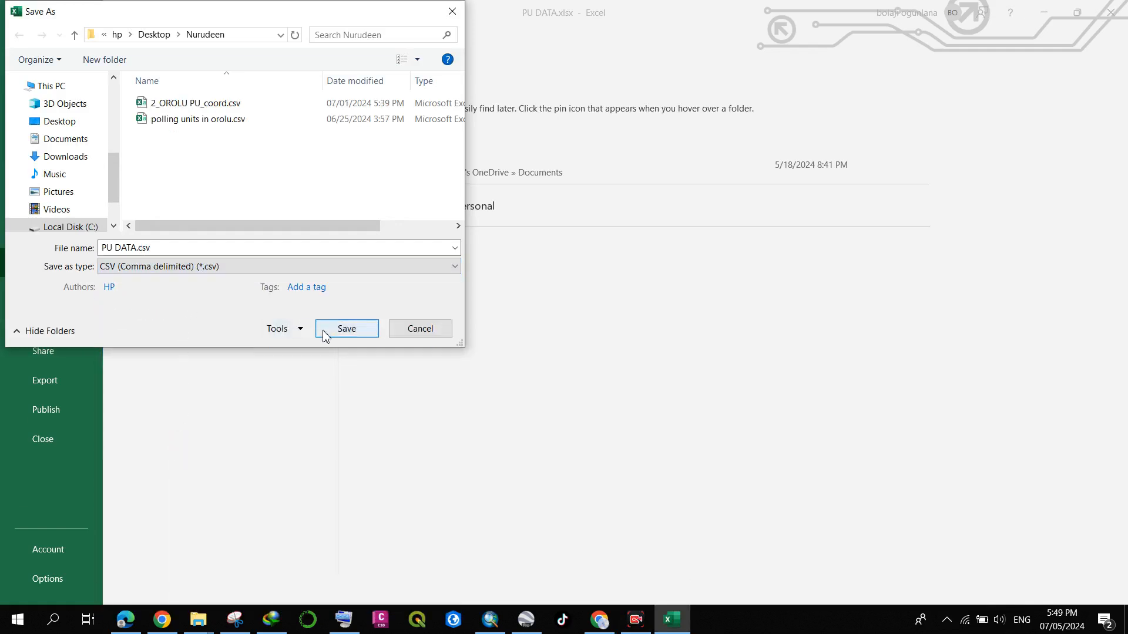
click(347, 329)
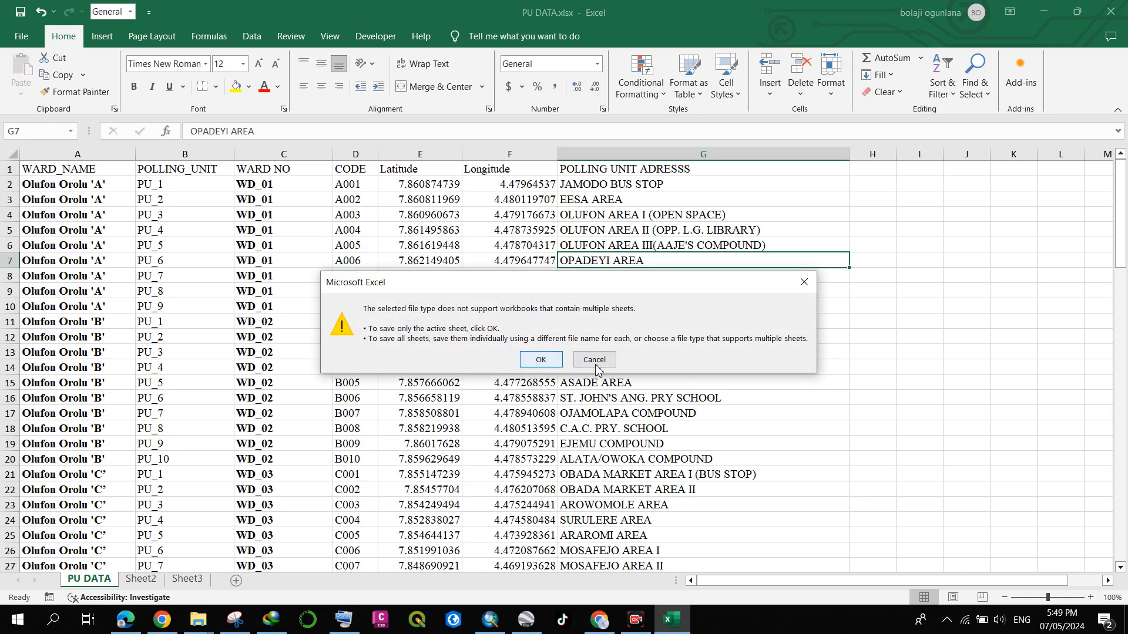
click(559, 361)
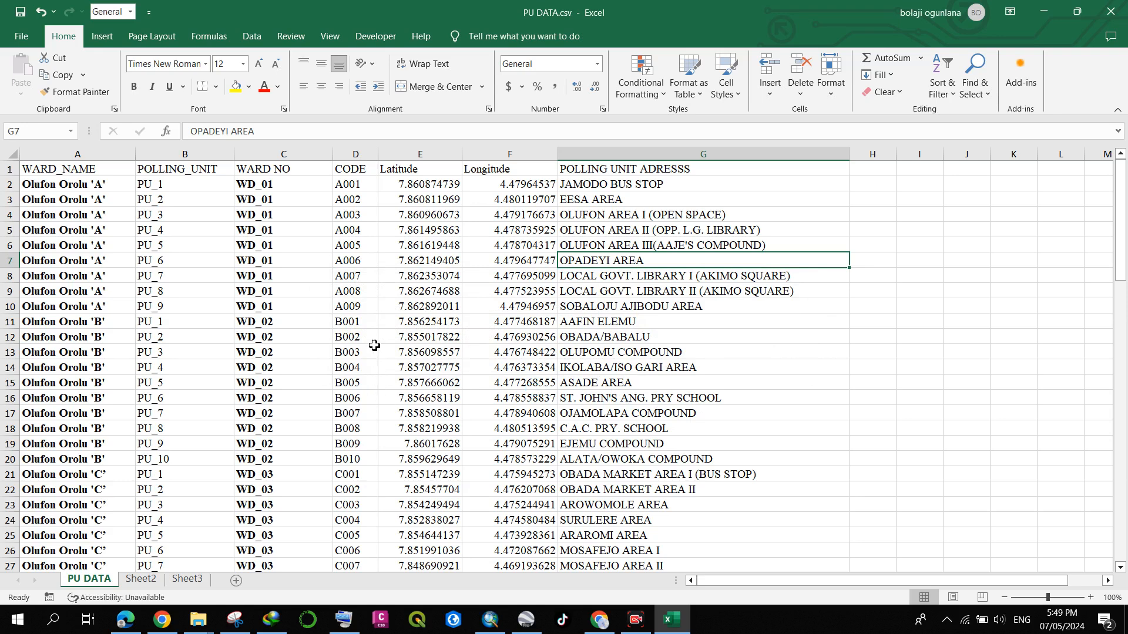
Step: Delete the empty sheets Sheet2 and Sheet3, keeping only the PU DATA sheet
scroll(370, 338, down, 1)
scroll(368, 344, up, 1)
click(141, 580)
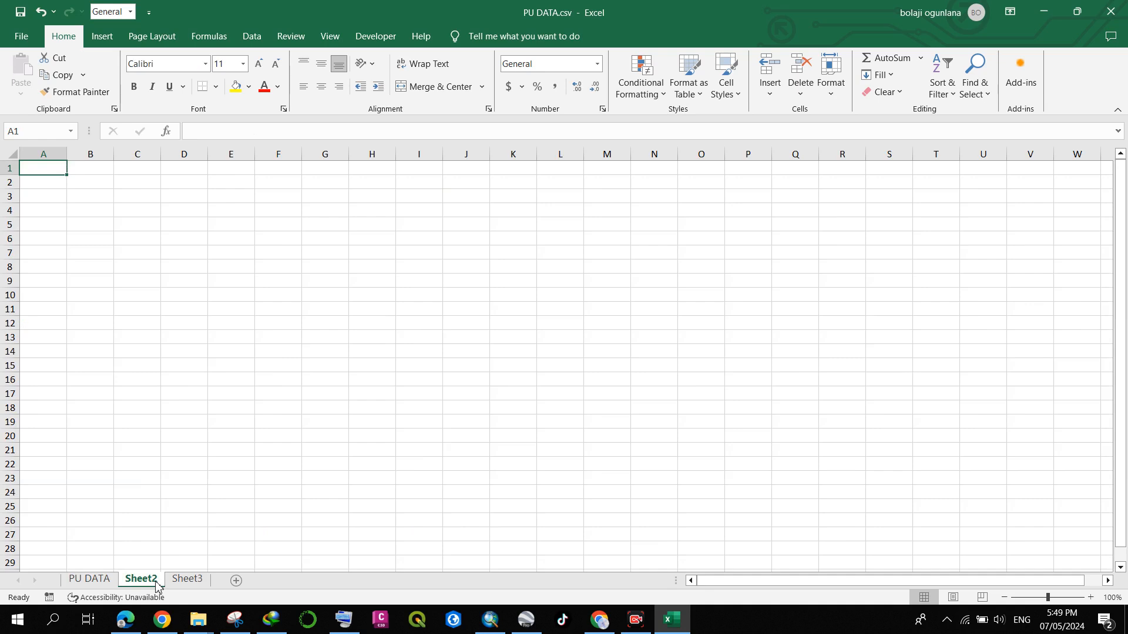
right_click(156, 585)
click(230, 426)
right_click(152, 584)
click(176, 425)
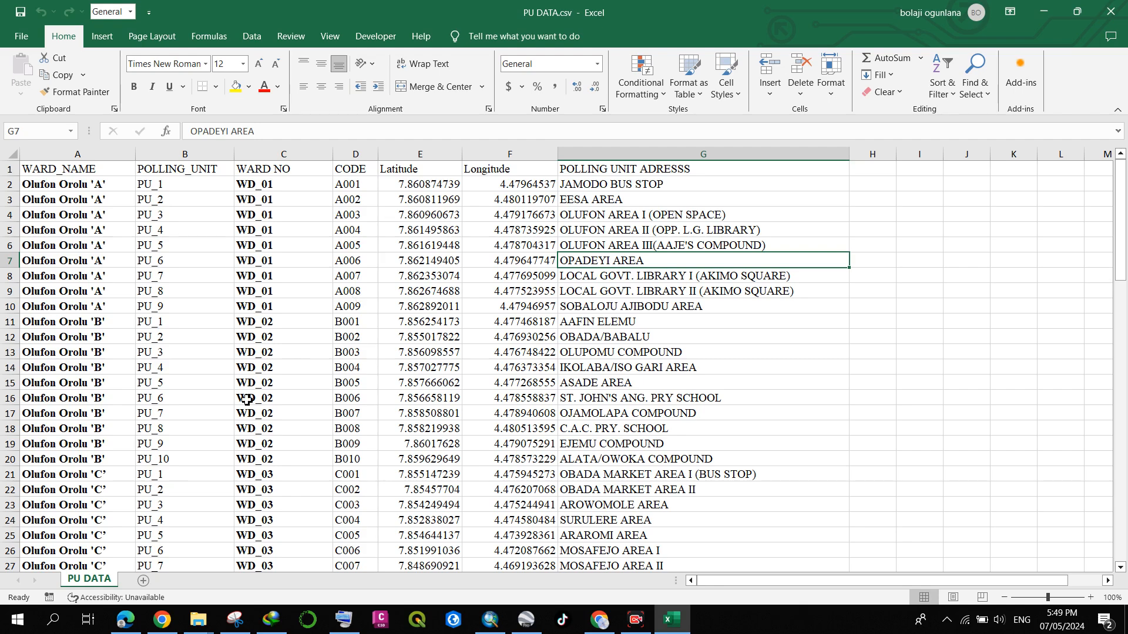
Step: Examine the polling unit records down to the last row of the PU DATA sheet
scroll(476, 352, down, 5)
scroll(466, 345, down, 19)
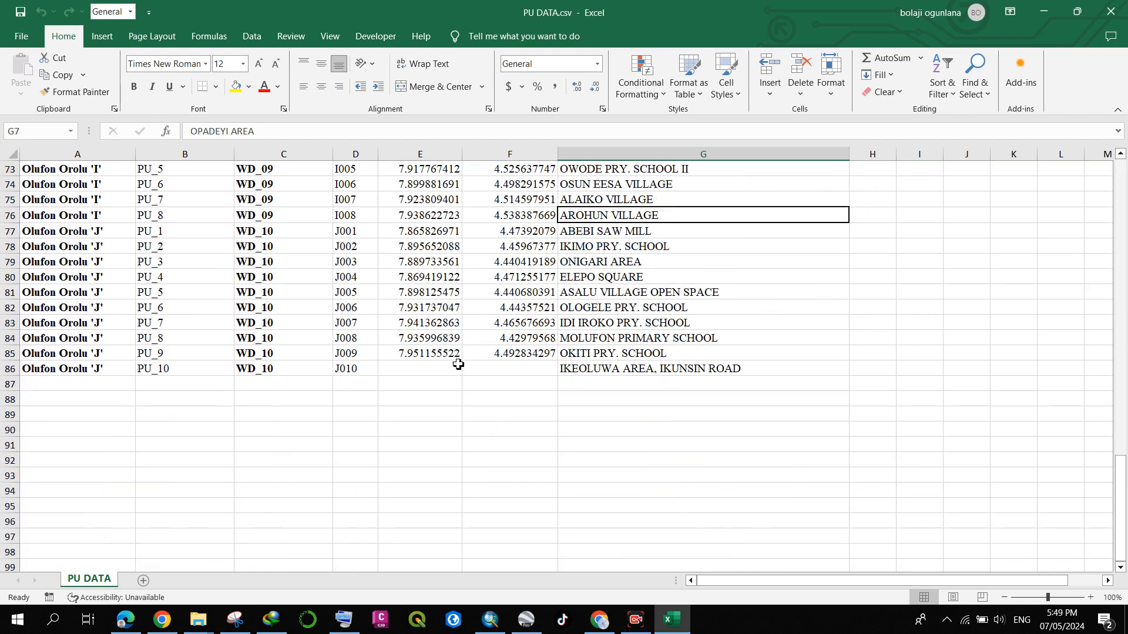
Step: Delete row 86, the PU_10 record for IKEOLUWA AREA, IKUNSIN ROAD that has no coordinates, from the PU DATA sheet
scroll(312, 385, up, 1)
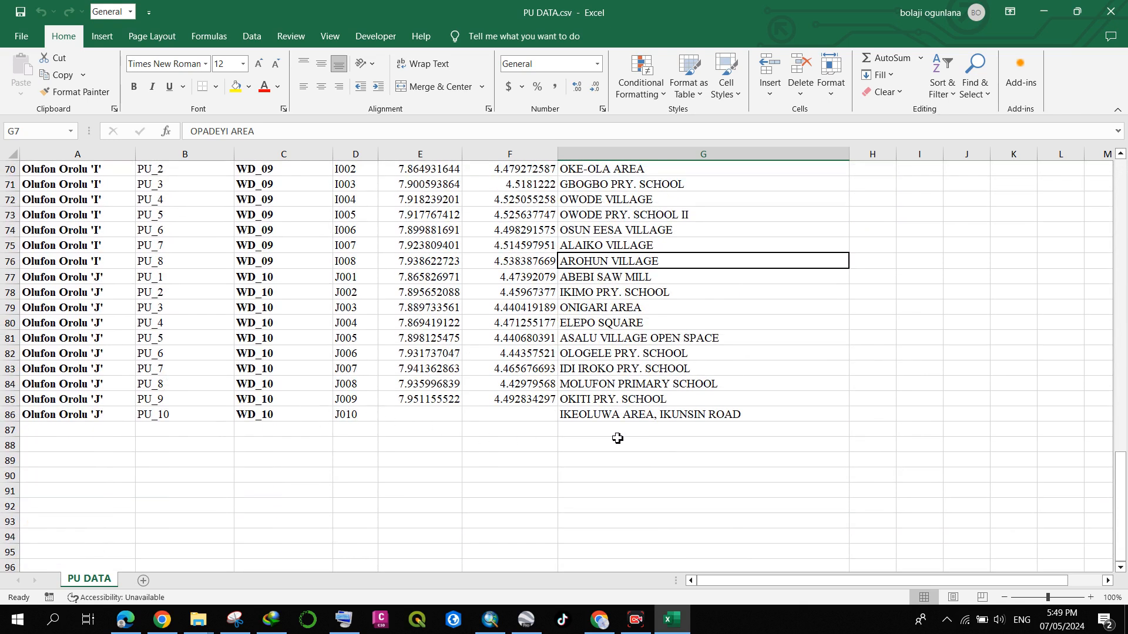
click(499, 418)
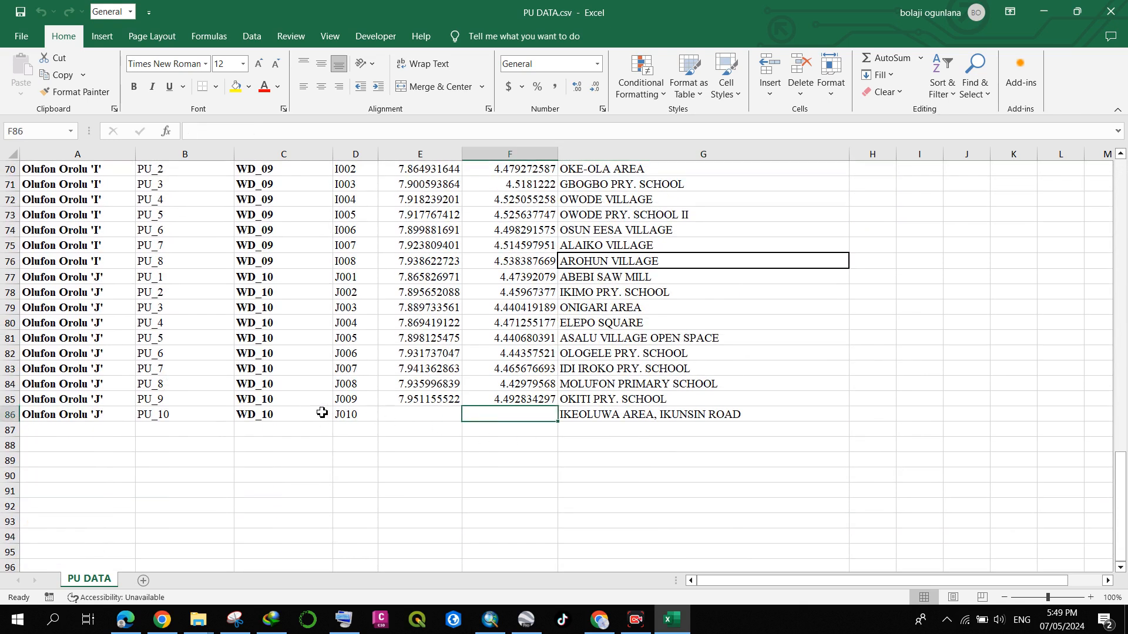
click(9, 415)
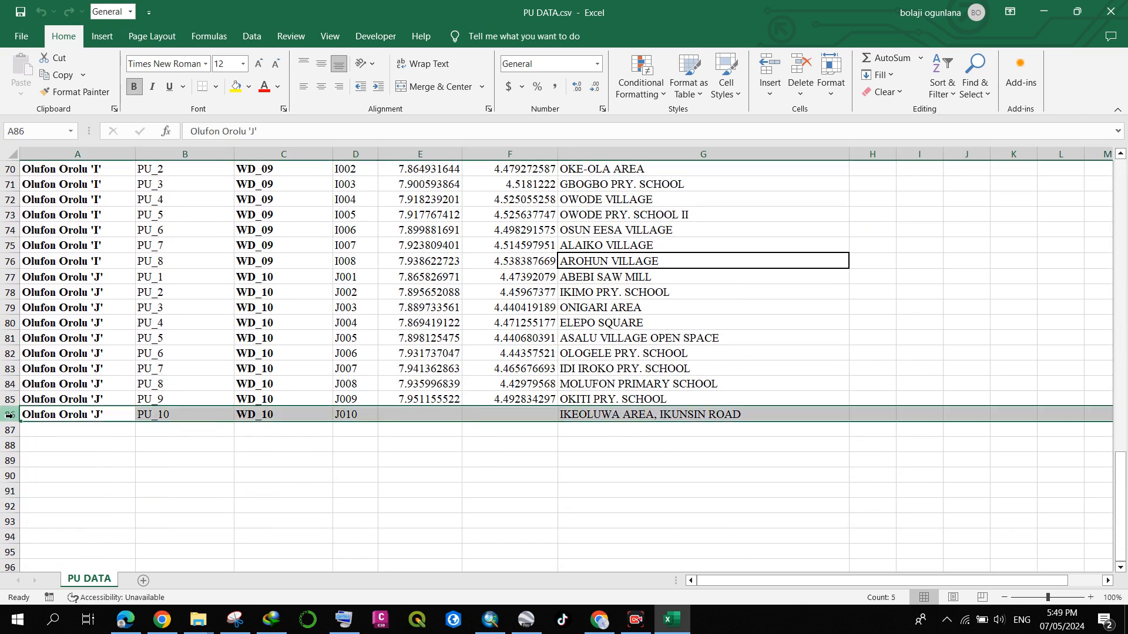
right_click(9, 416)
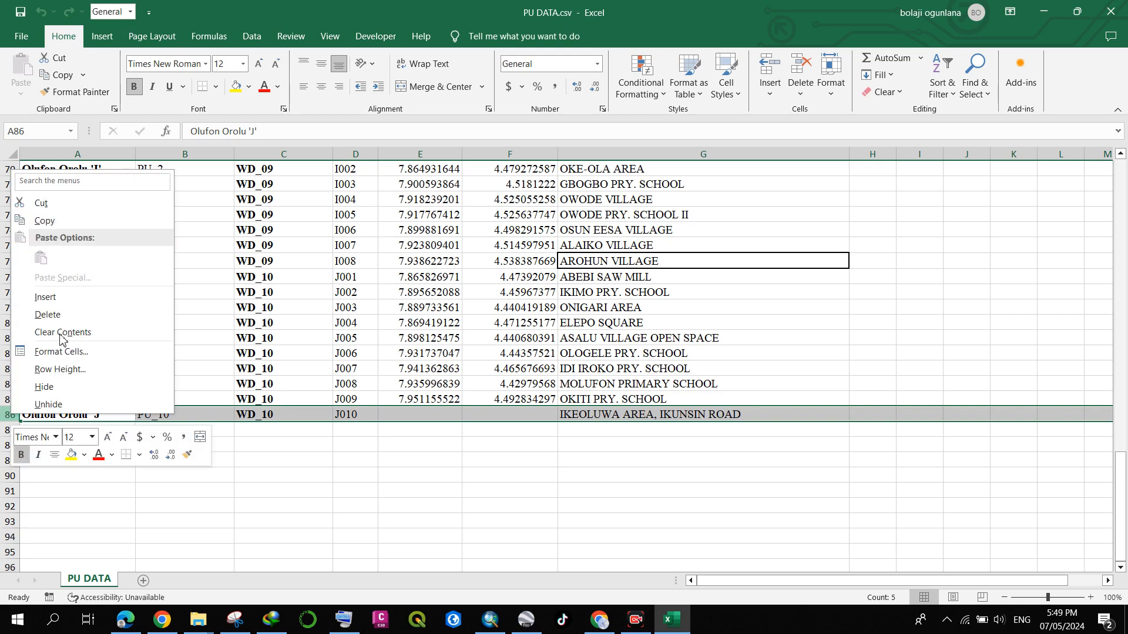
click(91, 313)
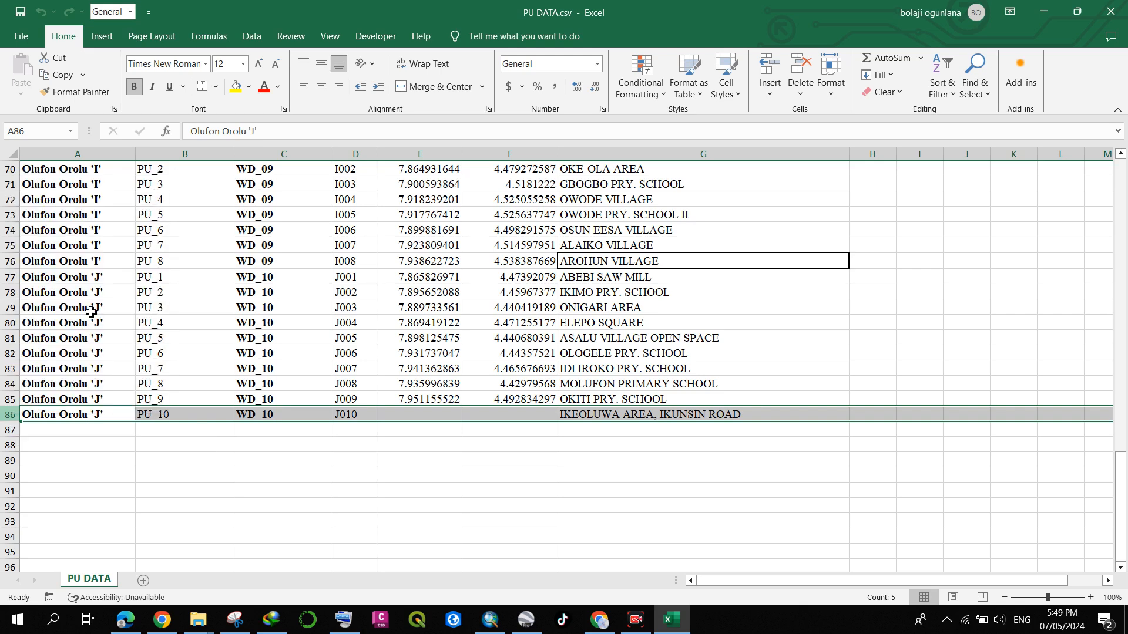
click(509, 463)
scroll(516, 386, up, 5)
scroll(516, 386, up, 18)
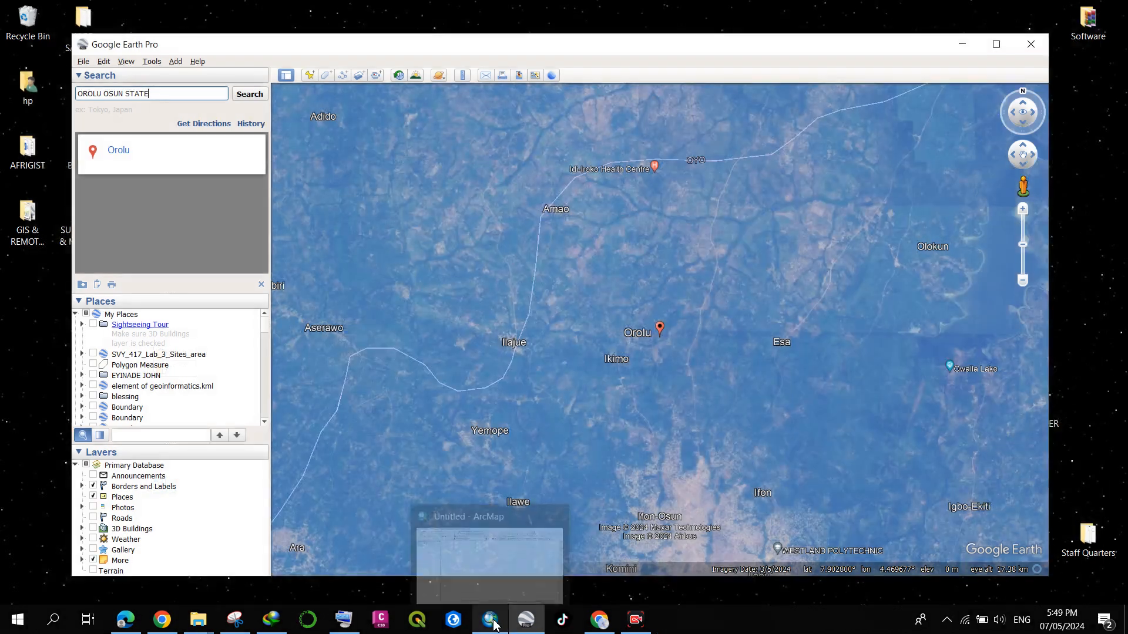
Step: Switch to ArcMap and set the Layers data frame's coordinate system to WGS 1984 UTM Zone 31N
click(492, 621)
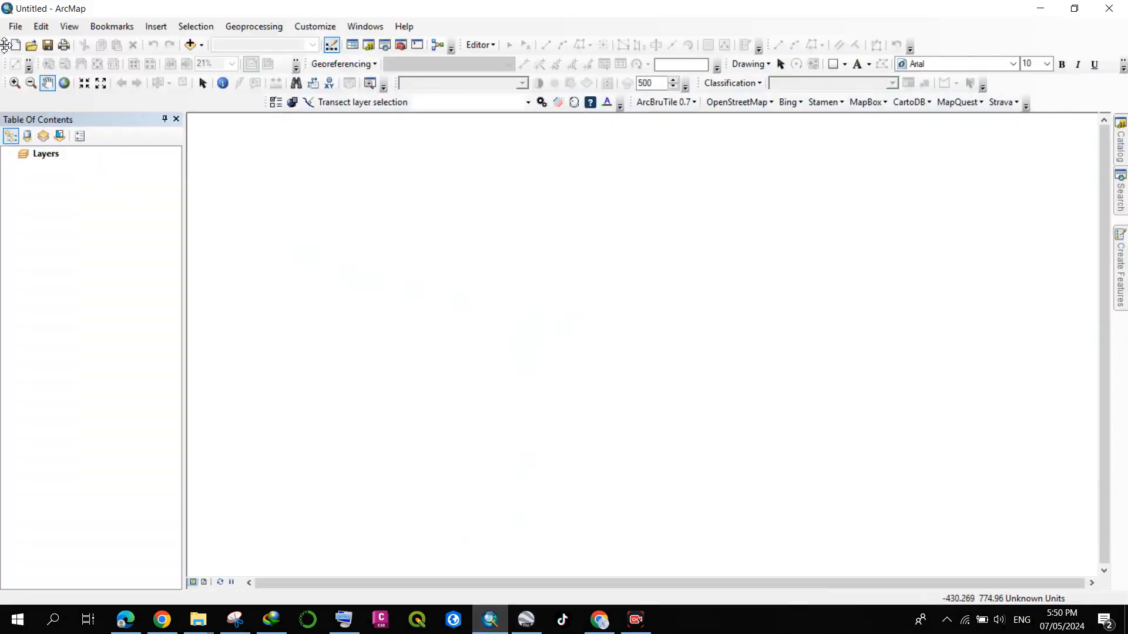
click(42, 162)
right_click(47, 160)
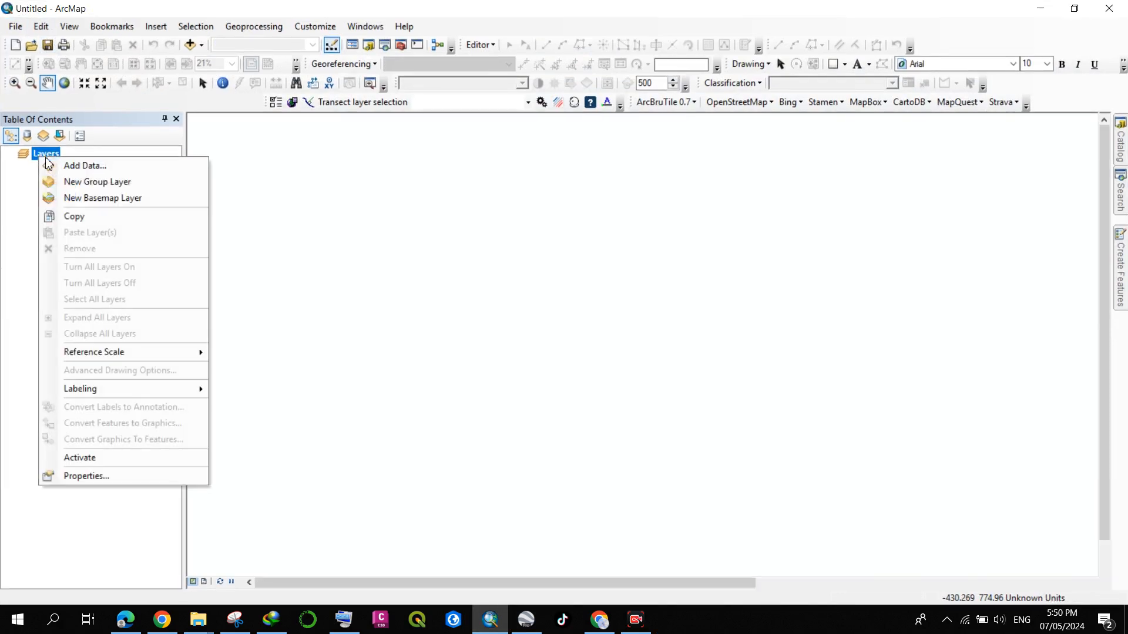
click(174, 478)
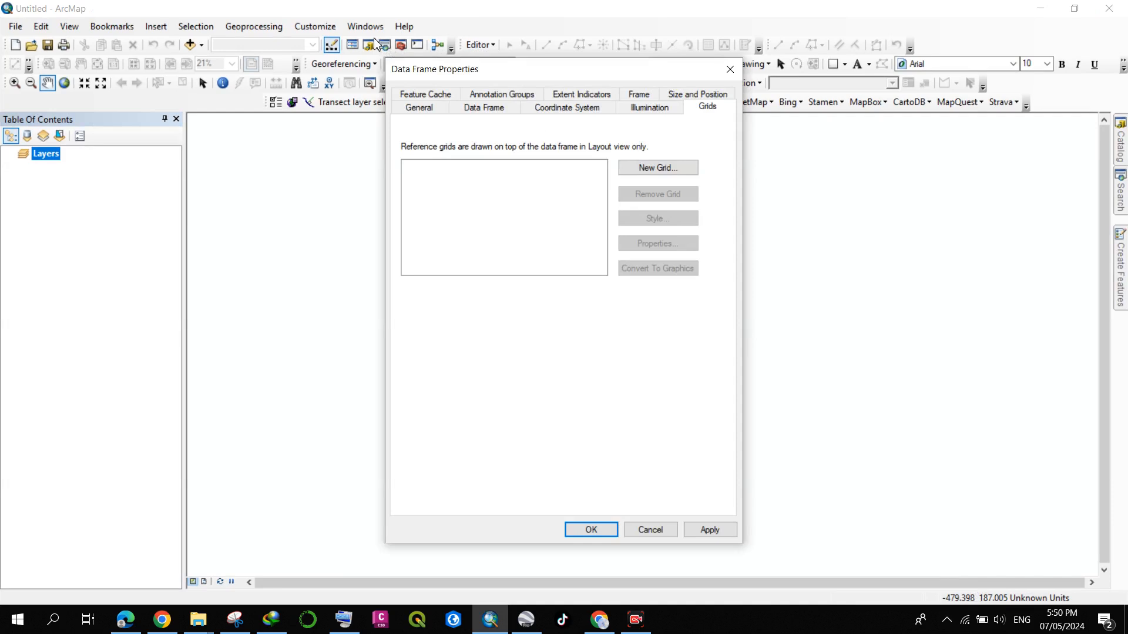
click(555, 110)
scroll(468, 224, down, 10)
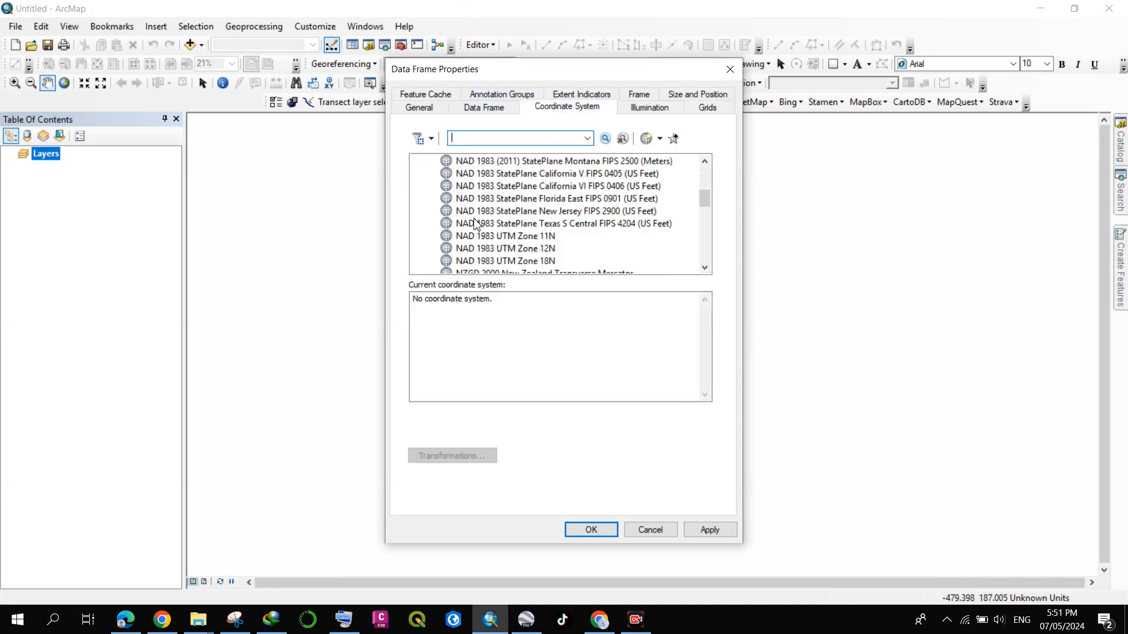
scroll(502, 200, down, 2)
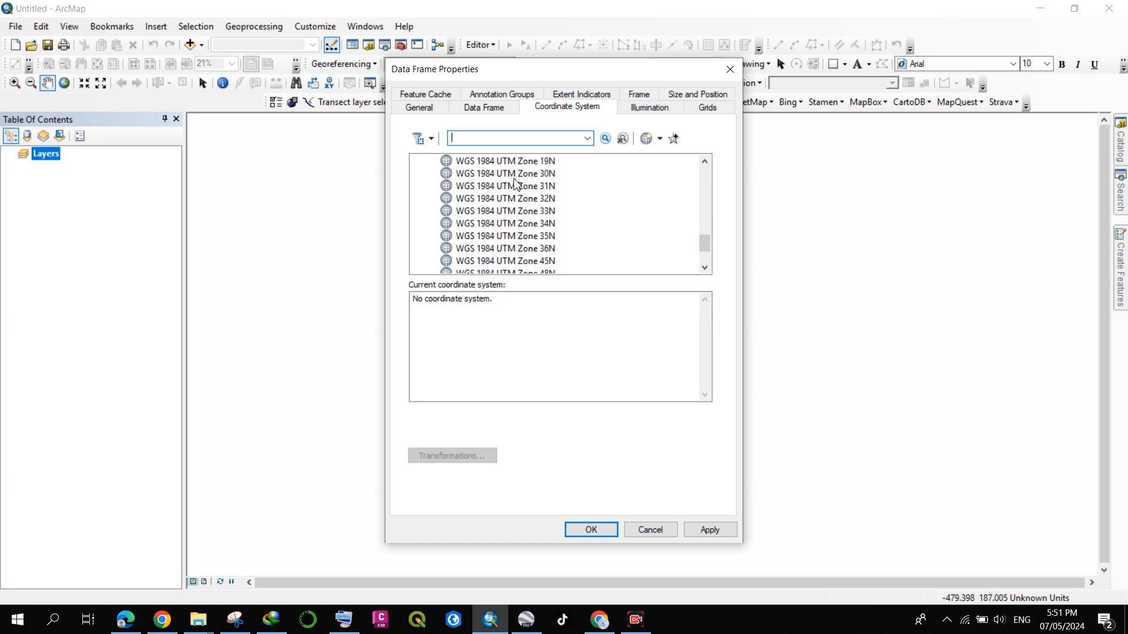
click(541, 187)
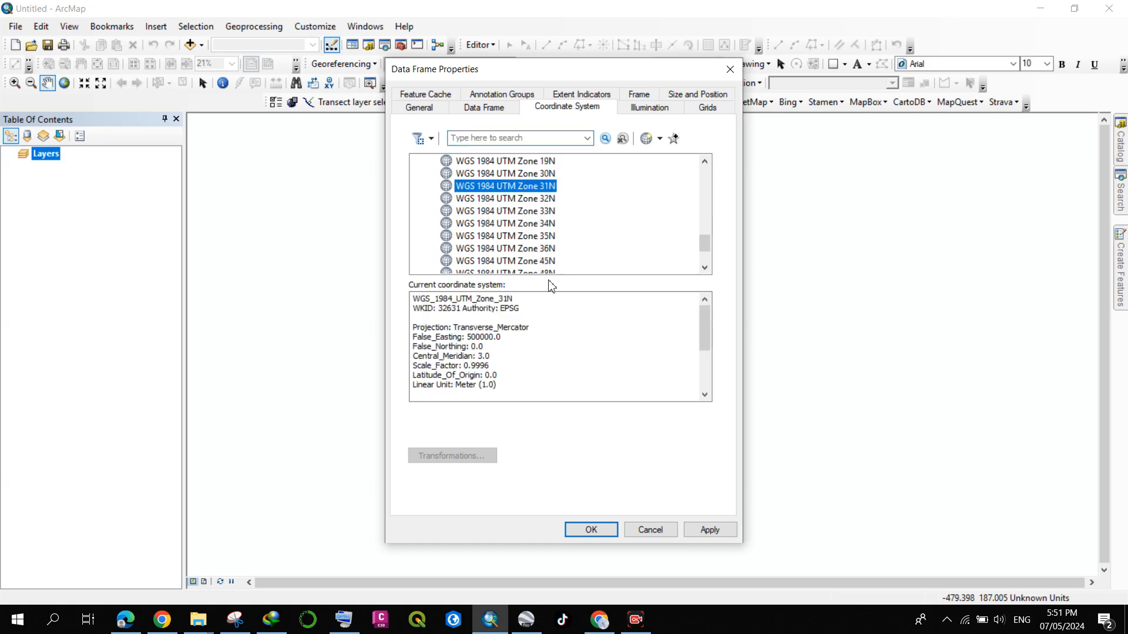
click(591, 530)
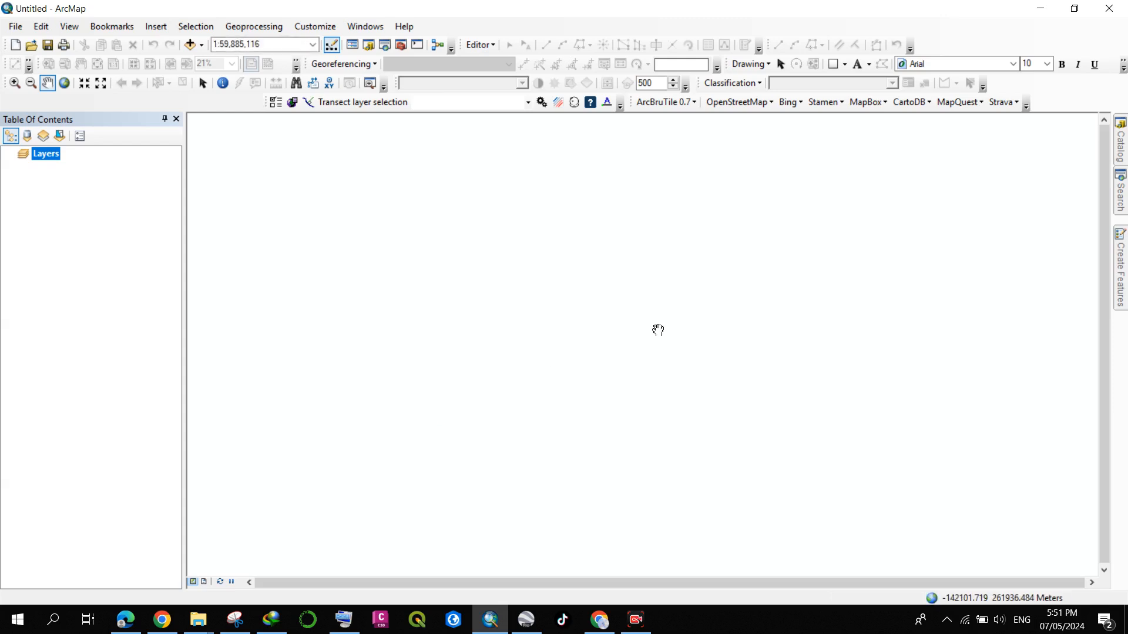
Step: Browse the Catalog's D:\ folder connection and expand the SURVEY FILES folder
click(1121, 154)
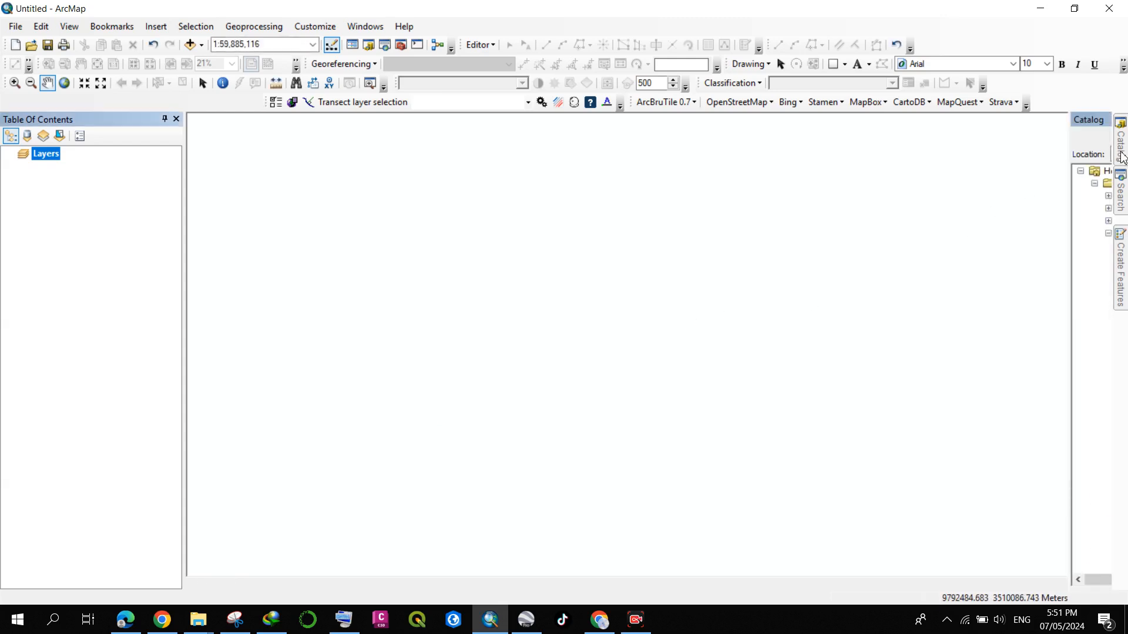
click(930, 234)
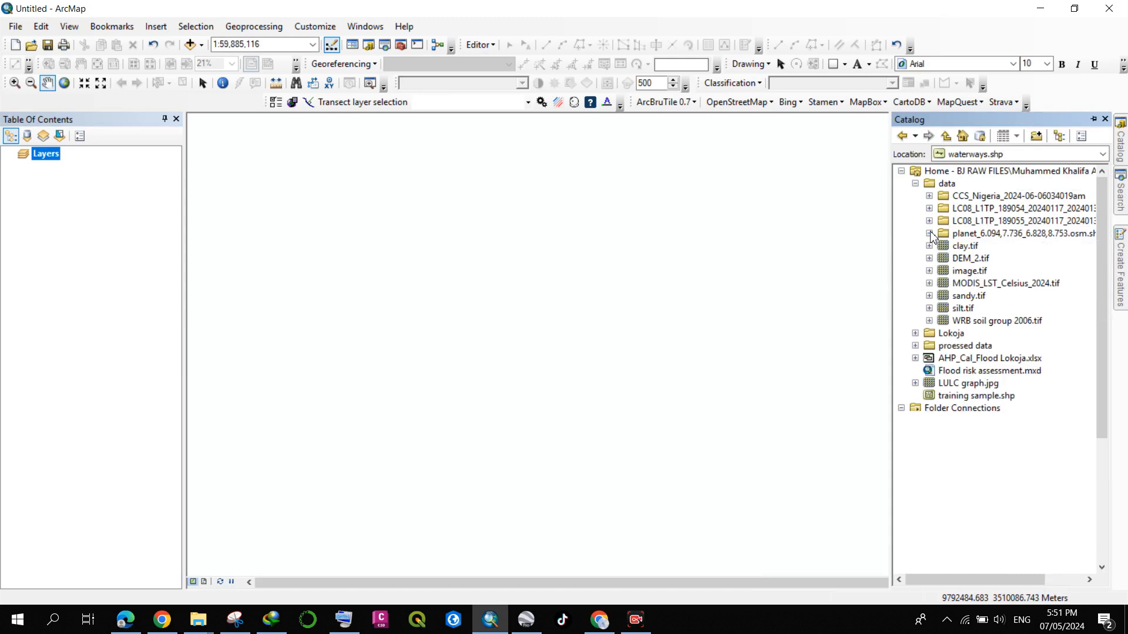
click(902, 171)
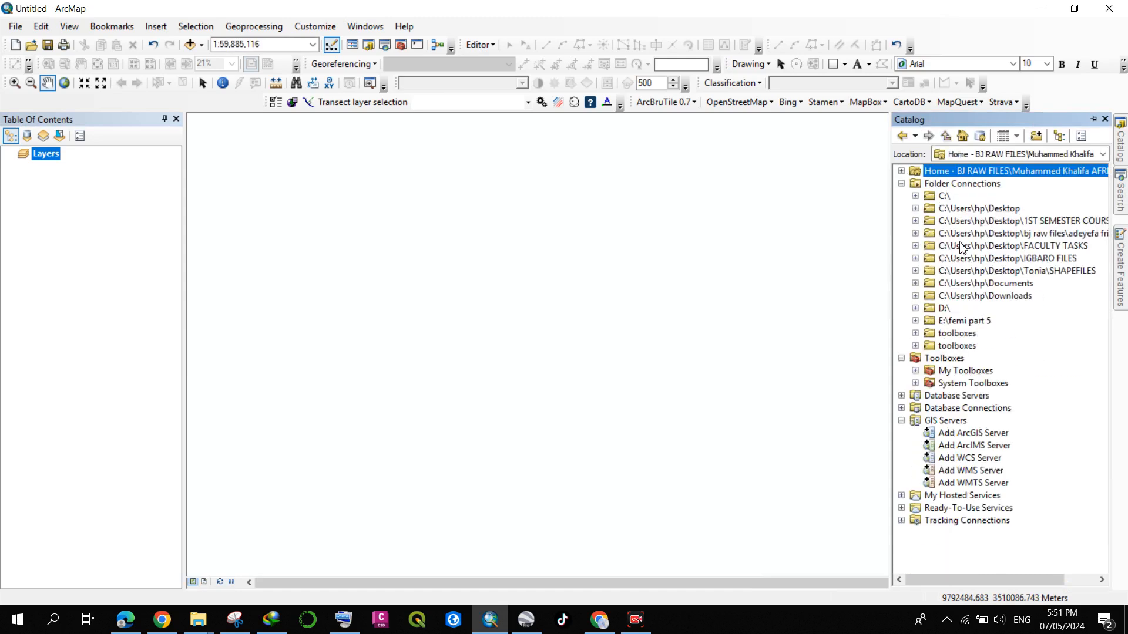
click(916, 309)
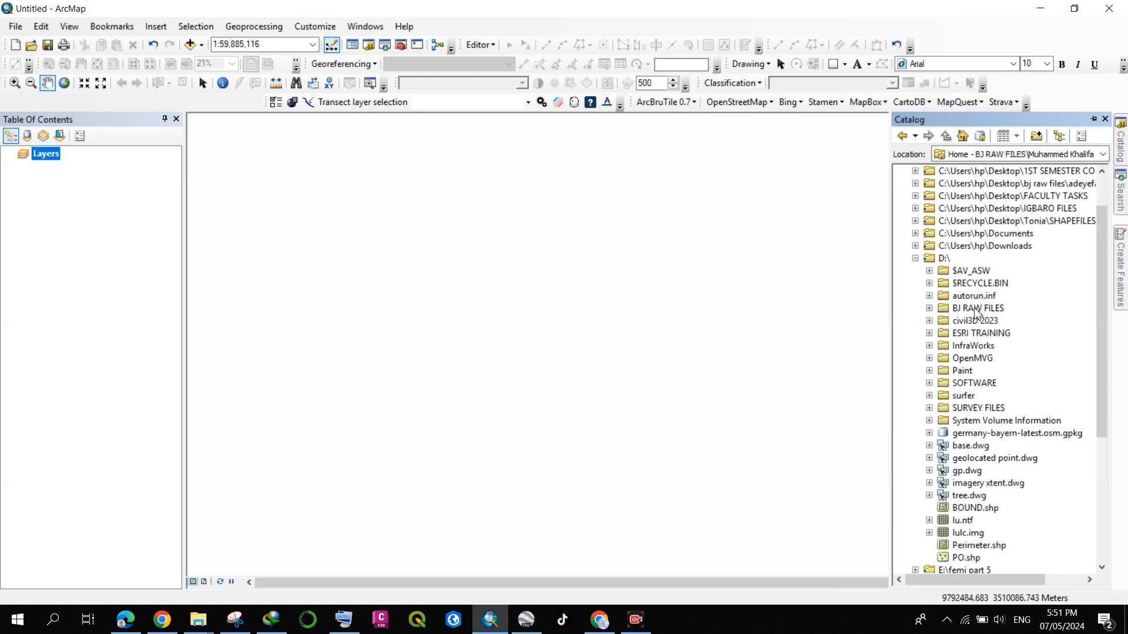
scroll(933, 385, down, 1)
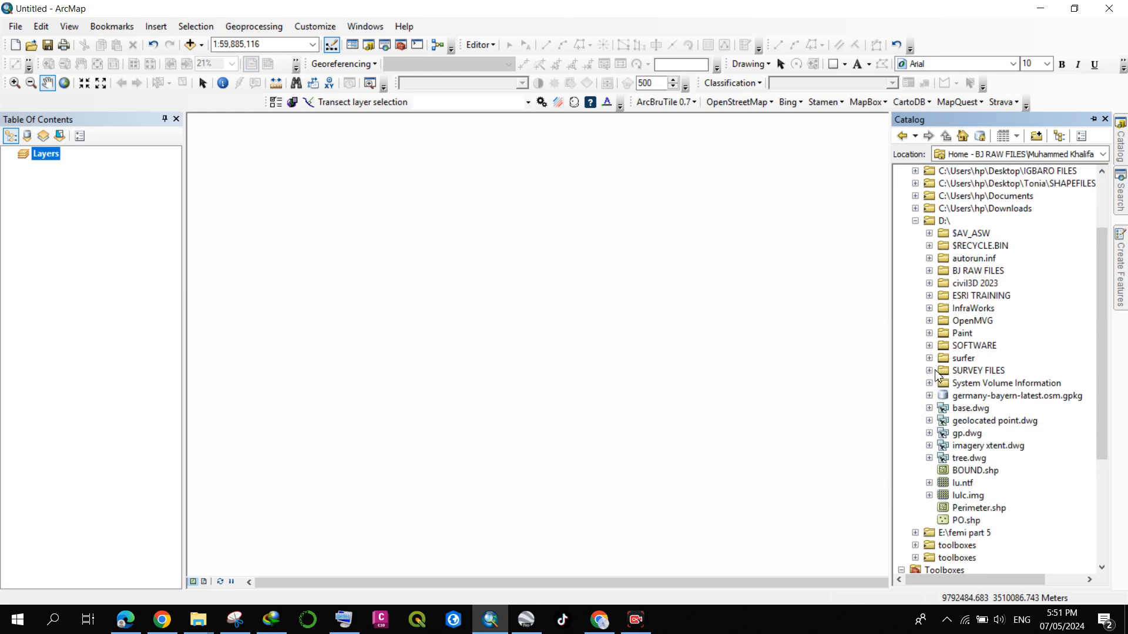
click(929, 370)
scroll(944, 399, down, 3)
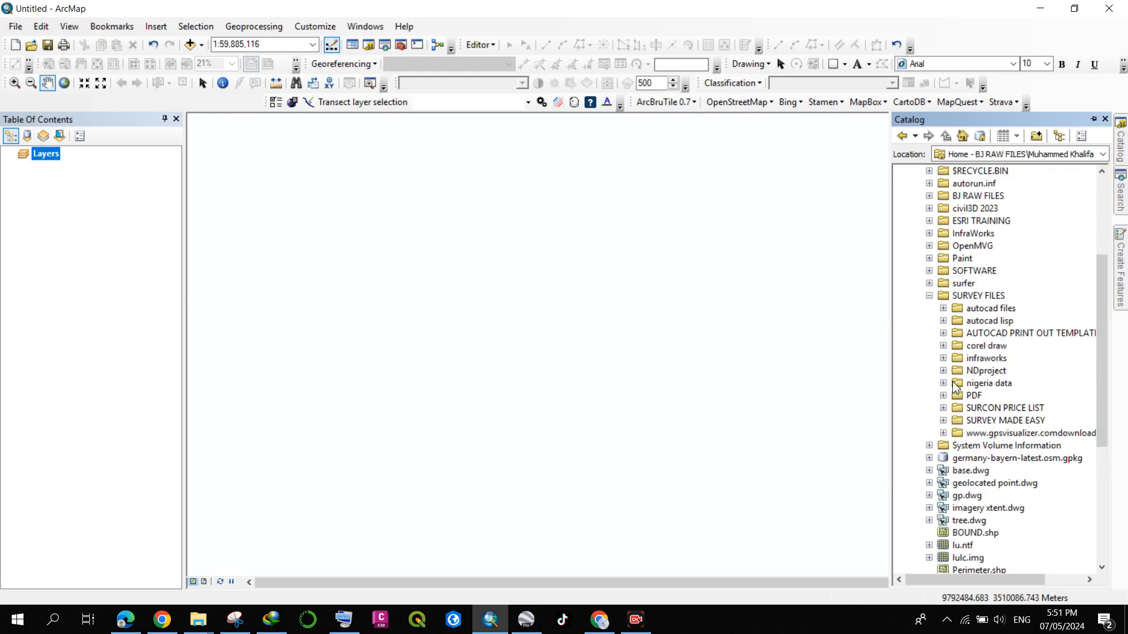
Step: Add nga_polbnda_adm1_1m_salb.shp to the map from the Admin_1 folder of OSM nigeria boundary data inside nigeria data
click(942, 385)
scroll(976, 385, up, 1)
scroll(976, 385, down, 5)
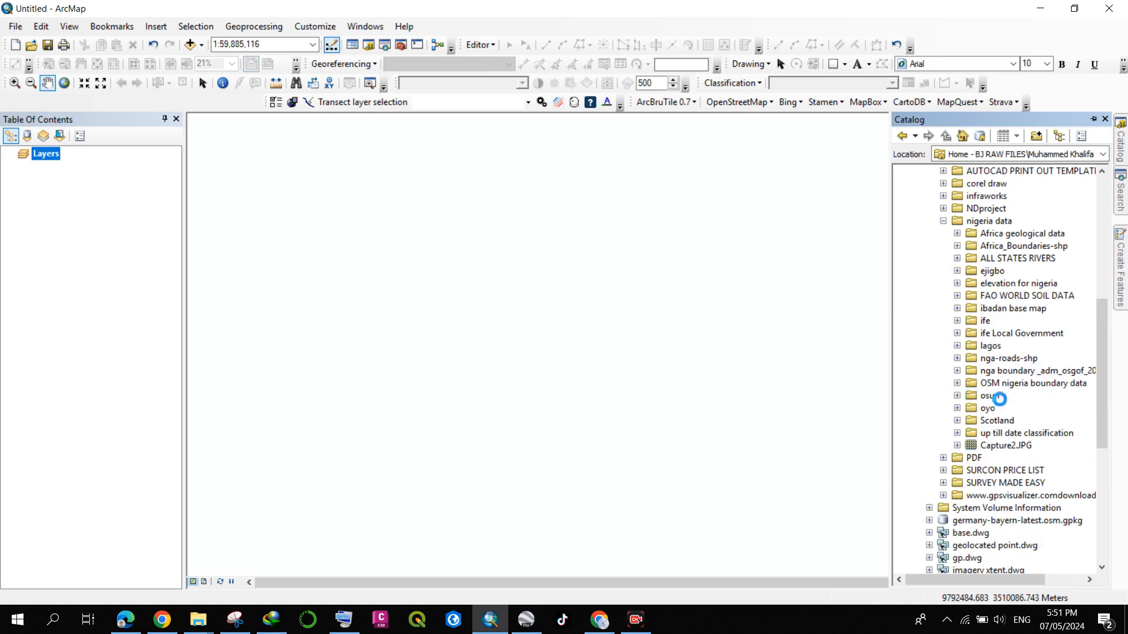
scroll(998, 402, down, 2)
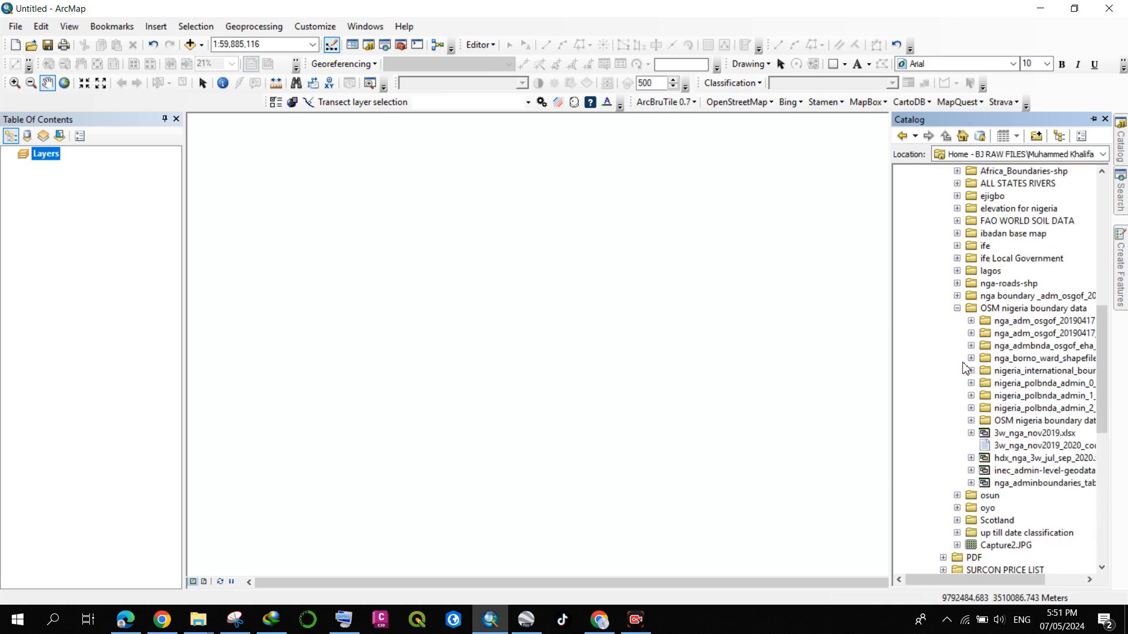
click(971, 396)
click(985, 409)
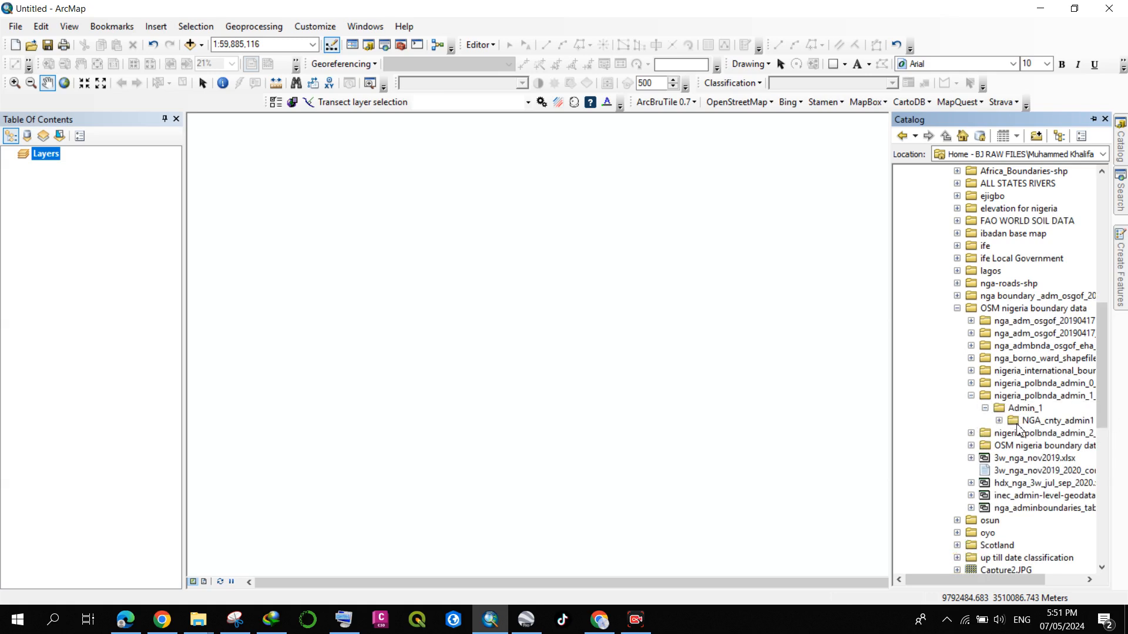
click(999, 421)
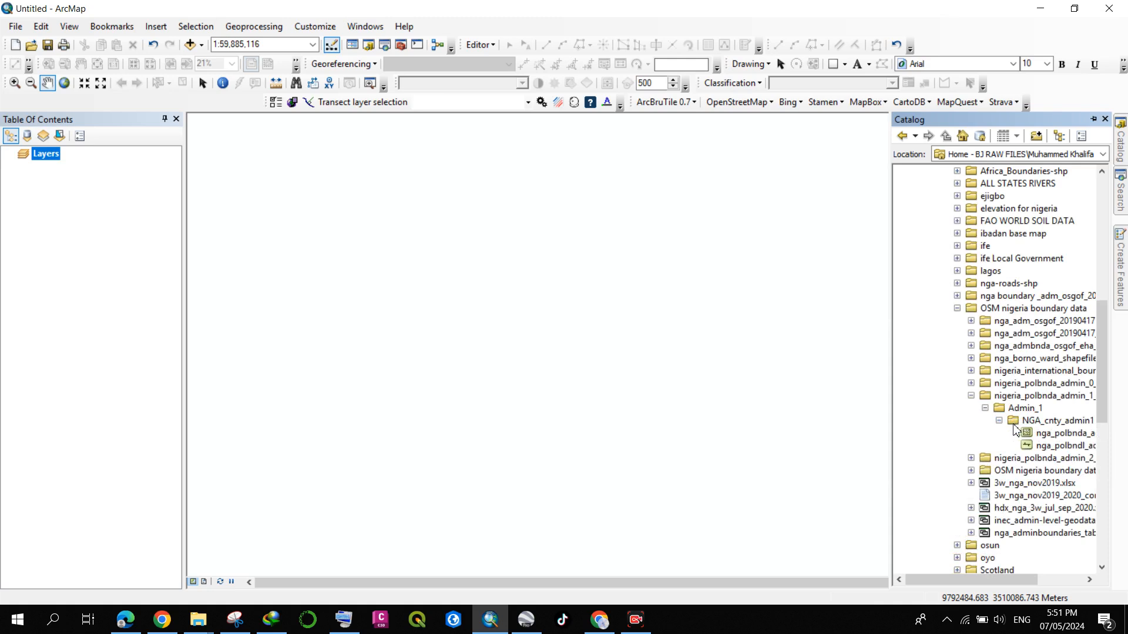
click(1044, 439)
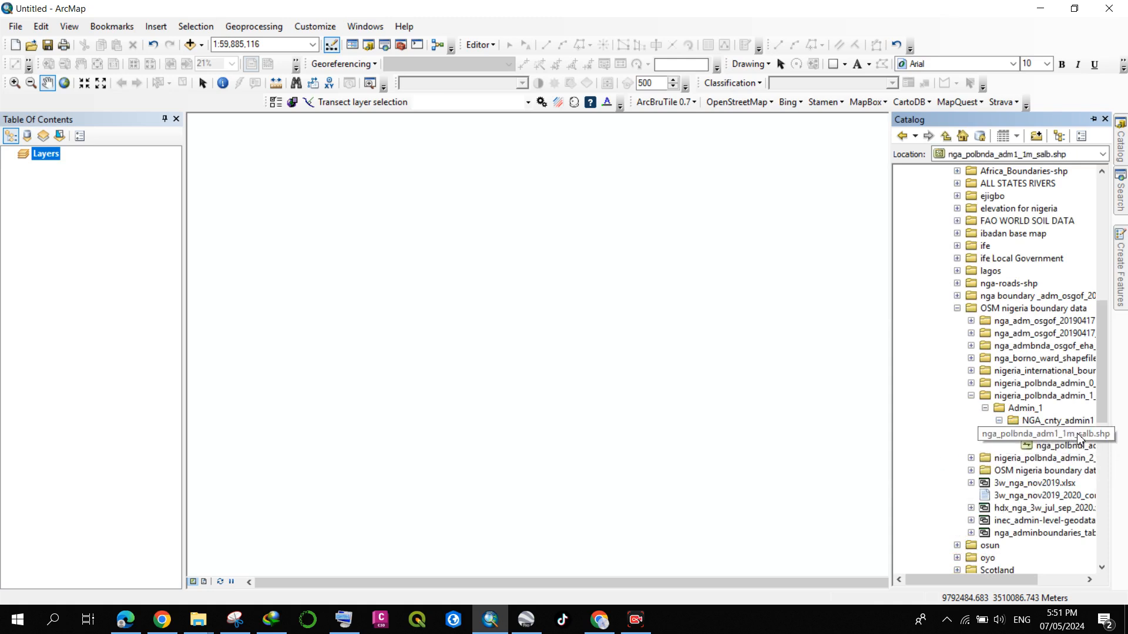
drag(388, 304, 451, 338)
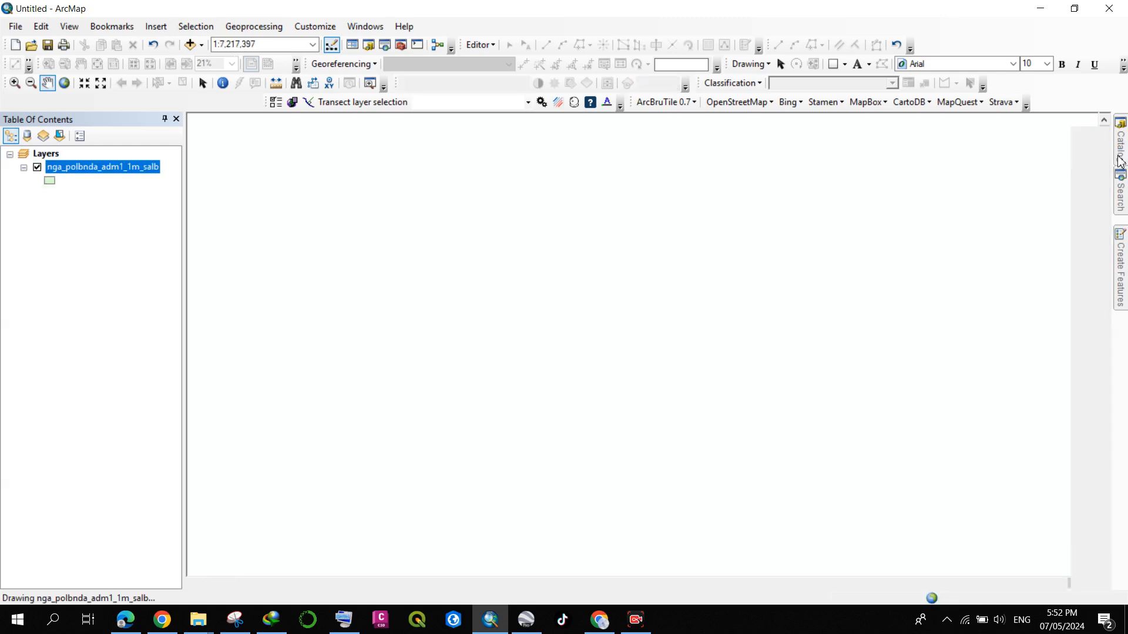
Step: Turn on feature labels for the nga_polbnda_adm1_1m_salb layer, with CNTRY_CODE as the label field
mouse_move(1119, 157)
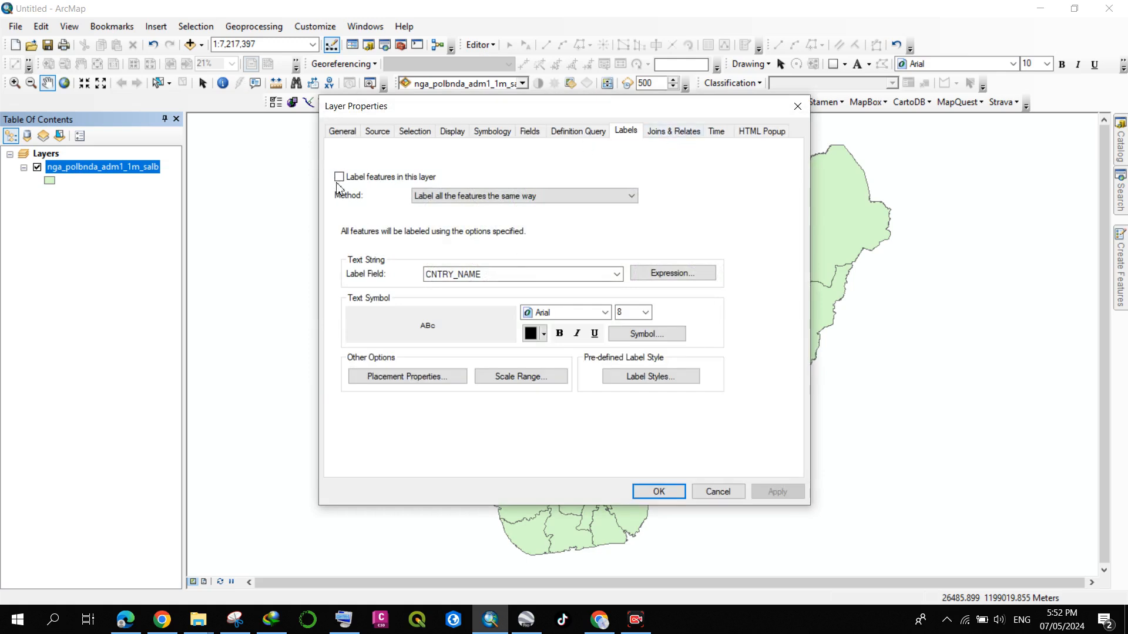
click(535, 274)
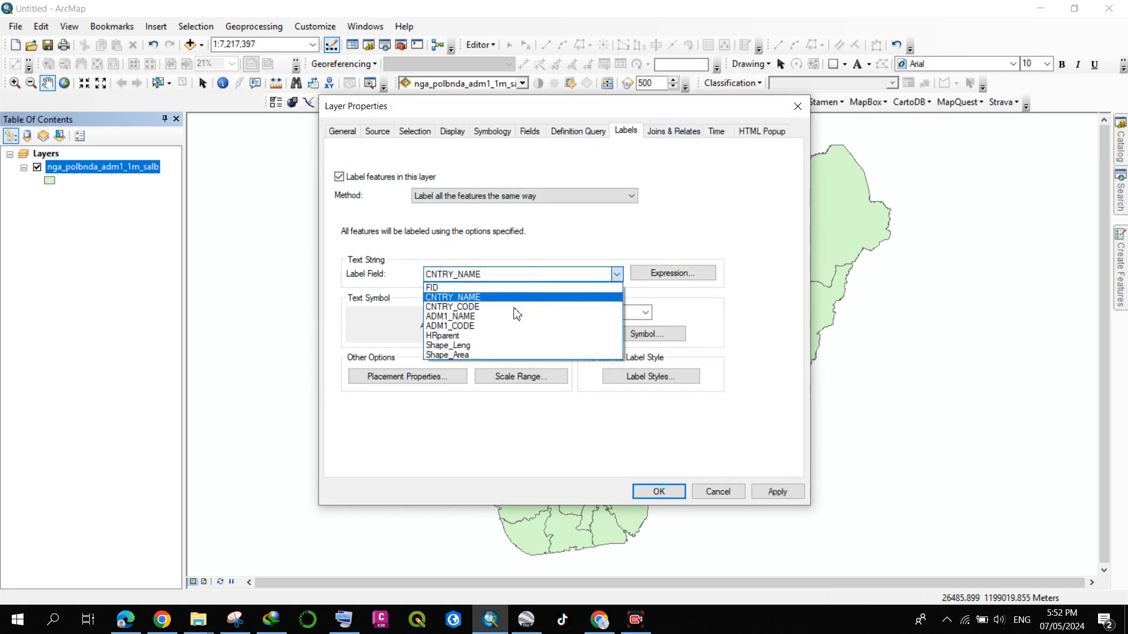
click(501, 326)
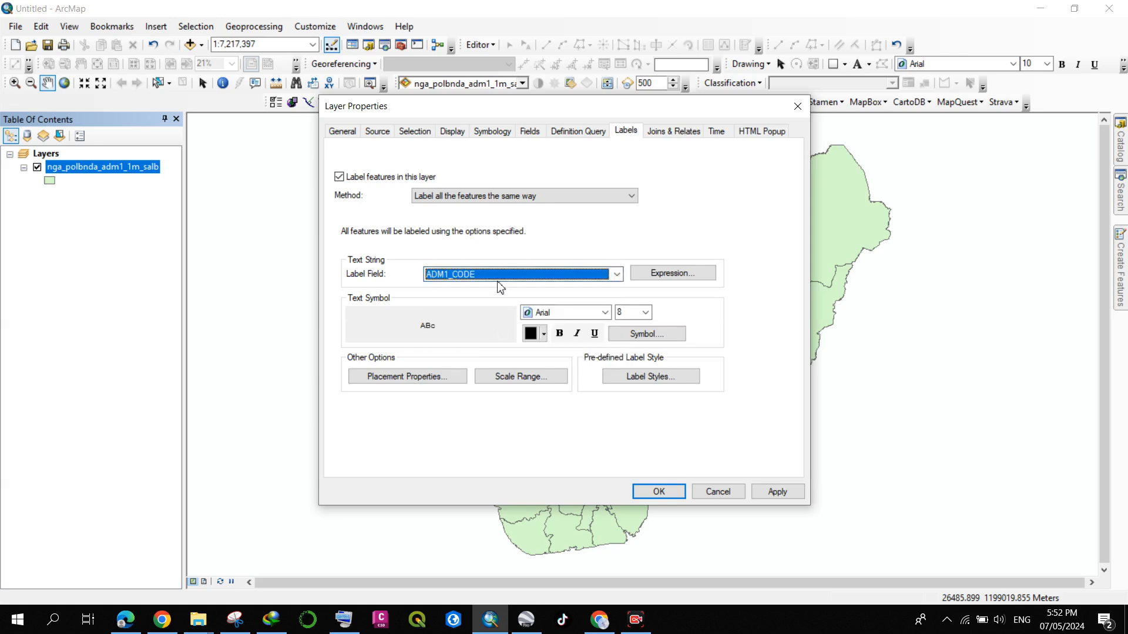
click(500, 280)
click(480, 316)
Step: Give the nga_polbnda_adm1_1m_salb layer a Hollow symbol with a red outline and apply the layer properties
click(509, 133)
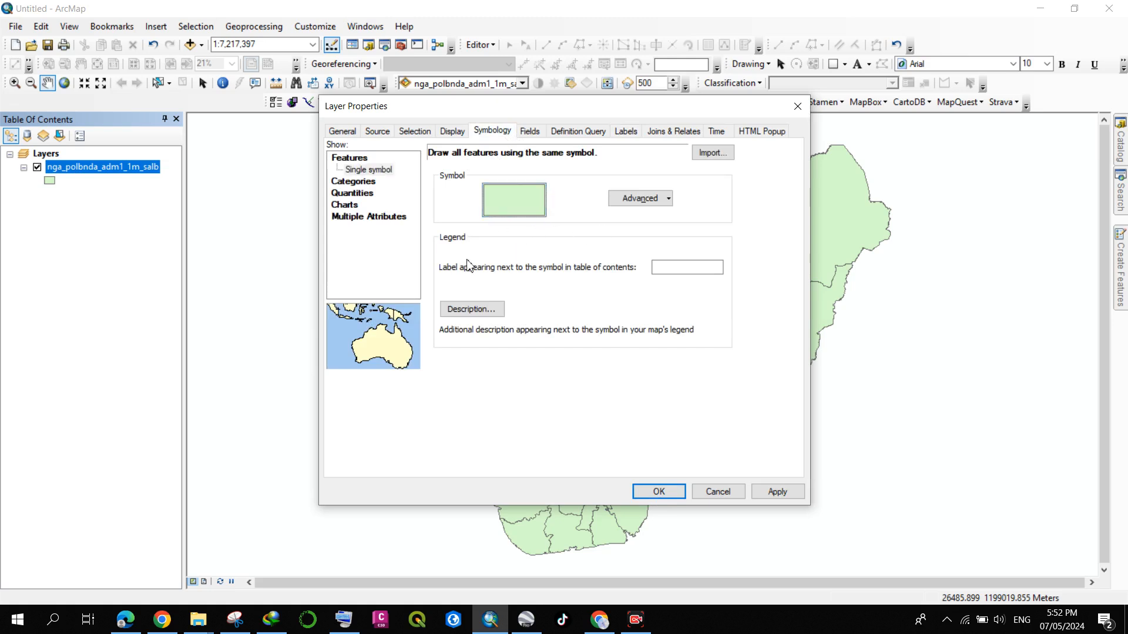
click(514, 199)
click(407, 263)
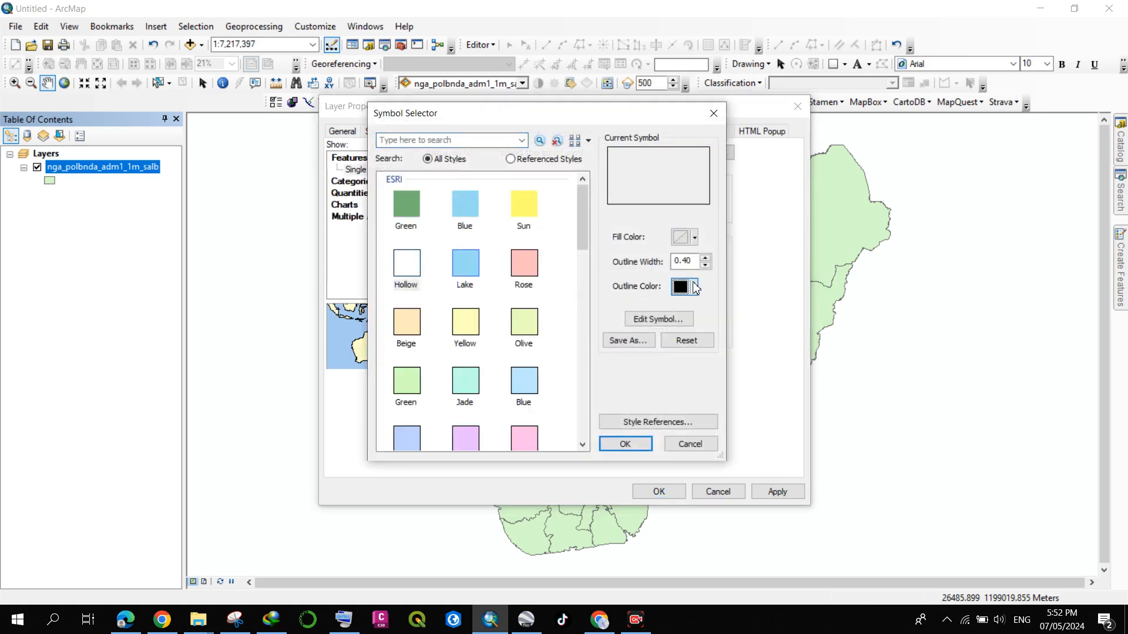
click(695, 287)
click(695, 355)
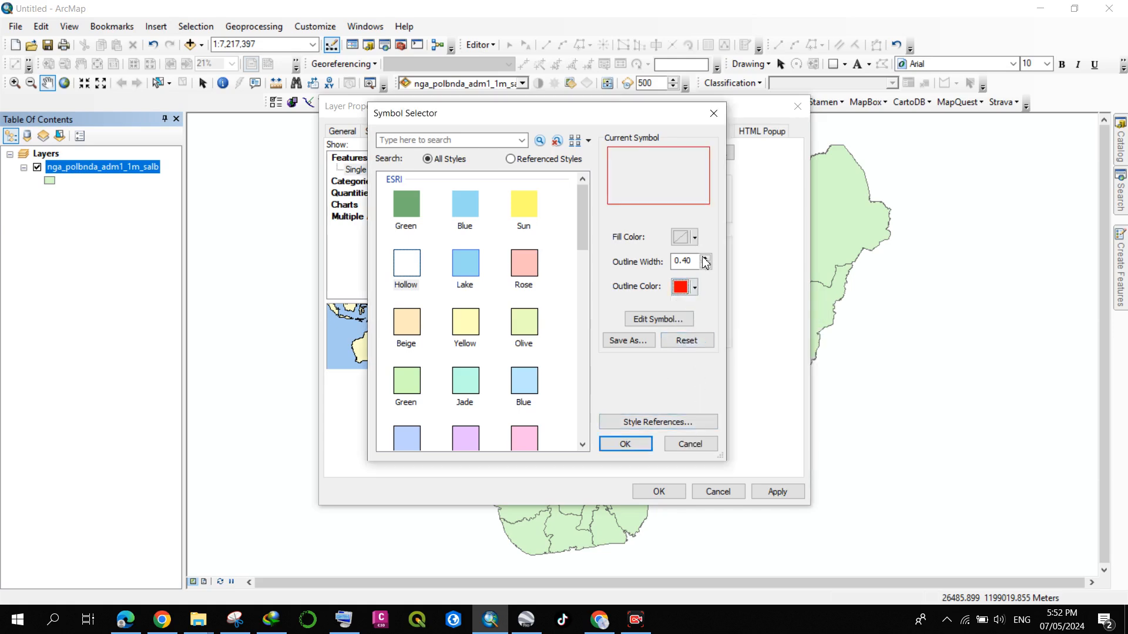
click(624, 445)
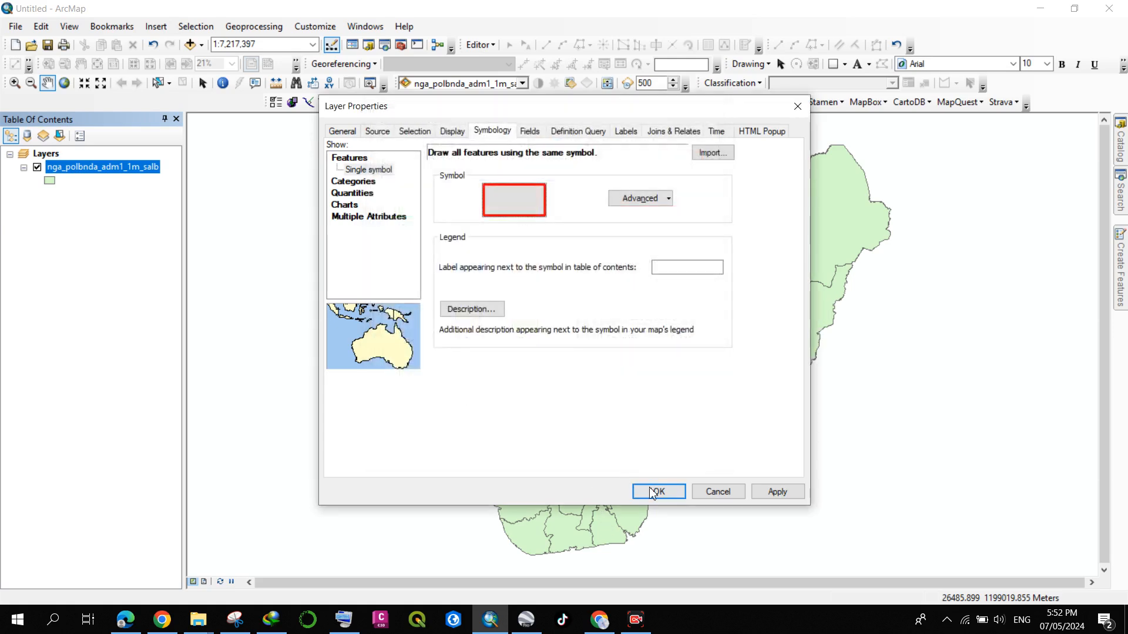
click(657, 491)
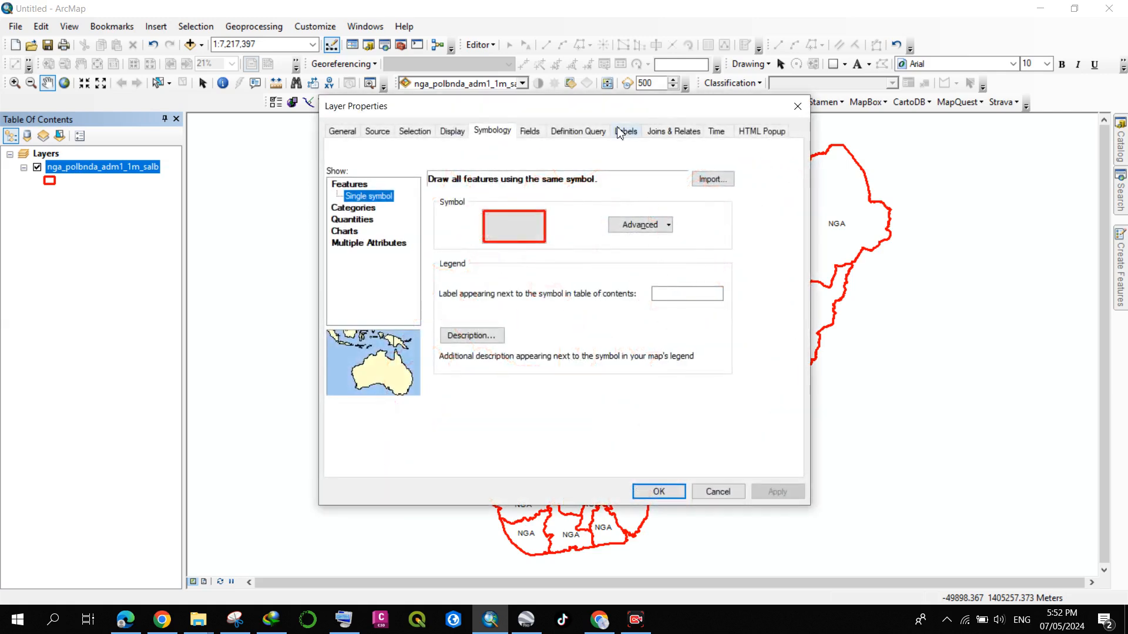
Step: Change the label field of the nga_polbnda_adm1_1m_salb layer to ADM1_NAME and apply the layer properties
click(626, 131)
click(527, 251)
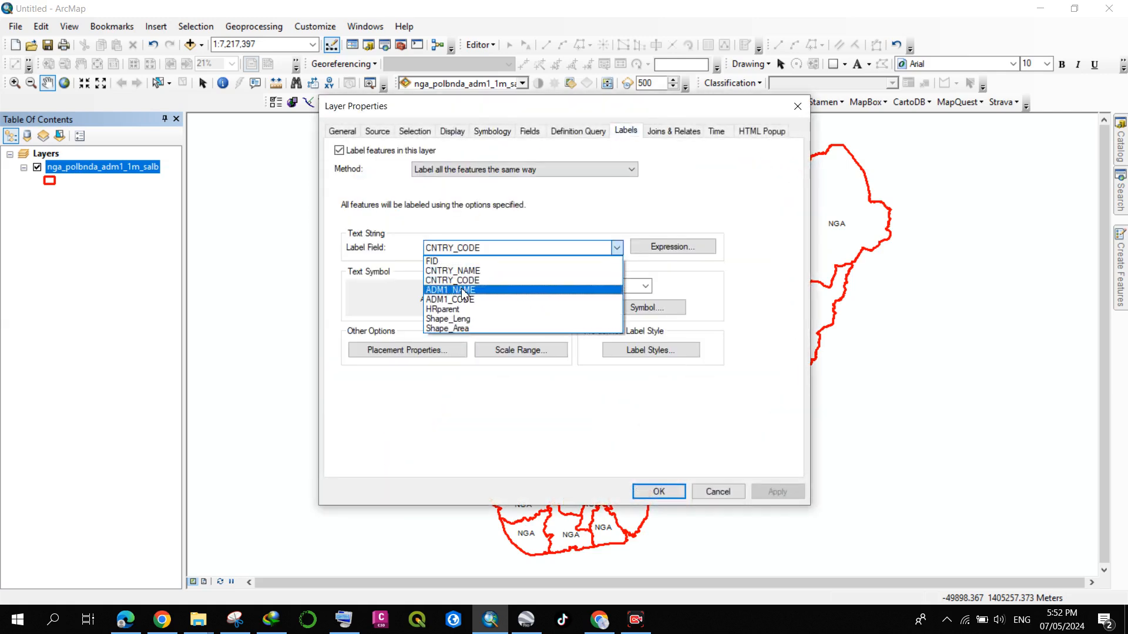
click(463, 296)
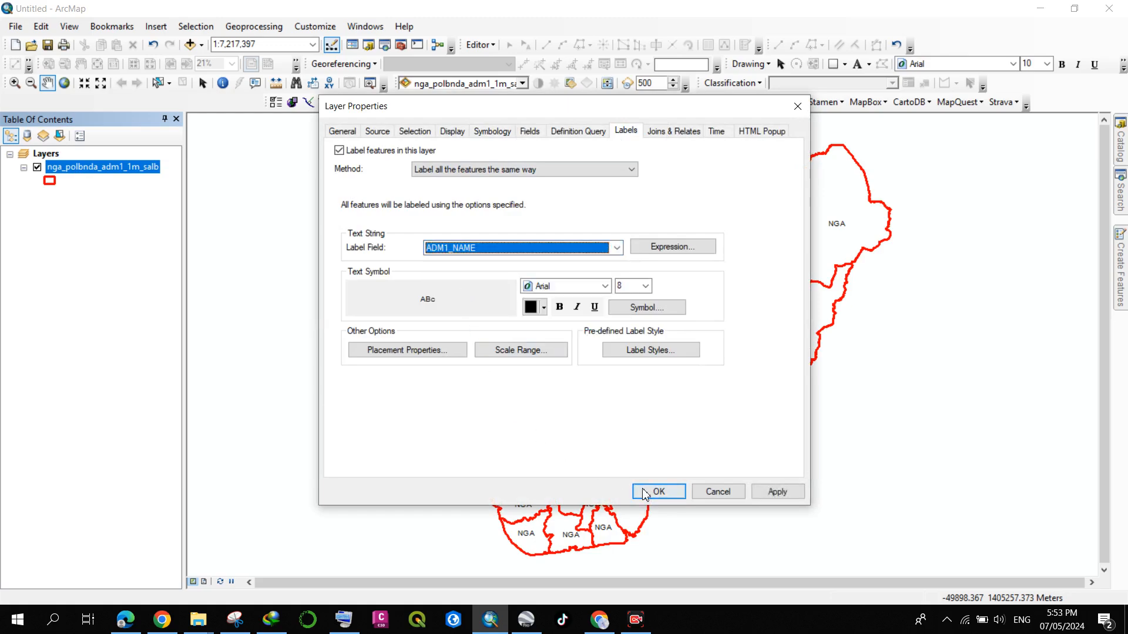
click(657, 491)
Step: Add the nga_polnda_adm2_1m_salb shapefile to the map from NGA_cnty_admin2 in the Admin_2 folder of OSM nigeria boundary data
scroll(406, 395, down, 5)
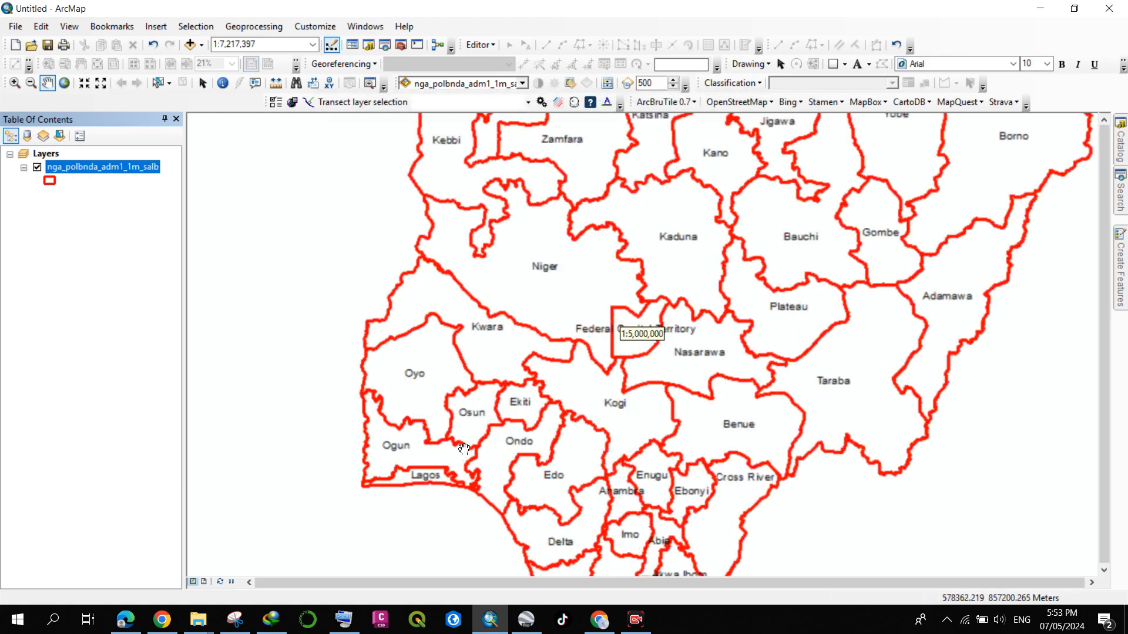
drag(465, 319, 552, 385)
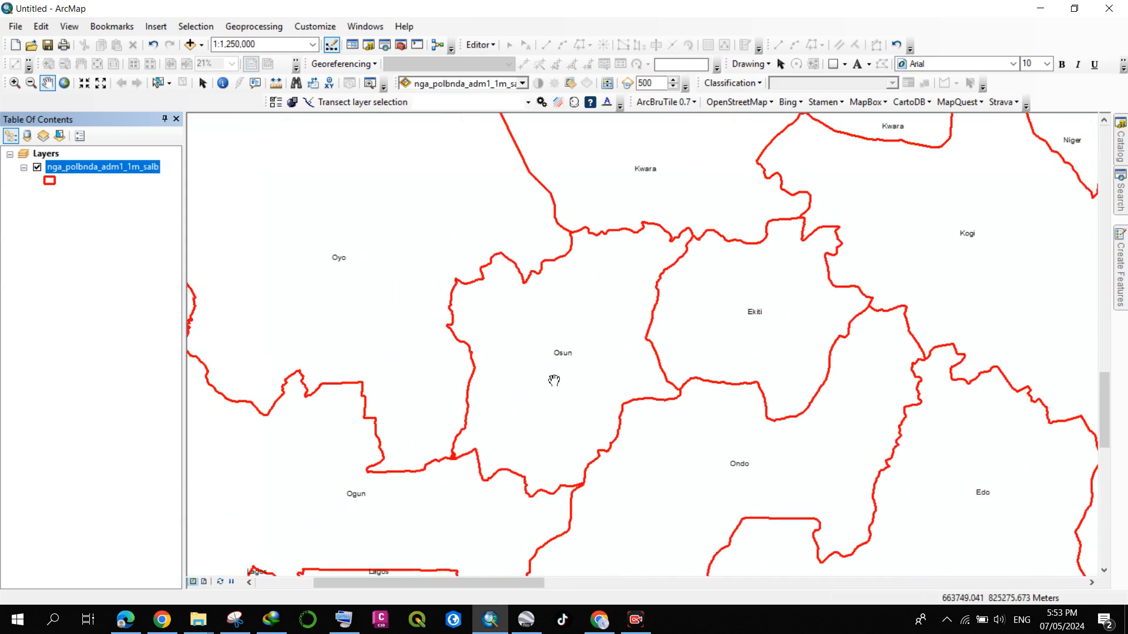
scroll(554, 382, down, 2)
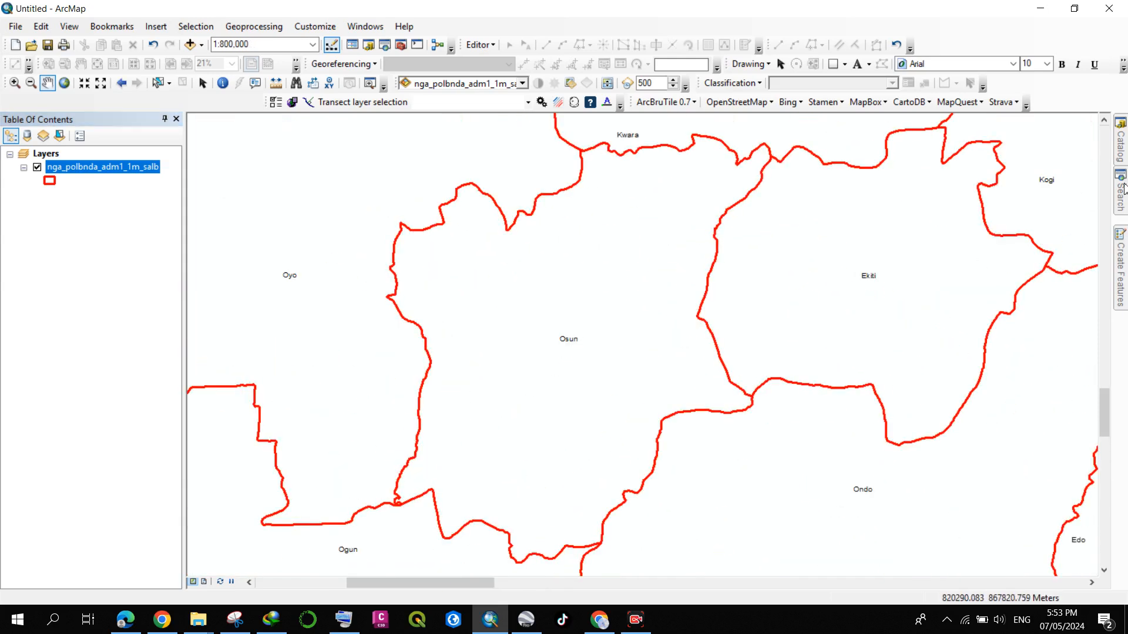
click(1122, 147)
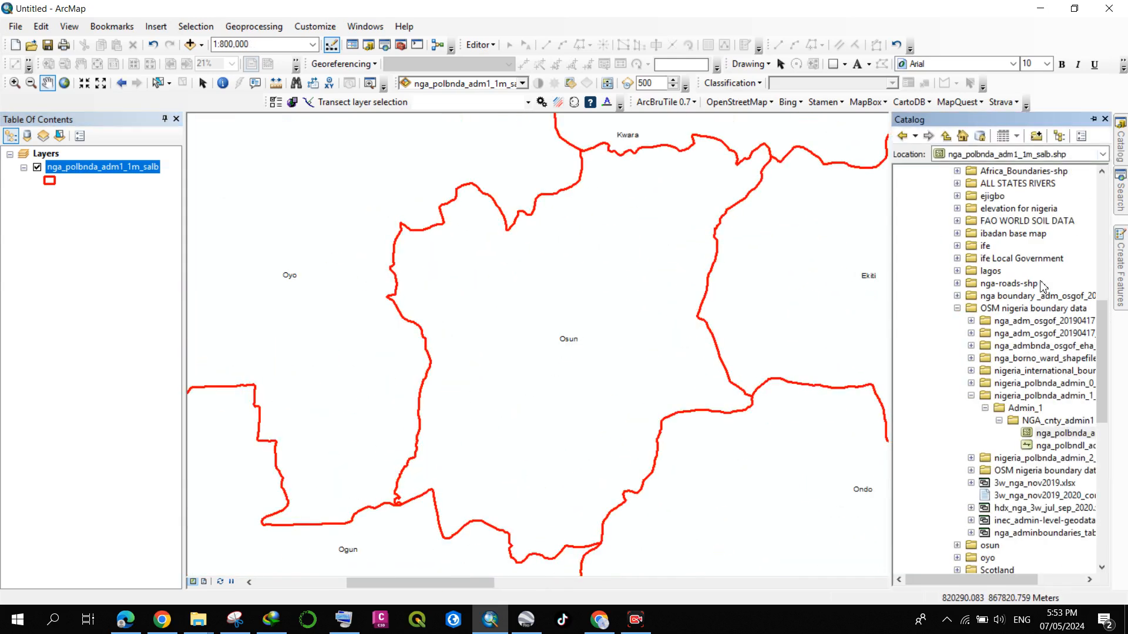
click(972, 396)
click(972, 409)
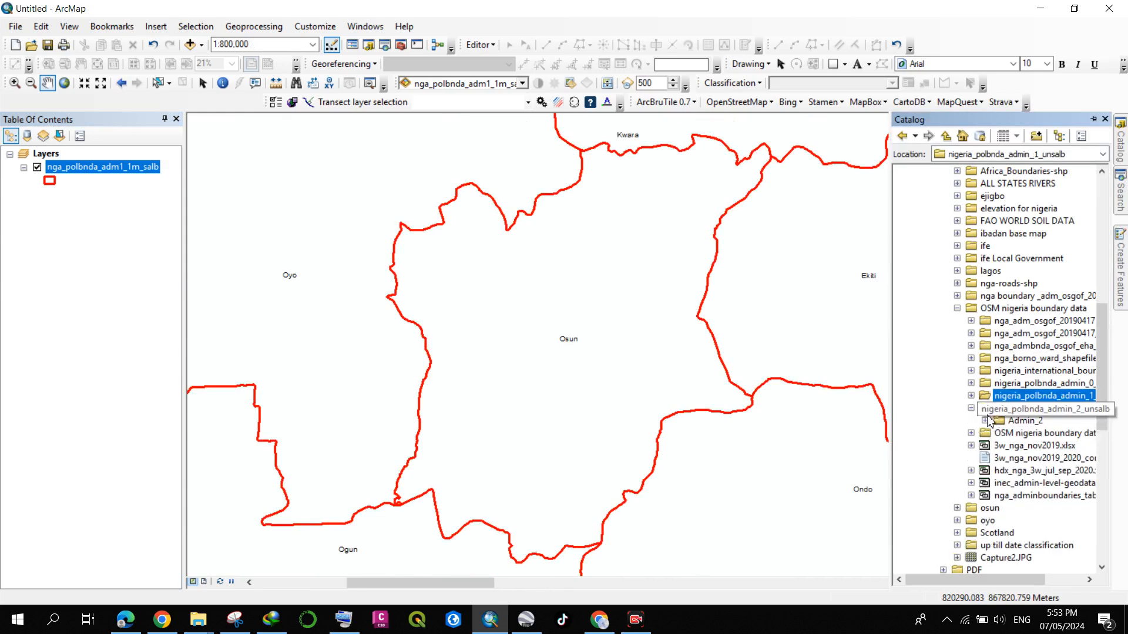
click(985, 421)
click(999, 433)
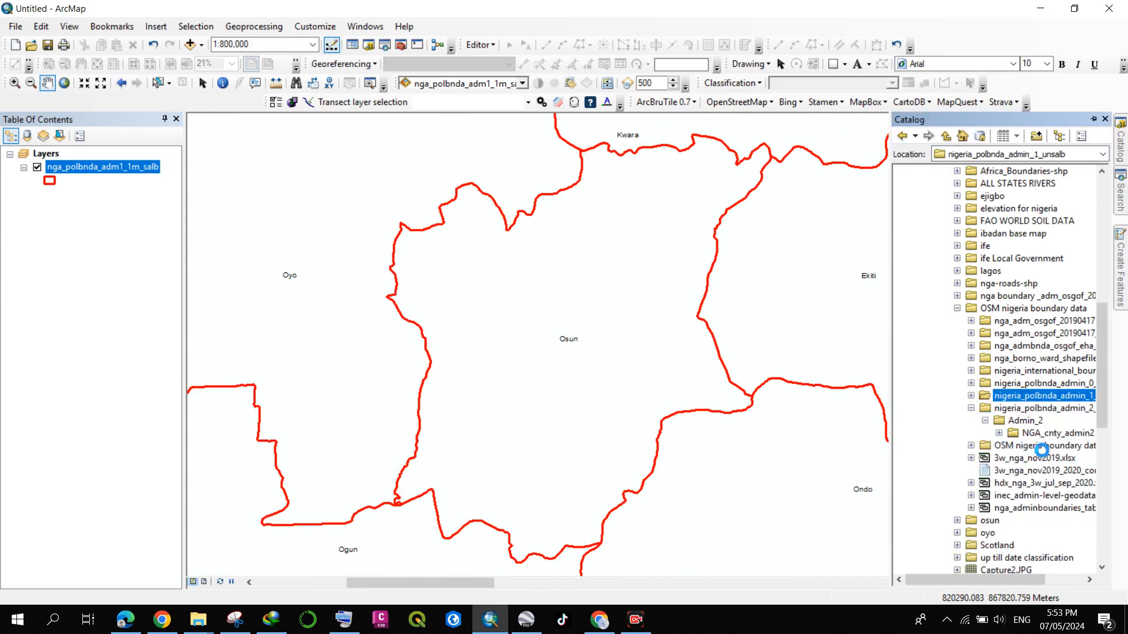
mouse_move(1048, 459)
mouse_down()
mouse_move(385, 335)
mouse_move(396, 322)
mouse_up()
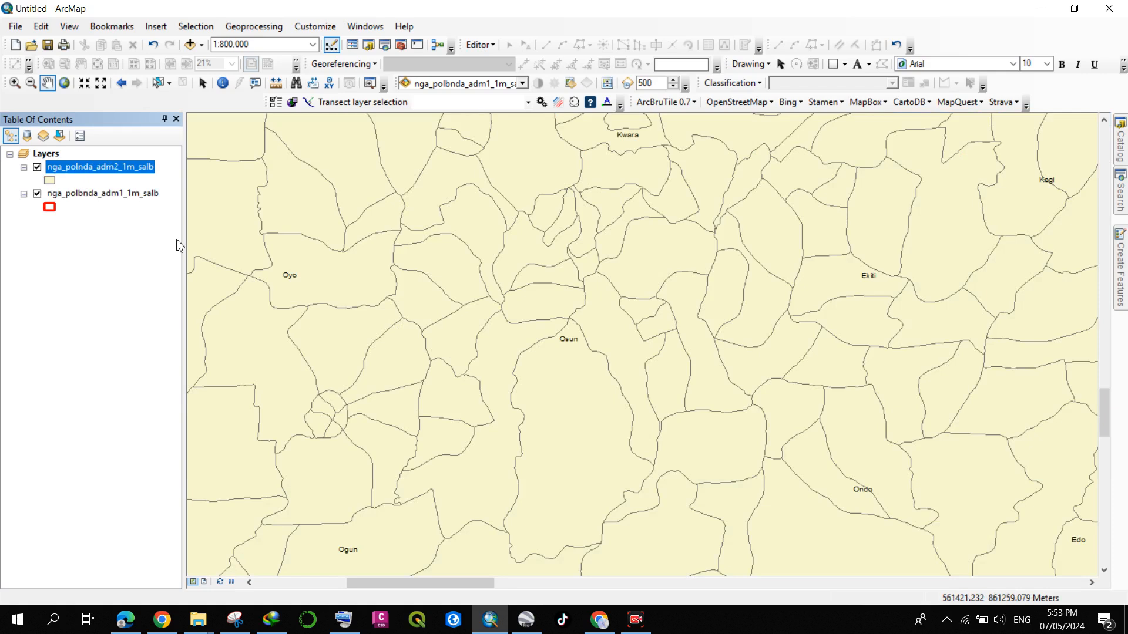
Step: Start a Select By Attributes query on nga_polnda_adm2_1m_salb with "ADM2_New" = and load that field's unique values
scroll(575, 447, down, 1)
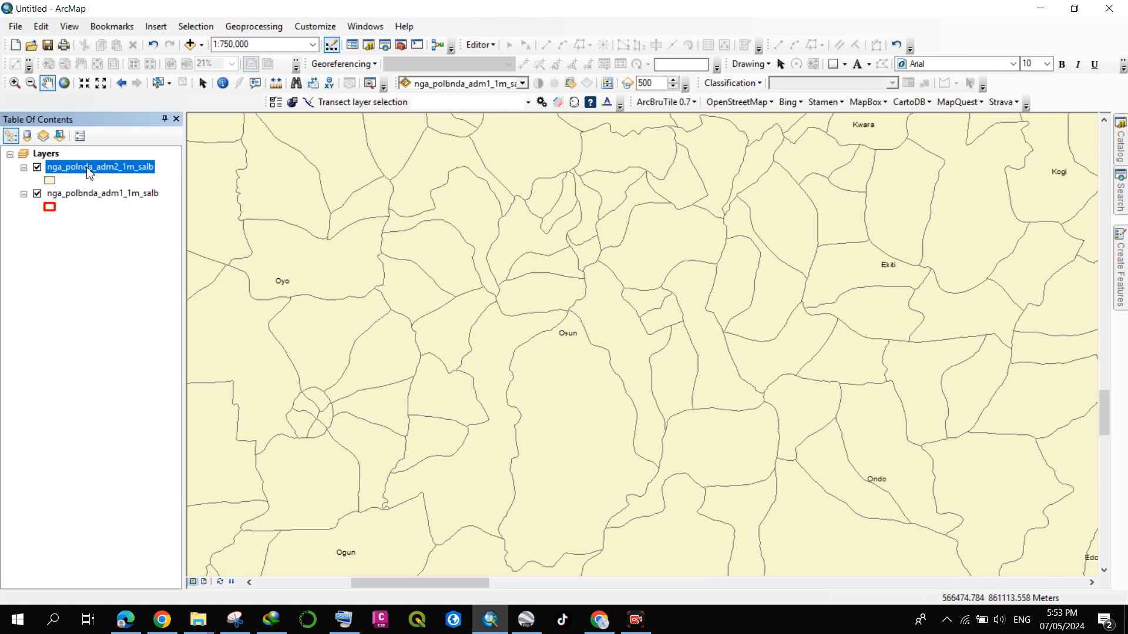
click(196, 27)
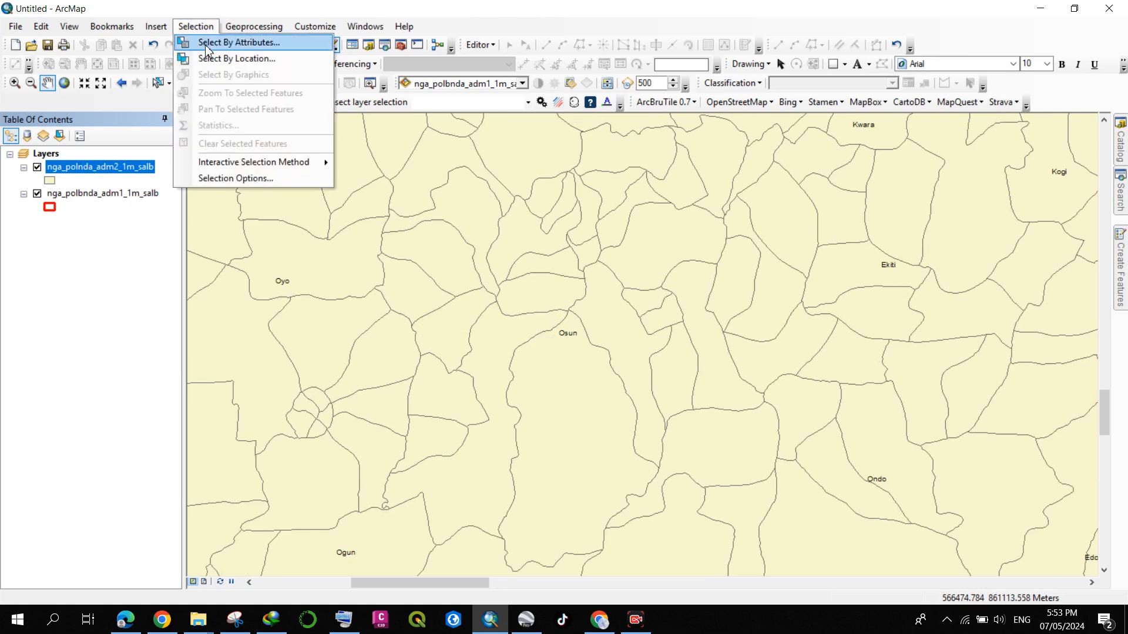
click(242, 43)
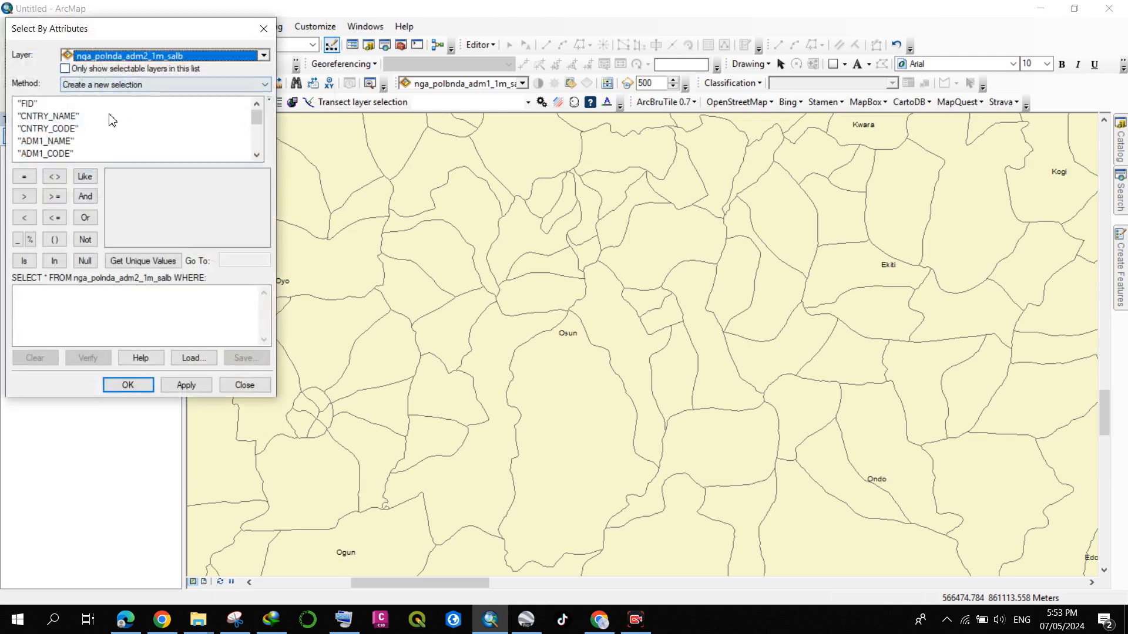
scroll(60, 147, down, 4)
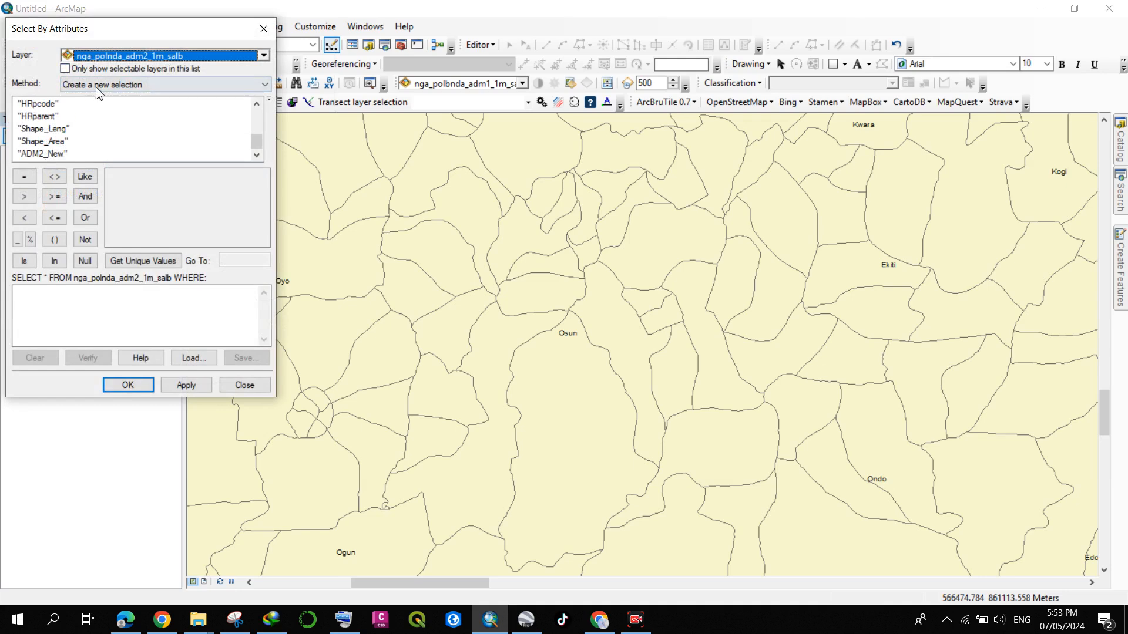
click(132, 55)
click(132, 56)
click(42, 154)
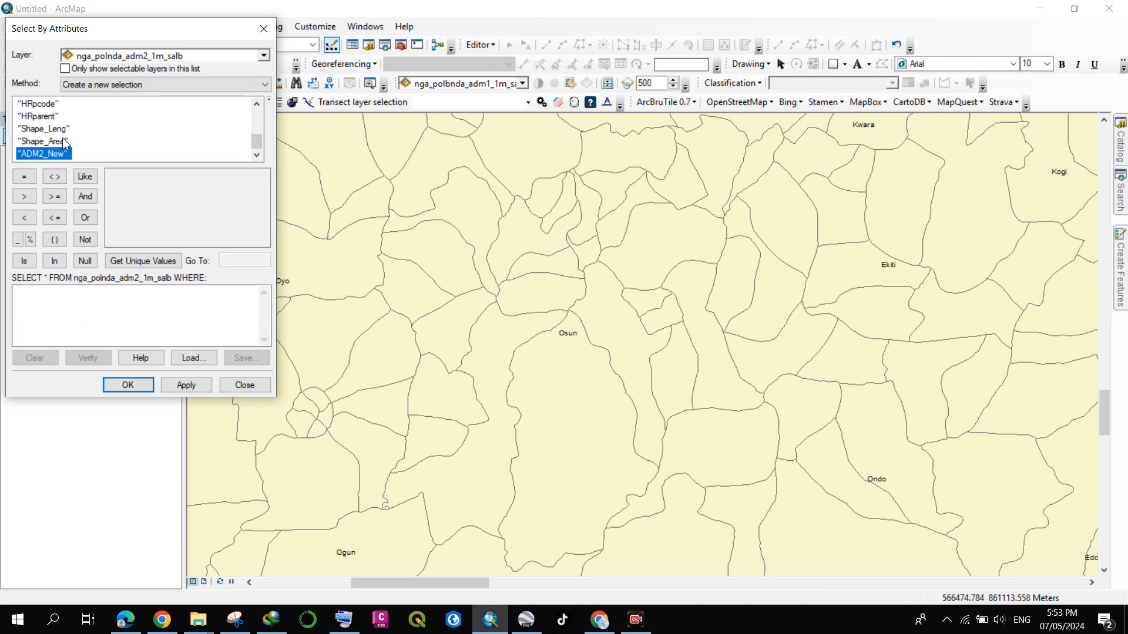
scroll(59, 142, up, 3)
scroll(53, 143, up, 1)
scroll(59, 144, down, 3)
scroll(61, 142, up, 1)
scroll(50, 153, down, 1)
double_click(50, 153)
click(24, 176)
click(176, 261)
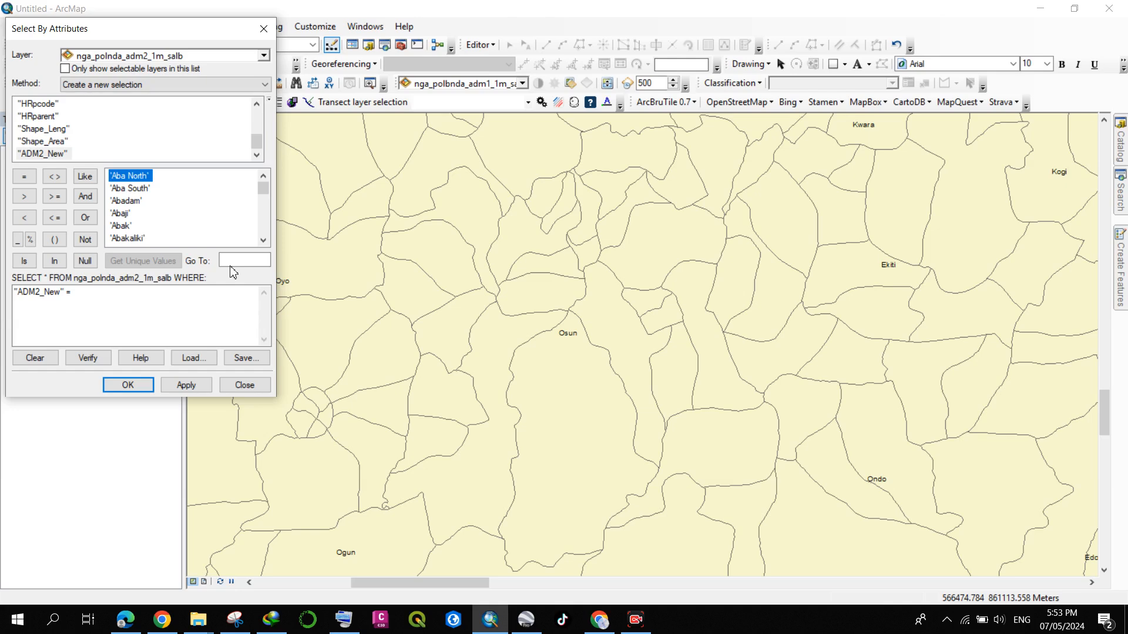
Step: Find 'Orolu' among the unique values, complete the query as "ADM2_New" = 'Orolu' and run the selection
click(236, 265)
text(or)
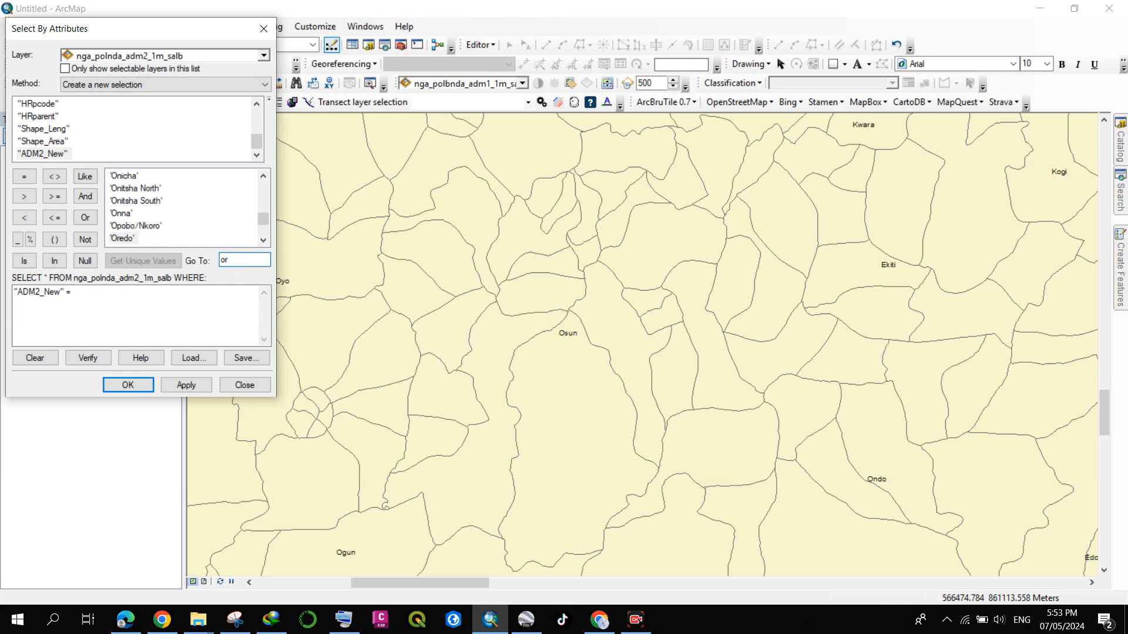
text(o)
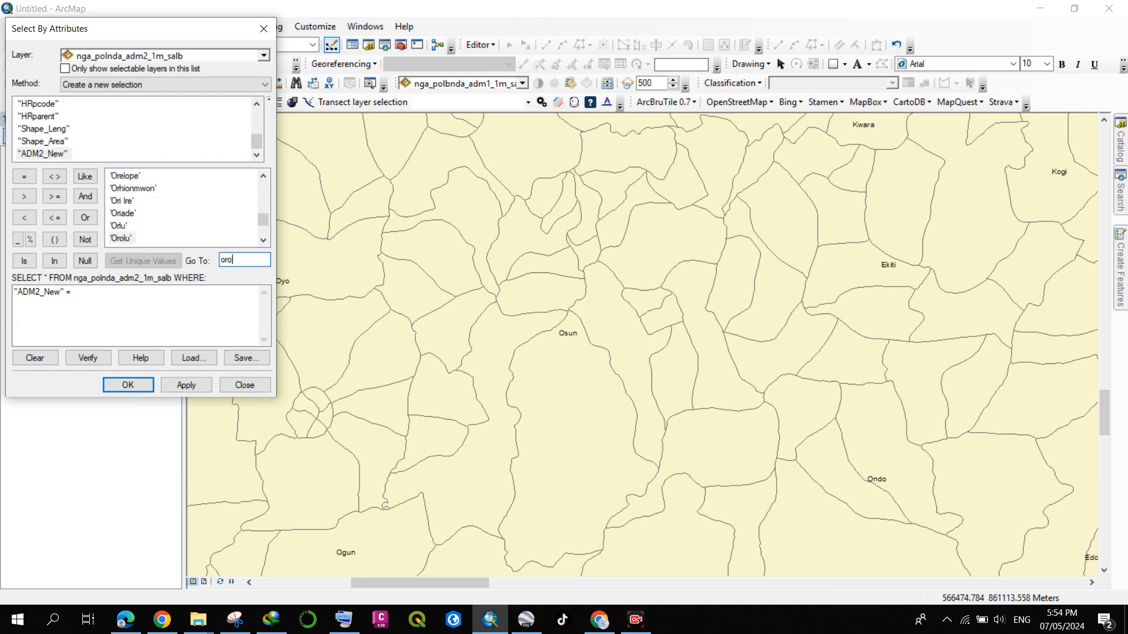
double_click(123, 238)
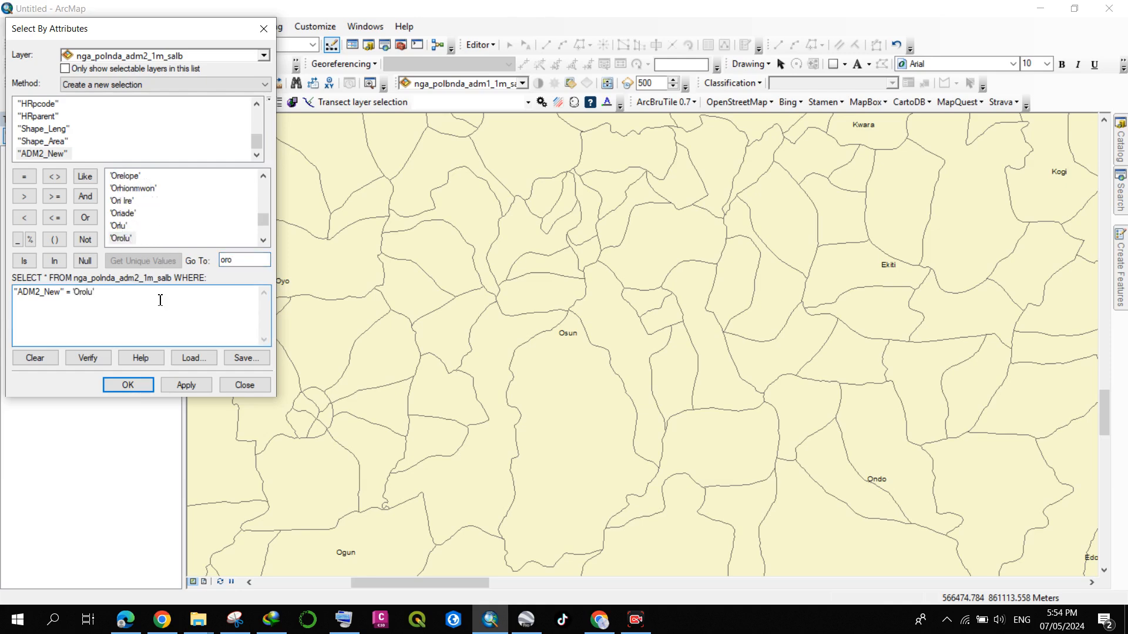
click(201, 389)
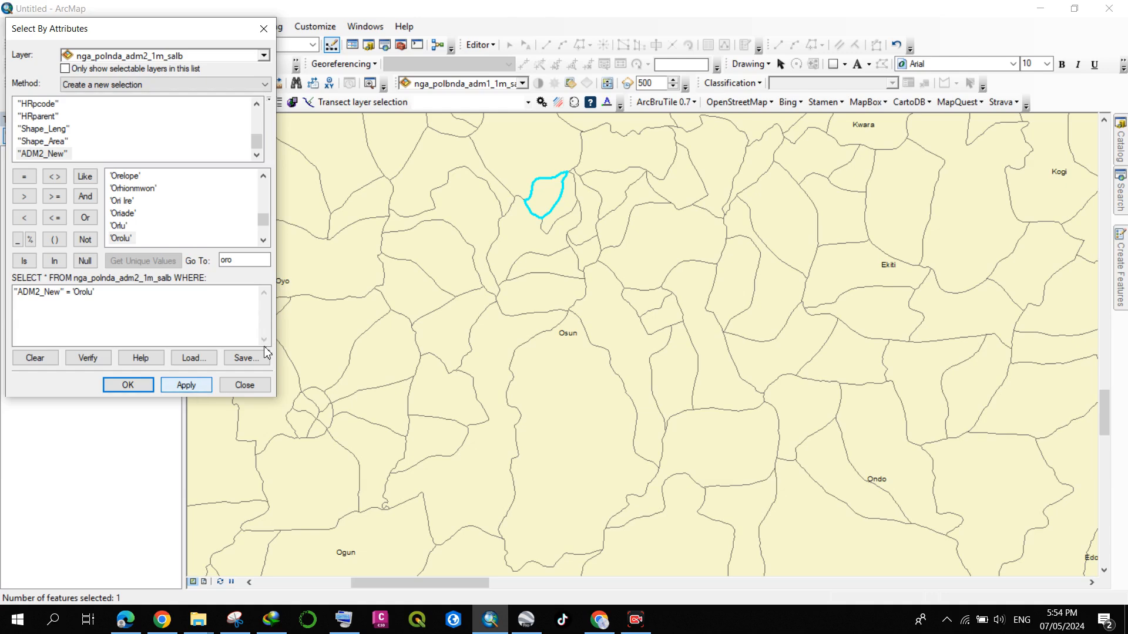
scroll(534, 181, up, 1)
drag(536, 267, 545, 345)
scroll(561, 303, up, 2)
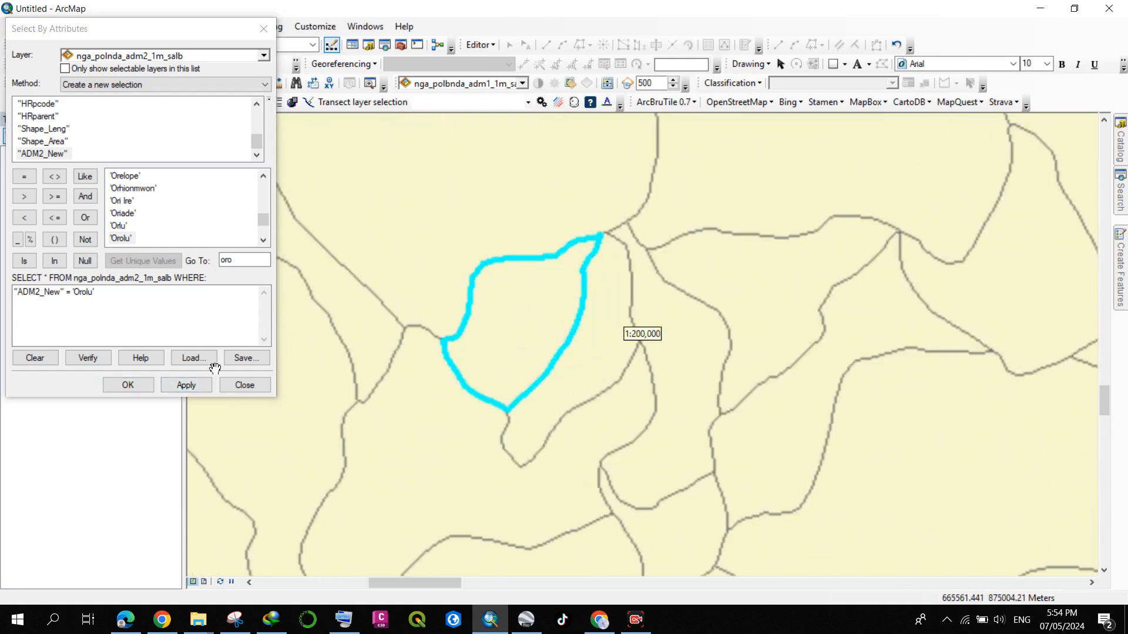
click(130, 385)
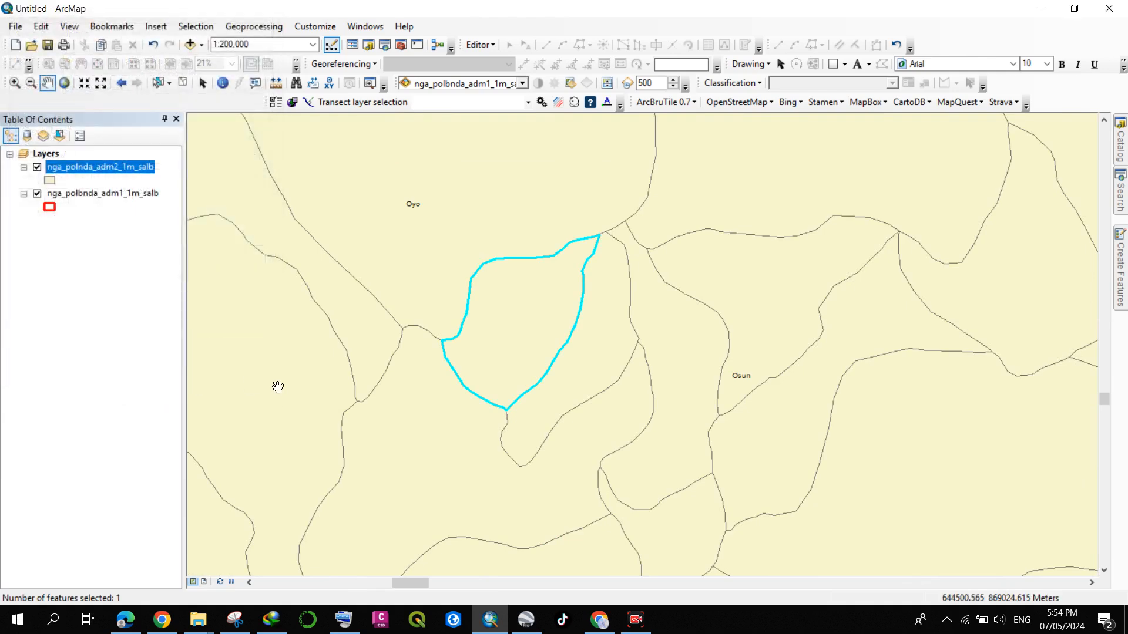
Step: Create a new layer from the selected Orolu feature of nga_polnda_adm2_1m_salb
scroll(504, 284, up, 1)
right_click(95, 166)
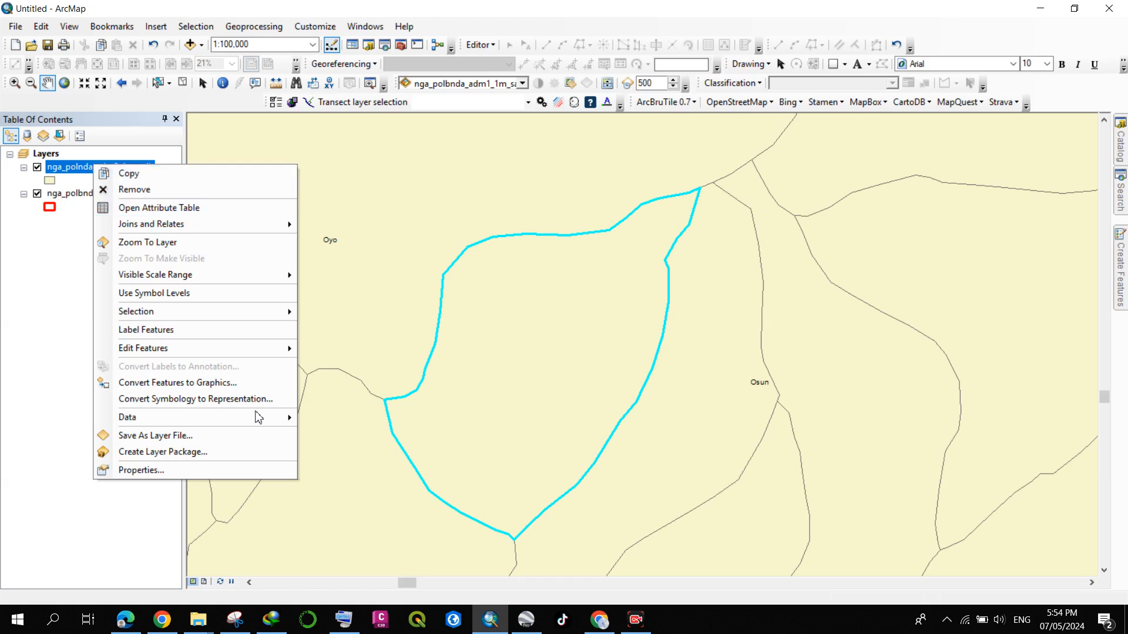
mouse_move(235, 316)
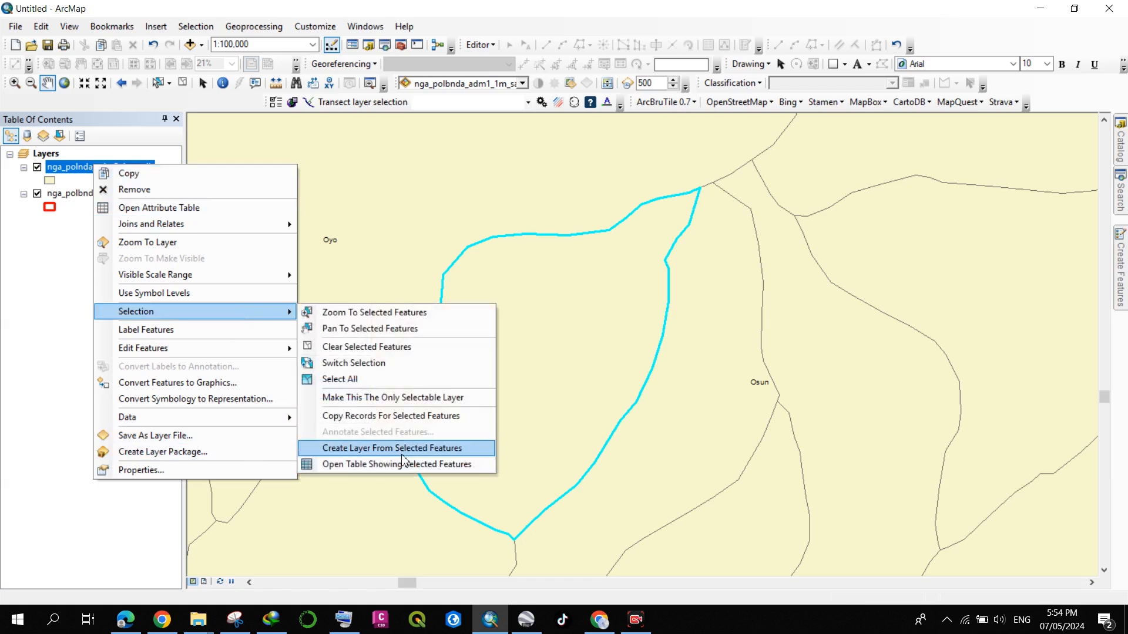
click(391, 449)
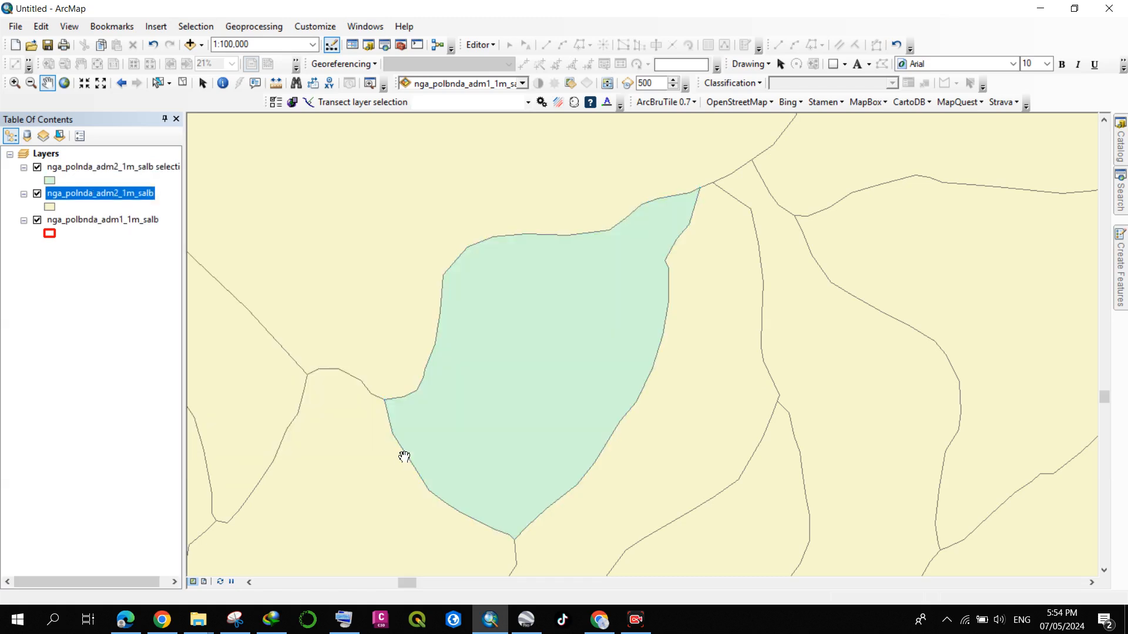
Step: Rename the new selection layer as Orolu LG in its layer properties
double_click(102, 170)
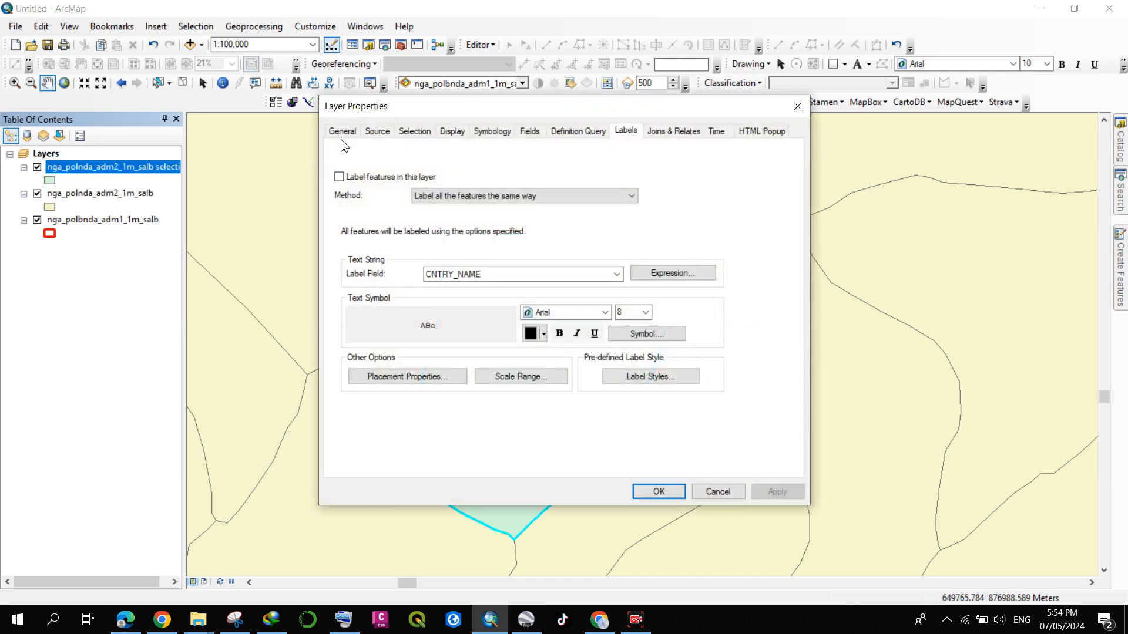
click(343, 131)
text(Orolu LG)
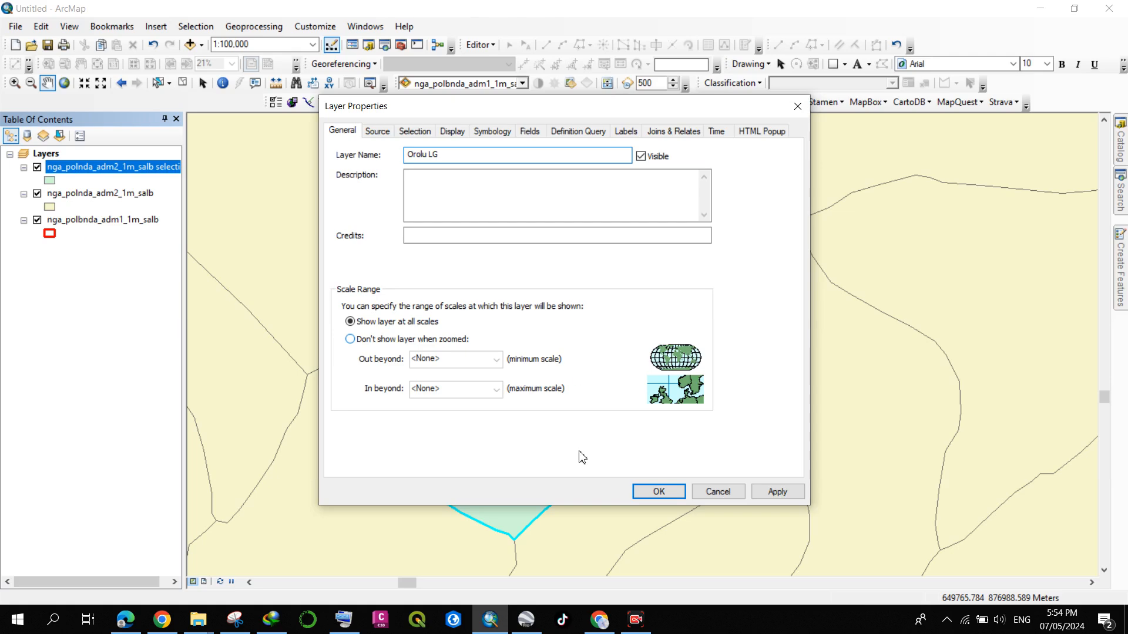
click(661, 492)
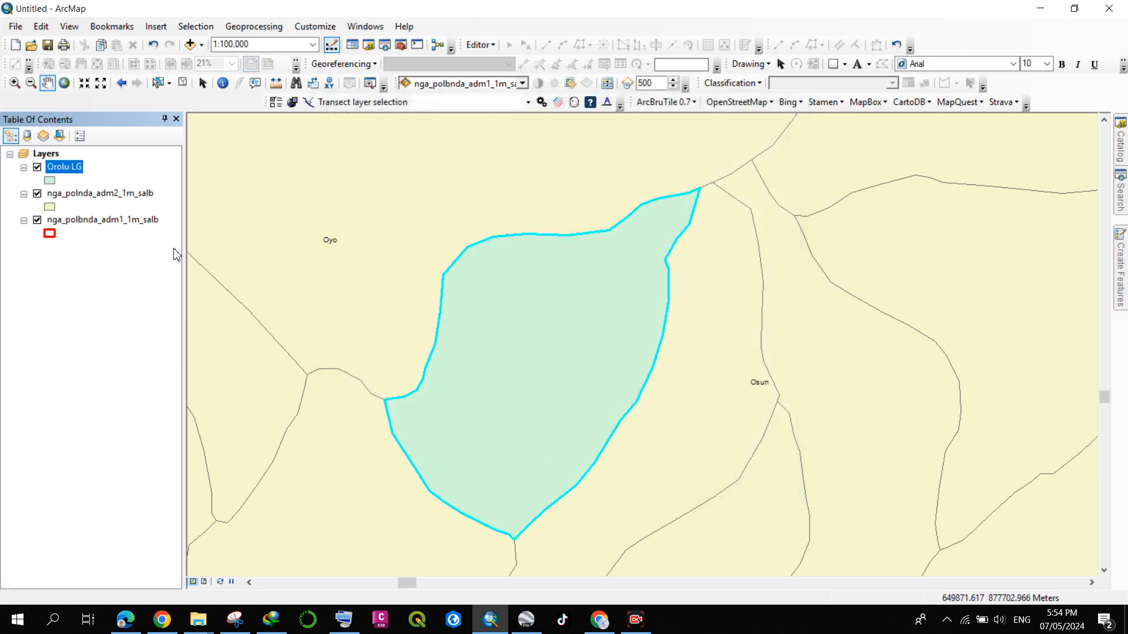
Step: Clear the selected features and turn off the nga_polbnda_adm1_1m_salb layer
click(196, 26)
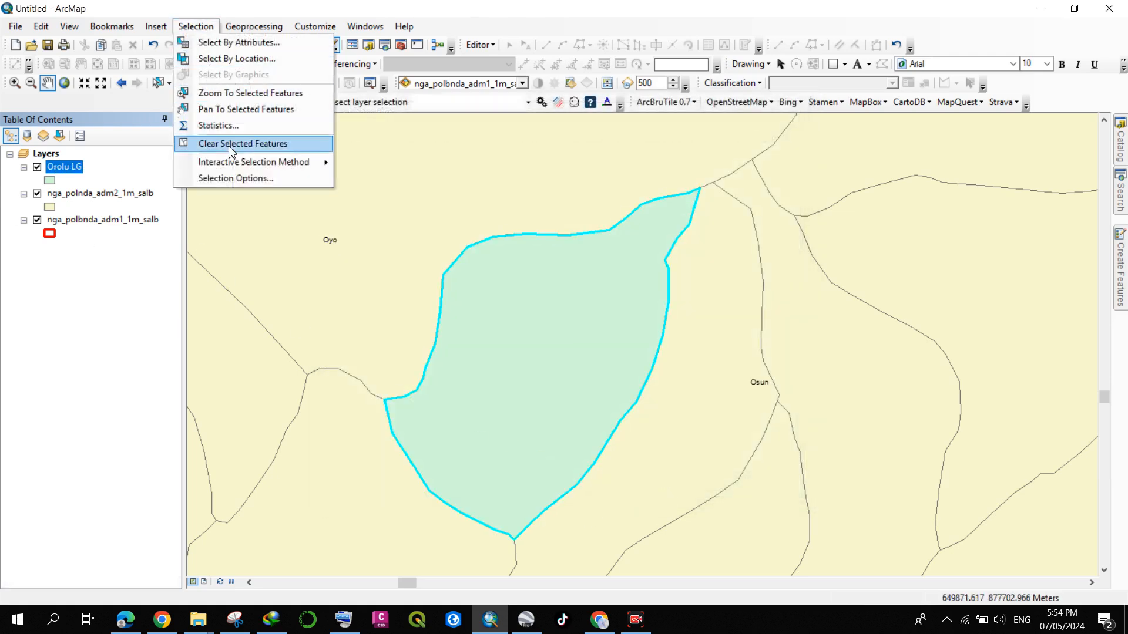
click(240, 214)
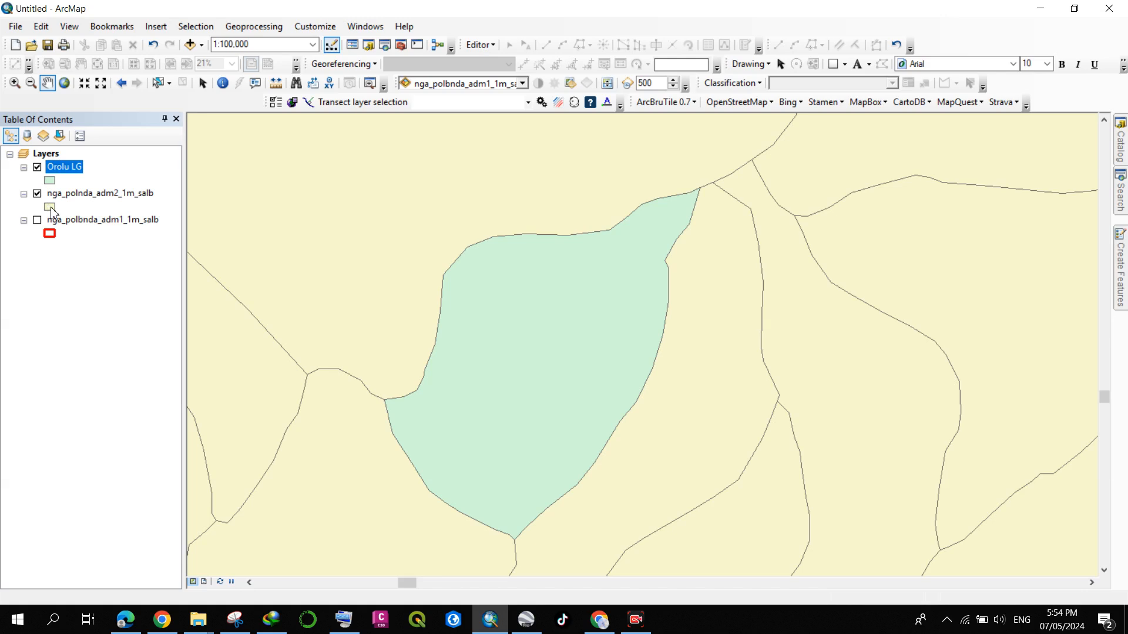
Step: Give the nga_polnda_adm2_1m_salb layer a Hollow symbol with a light red outline of width 1
click(49, 207)
click(406, 266)
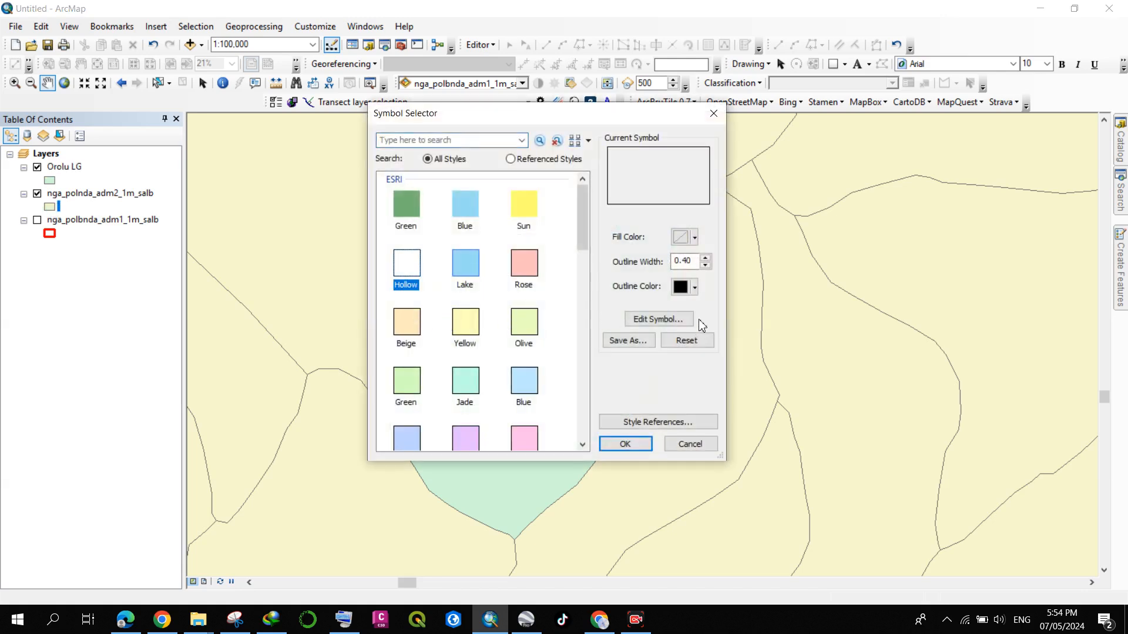
click(695, 286)
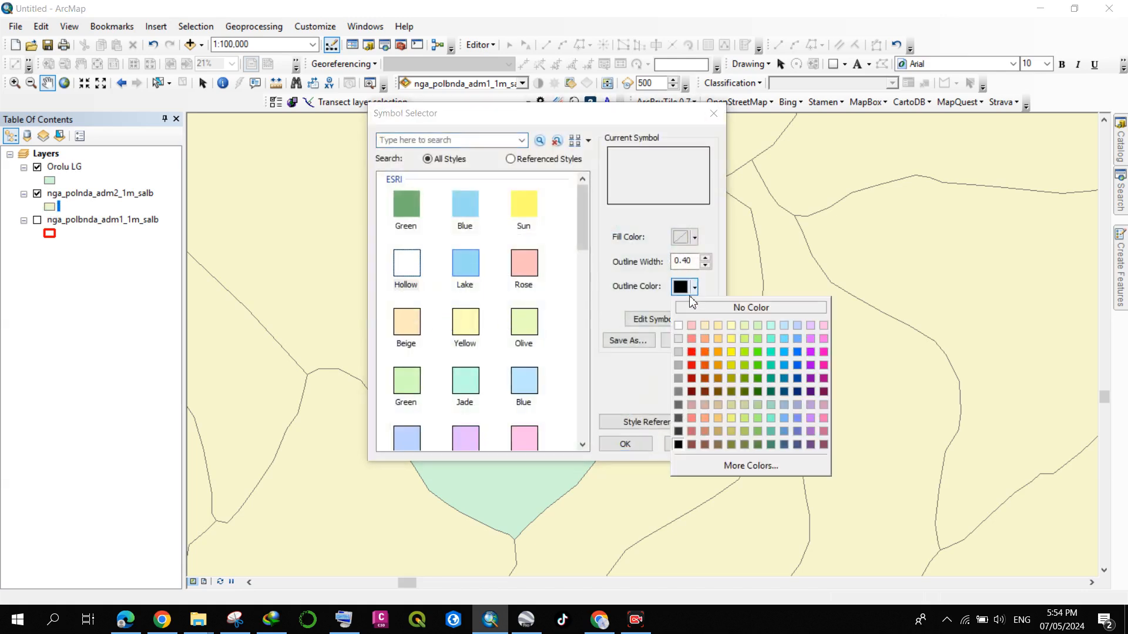
click(692, 339)
click(706, 258)
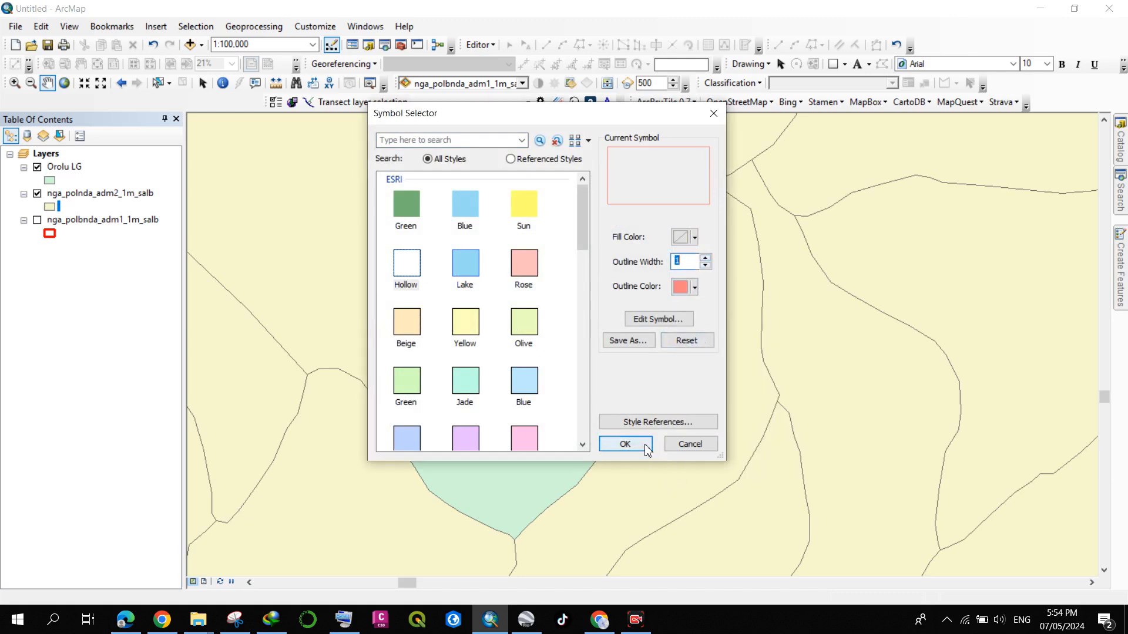
click(645, 444)
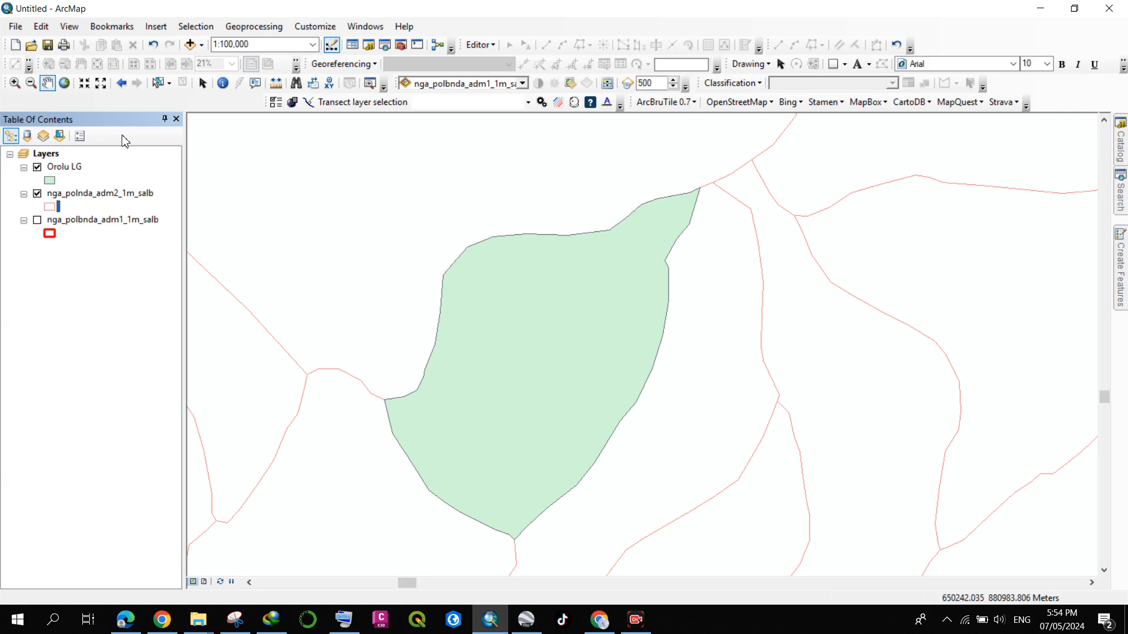
Step: Label the features of the nga_polnda_adm2_1m_salb layer using the ADM2_New field
double_click(71, 198)
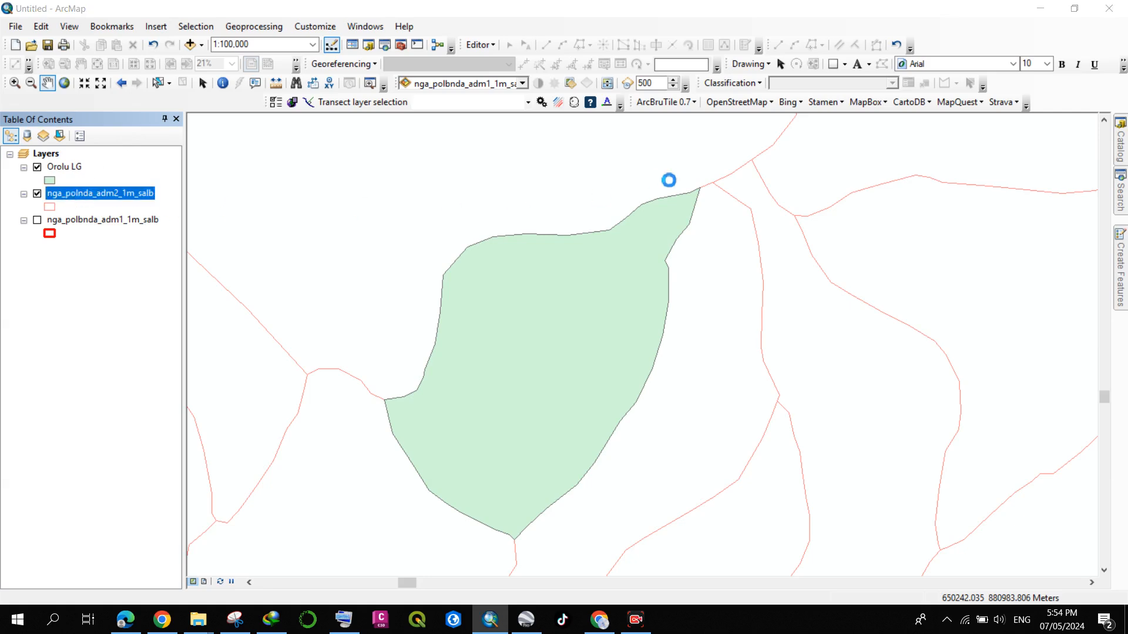
click(626, 133)
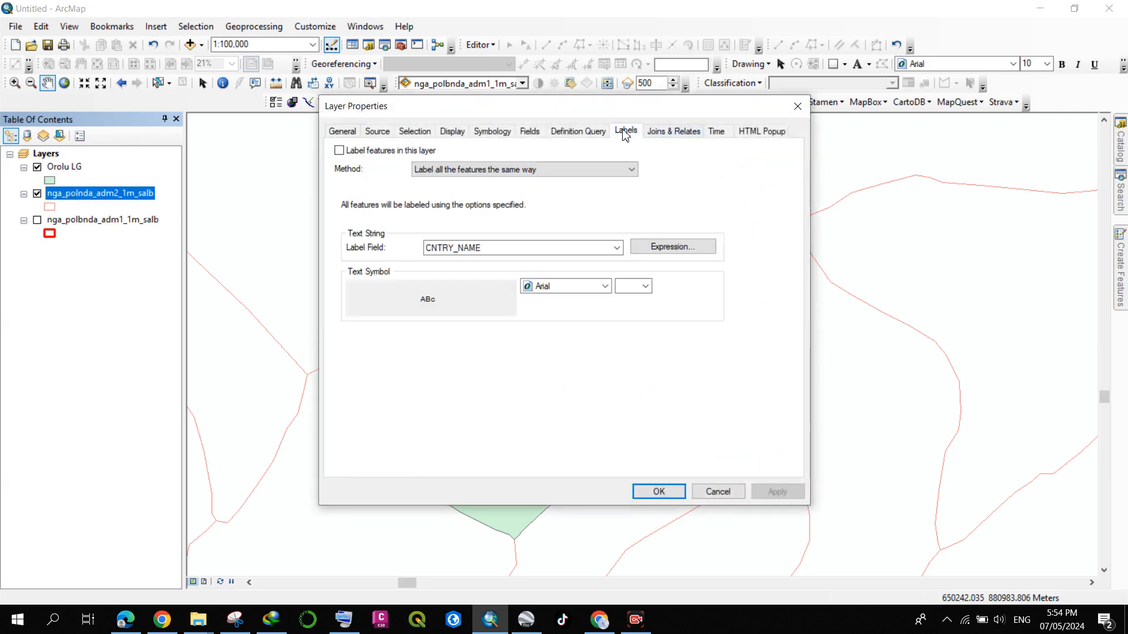
click(367, 151)
click(495, 250)
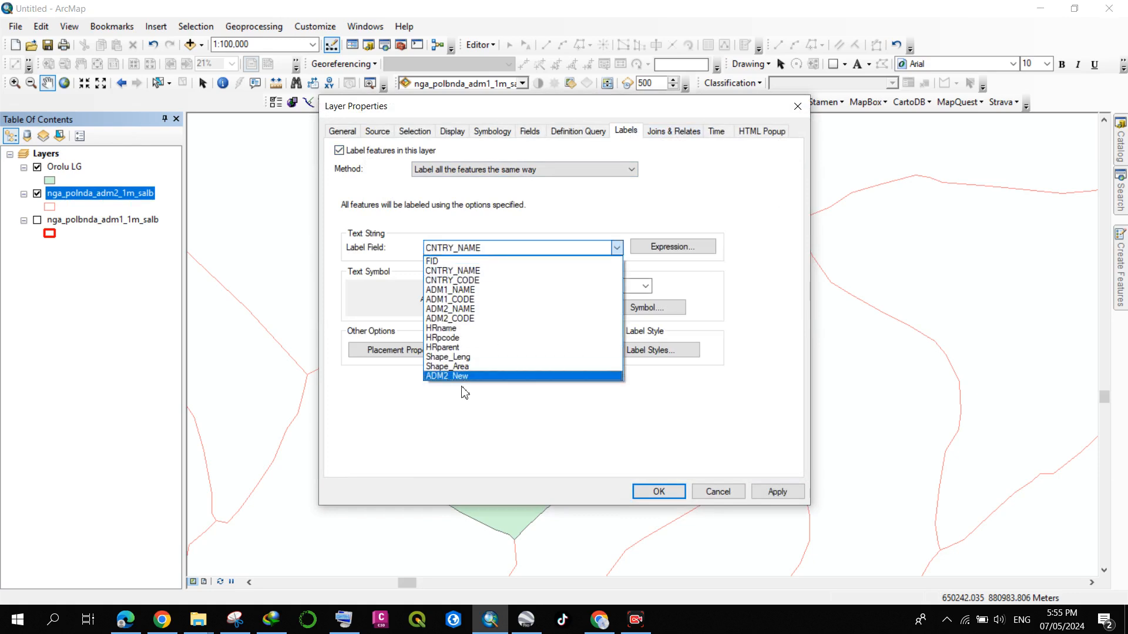
click(465, 377)
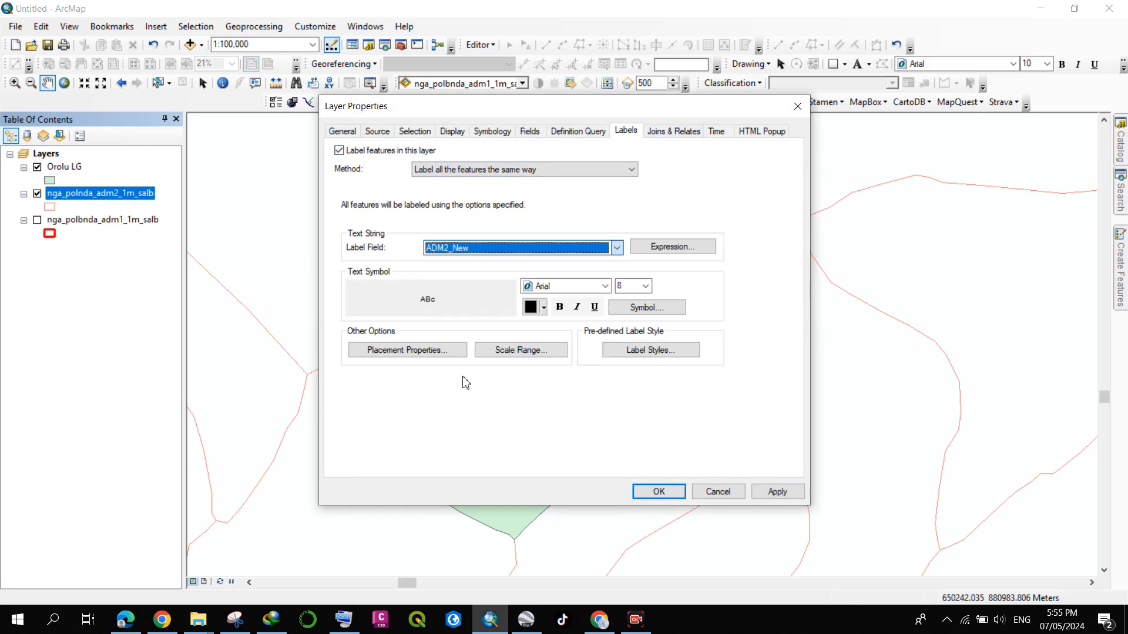
click(649, 491)
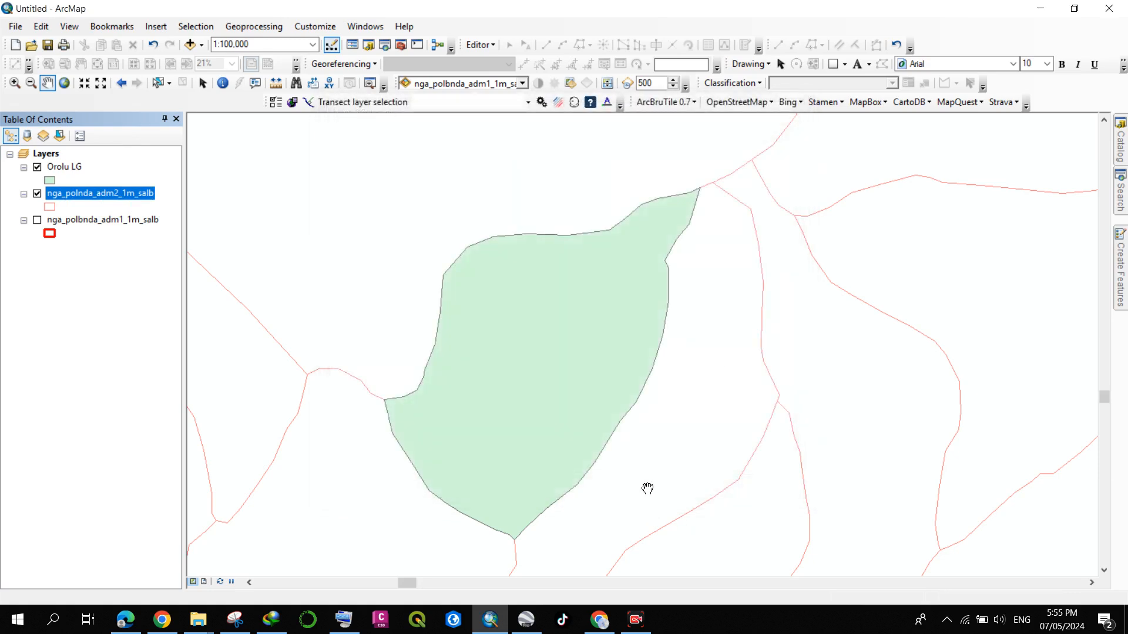
Step: Rename the nga_polnda_adm2_1m_salb layer as LG in its layer properties
double_click(80, 194)
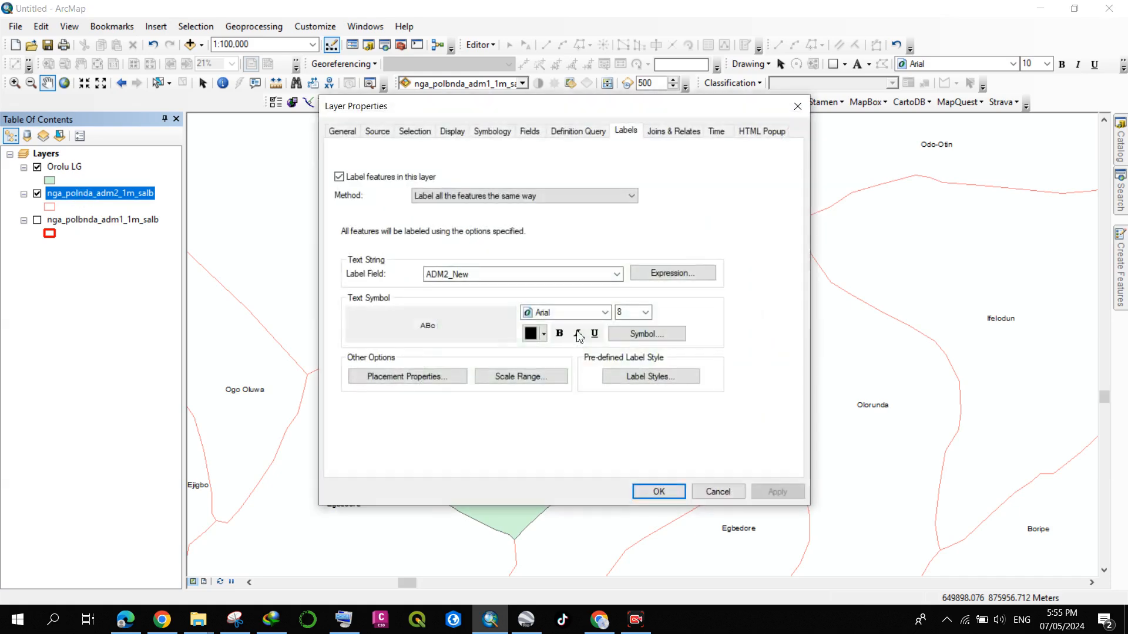
click(355, 132)
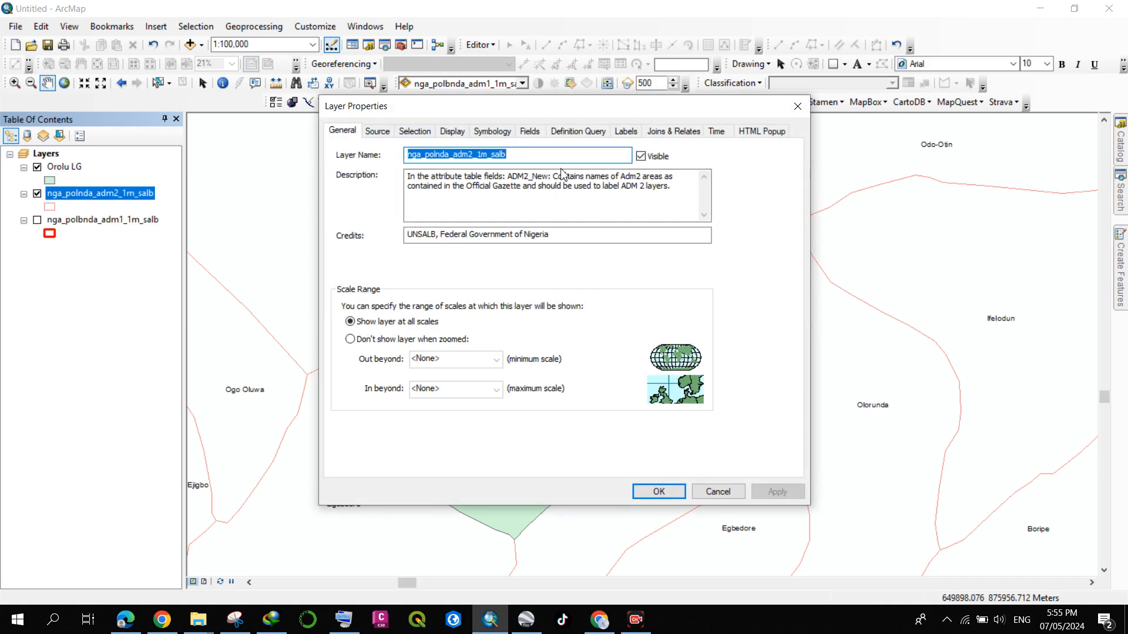
text(LG)
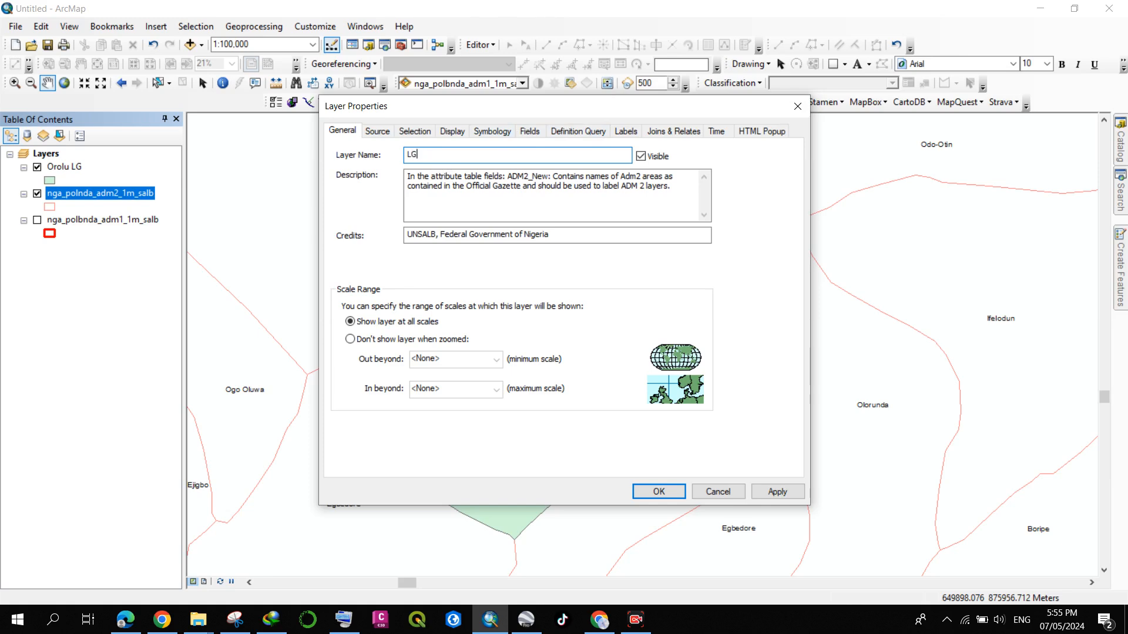
click(658, 492)
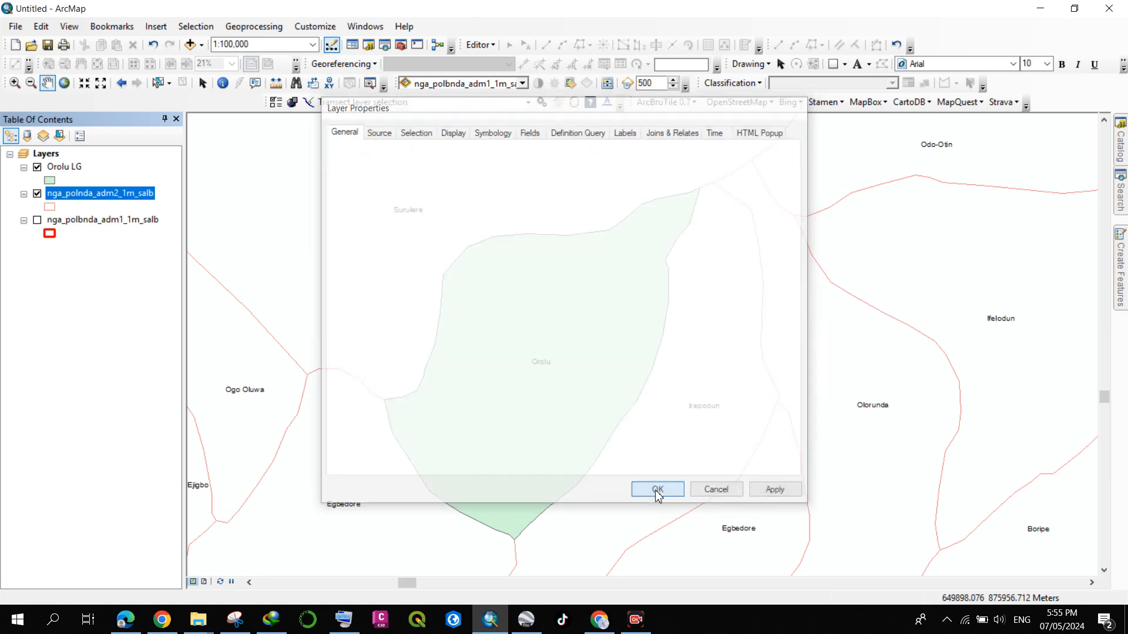
Step: Rename the nga_polbnda_adm1_1m_salb layer as States in its layer properties
double_click(80, 225)
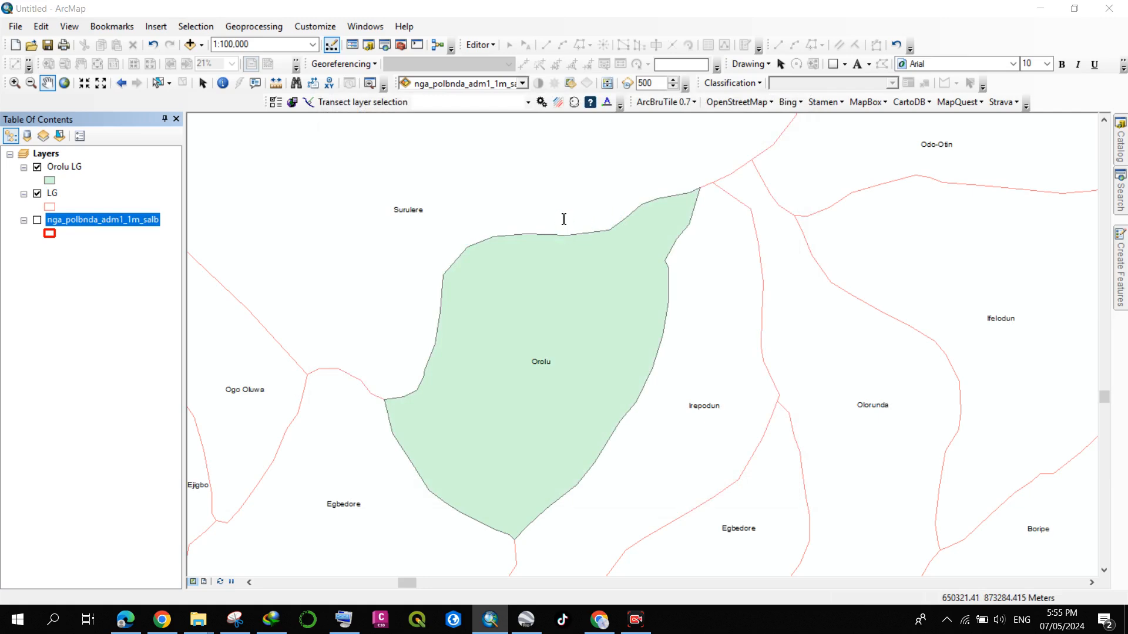
text(States)
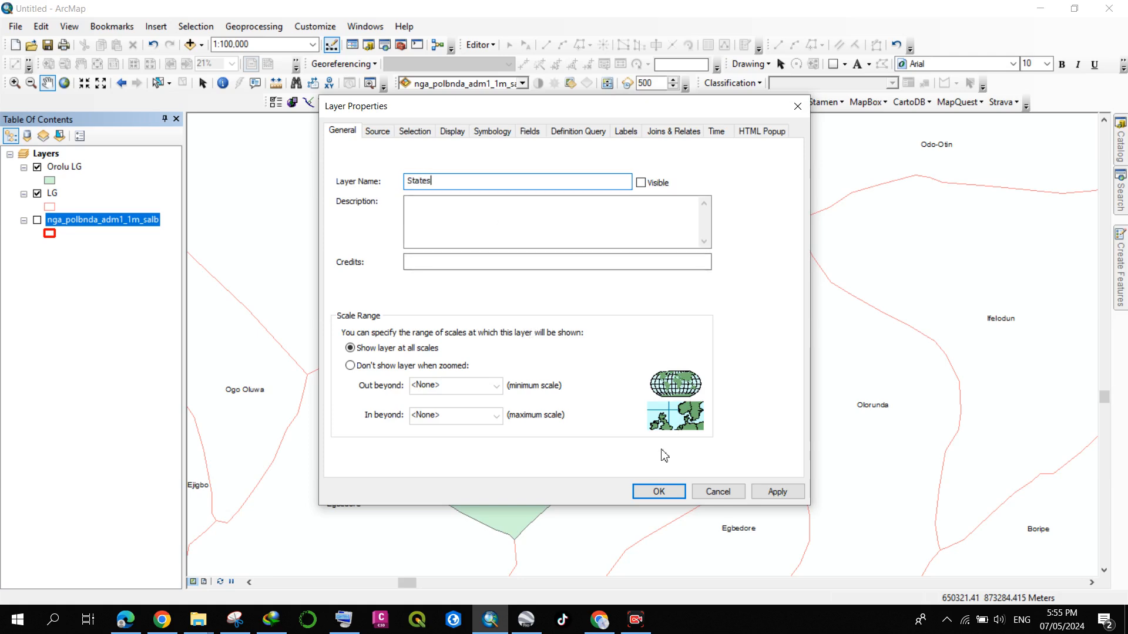
click(659, 492)
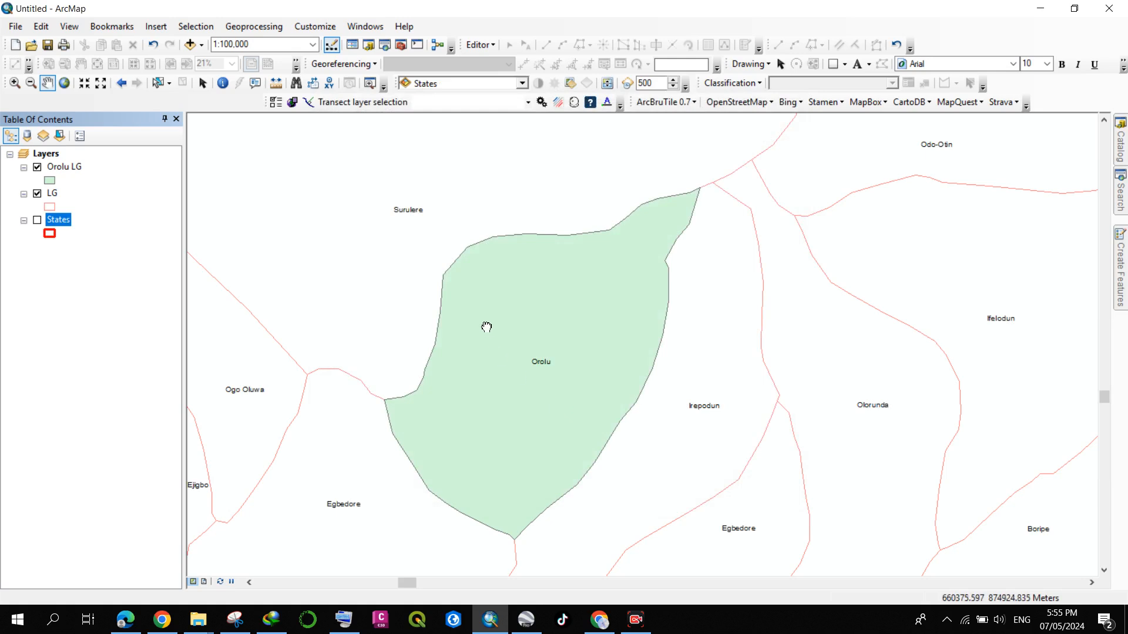
Step: Give the Orolu LG layer a Hollow symbol with a red outline of width 2
click(50, 181)
click(407, 263)
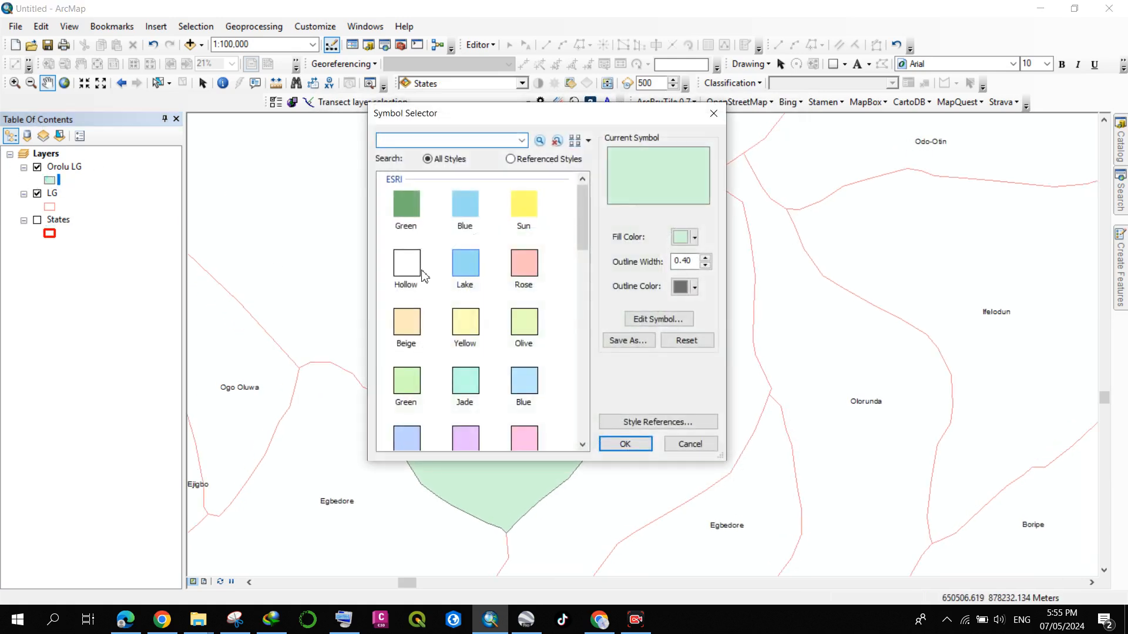
click(695, 287)
click(691, 356)
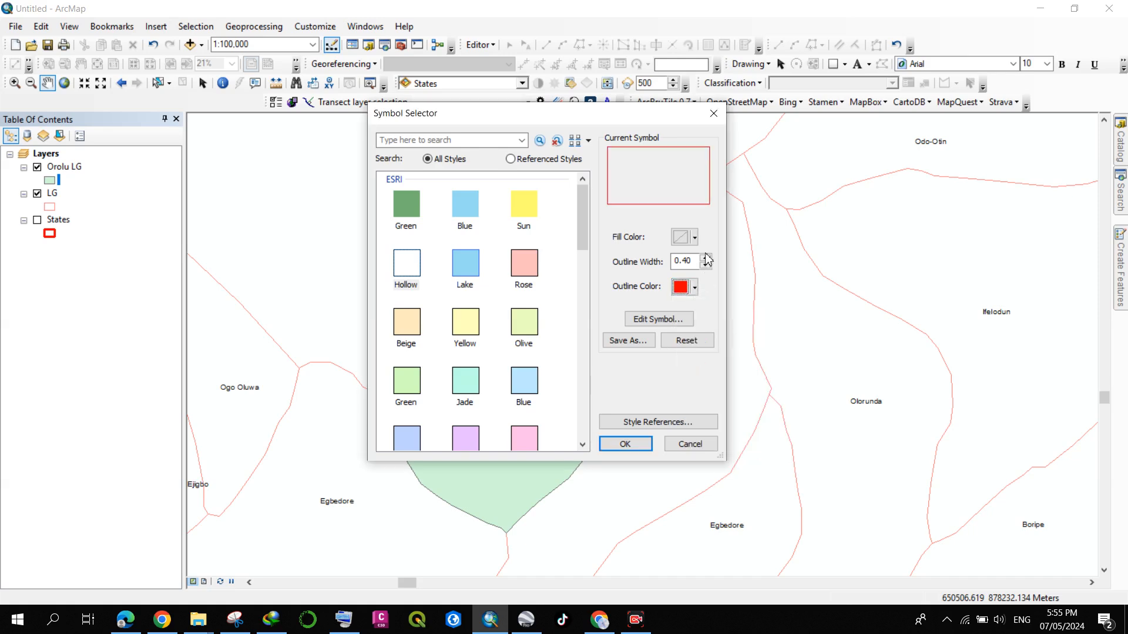
click(705, 259)
click(624, 443)
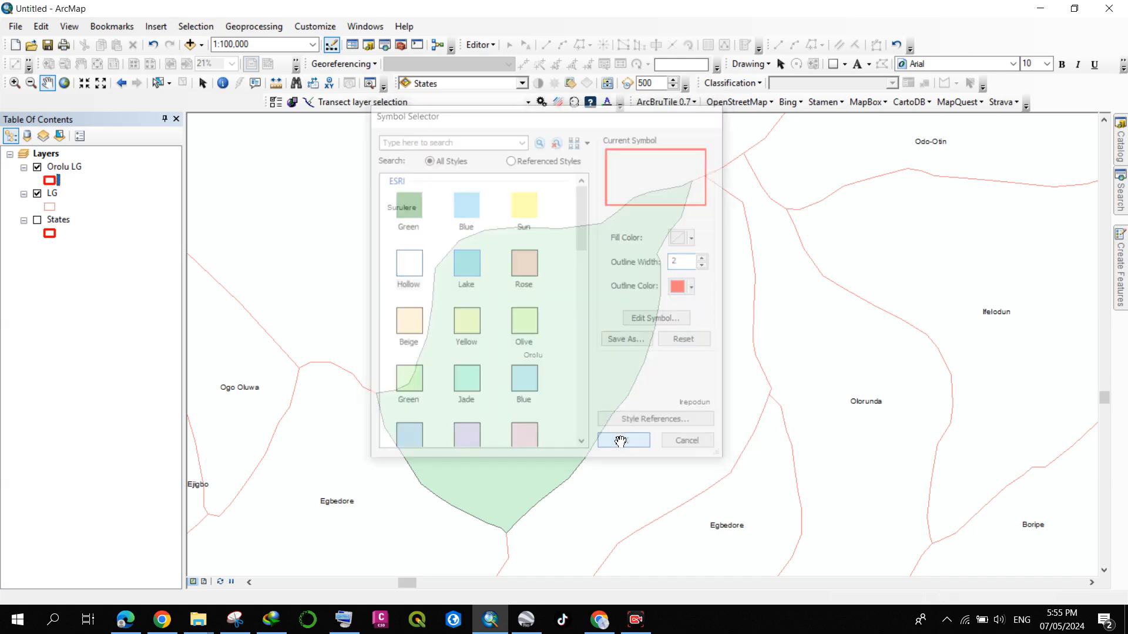
mouse_move(619, 378)
mouse_down()
mouse_move(574, 360)
mouse_move(604, 376)
mouse_up()
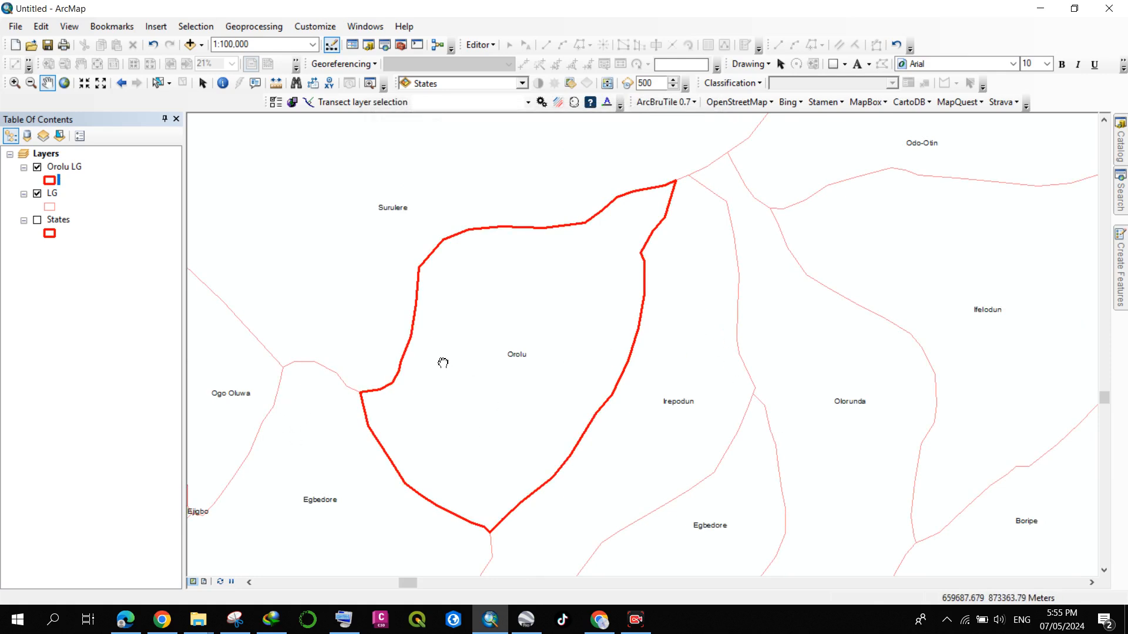
drag(443, 365, 447, 351)
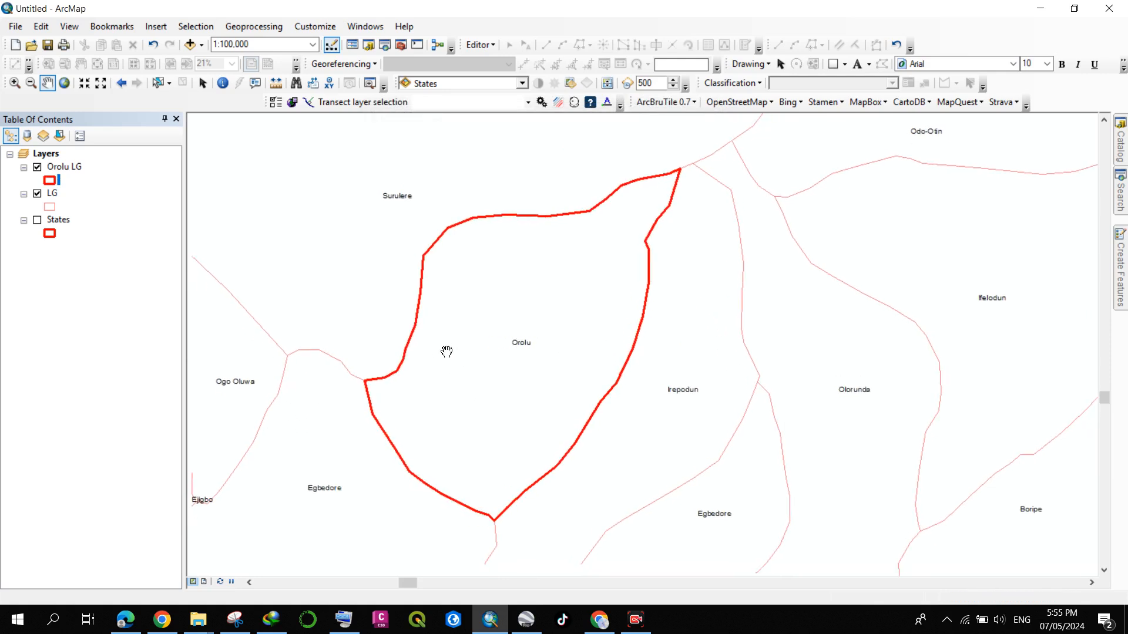
Step: Start adding XY data and choose PU DATA.csv from the project folder on the Desktop as the coordinate table
click(15, 27)
mouse_move(100, 147)
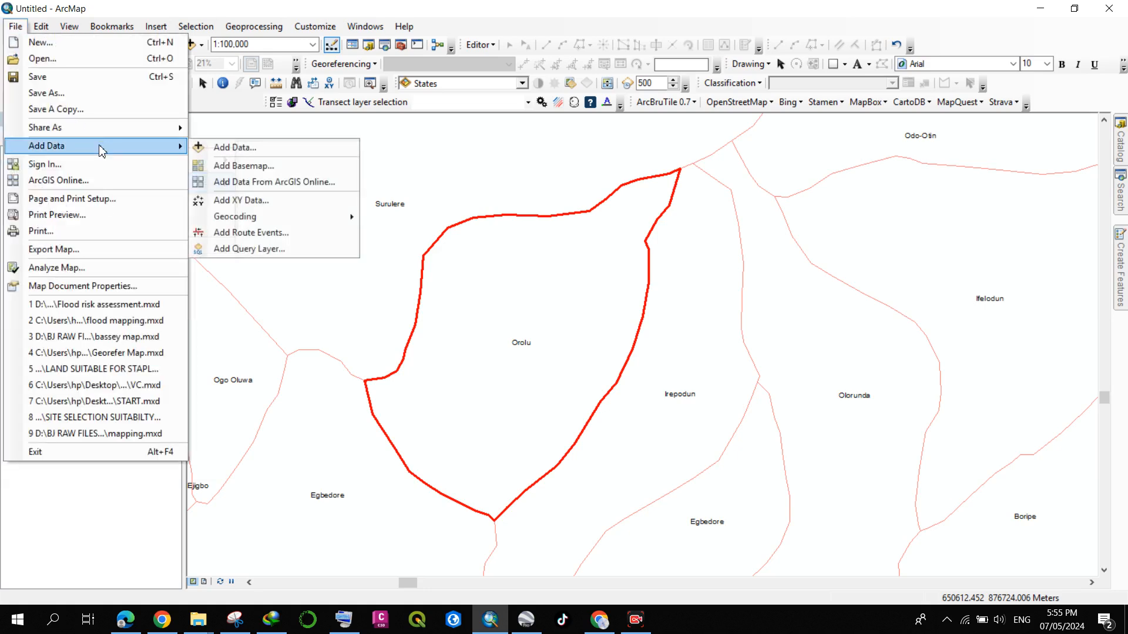
click(237, 203)
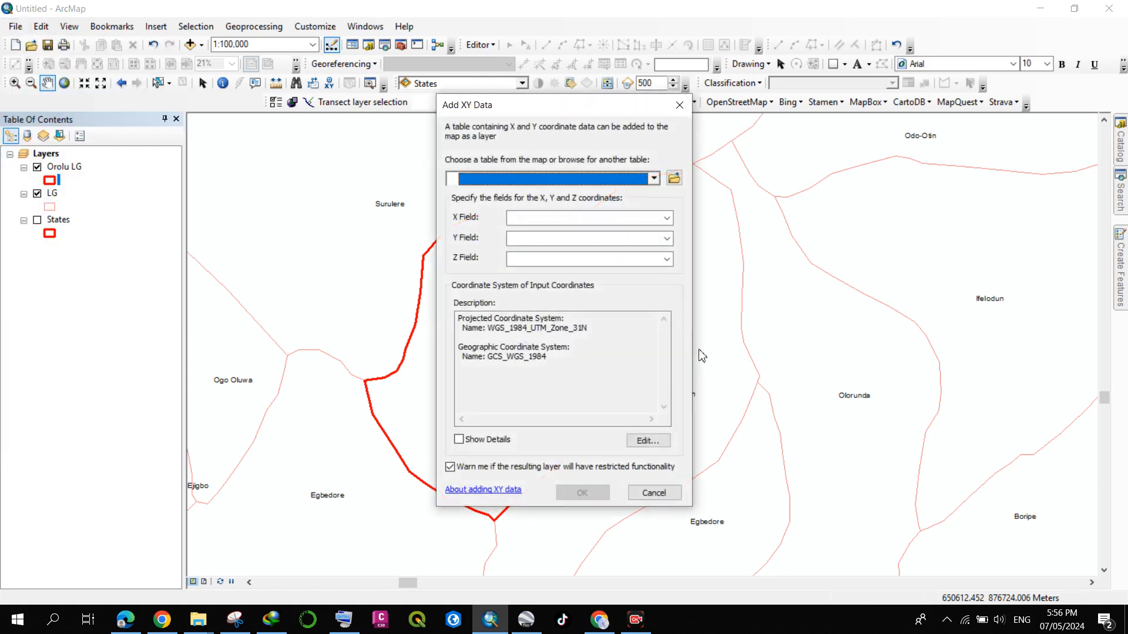
click(674, 178)
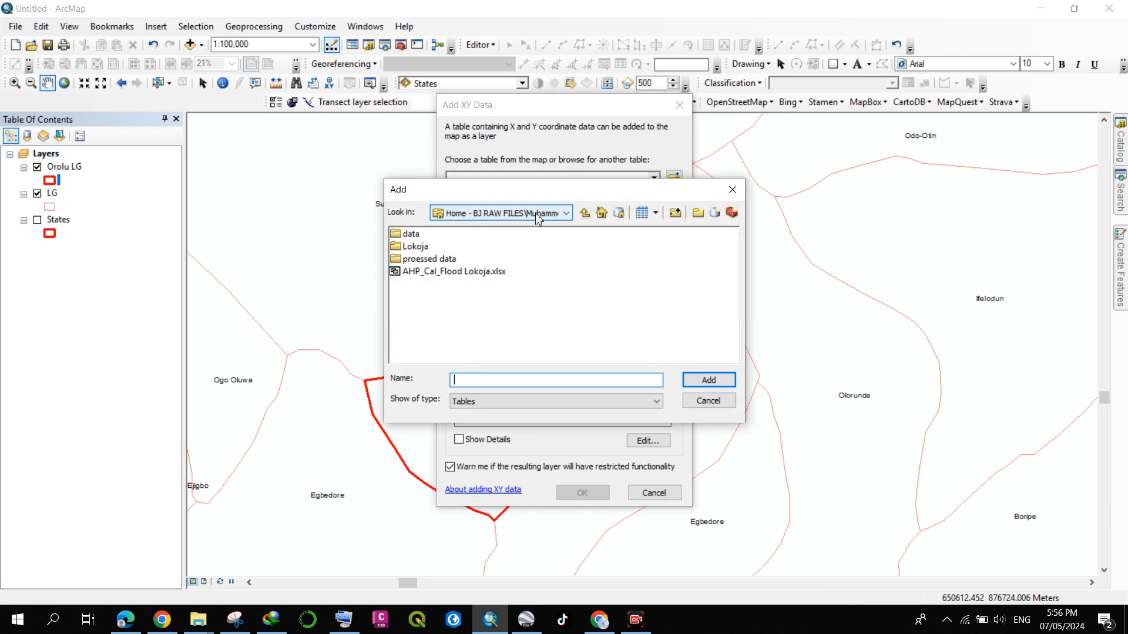
click(509, 215)
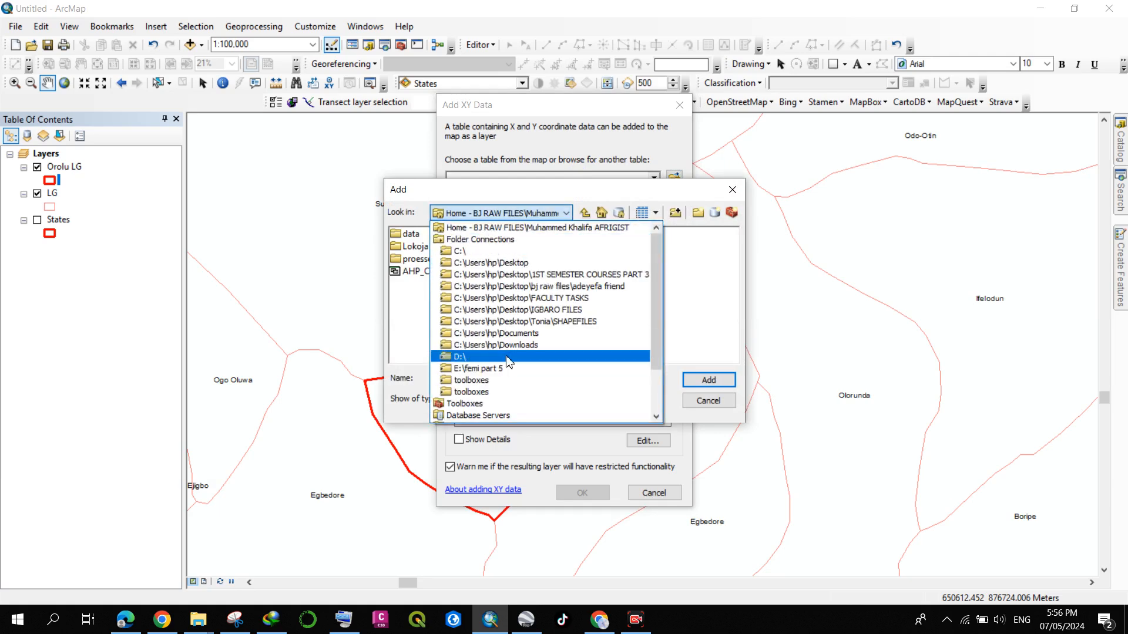
click(509, 251)
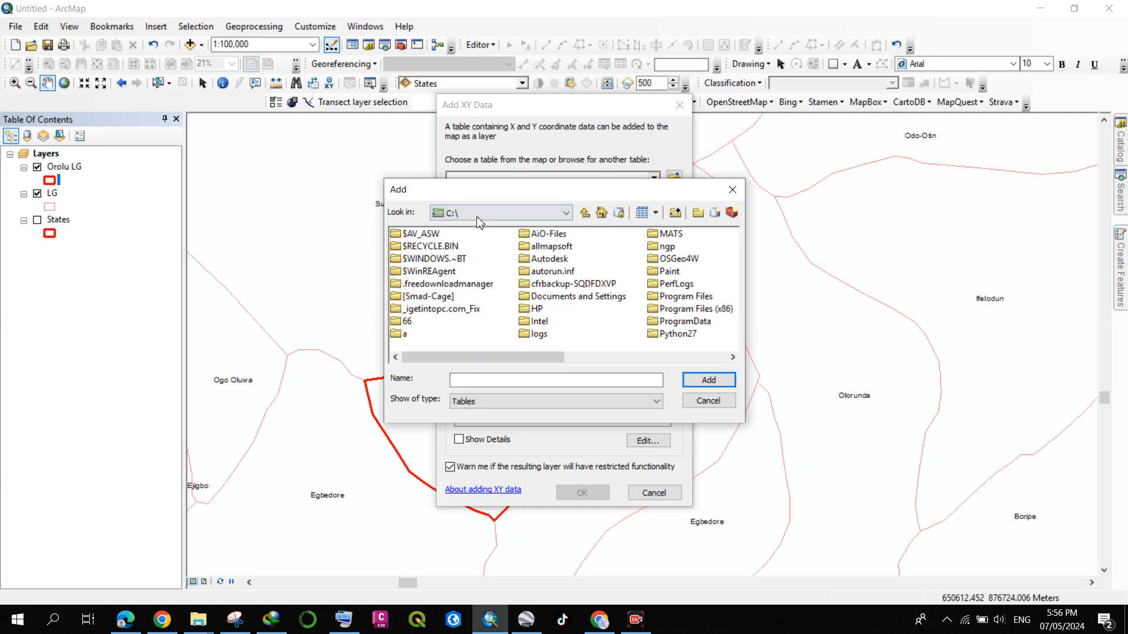
click(542, 213)
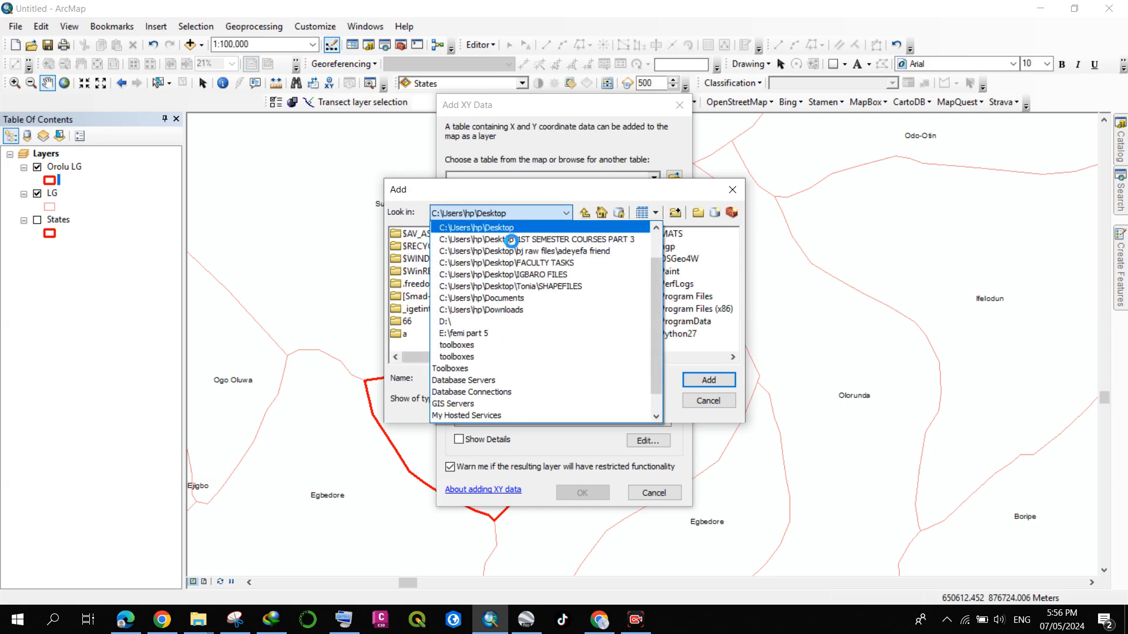
click(504, 239)
double_click(422, 334)
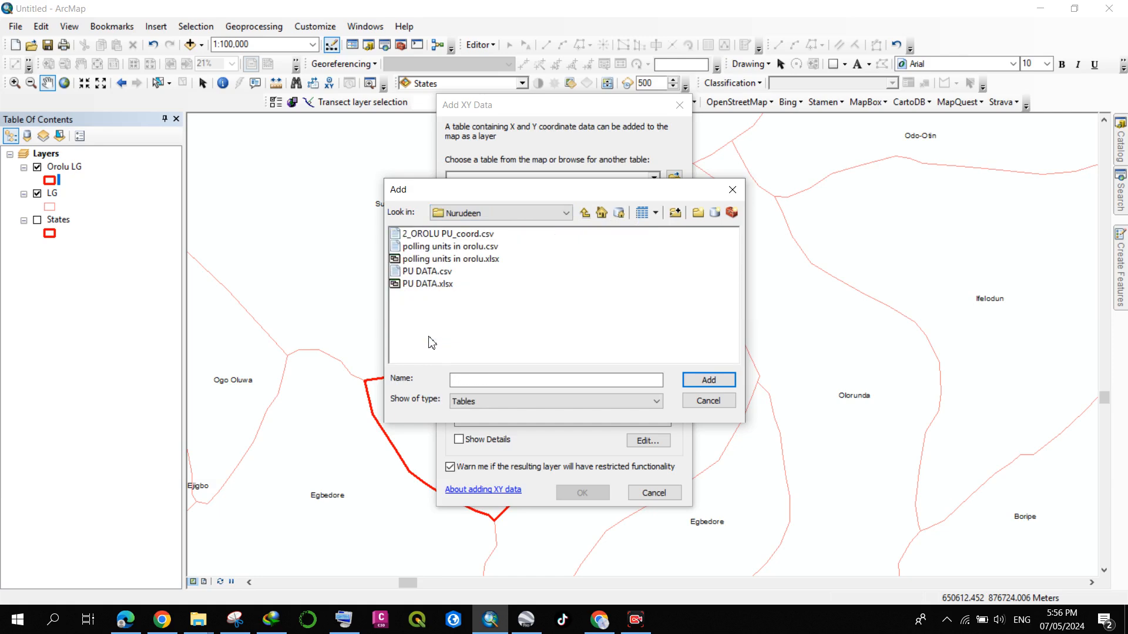
click(428, 271)
click(708, 382)
Step: Use Longitude as the X field and Latitude as the Y field, and add the points in WGS_1984_UTM_Zone_31N
click(599, 220)
click(599, 220)
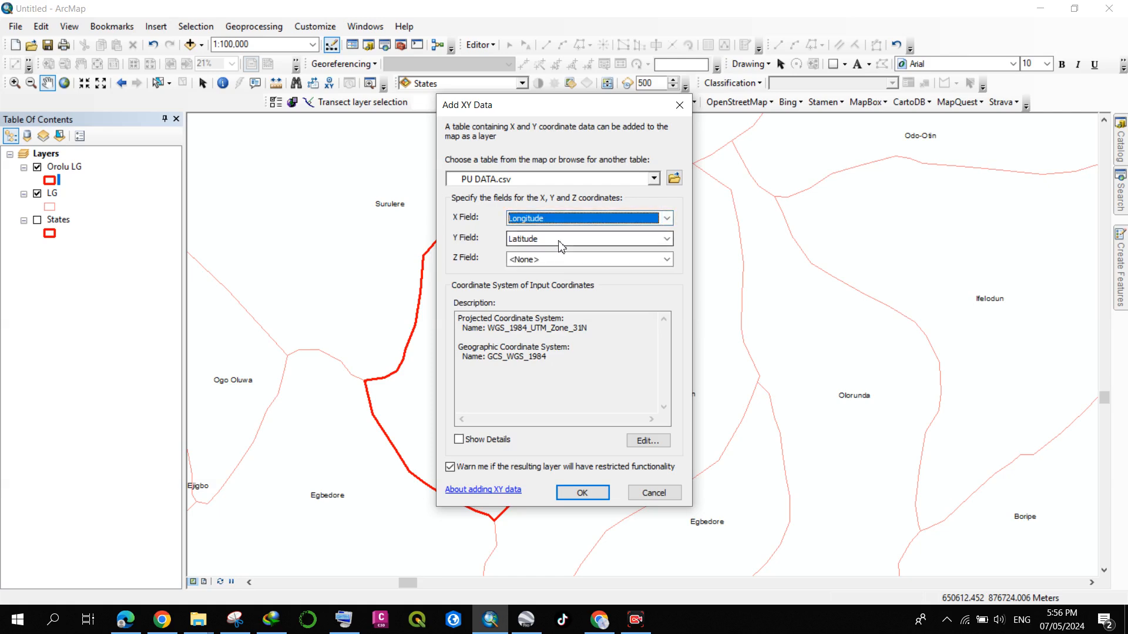
click(560, 242)
click(560, 242)
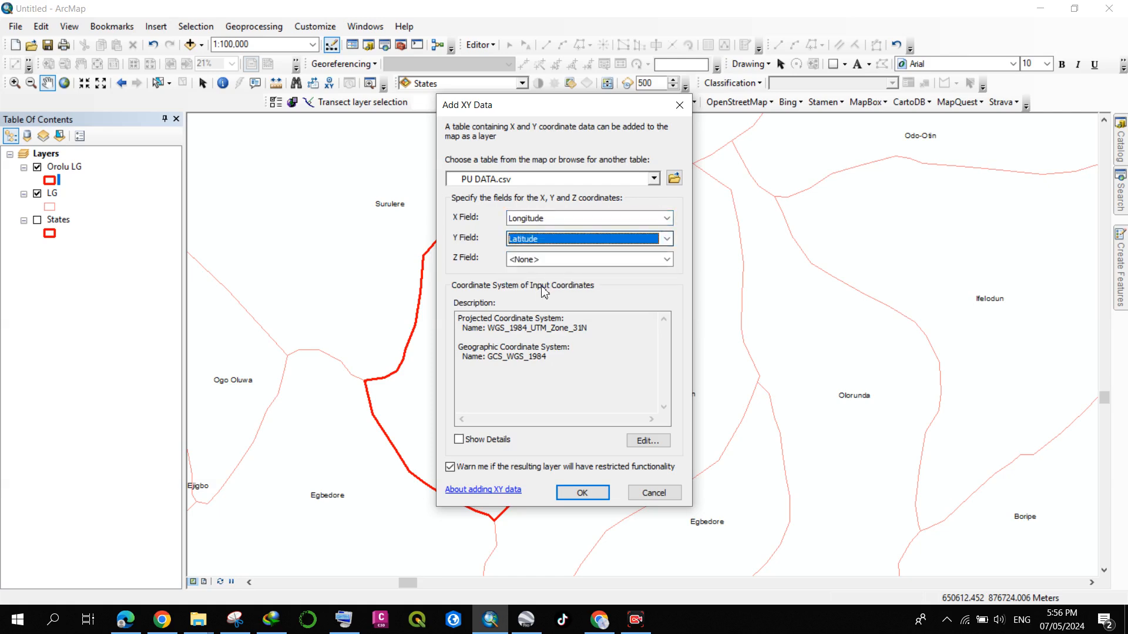
click(595, 492)
click(619, 387)
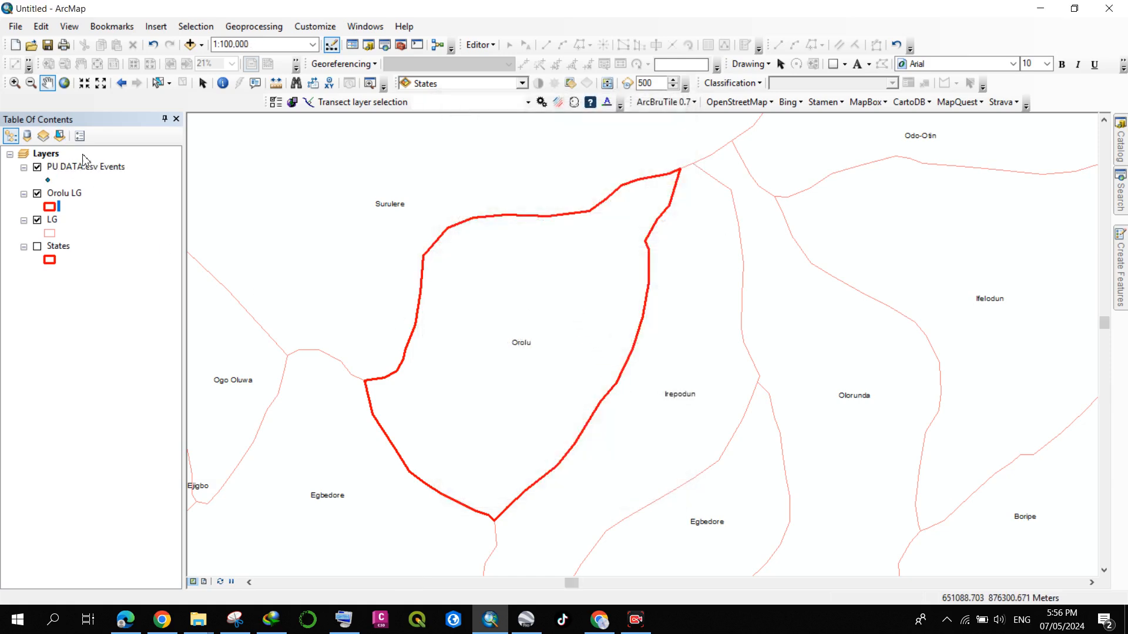
Step: Zoom to the PU DATA.csv Events layer and examine where its points fall relative to the boundary layers
right_click(71, 167)
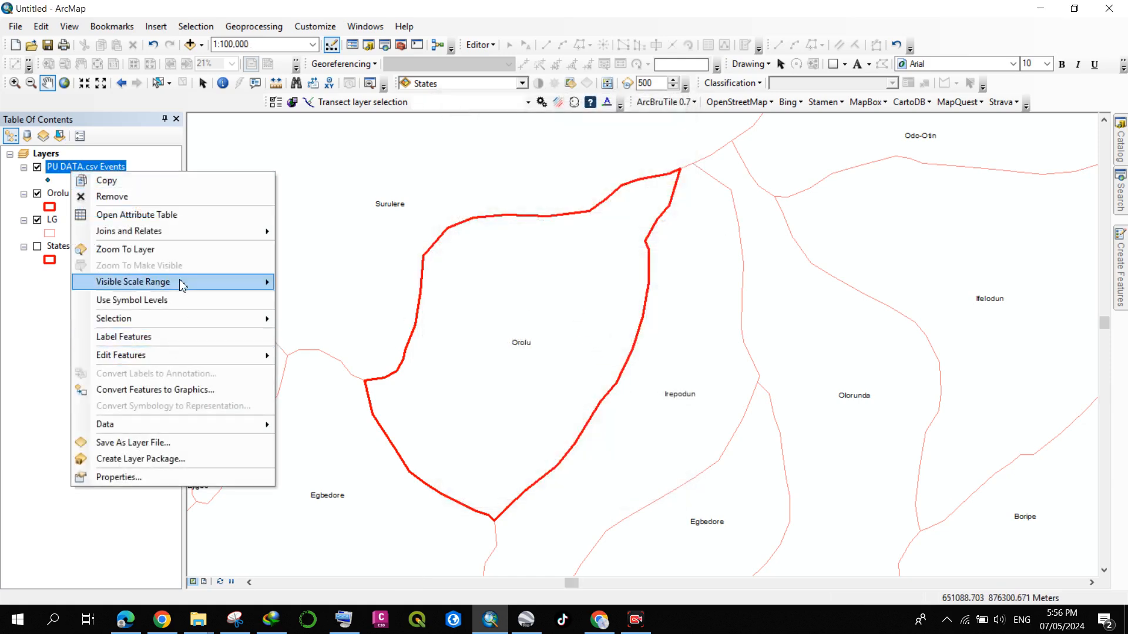
click(188, 250)
scroll(620, 339, up, 3)
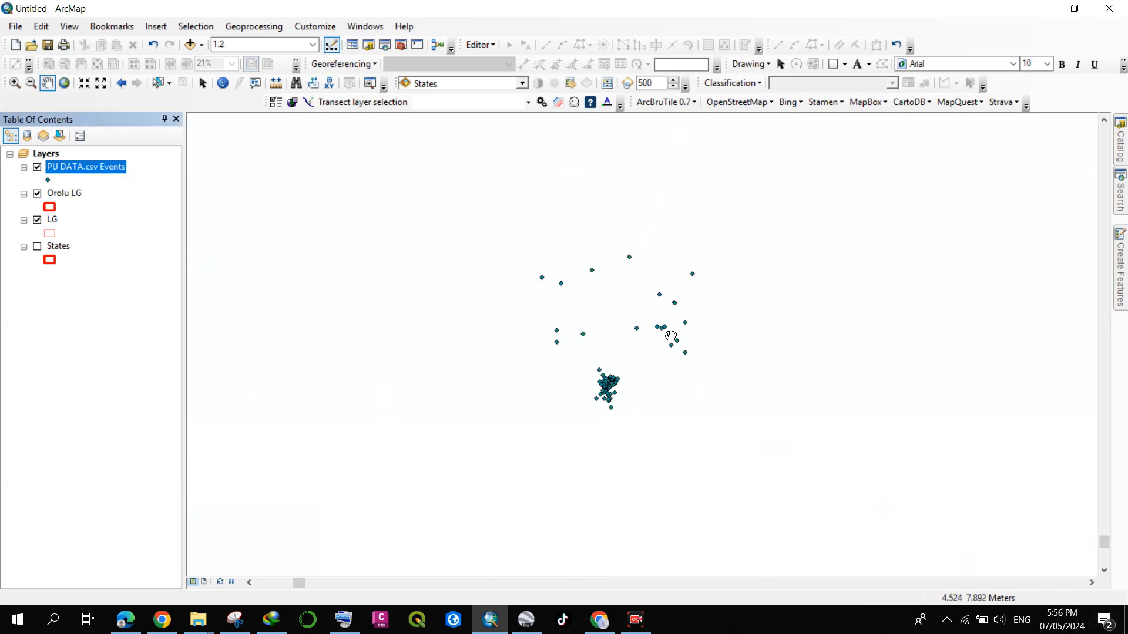
scroll(682, 355, down, 2)
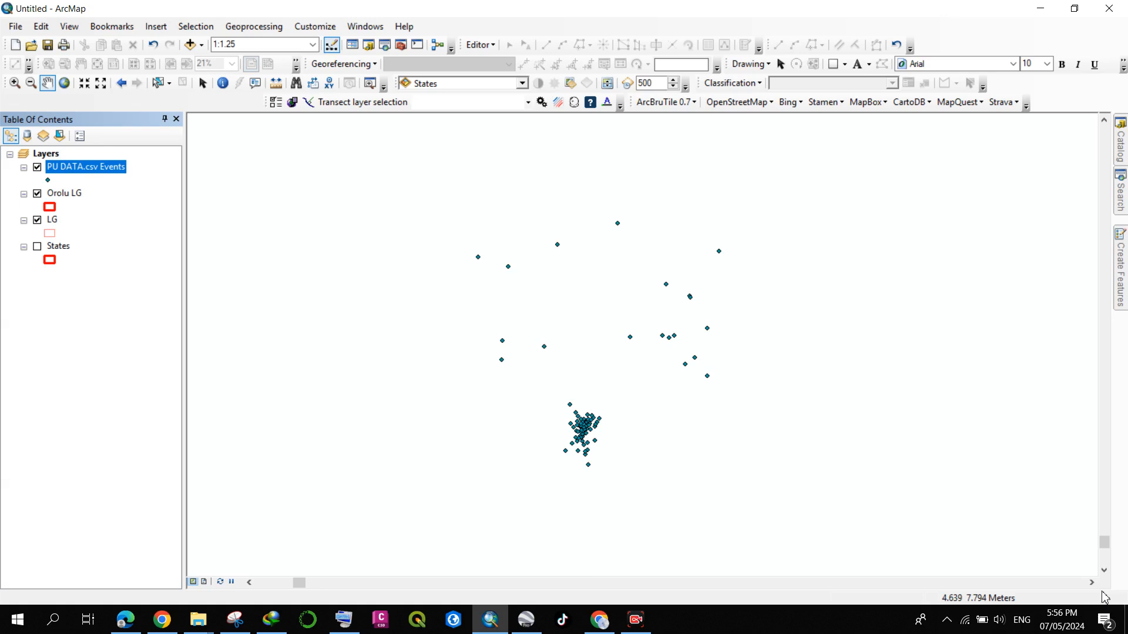
drag(670, 506, 619, 461)
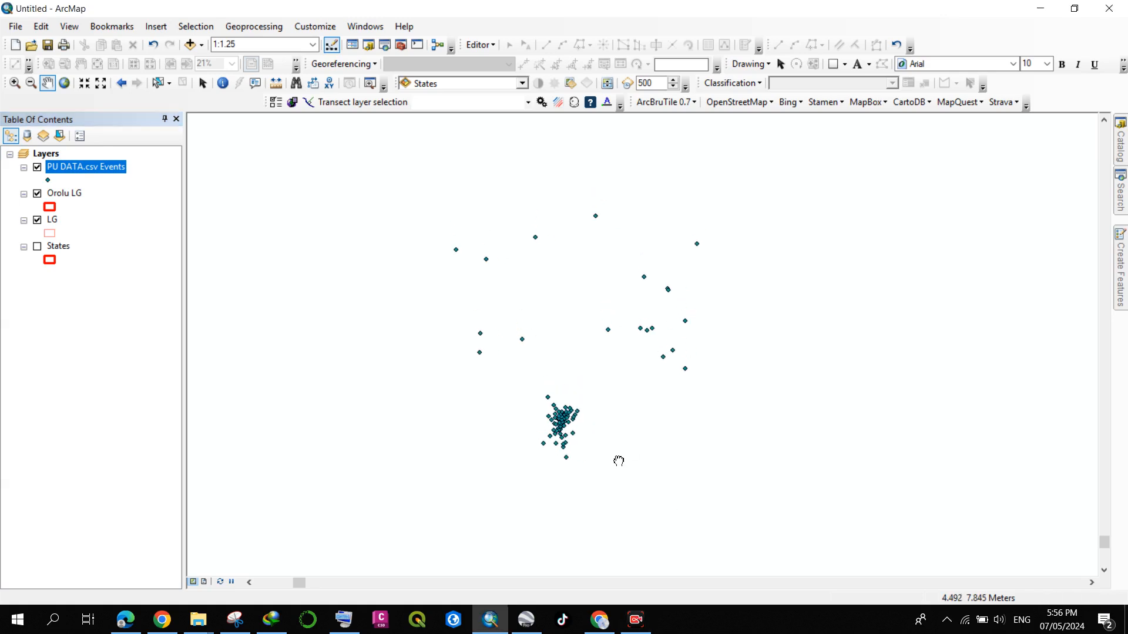
drag(562, 369, 547, 340)
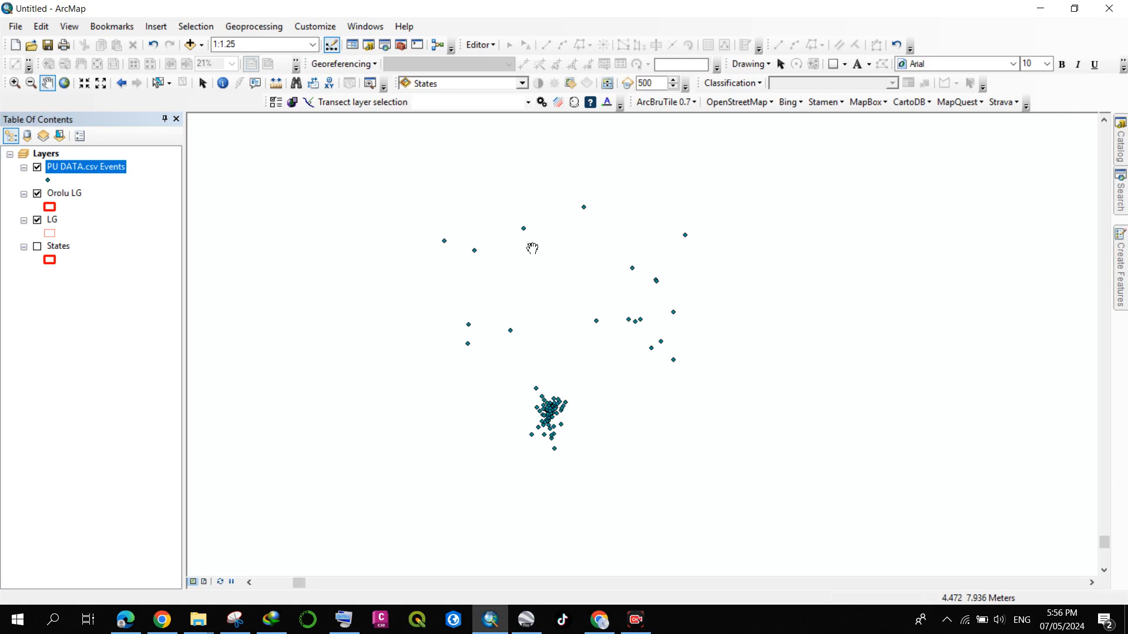
drag(619, 388, 611, 379)
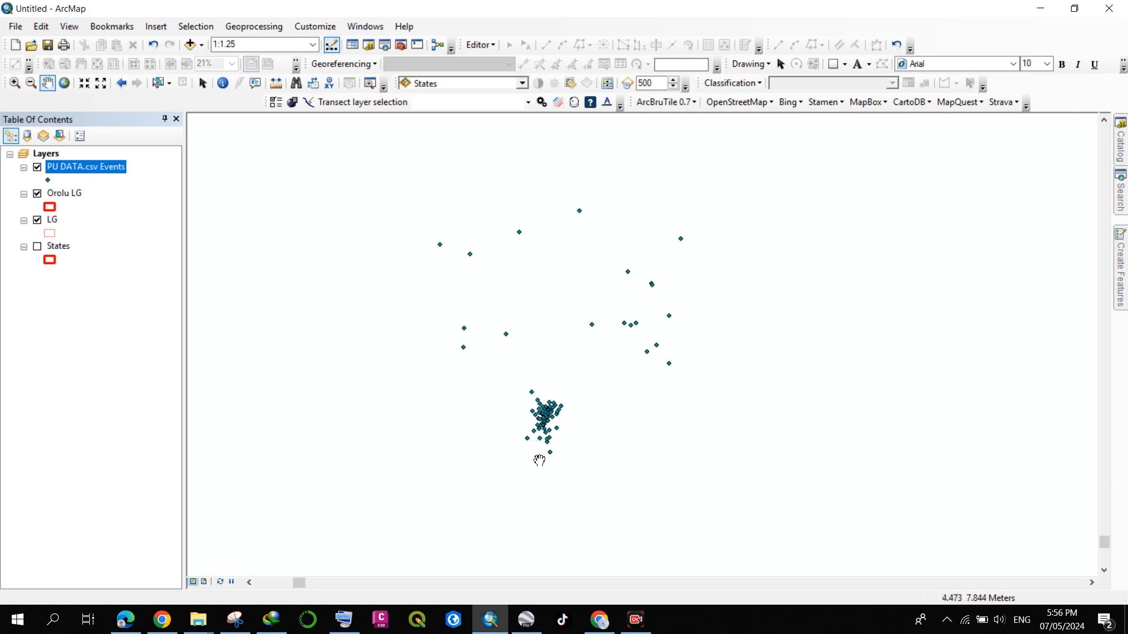
click(640, 623)
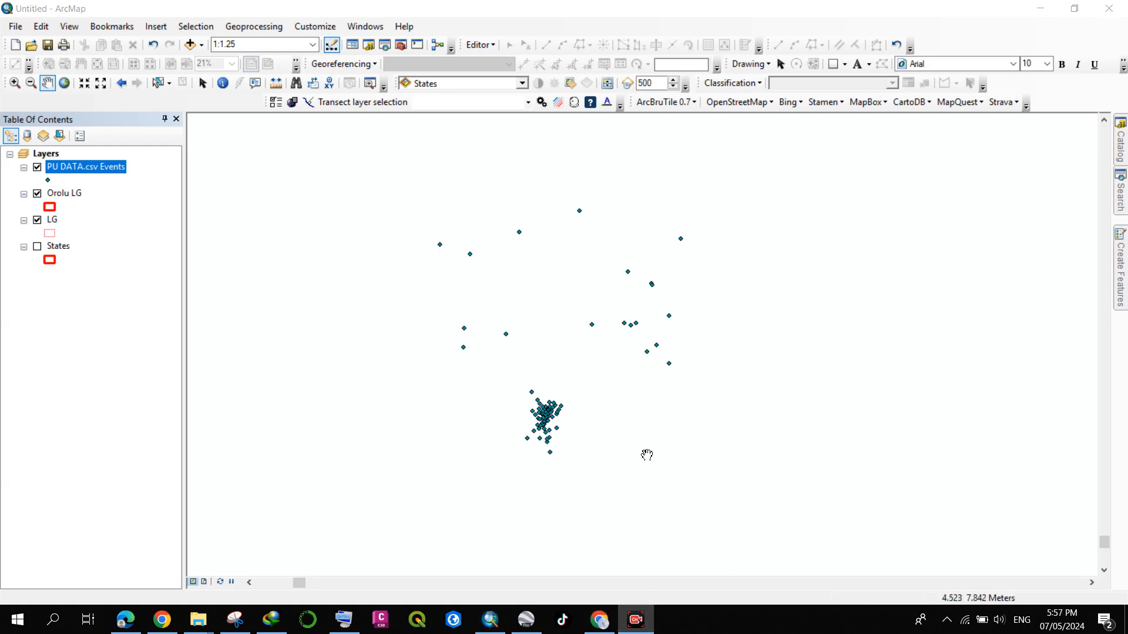
drag(536, 332, 536, 326)
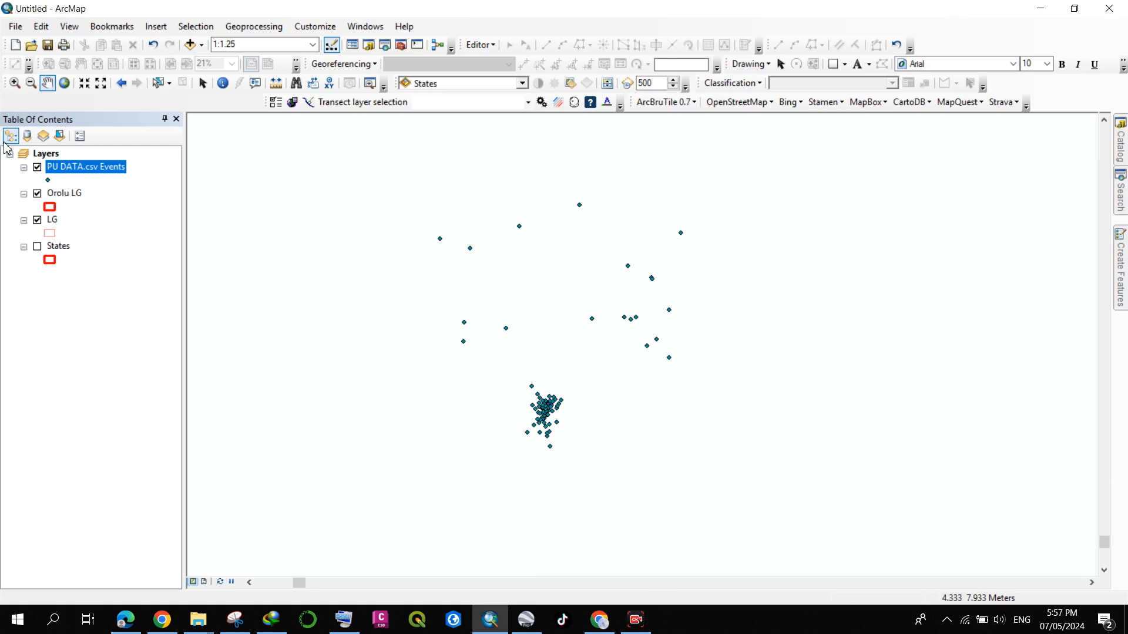
Step: Zoom the map to the extent of the Orolu LG layer
click(64, 198)
right_click(62, 198)
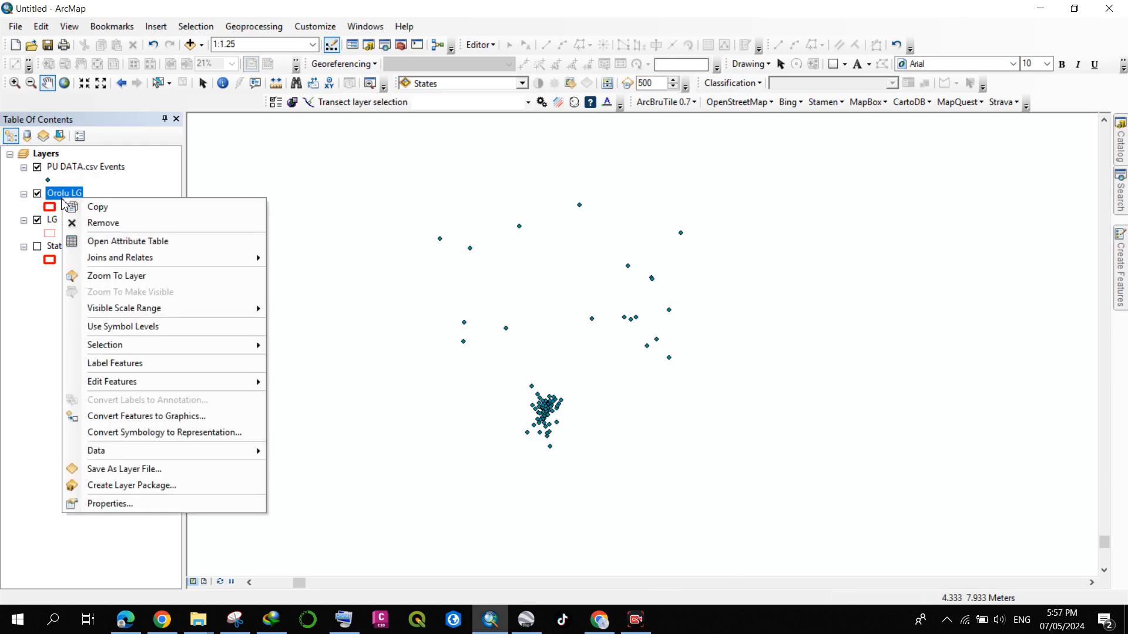
click(184, 276)
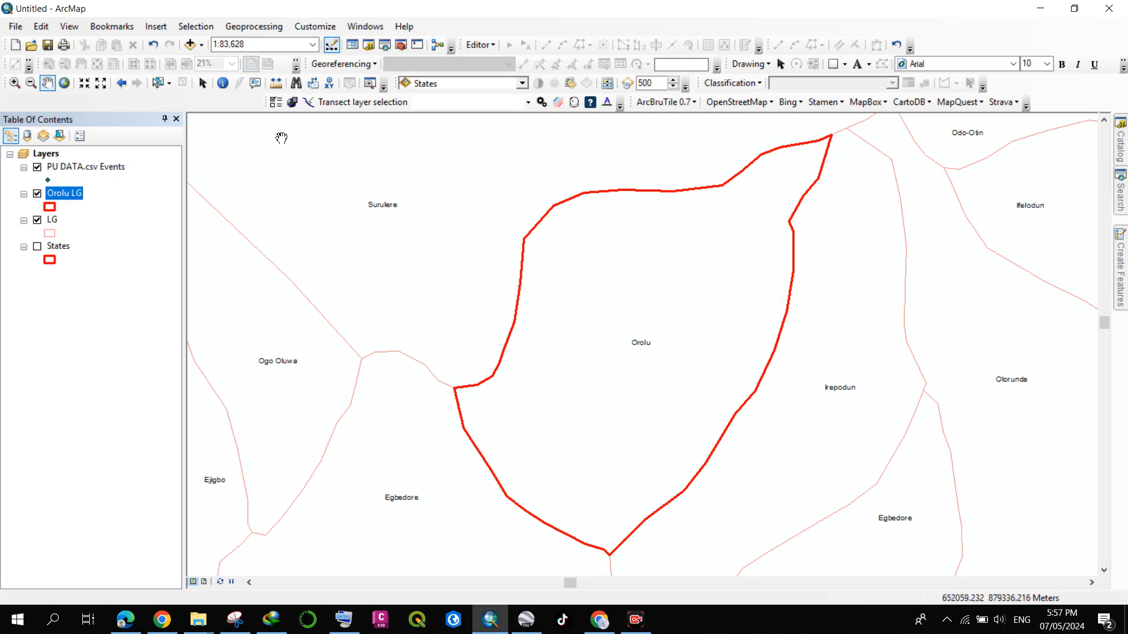
Step: Save the map document as Orolu polling unit in the project folder on the Desktop
click(49, 45)
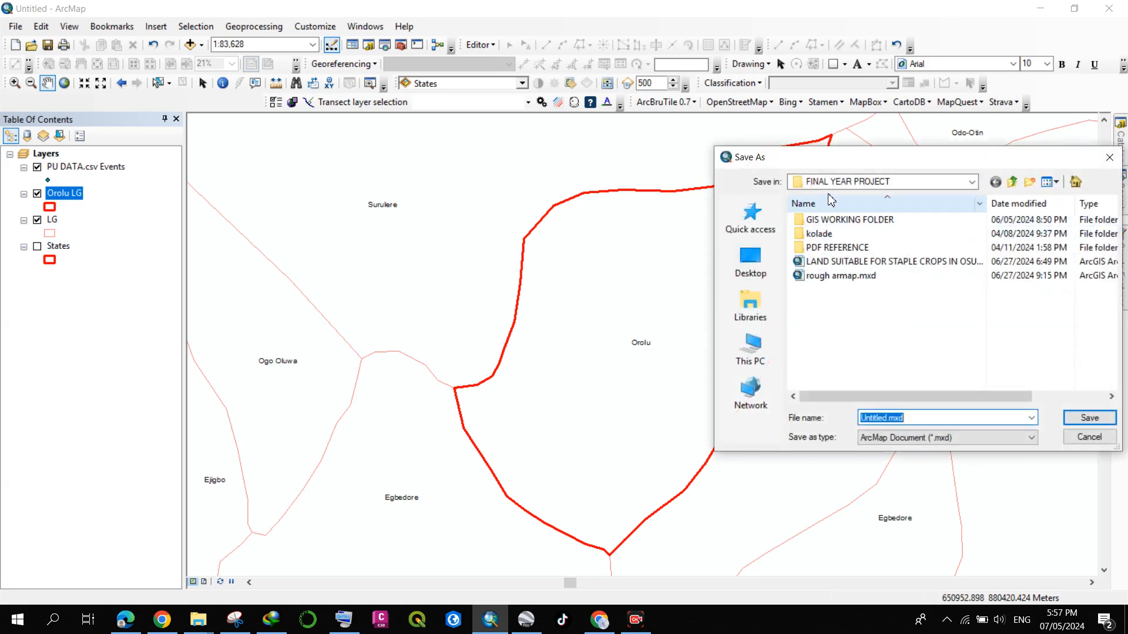
click(750, 261)
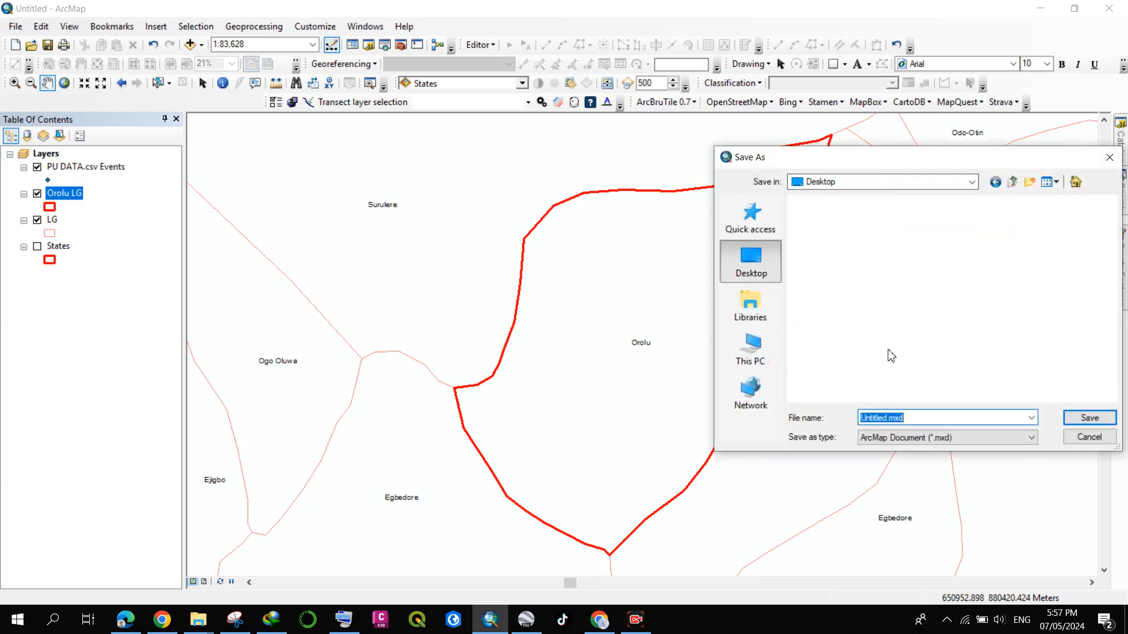
scroll(882, 317, down, 5)
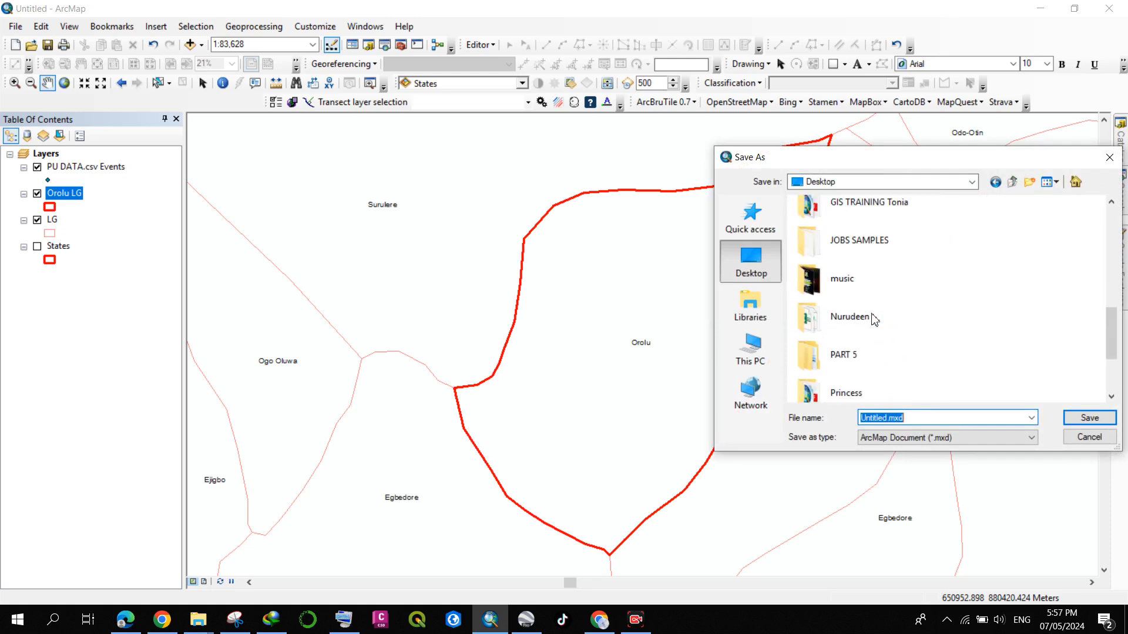
scroll(875, 293, up, 3)
scroll(881, 253, down, 3)
scroll(879, 269, up, 3)
scroll(879, 267, down, 4)
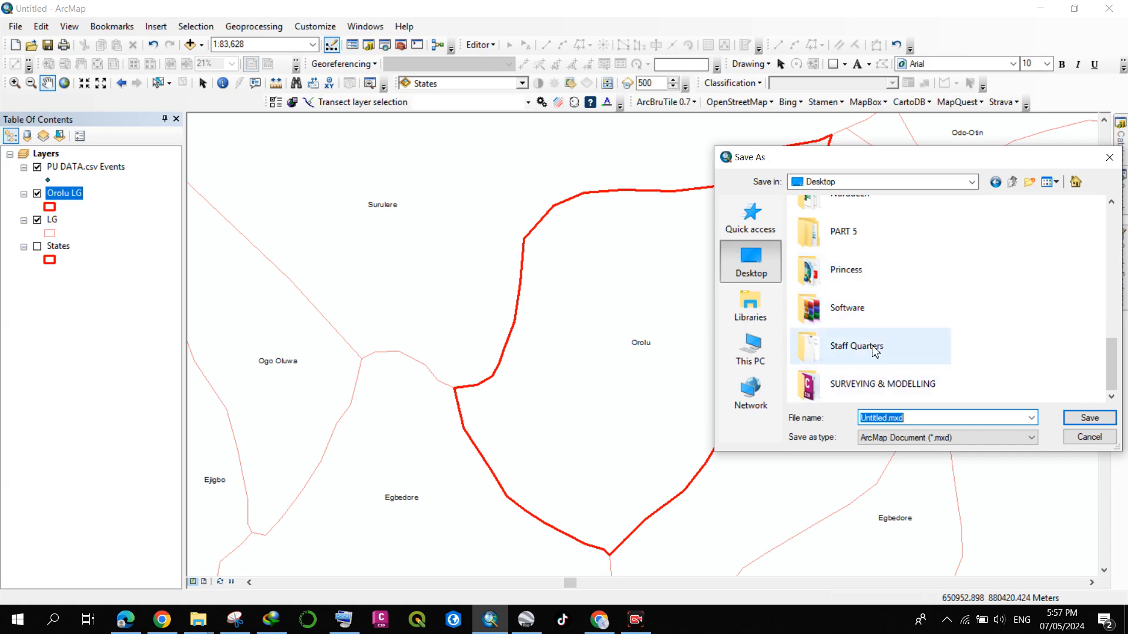
scroll(874, 352, up, 3)
scroll(864, 312, down, 3)
click(864, 297)
double_click(864, 298)
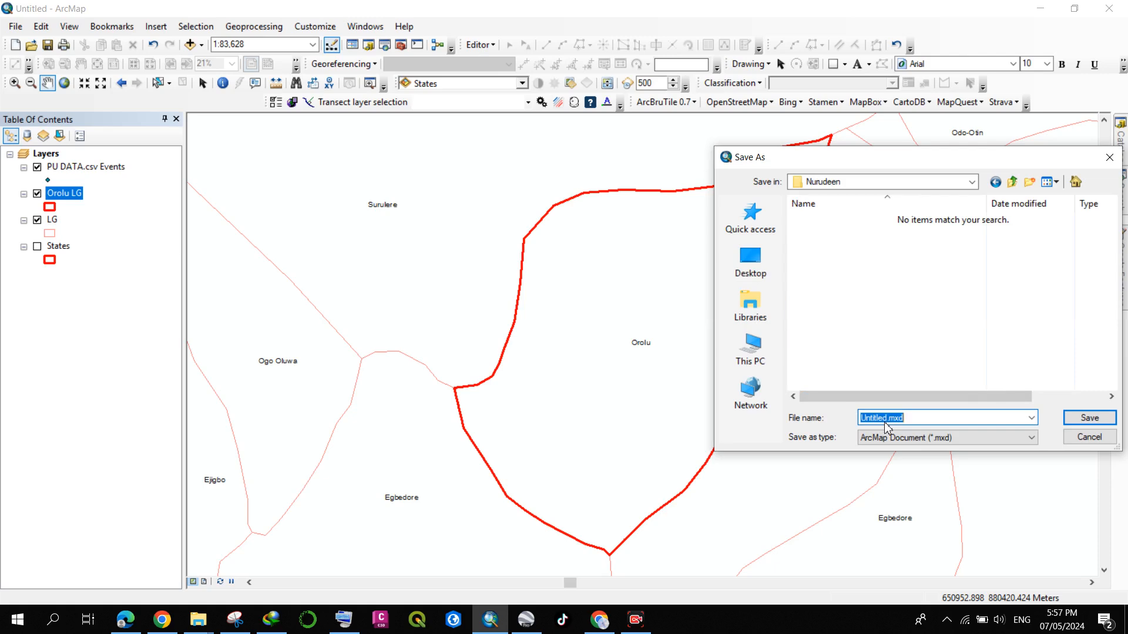
text(Orolu polling unit)
click(1078, 416)
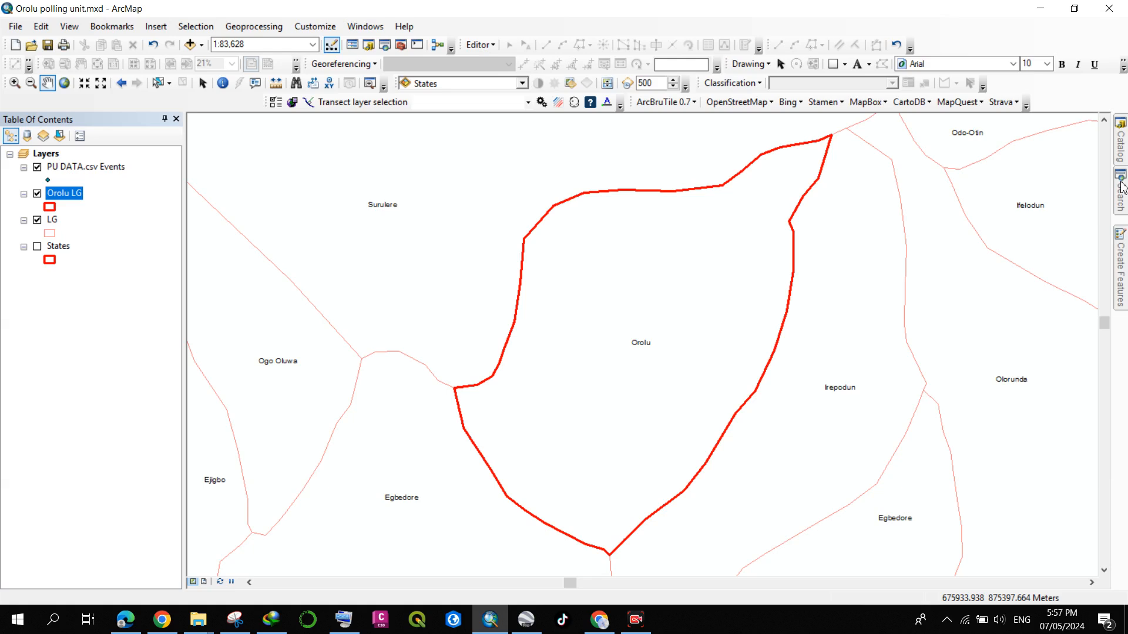
Step: Bring up the On-Screen Keyboard and search ArcMap for "project"
mouse_move(1122, 187)
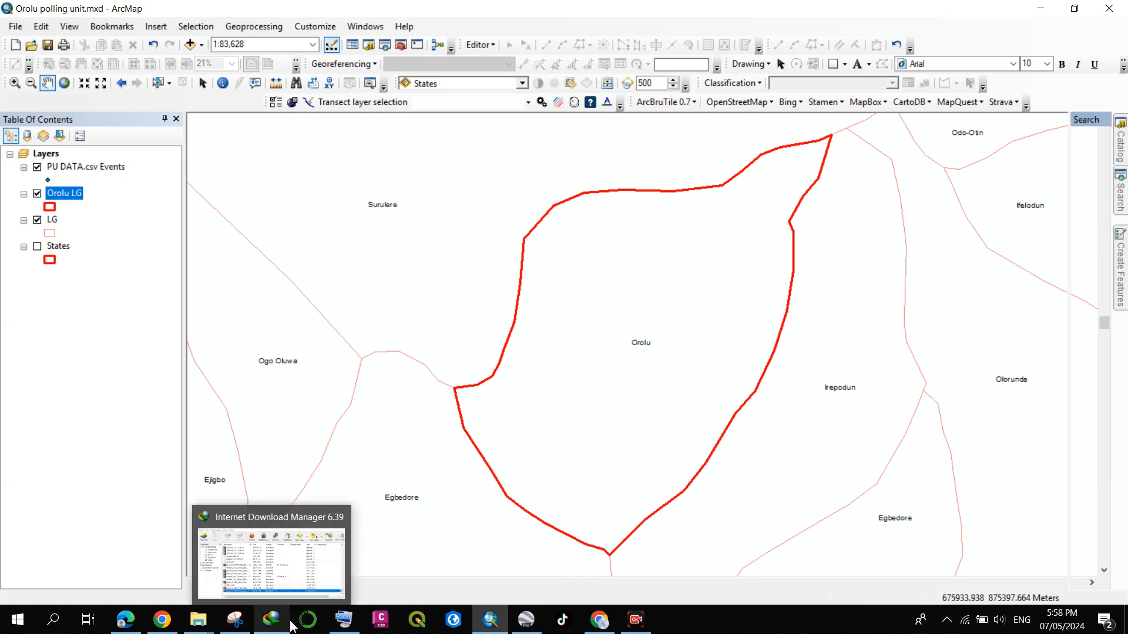
click(353, 624)
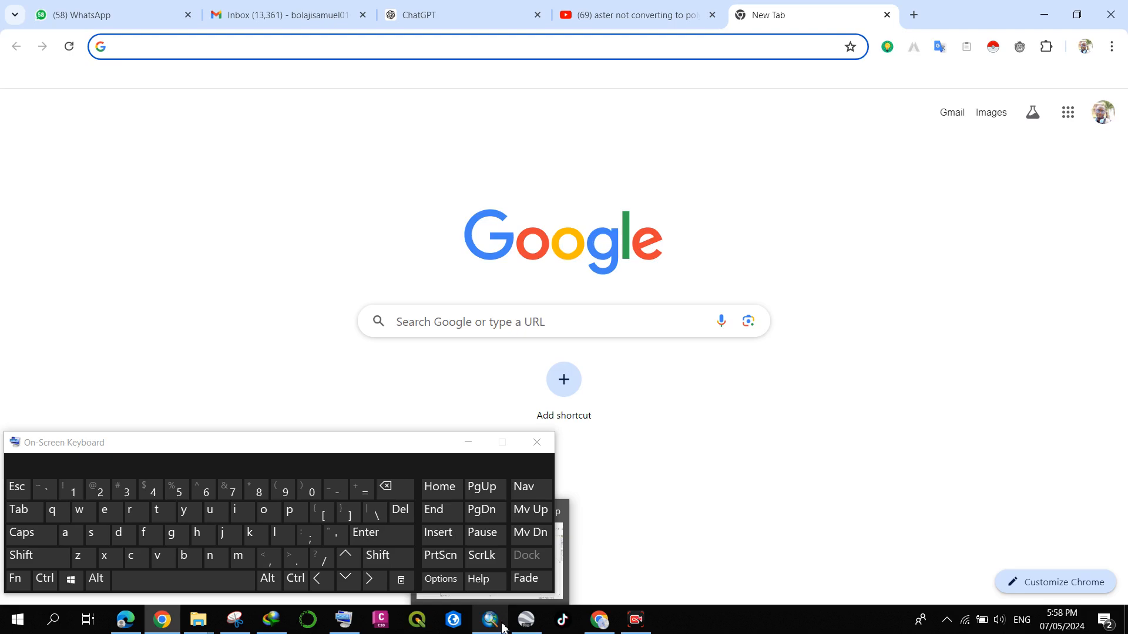
click(503, 629)
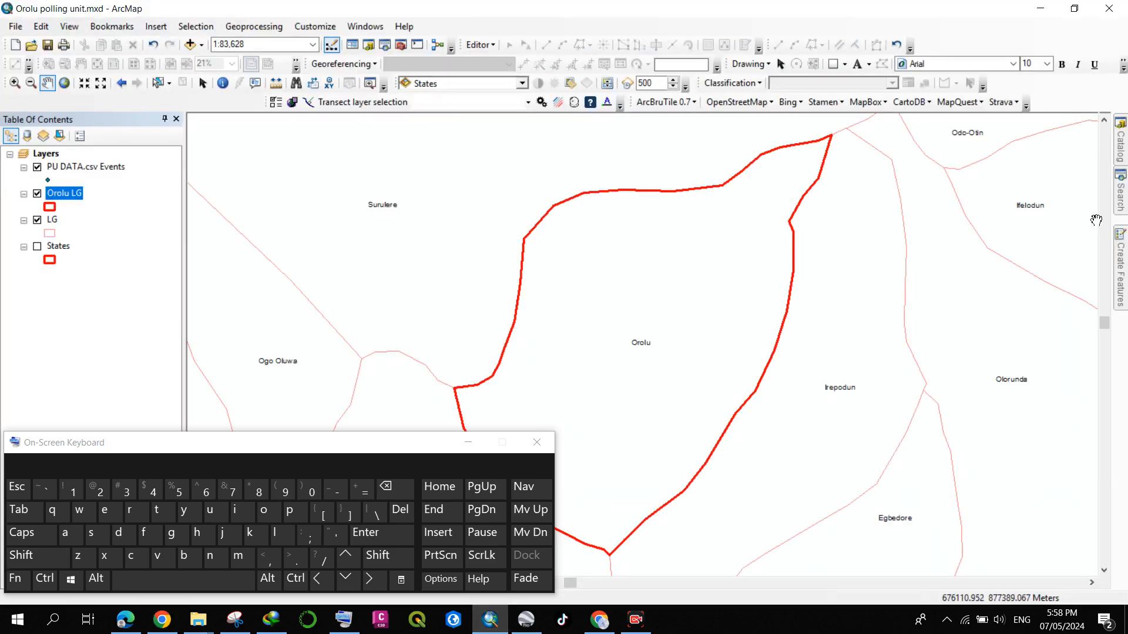
click(1119, 203)
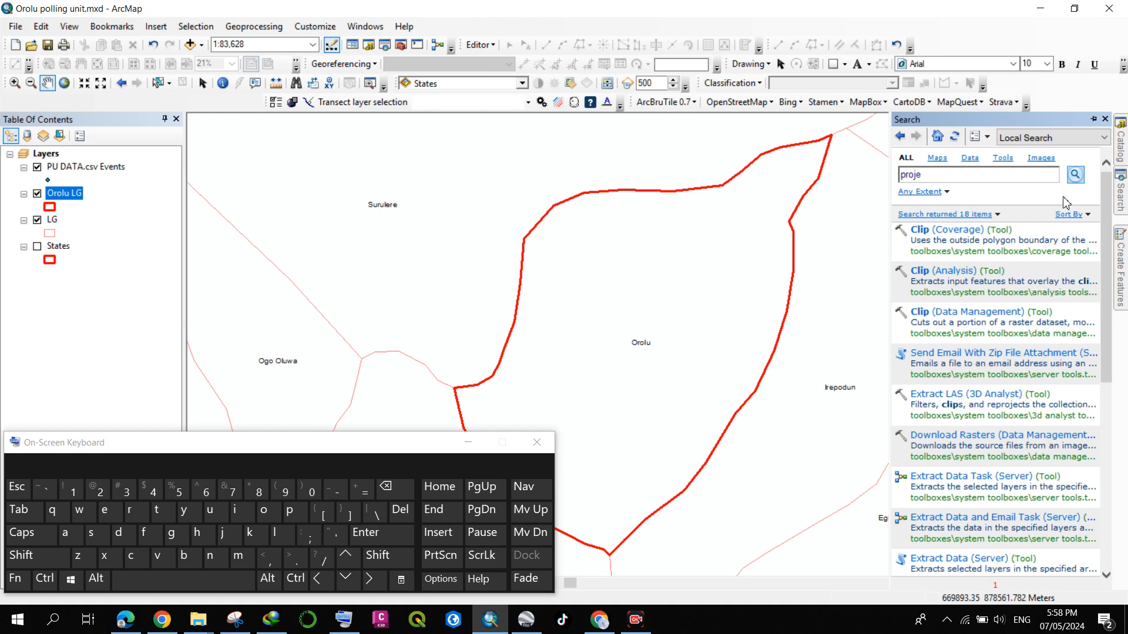
click(931, 177)
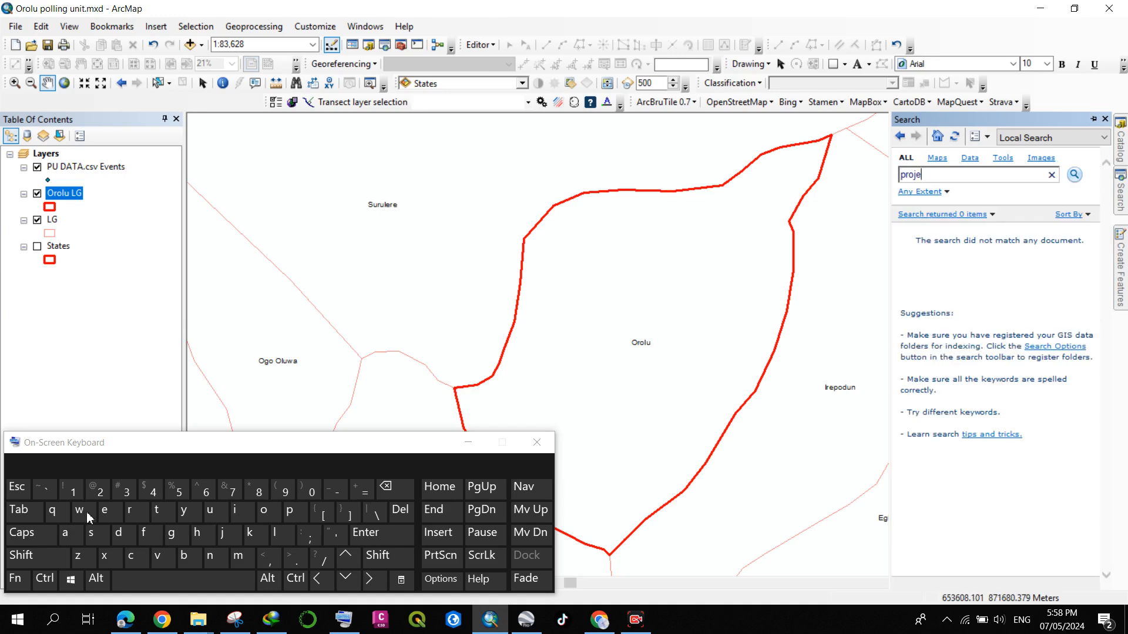
click(130, 555)
click(156, 511)
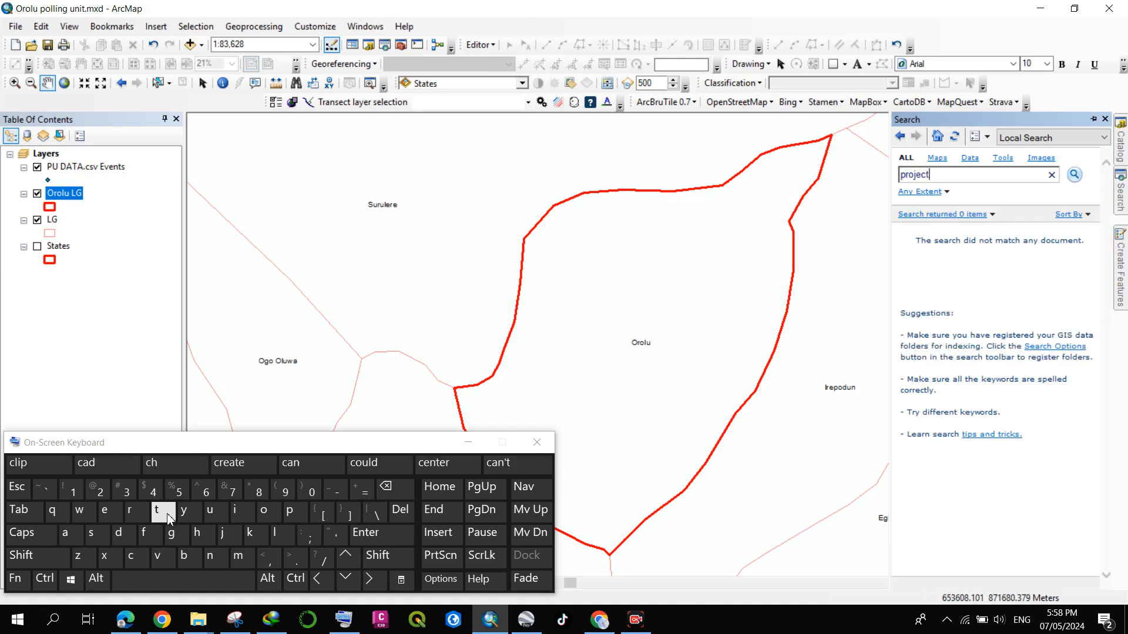
click(1075, 174)
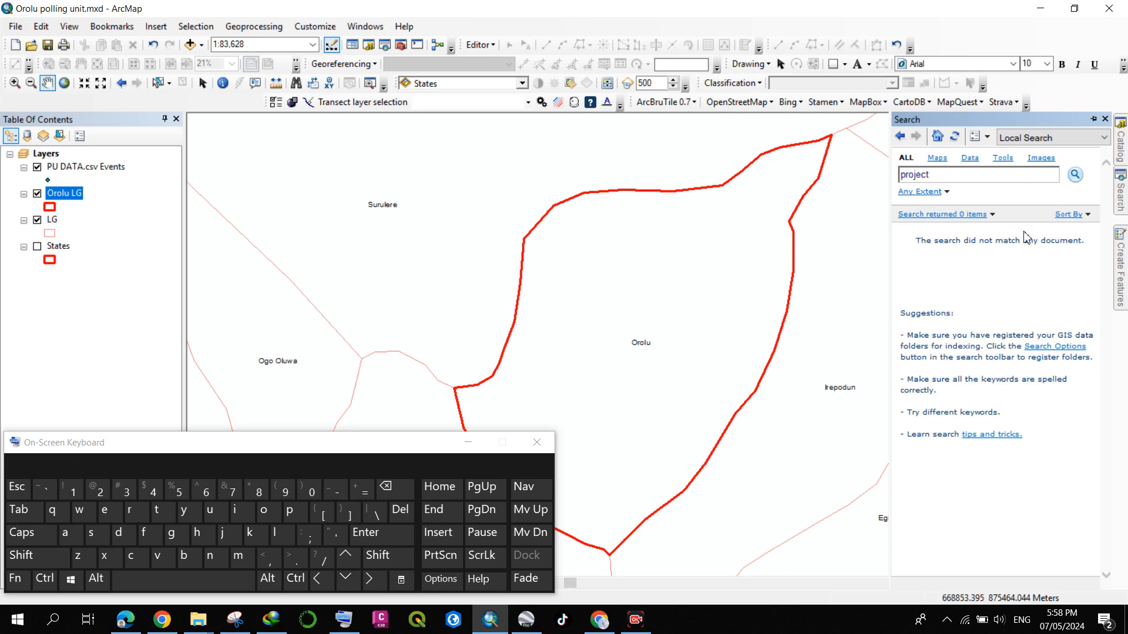
click(929, 272)
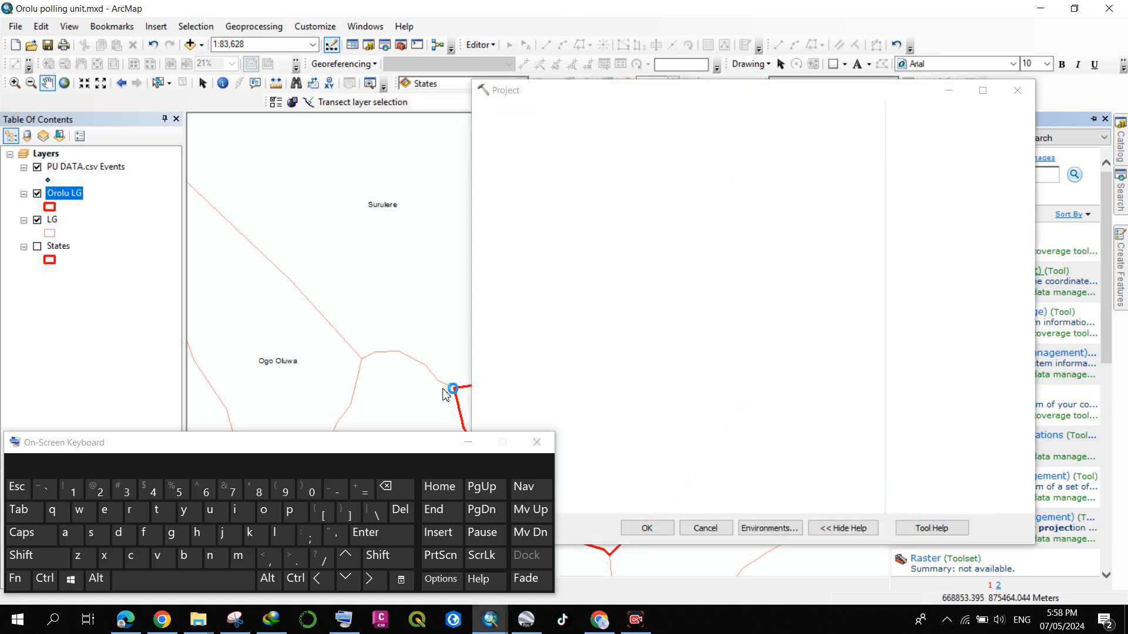
drag(88, 167, 529, 139)
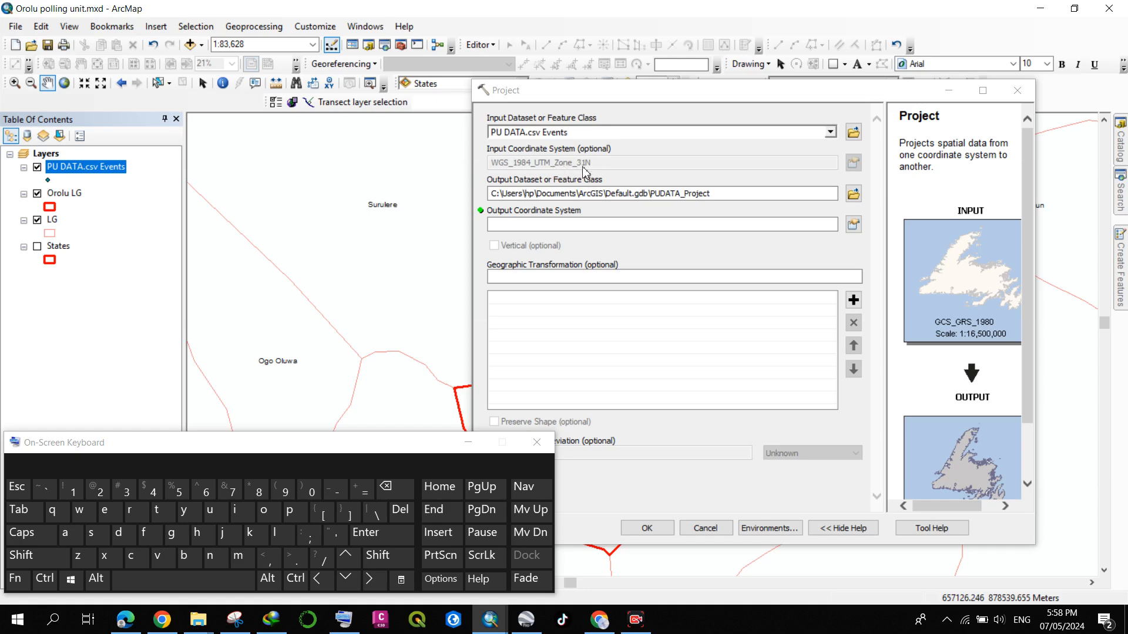
click(1017, 91)
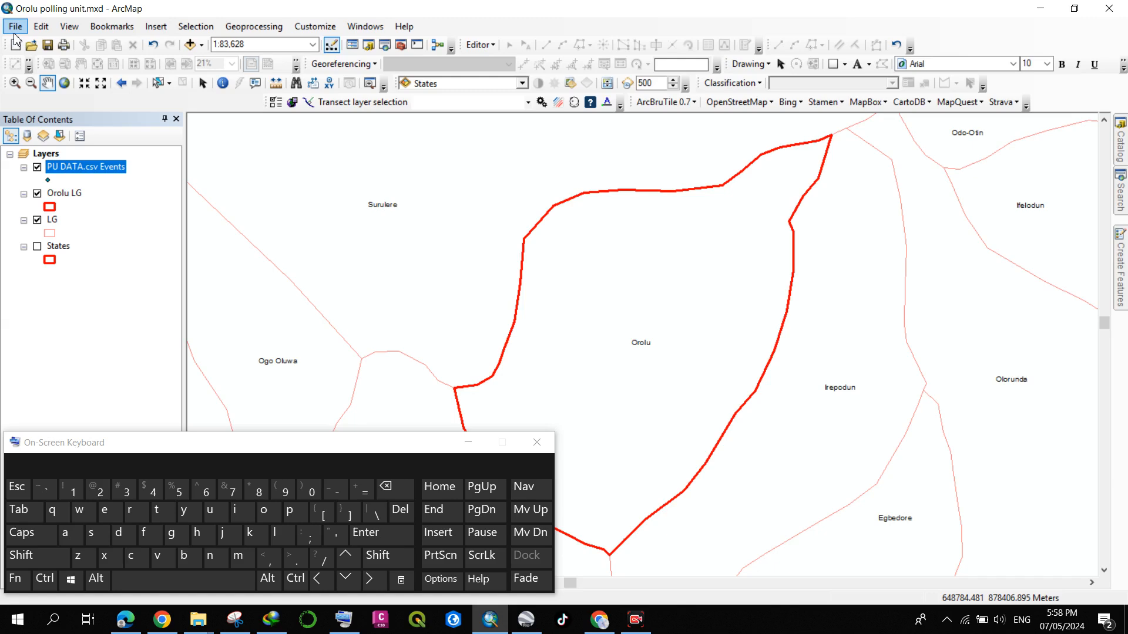
Step: Remove the PU DATA.csv Events layer and choose PU DATA.csv as the table for new XY data
right_click(67, 168)
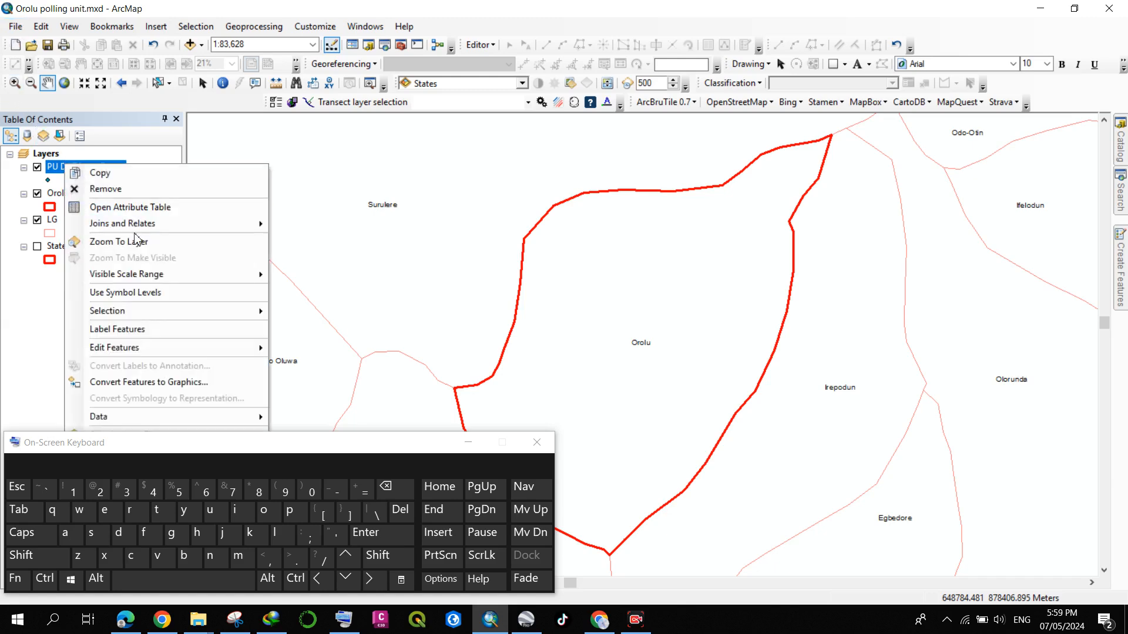
click(155, 196)
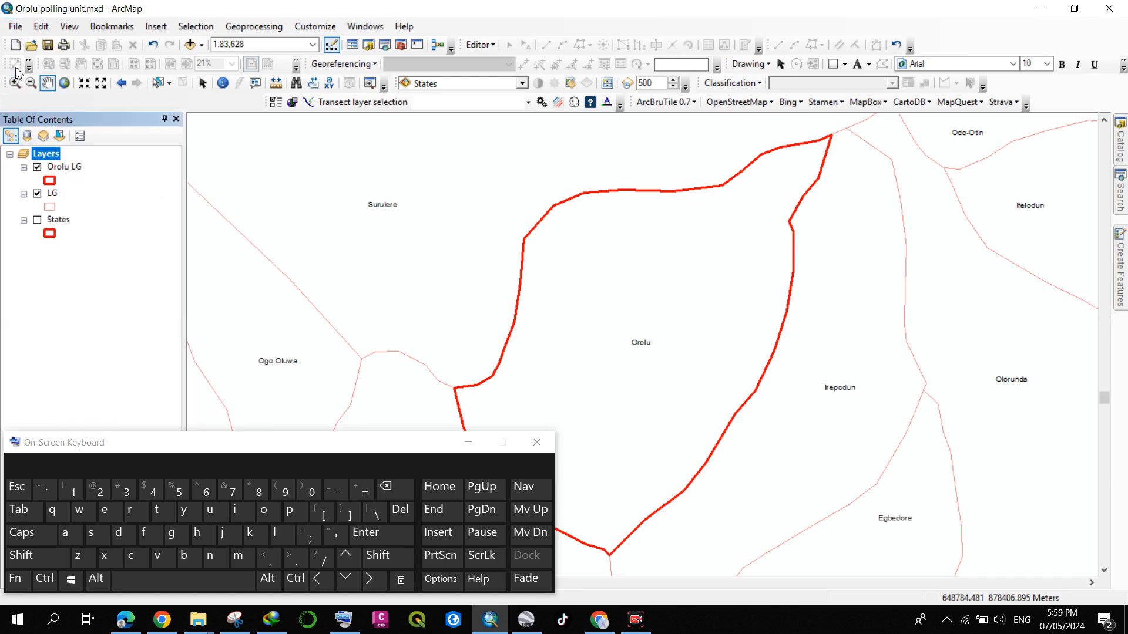
click(18, 27)
click(21, 28)
right_click(17, 31)
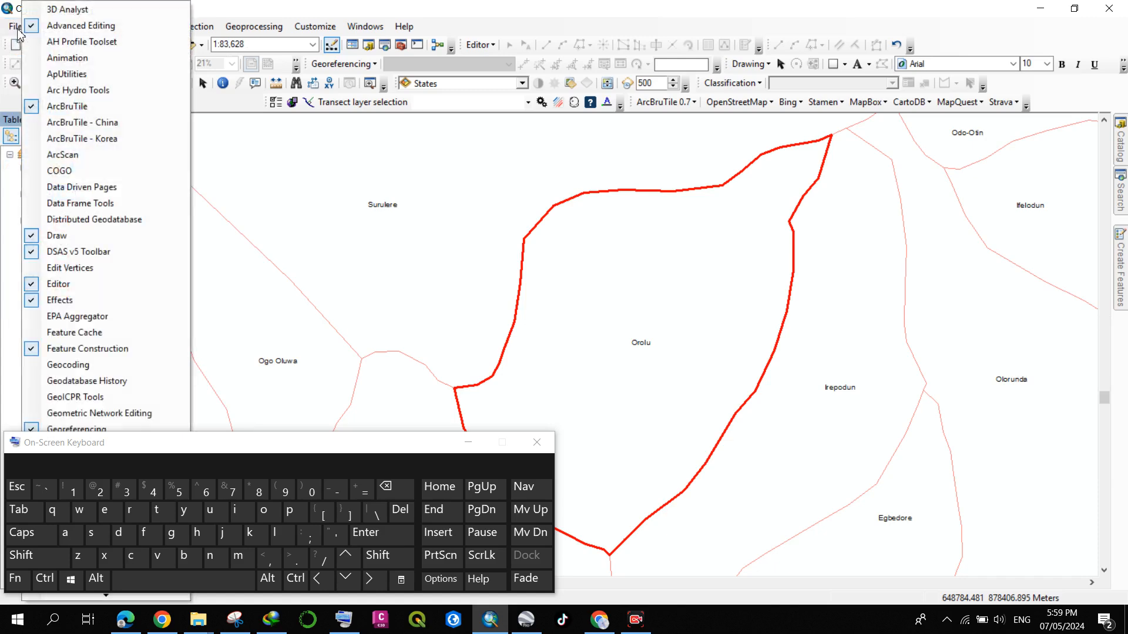
click(18, 30)
mouse_move(118, 160)
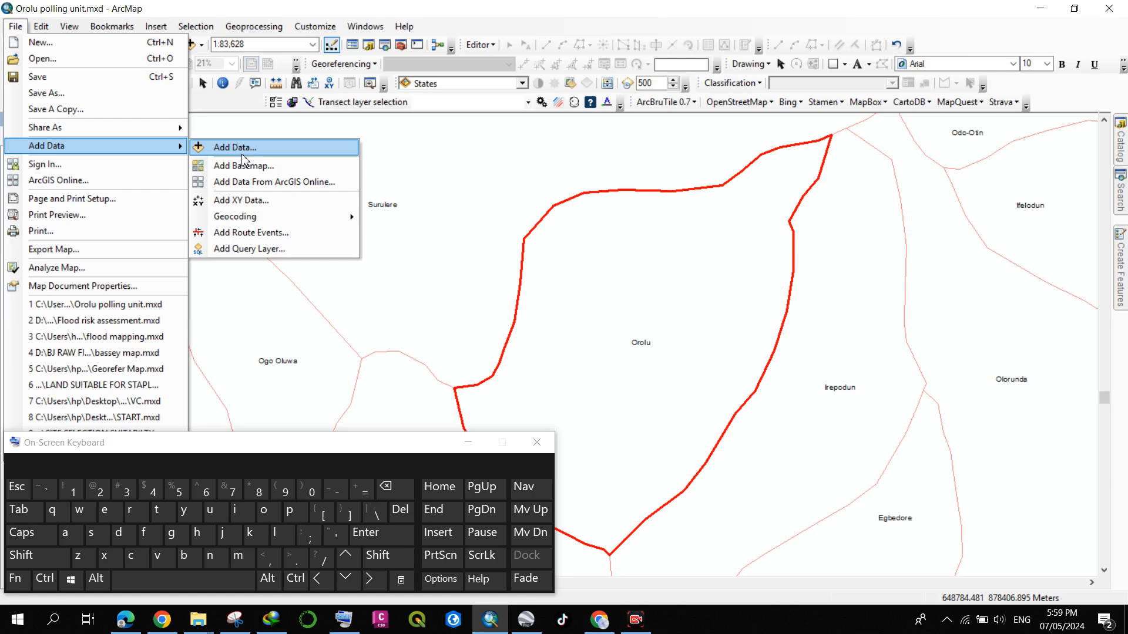
click(247, 198)
click(674, 178)
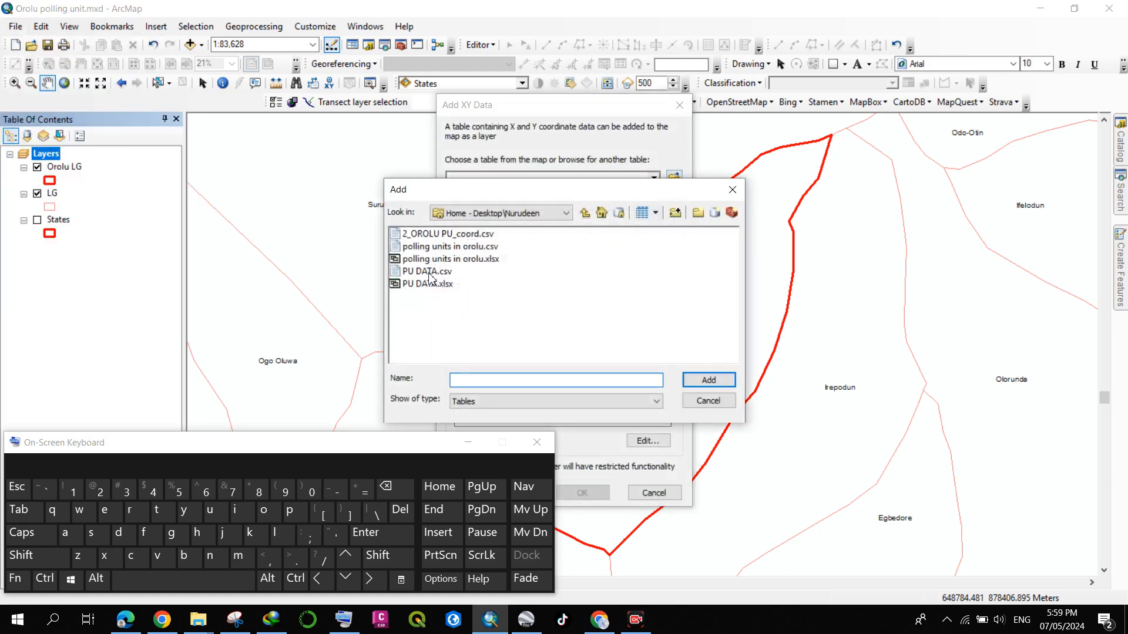
click(430, 274)
click(683, 382)
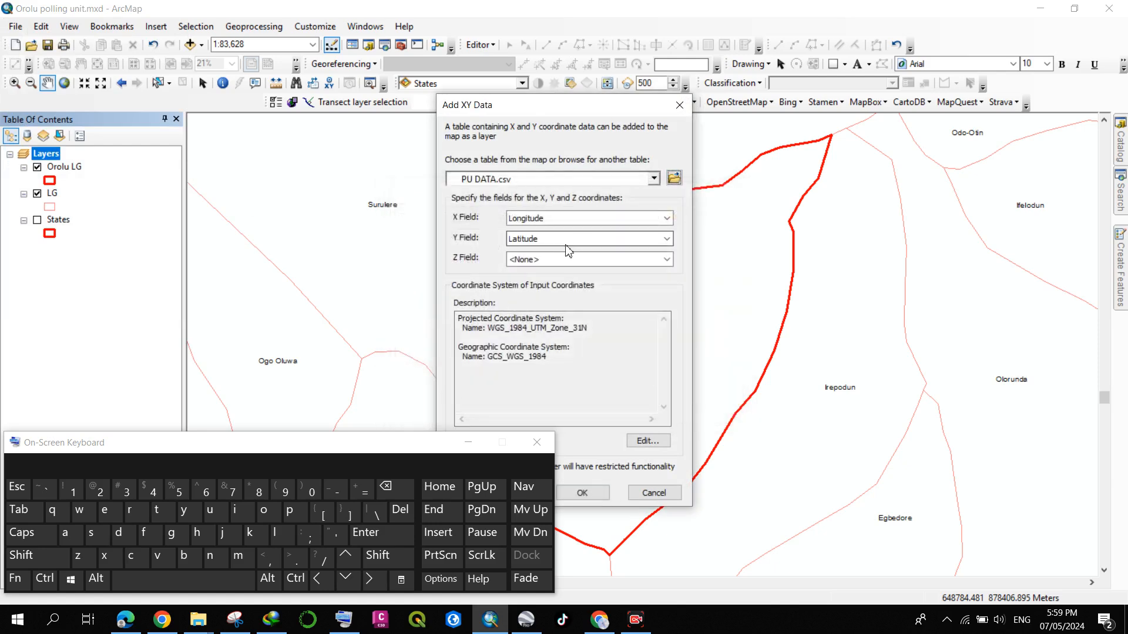
Step: Set the input coordinate system to the geographic WGS 1984 and add the XY points to the map
click(652, 444)
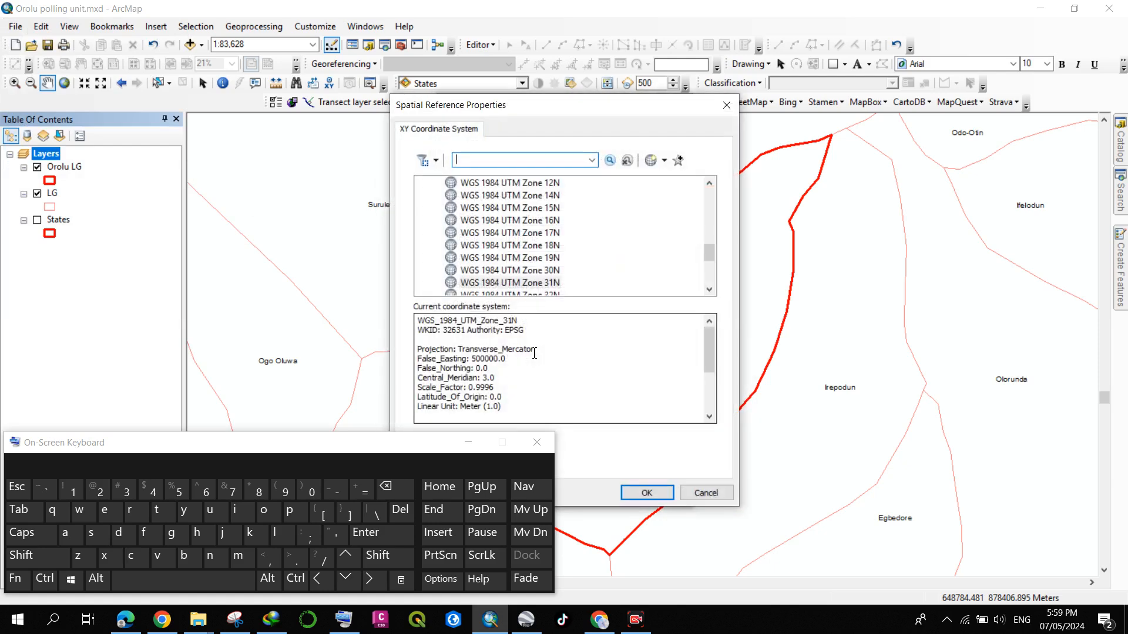
scroll(514, 244, up, 6)
scroll(514, 243, down, 3)
scroll(515, 244, down, 3)
click(491, 232)
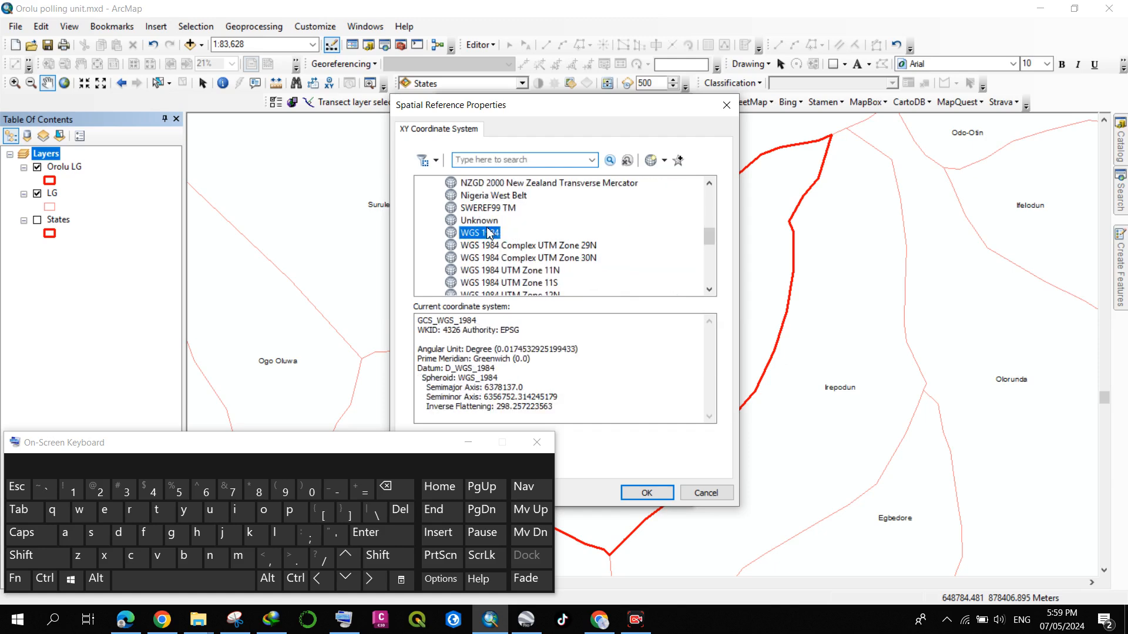
click(647, 494)
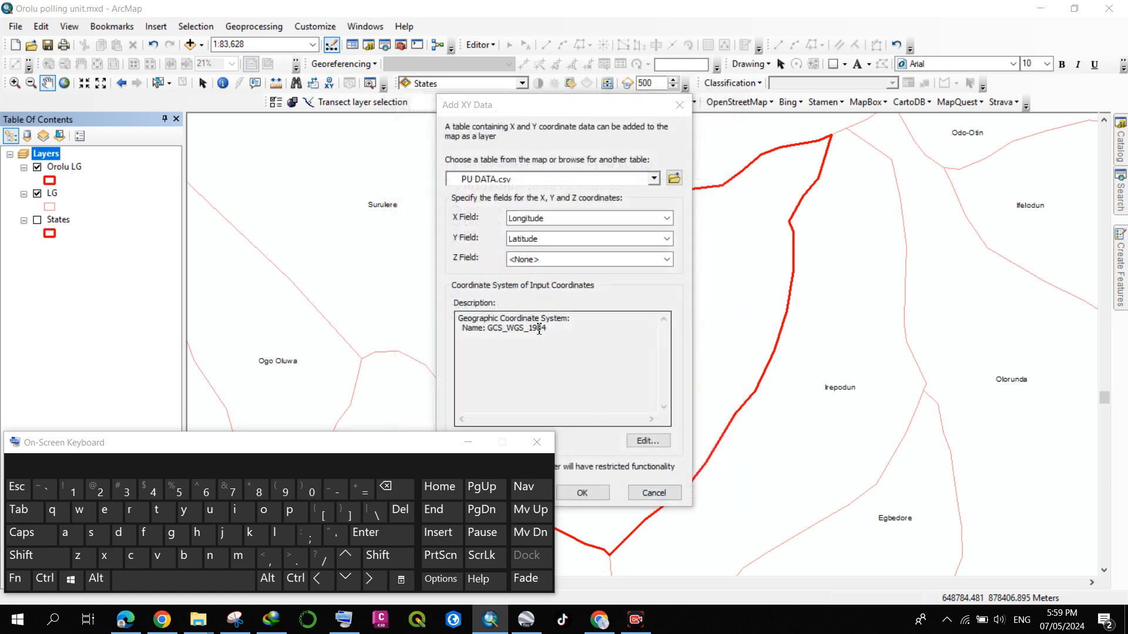
click(598, 501)
click(624, 390)
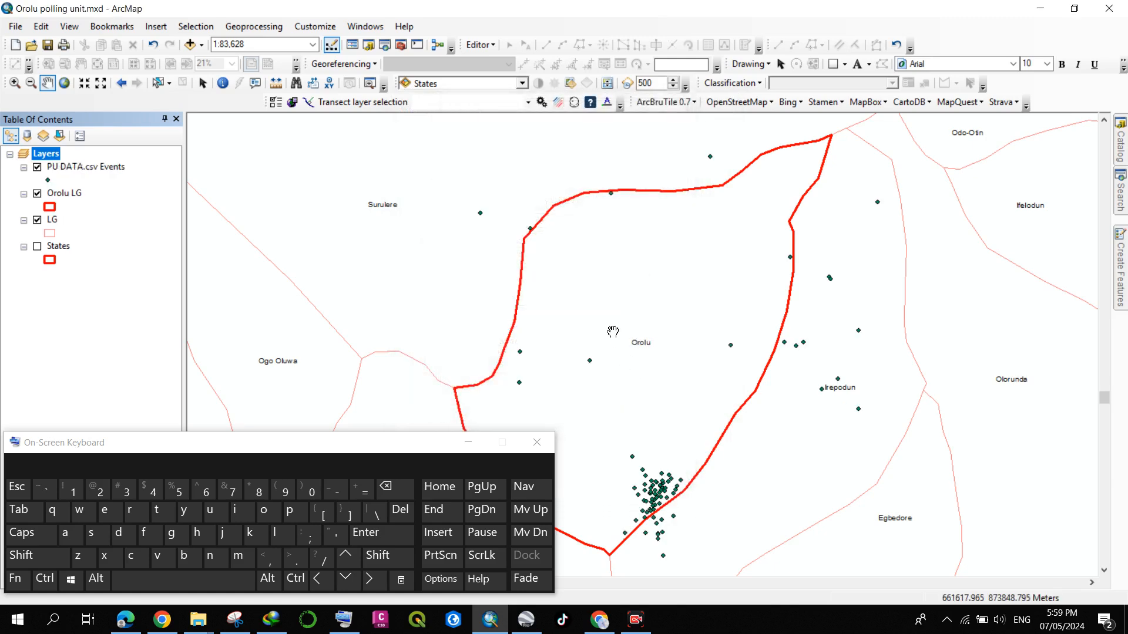
Step: Clear the On-Screen Keyboard out of the way and examine where the polling unit points fall relative to the Orolu boundary
click(470, 446)
drag(699, 444, 649, 394)
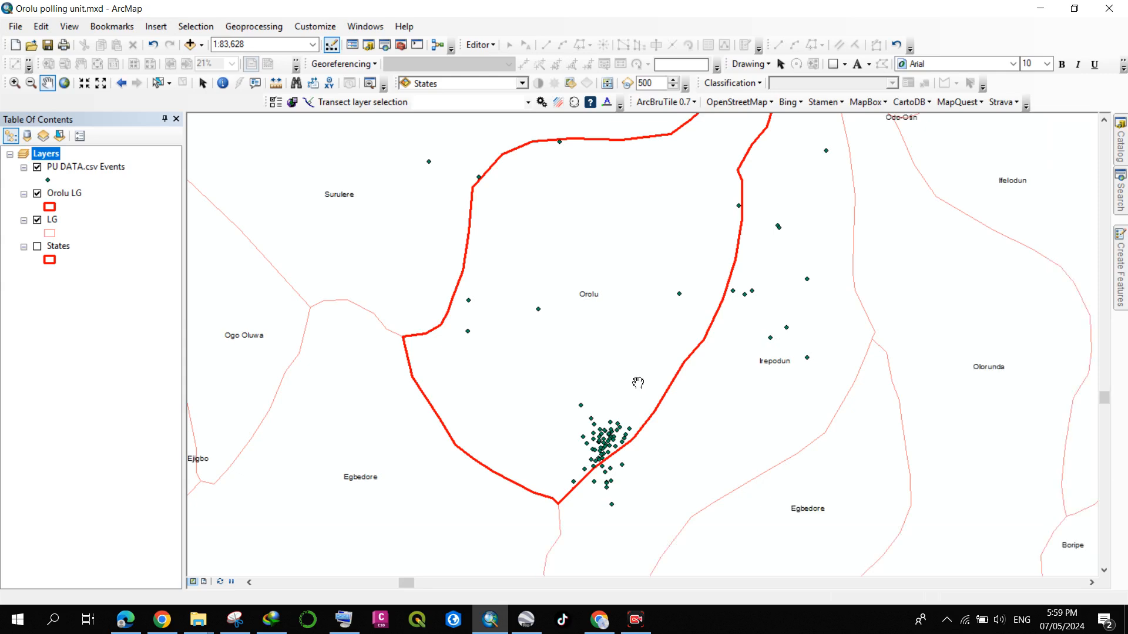
drag(623, 443, 613, 495)
drag(685, 273, 612, 307)
drag(617, 382, 625, 364)
drag(629, 212, 617, 252)
mouse_move(579, 437)
mouse_down()
mouse_move(590, 400)
mouse_move(568, 418)
mouse_up()
drag(571, 342, 572, 359)
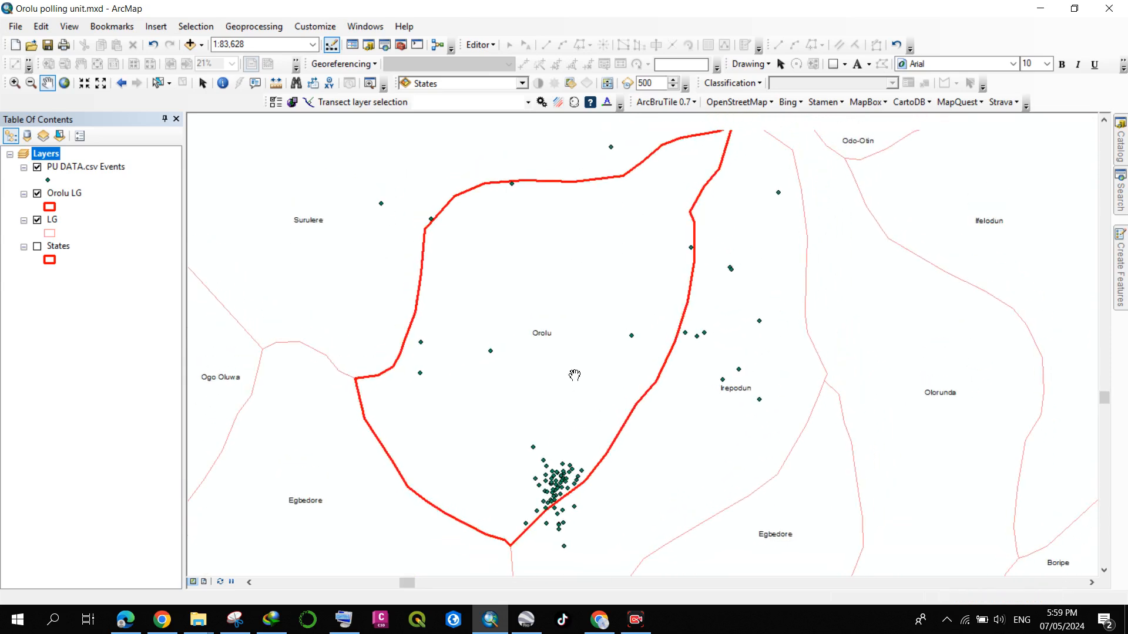
drag(633, 298, 644, 332)
drag(612, 412, 613, 393)
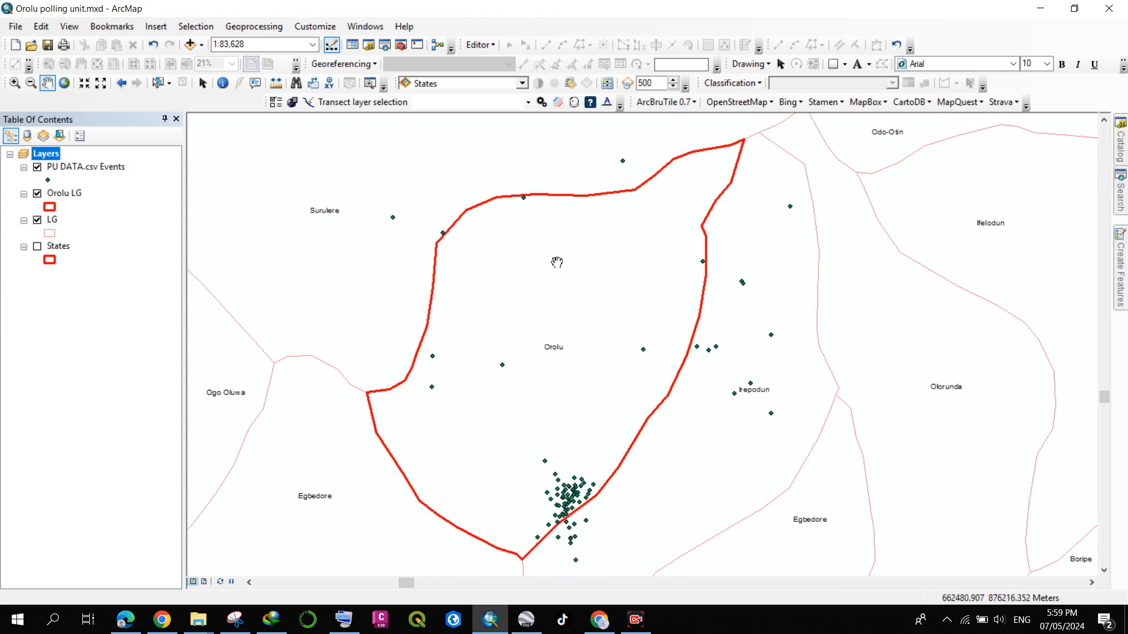
Step: Start a data export of the PU DATA.csv Events layer and set the output location to the polling unit project's folder on the Desktop
right_click(97, 170)
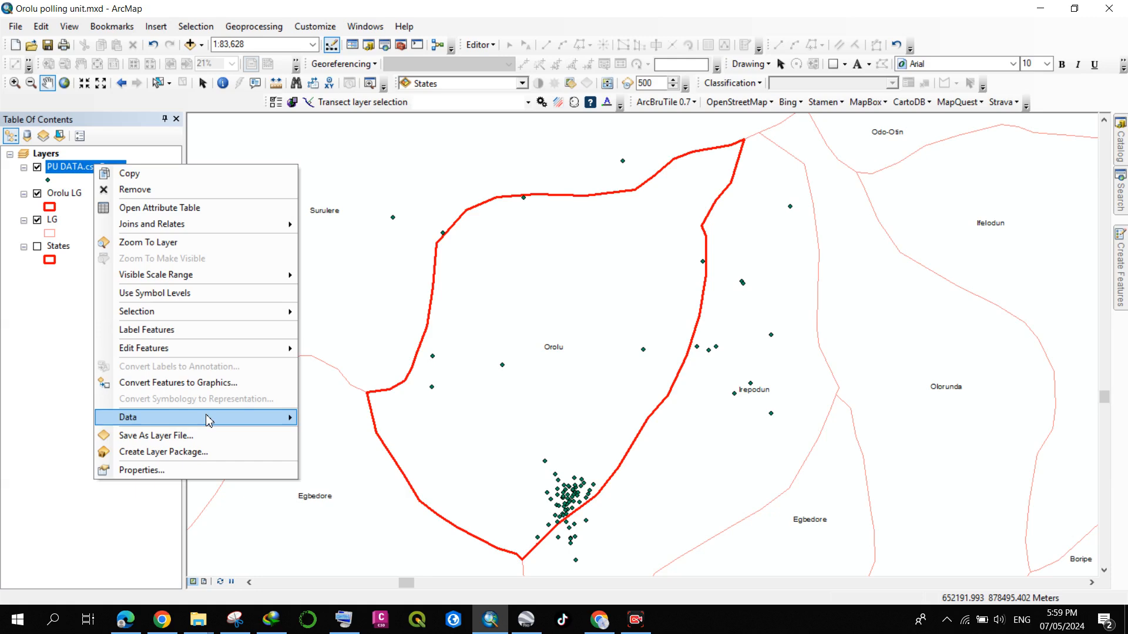
mouse_move(206, 421)
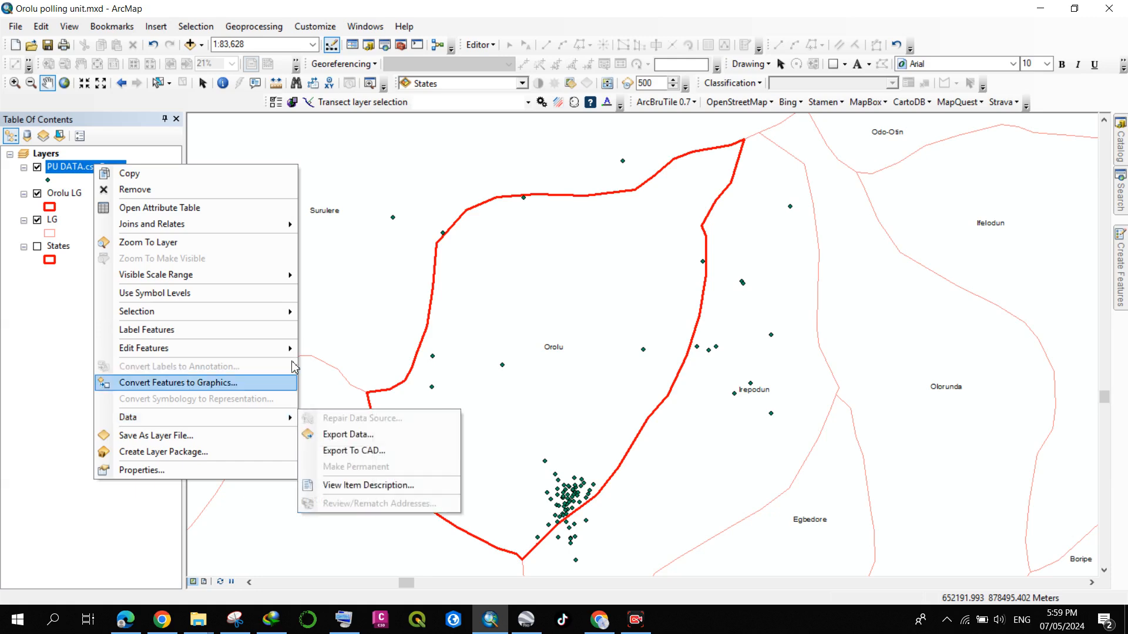
click(332, 434)
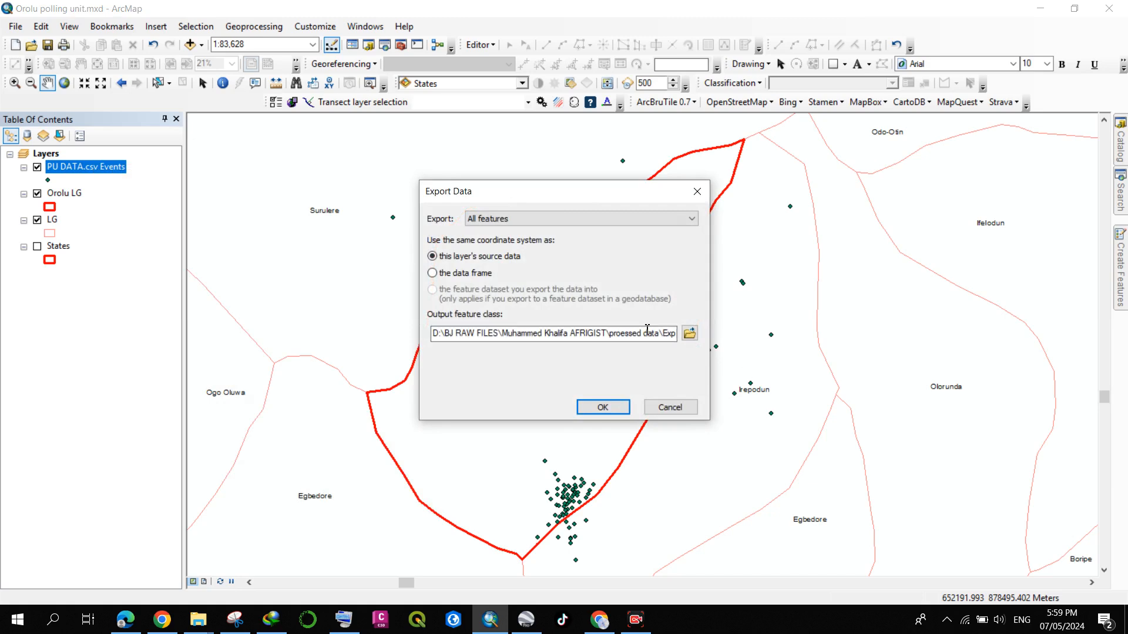
click(689, 333)
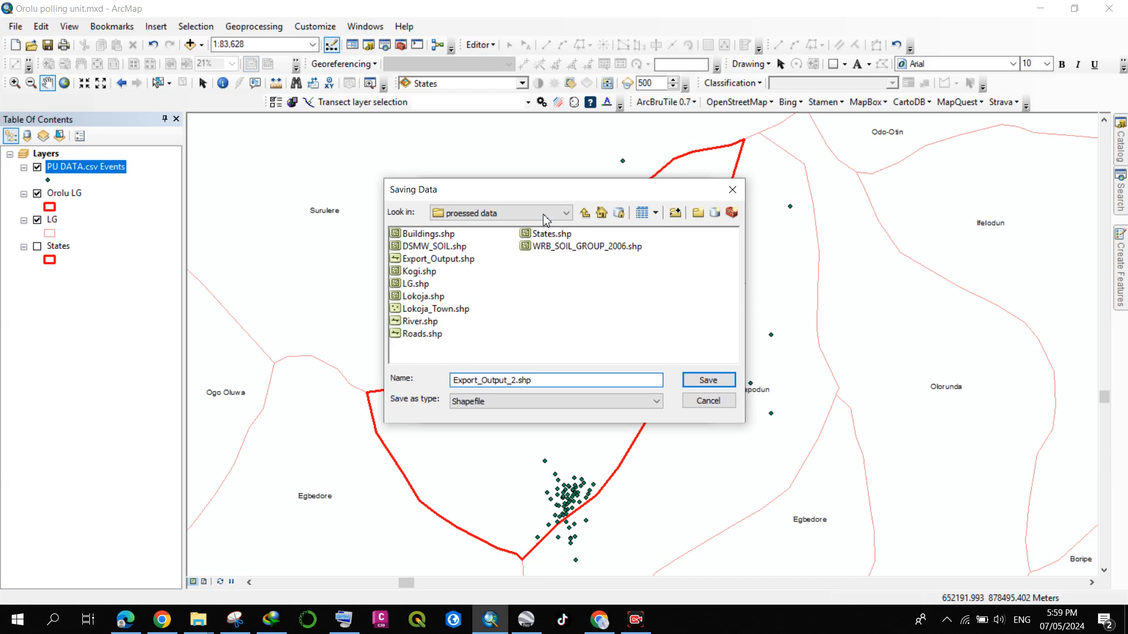
click(567, 213)
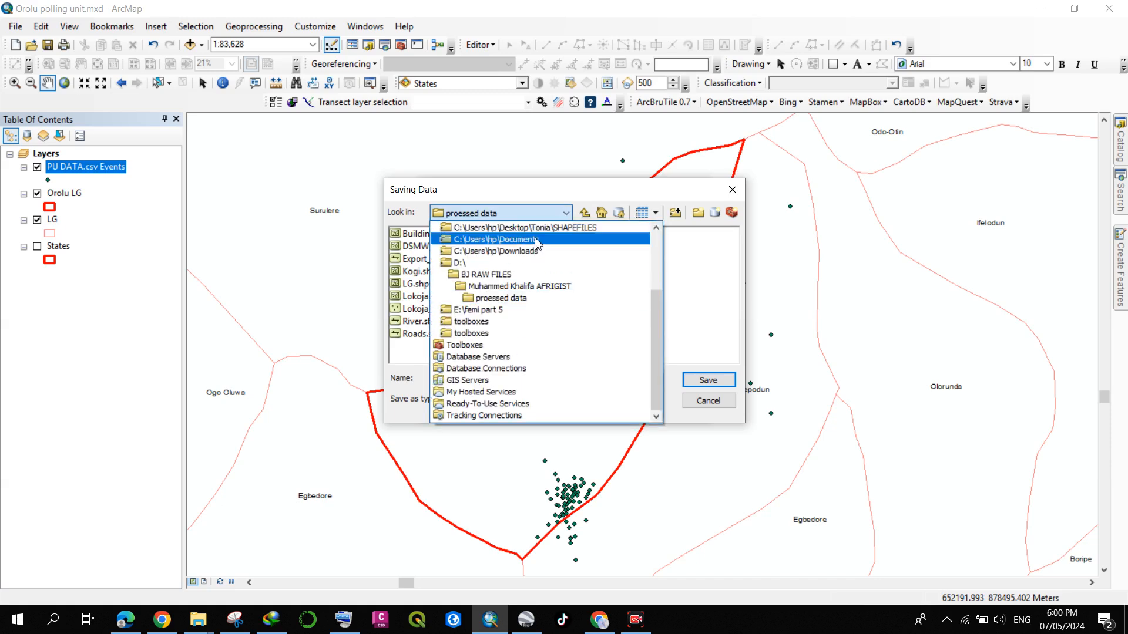
scroll(535, 239, up, 3)
click(526, 264)
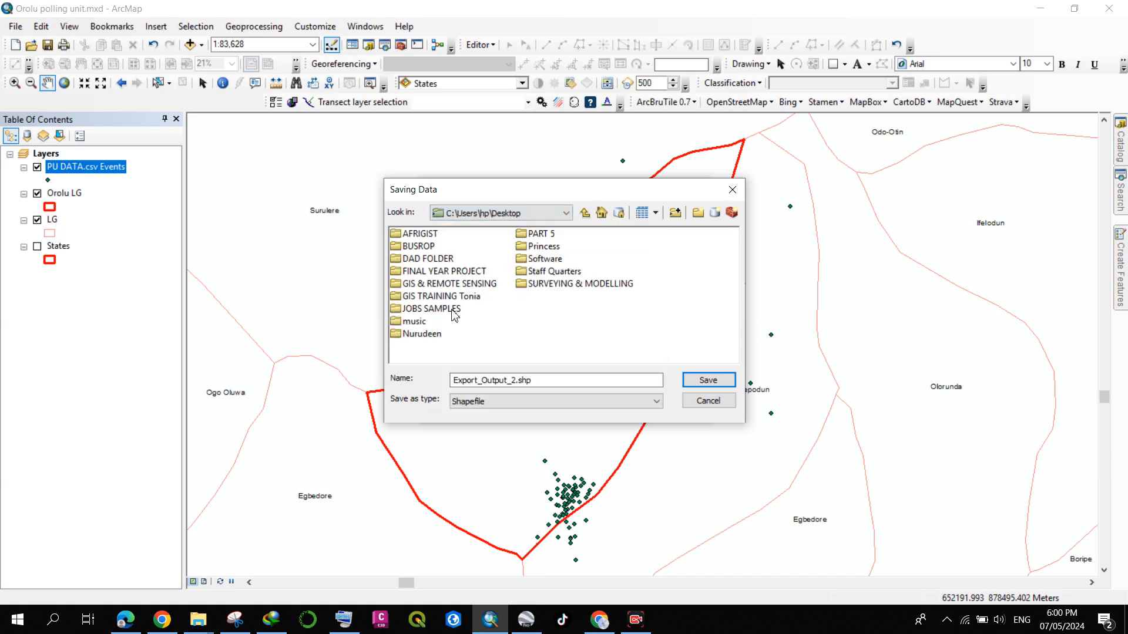
double_click(422, 333)
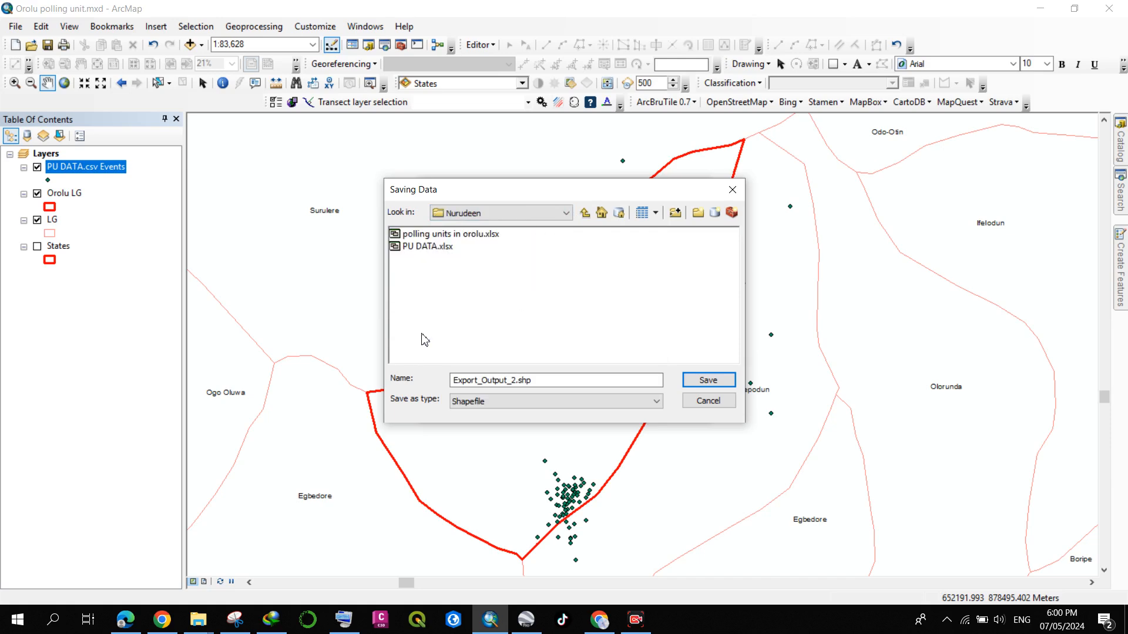
Step: Create a new folder named shp in the save location and open it
click(698, 212)
text(shp)
click(491, 299)
double_click(409, 235)
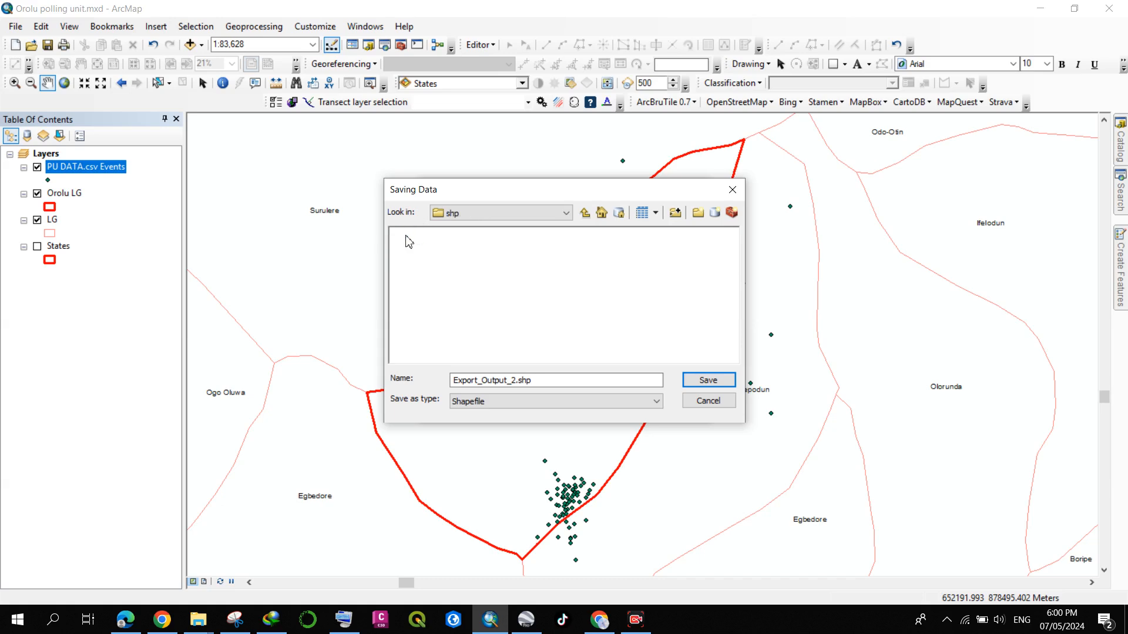
Step: Export all features to the shapefile "polling units" using the layer's source coordinate system, and add it to the map
drag(558, 380, 436, 379)
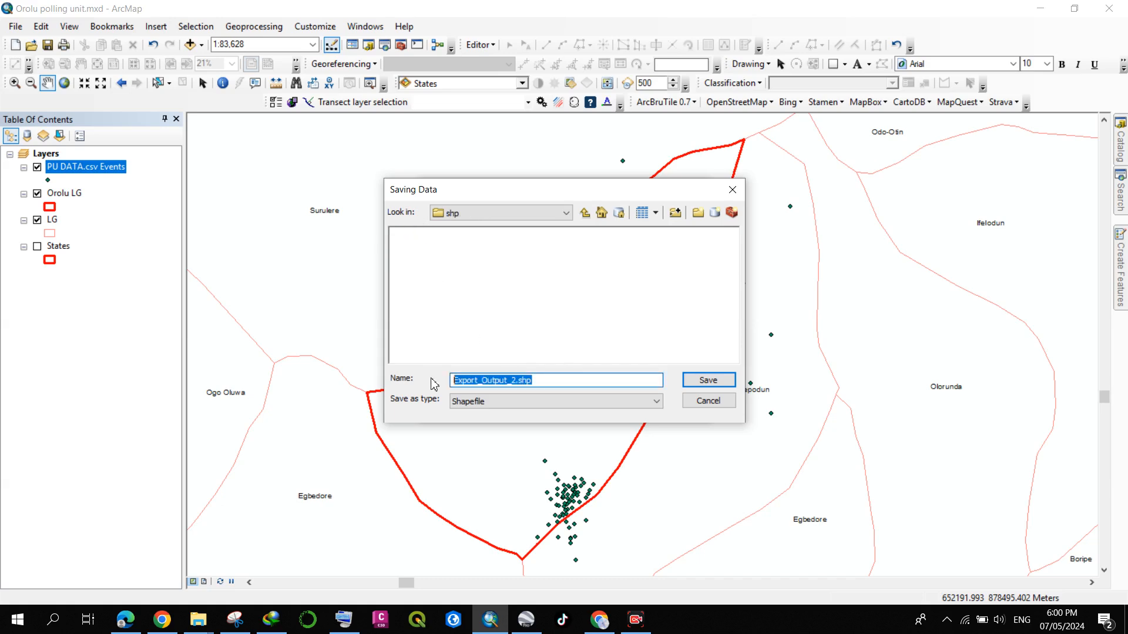
text(pollig)
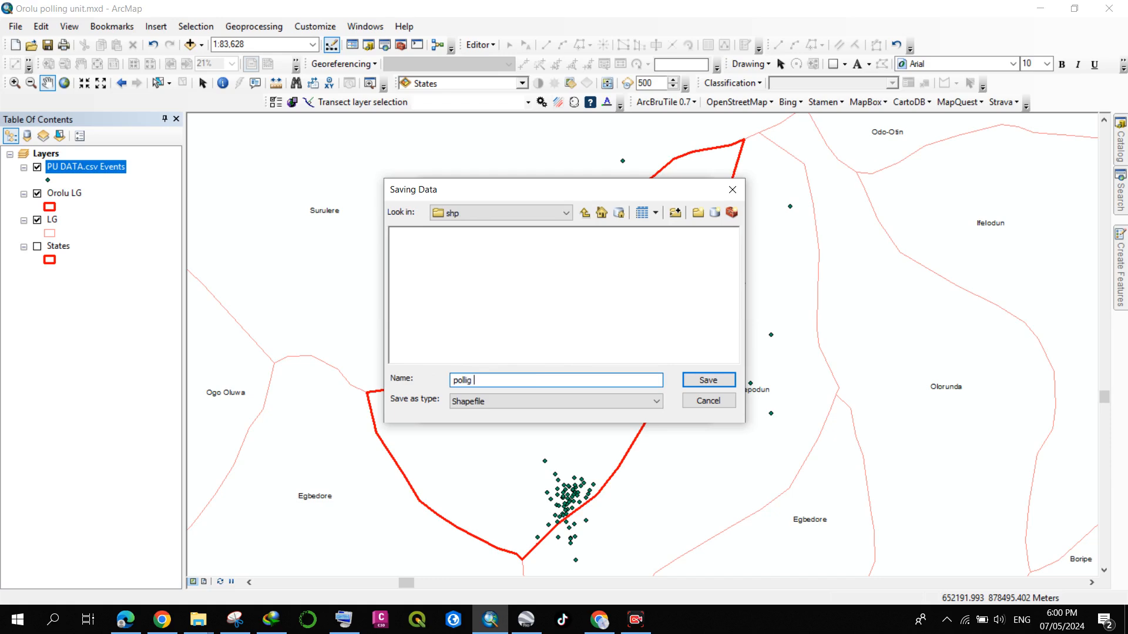
text( units)
click(708, 380)
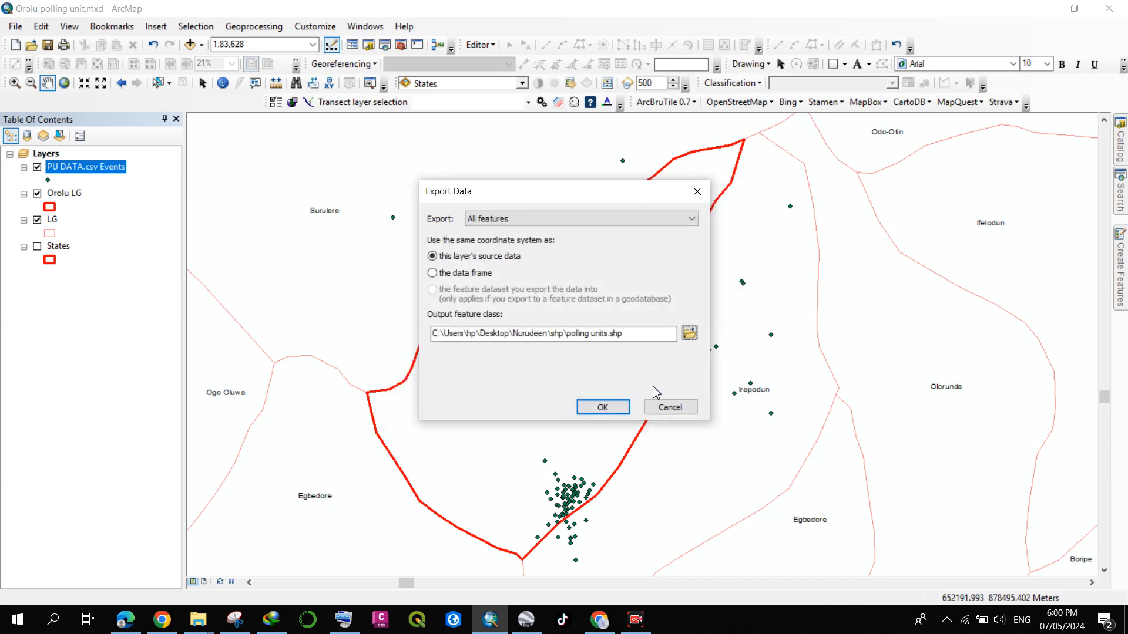
click(605, 411)
click(614, 362)
Step: Remove the PU DATA.csv Events and States layers from the map
click(86, 192)
right_click(100, 193)
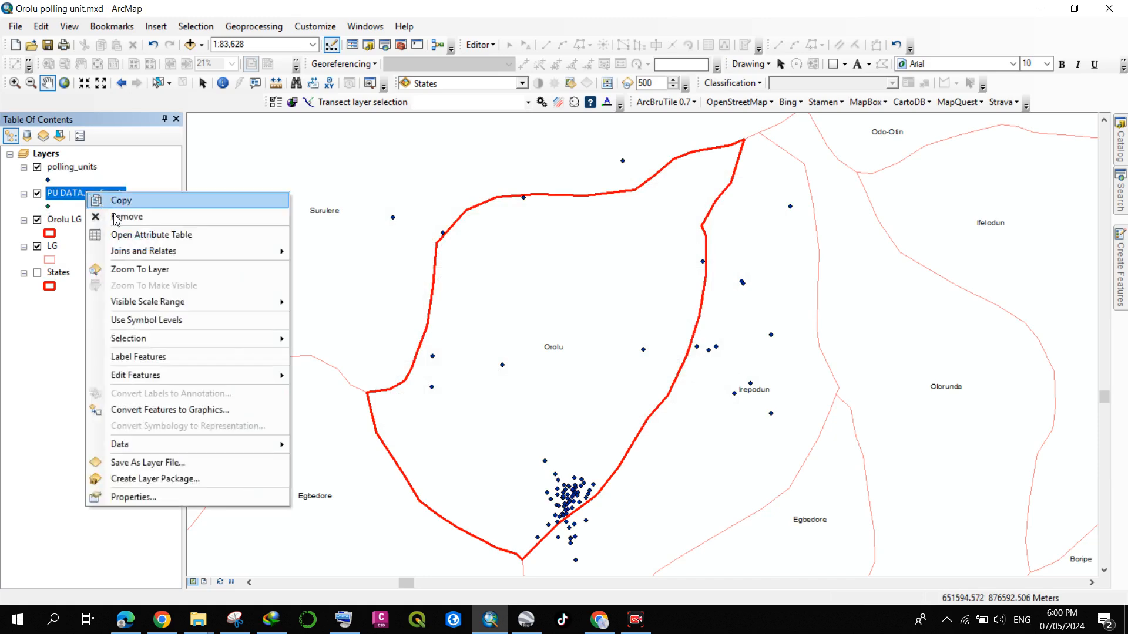
click(132, 216)
drag(563, 247, 540, 247)
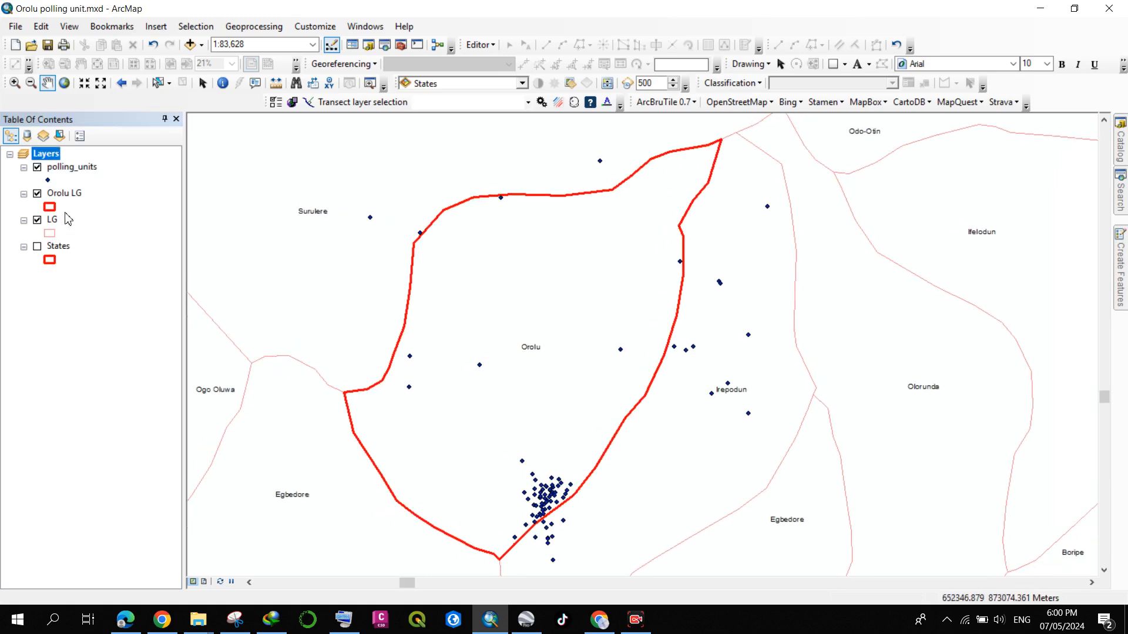
click(66, 245)
right_click(65, 245)
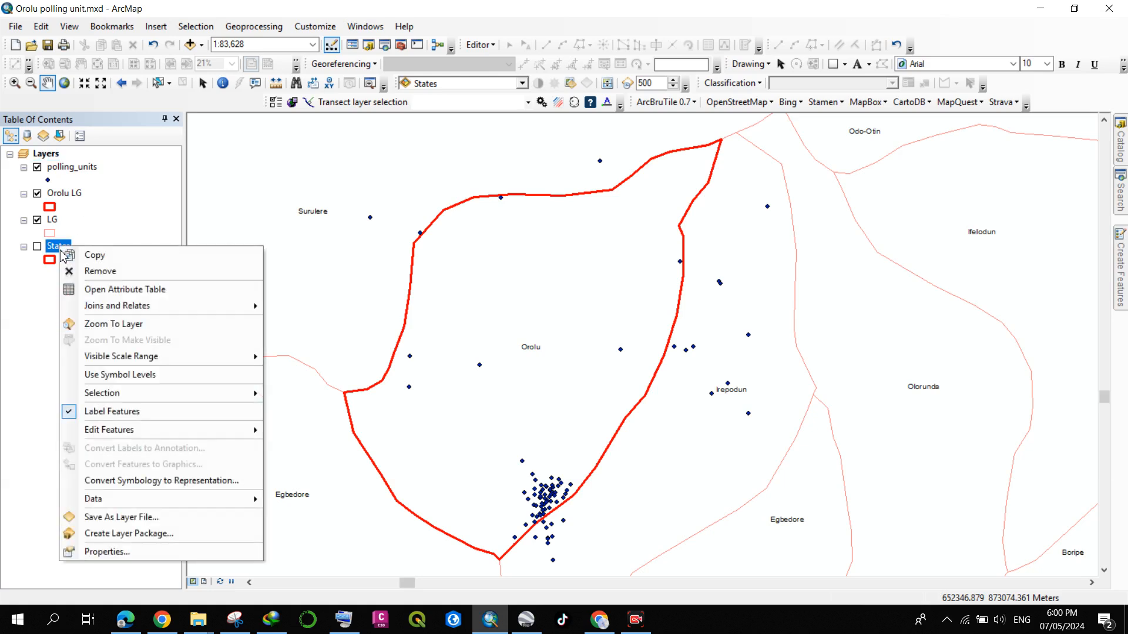
click(88, 277)
drag(576, 333, 517, 366)
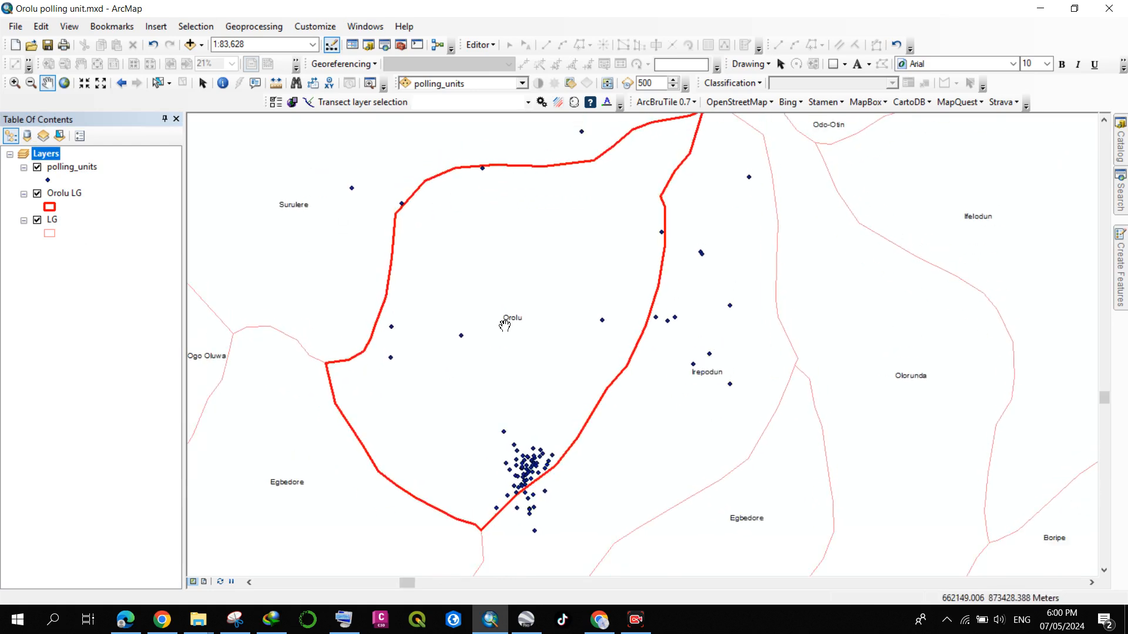
drag(485, 280, 504, 353)
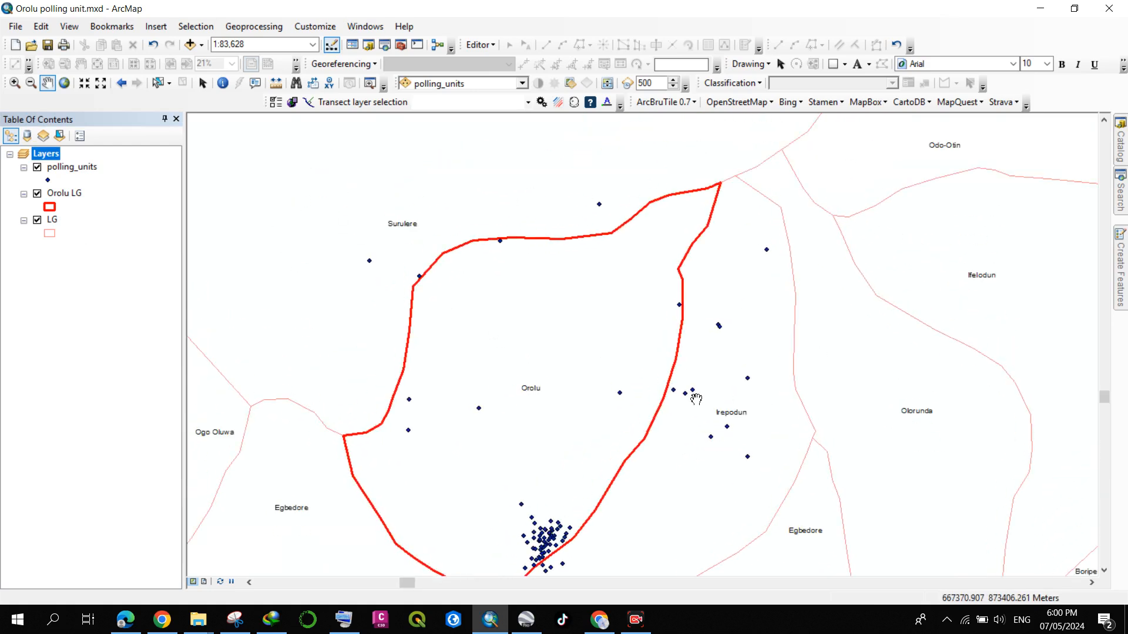
drag(695, 397, 689, 373)
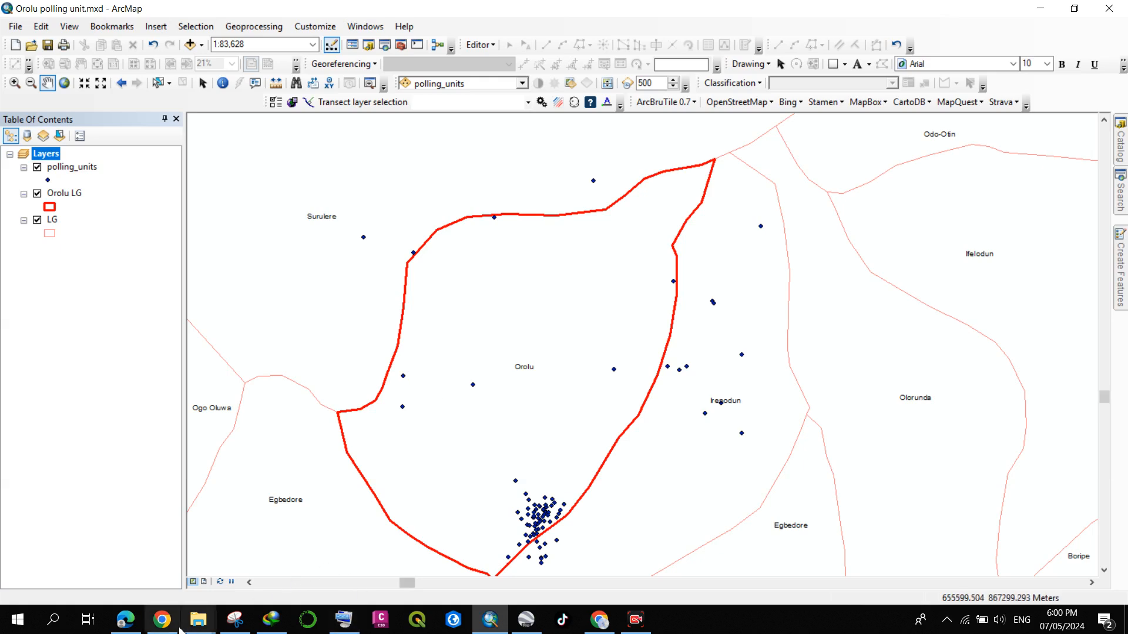
Step: Switch to Chrome, open the BBBike extract site (extract.bbbike.org) and enter Orolu as the name of the area to extract
click(163, 620)
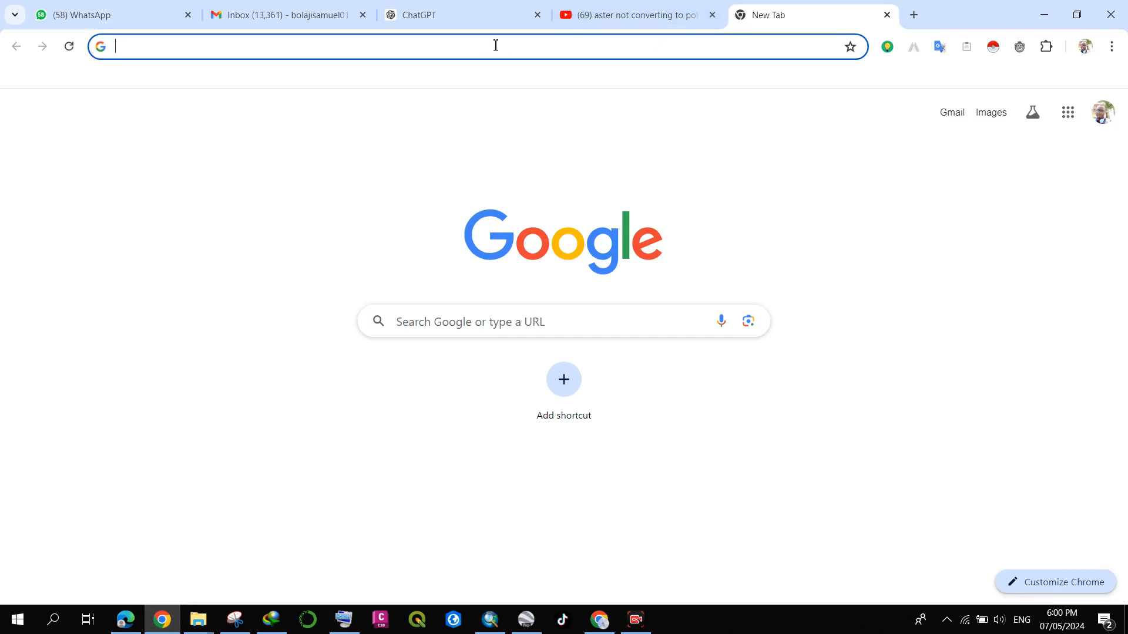
click(495, 45)
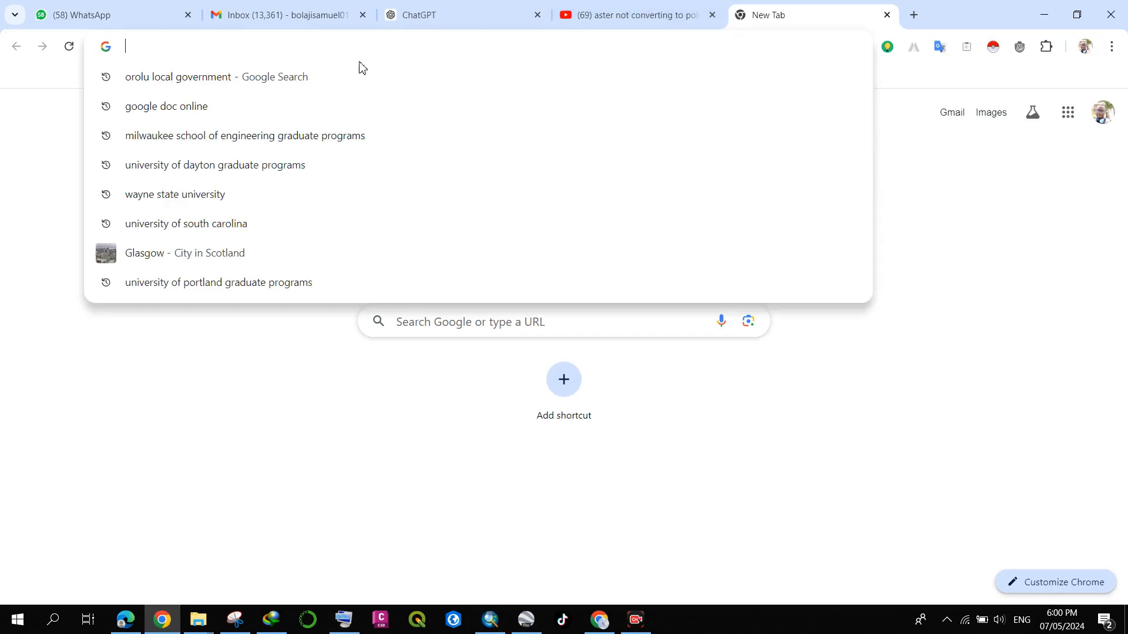
text(bb)
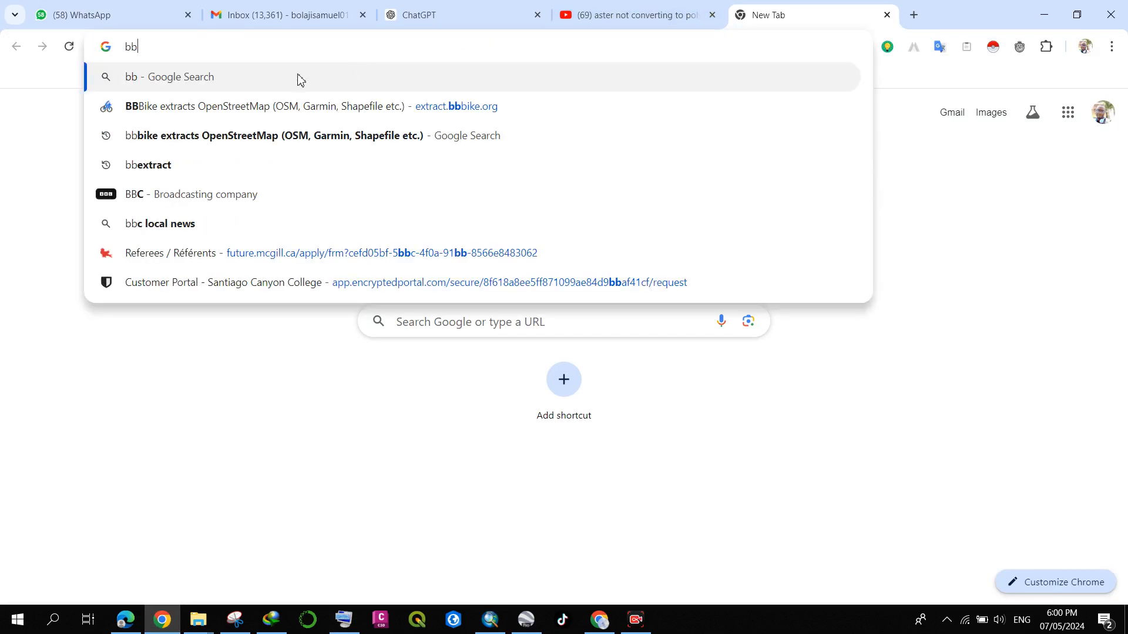
click(260, 114)
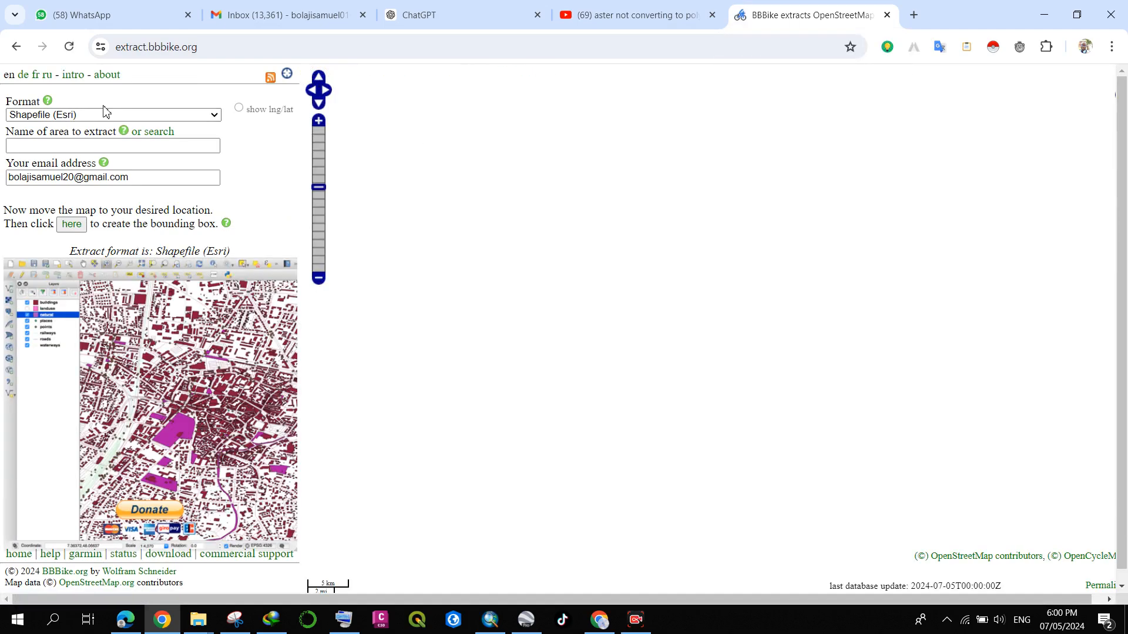
click(79, 145)
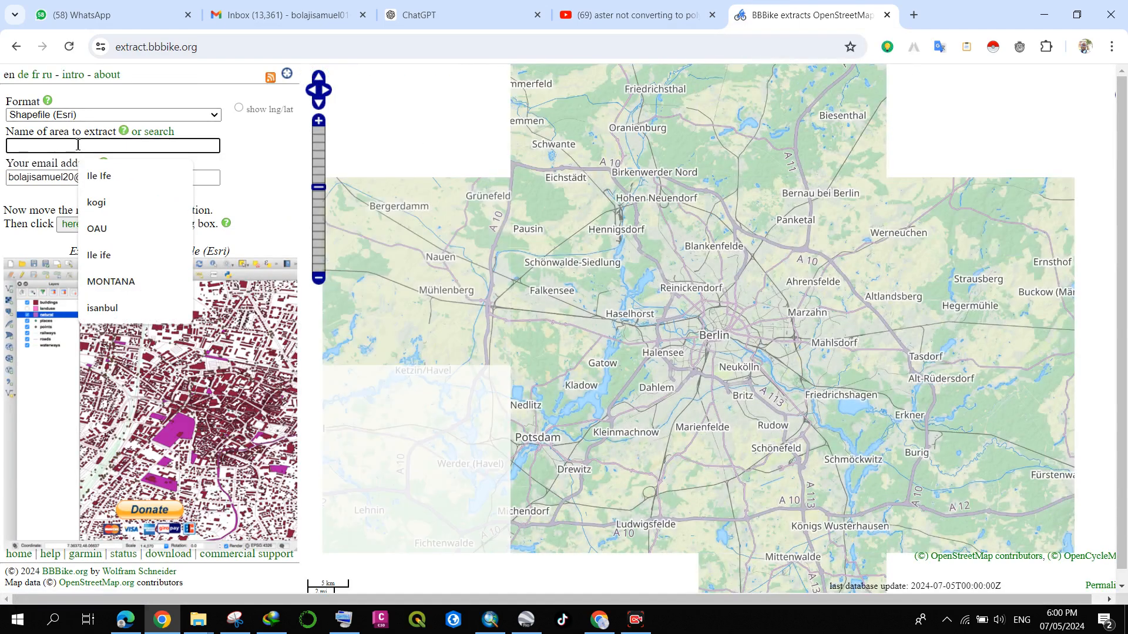
text(Orolu)
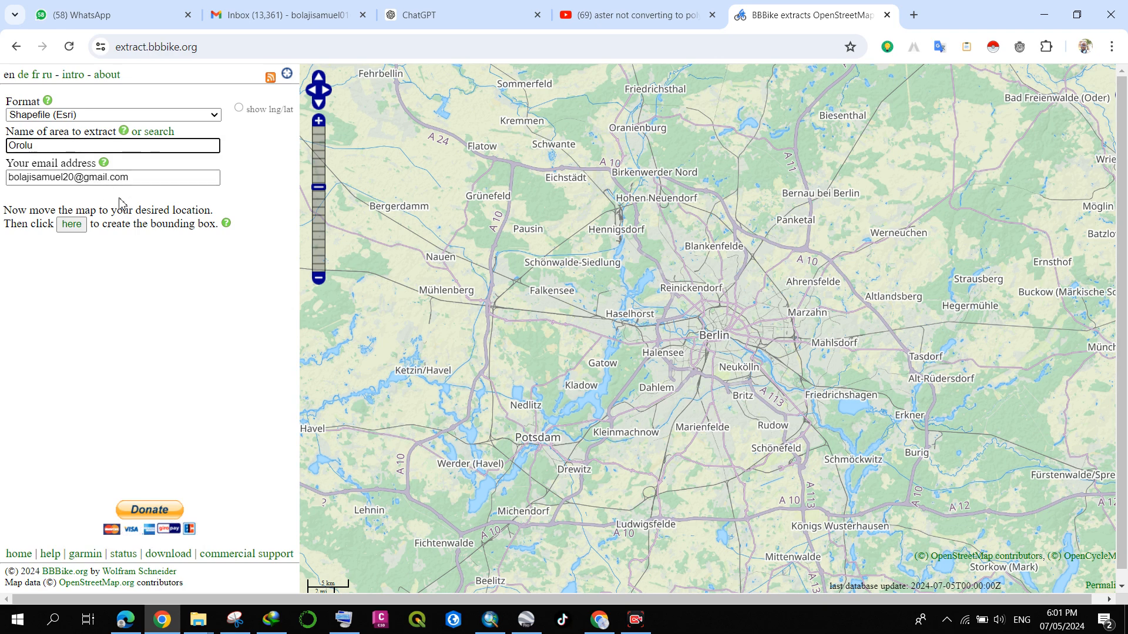
Step: Look for Orolu on the extract map around Osogbo in southwestern Nigeria, and check its location in Google Earth Pro
scroll(729, 251, down, 8)
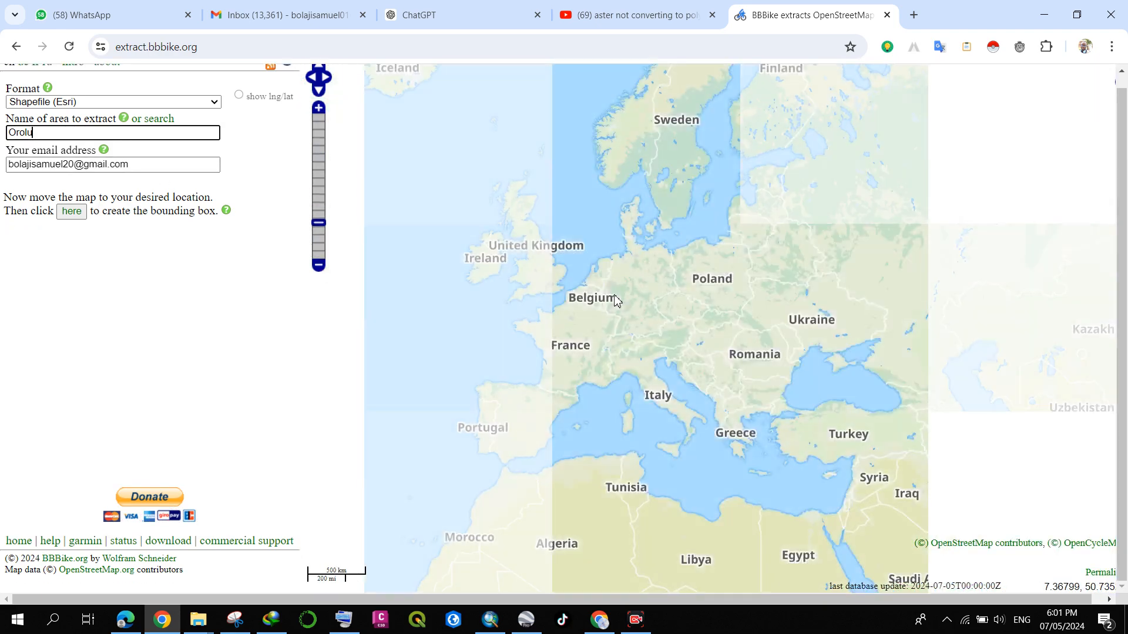
scroll(621, 416, down, 1)
scroll(621, 416, up, 3)
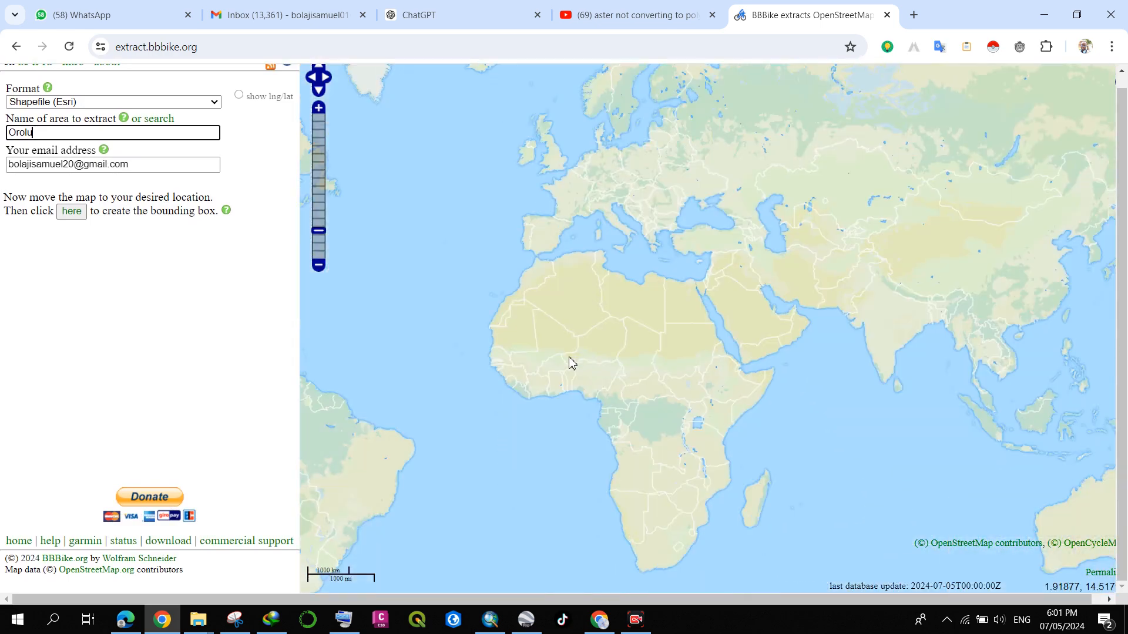
scroll(588, 405, up, 1)
scroll(658, 358, up, 1)
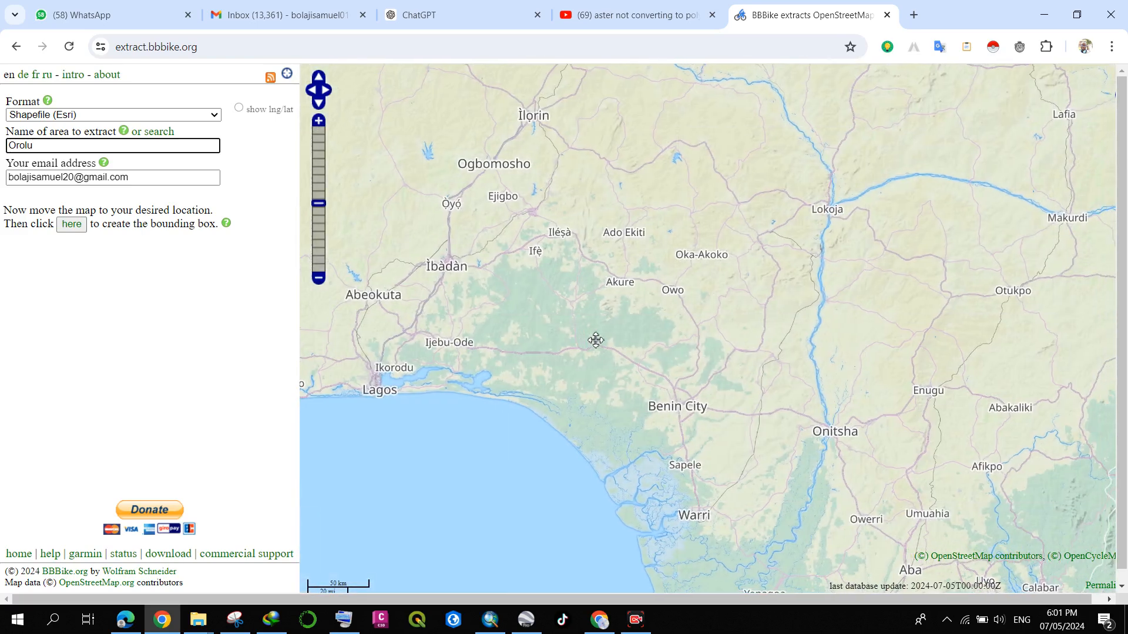
drag(506, 286, 511, 304)
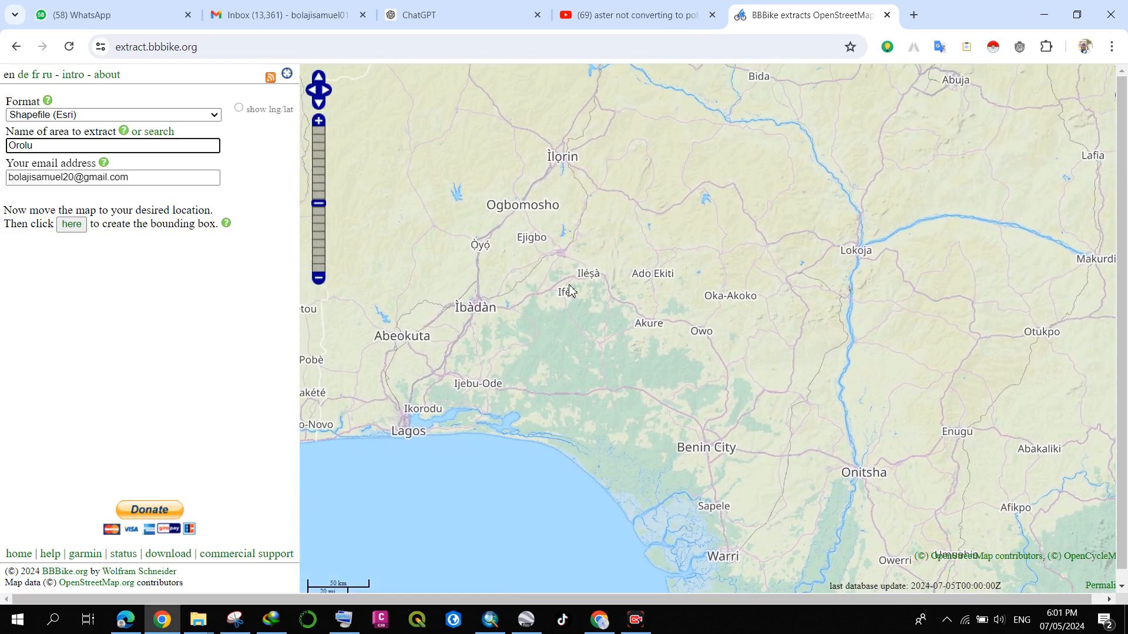
scroll(482, 233, up, 1)
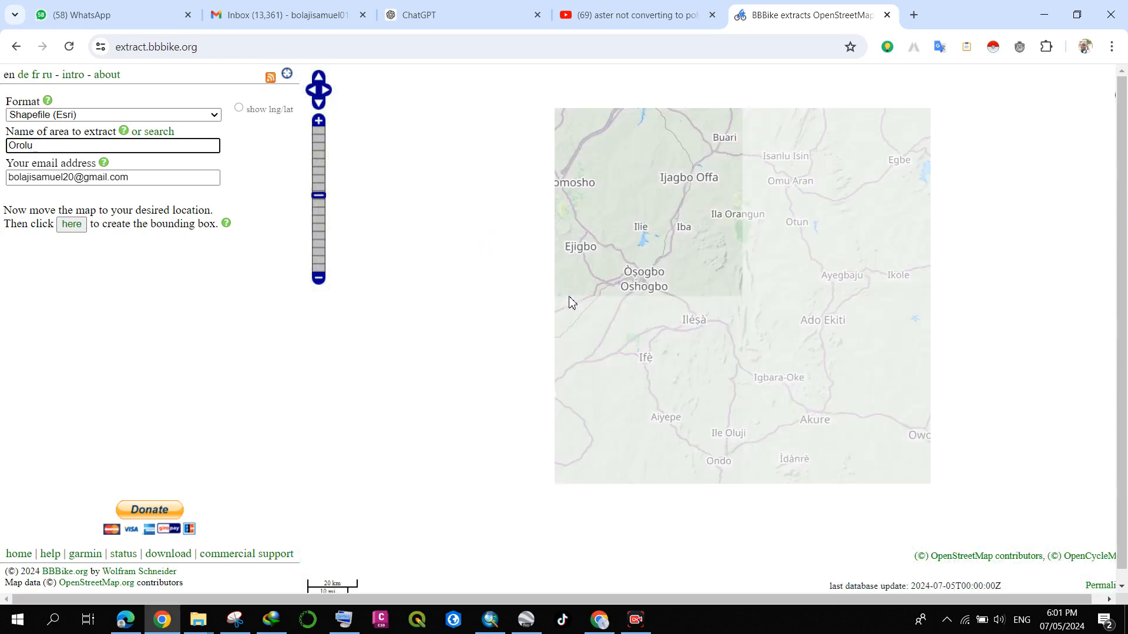
drag(618, 281, 584, 340)
scroll(481, 364, up, 1)
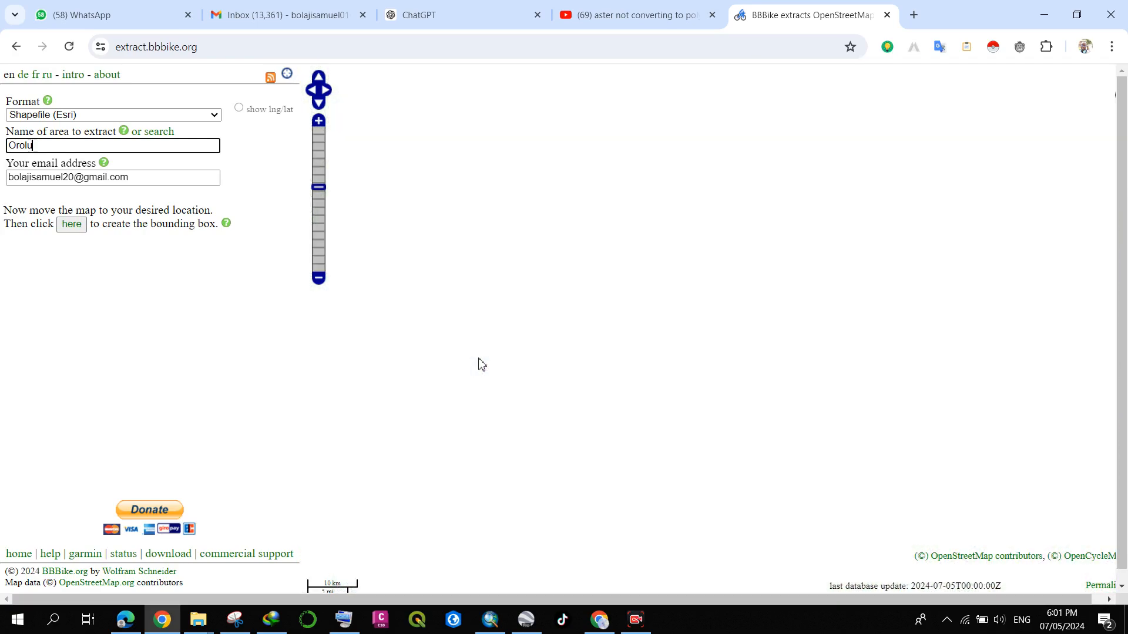
drag(532, 414, 585, 358)
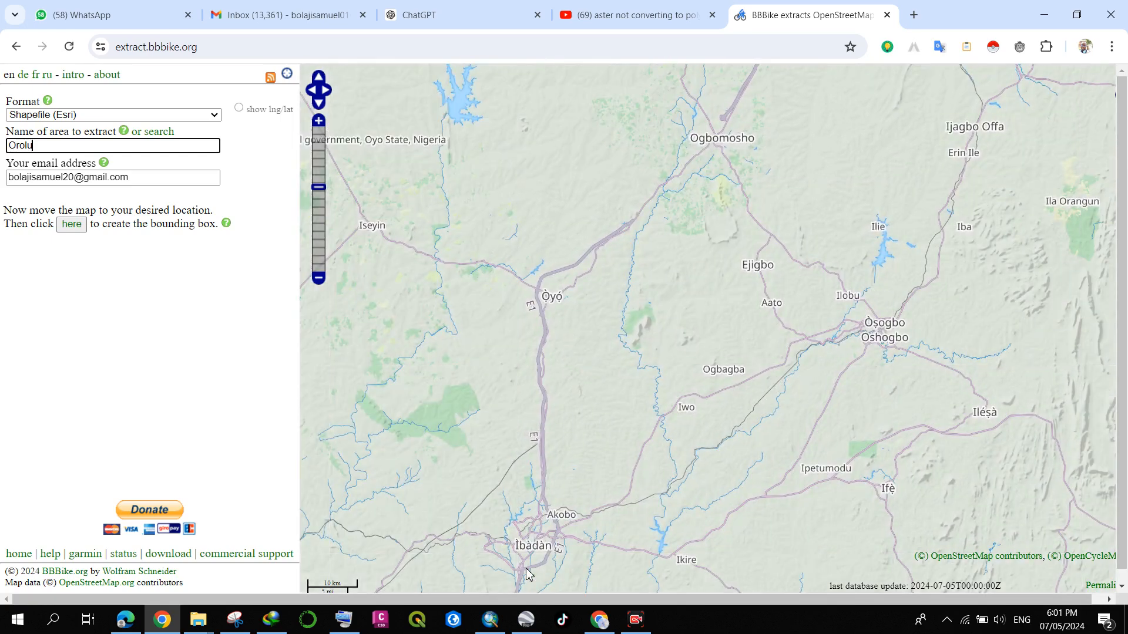
click(526, 620)
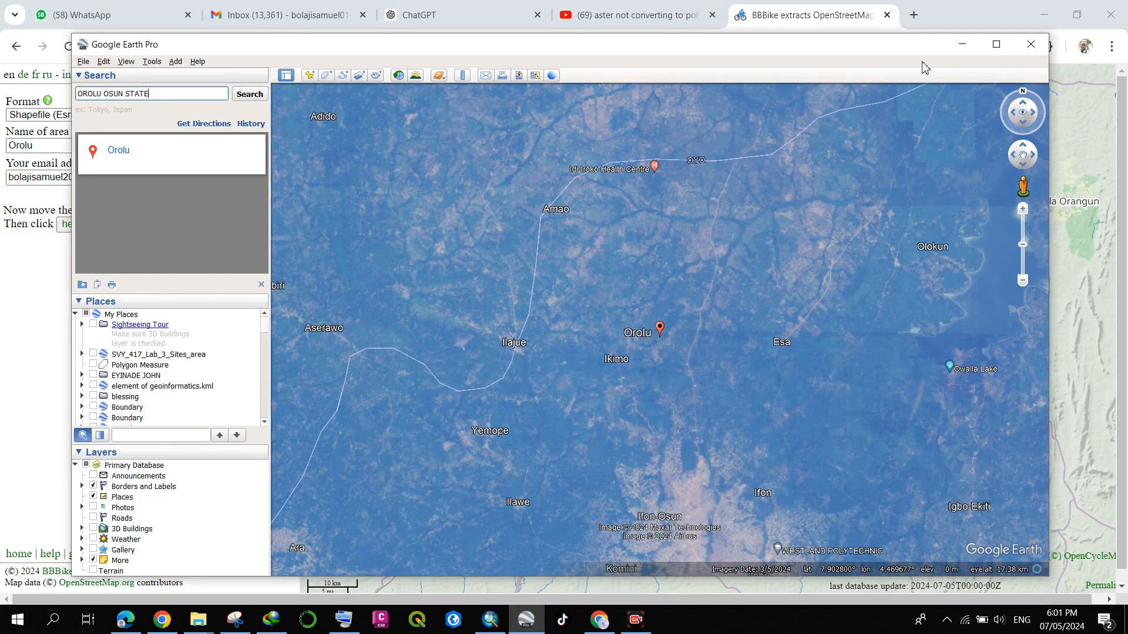
click(962, 46)
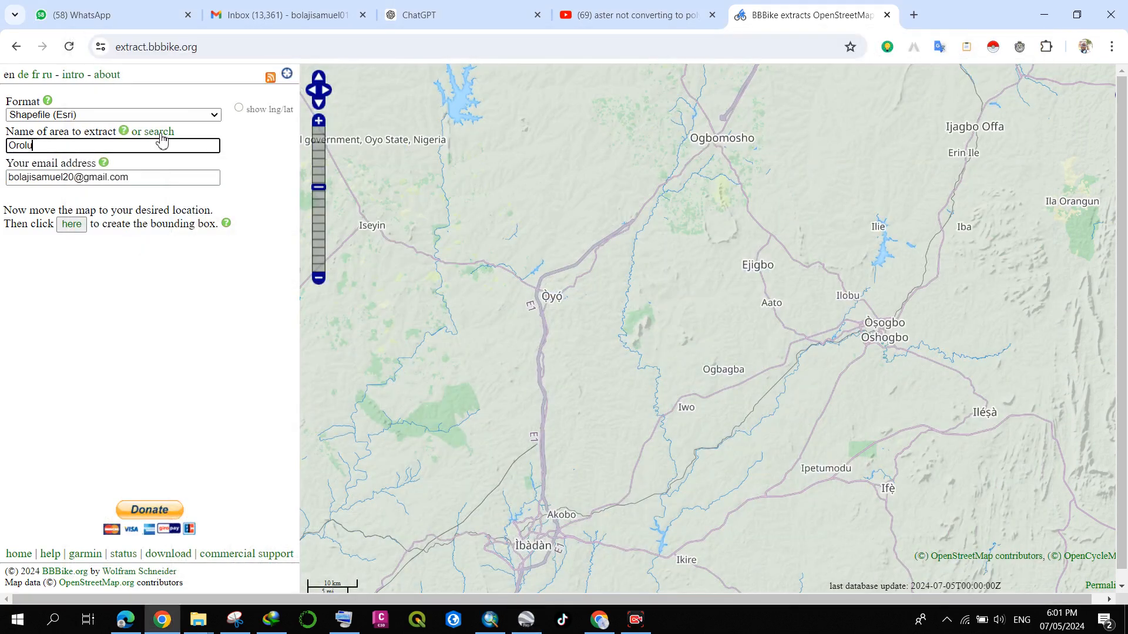
Step: Search BBBike for Orolu, pick Orolu, Osun State, Nigeria as the extract area and close the search dialog
click(162, 141)
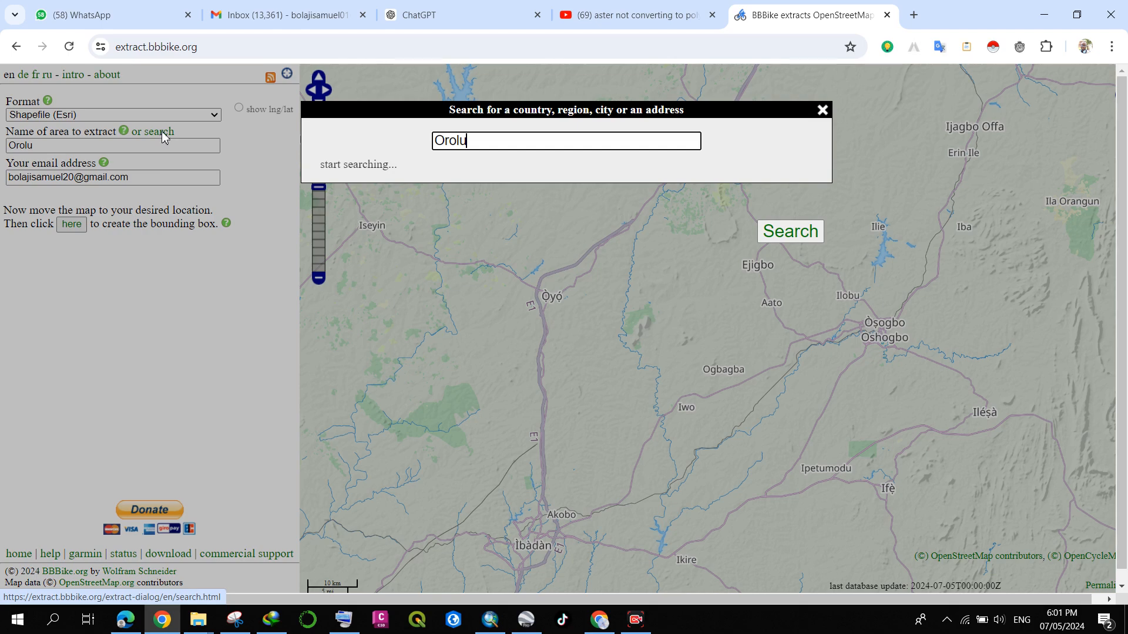
click(430, 182)
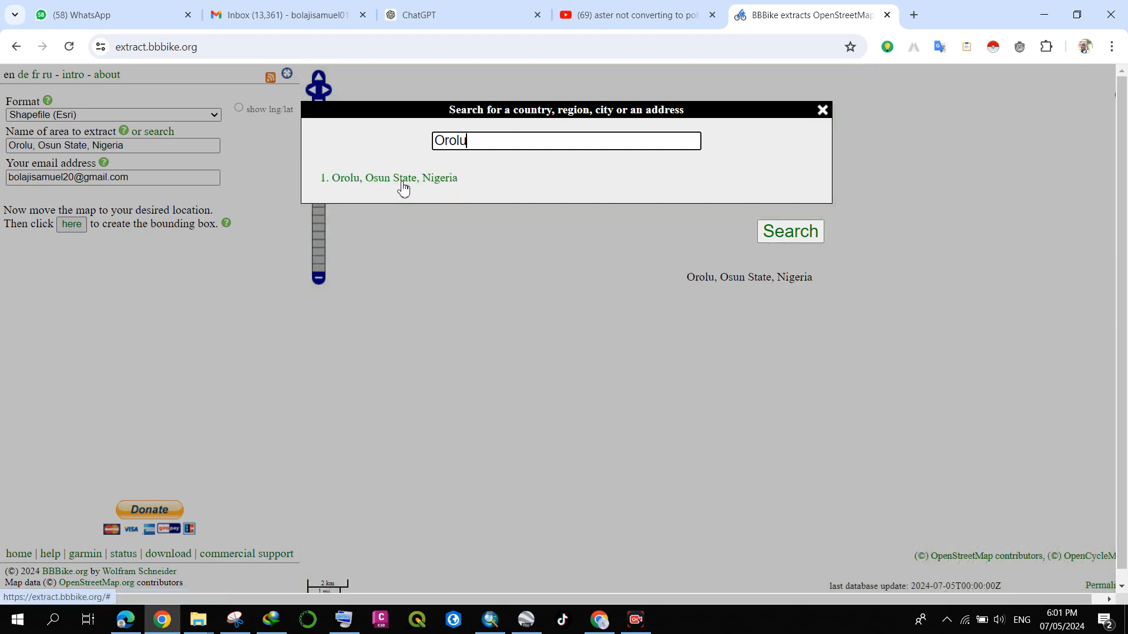
click(823, 110)
drag(595, 318, 467, 287)
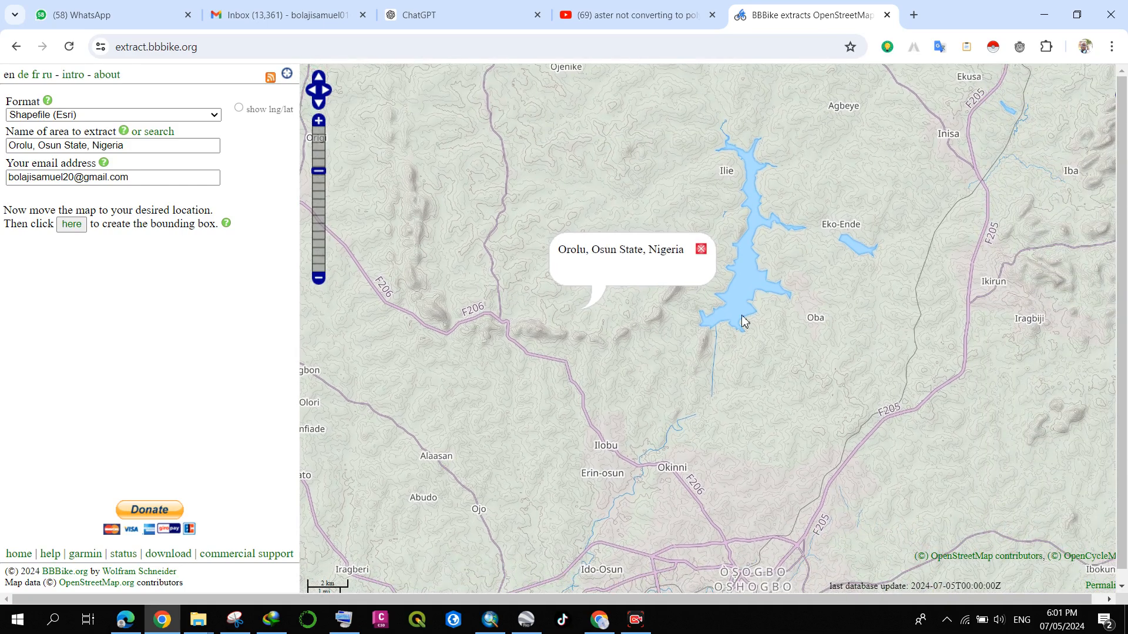
Step: Create an extract bounding box on the map around Orolu, make it editable and close the Orolu, Osun State, Nigeria label
scroll(733, 361, down, 4)
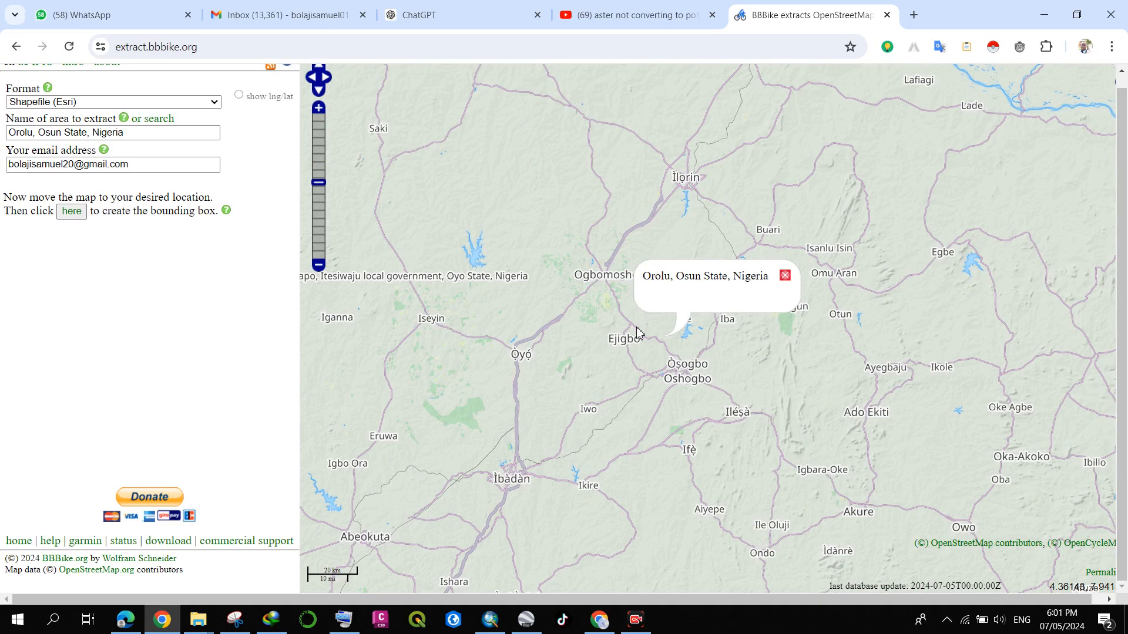
mouse_move(641, 392)
mouse_down()
mouse_move(622, 353)
mouse_move(647, 408)
mouse_up()
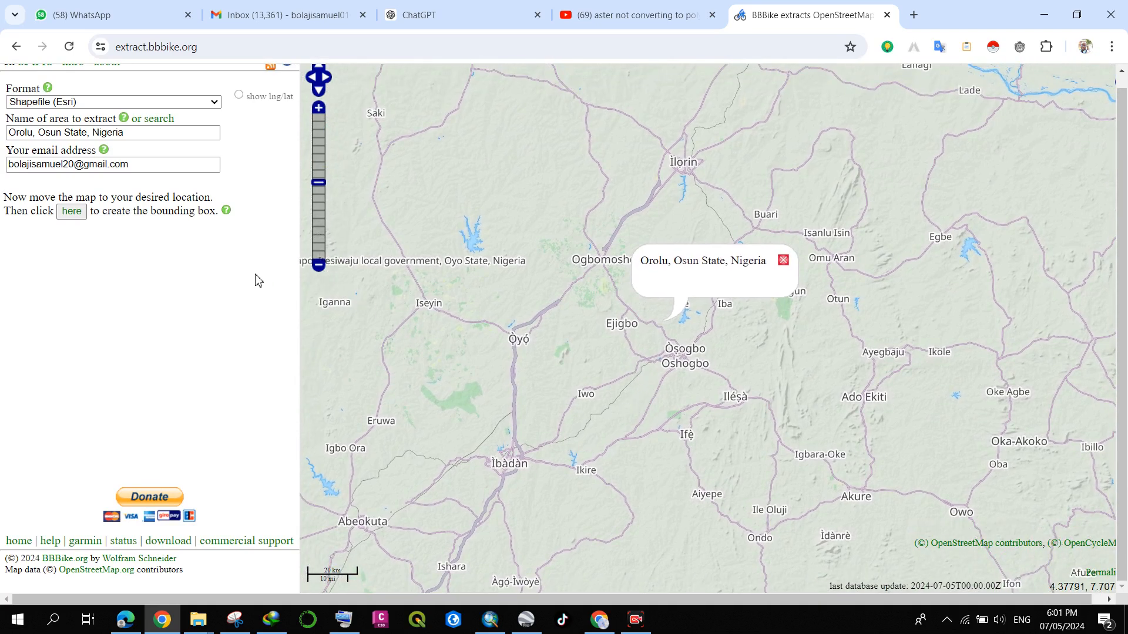
click(73, 212)
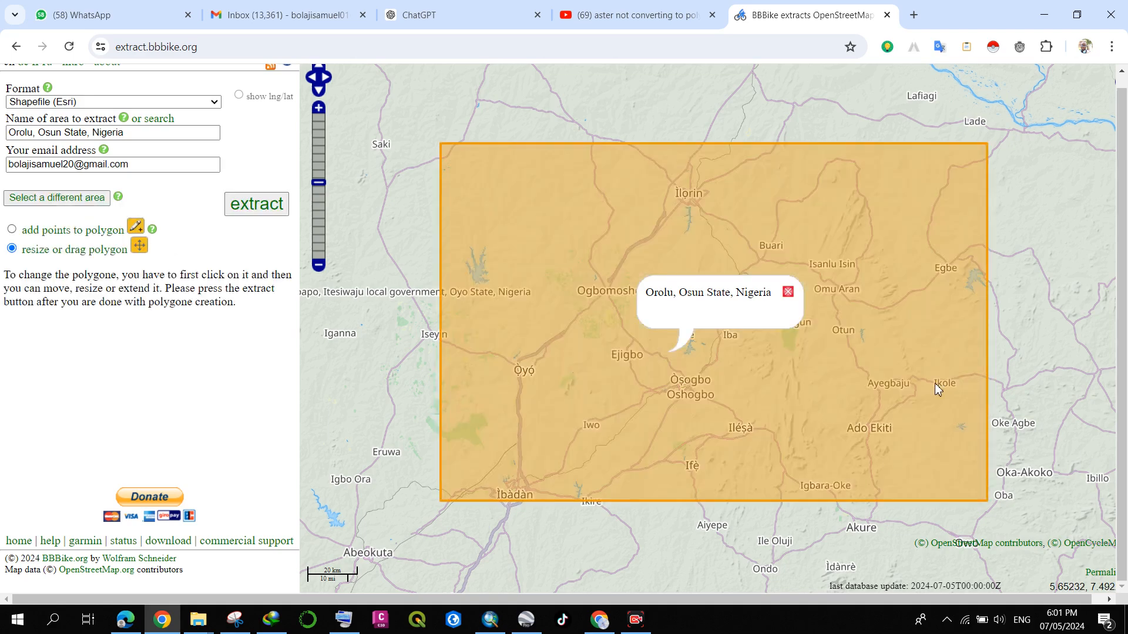
click(760, 248)
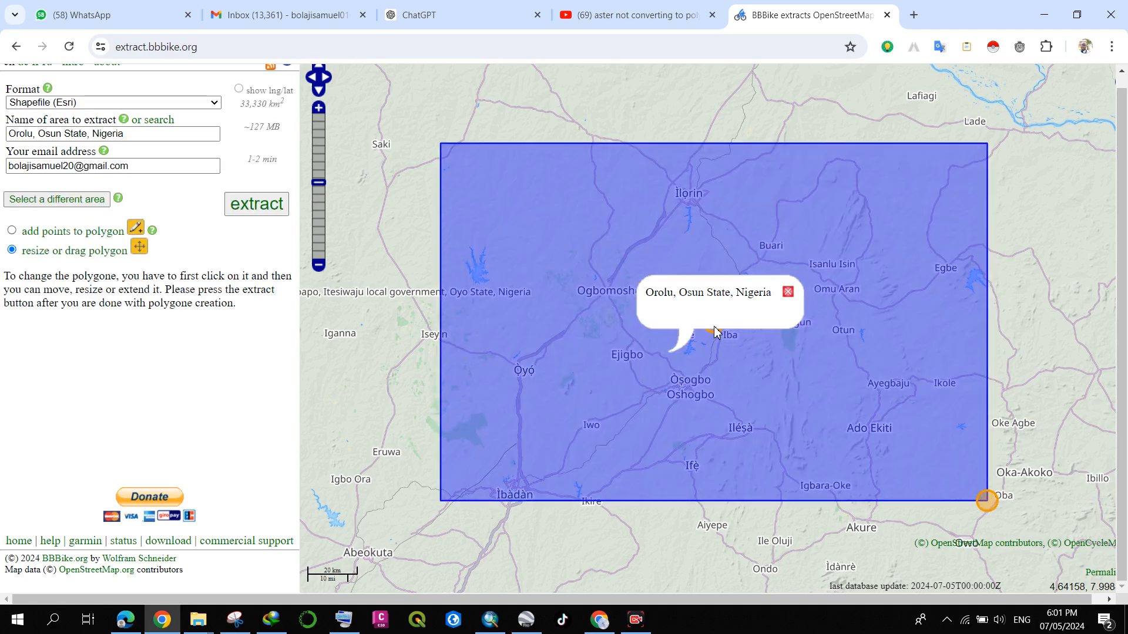
click(792, 294)
Step: Shrink the bounding box and shift it west so it spans roughly from Iseyin to Ilesa, with Ogbomosho and Osogbo inside
drag(713, 323, 623, 287)
drag(906, 462, 837, 414)
drag(623, 289, 620, 312)
drag(823, 446, 779, 416)
drag(624, 313, 595, 349)
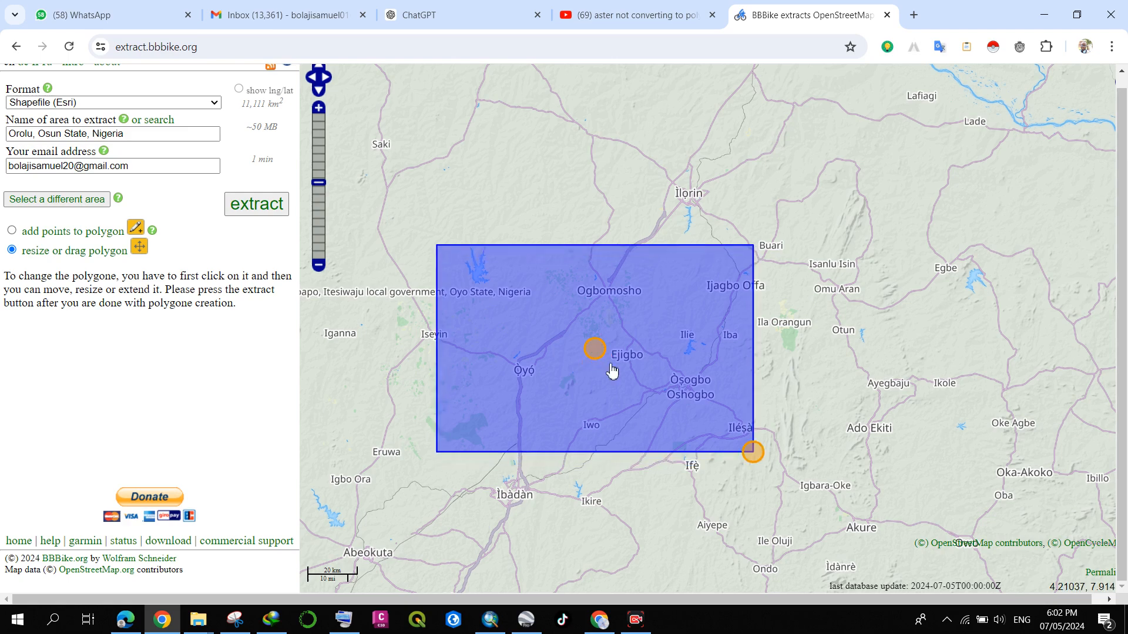
Step: Switch to ArcMap and examine where Orolu LG lies among the surrounding local governments
click(489, 620)
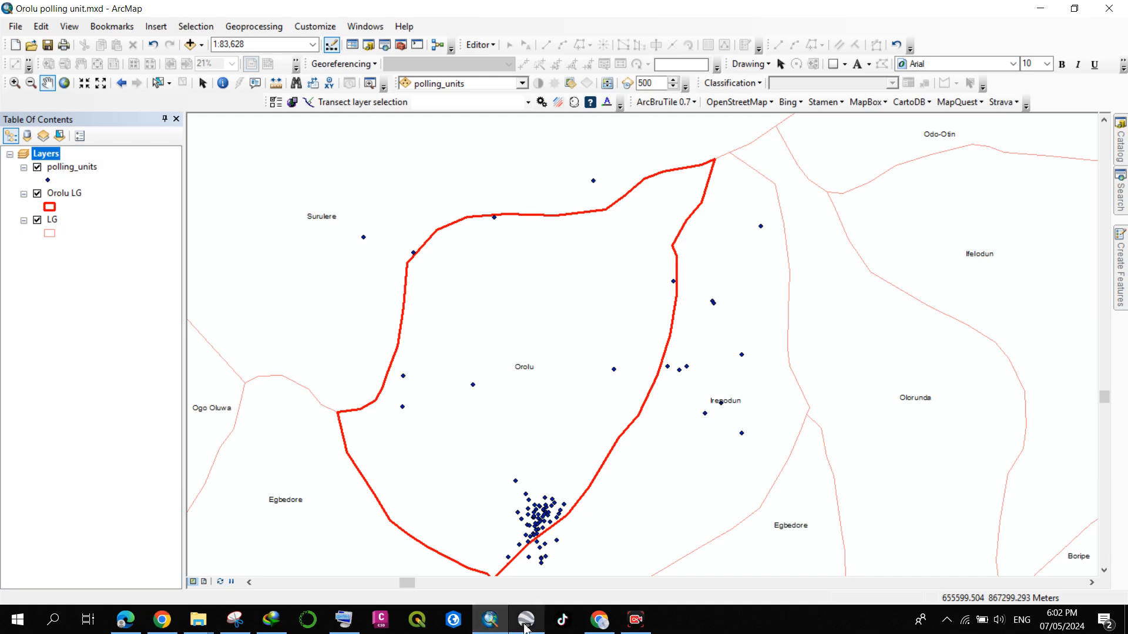
scroll(537, 232, down, 2)
scroll(537, 232, down, 1)
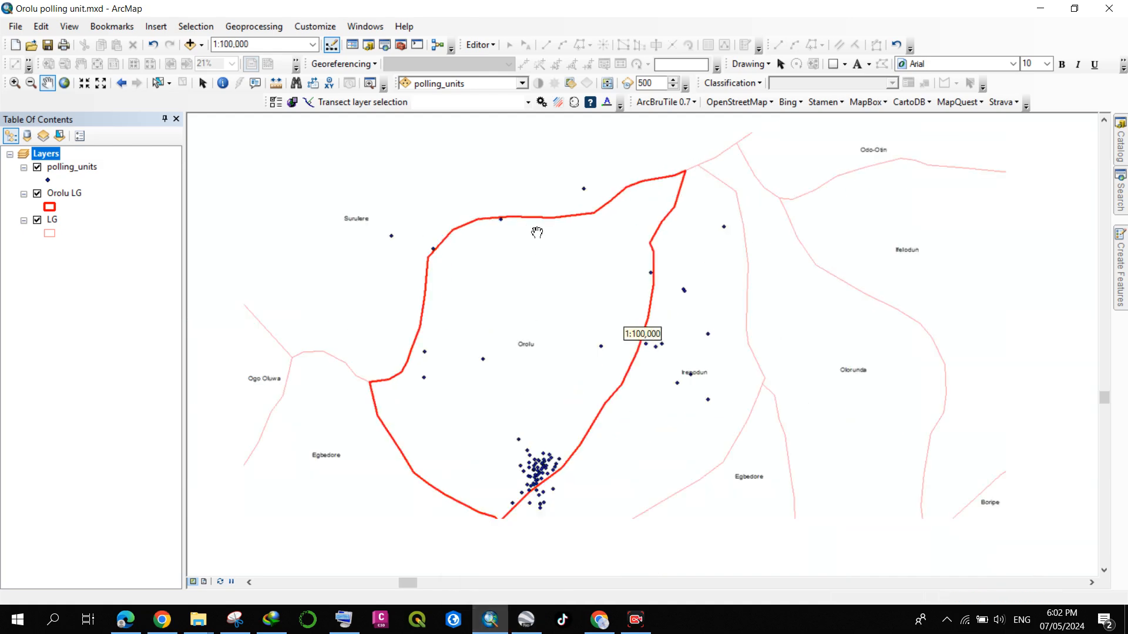
scroll(537, 232, down, 2)
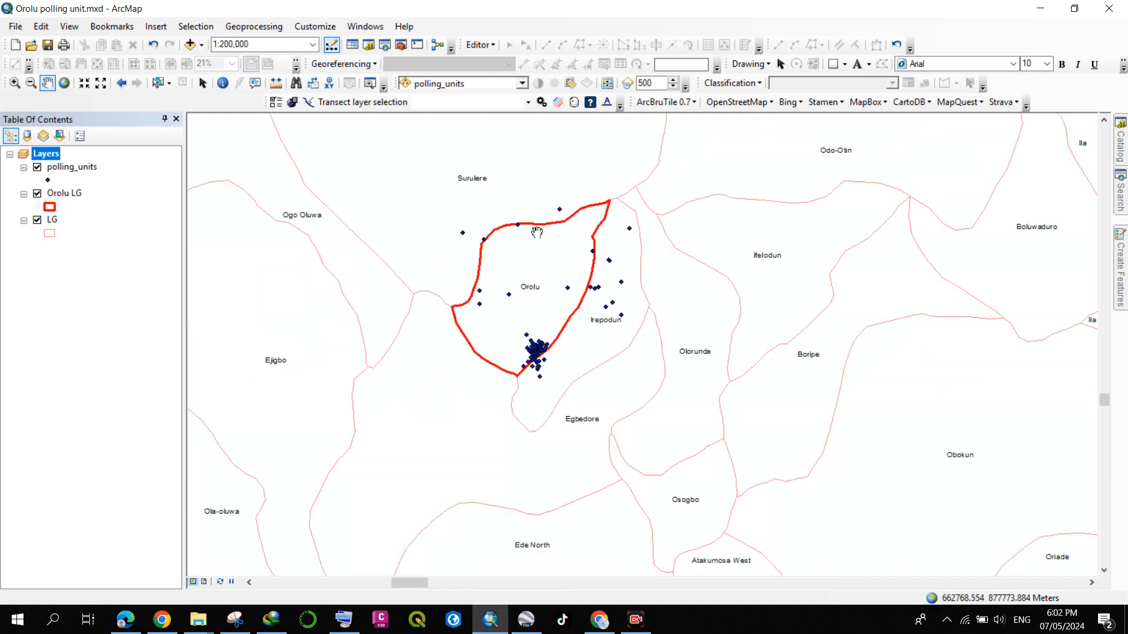
scroll(510, 247, down, 1)
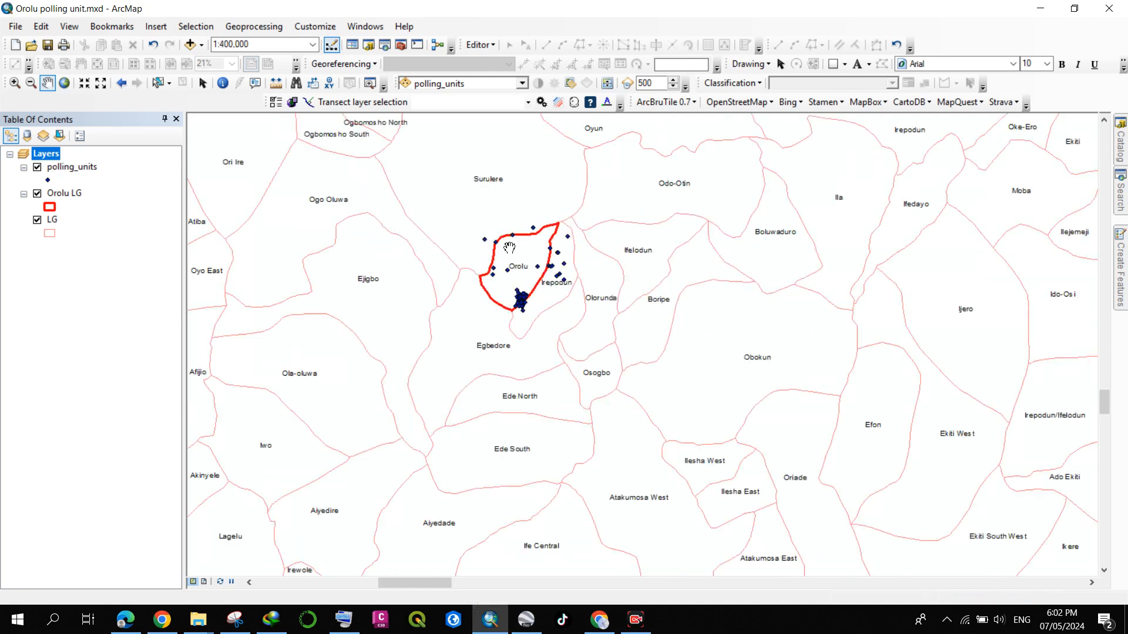
scroll(510, 247, down, 1)
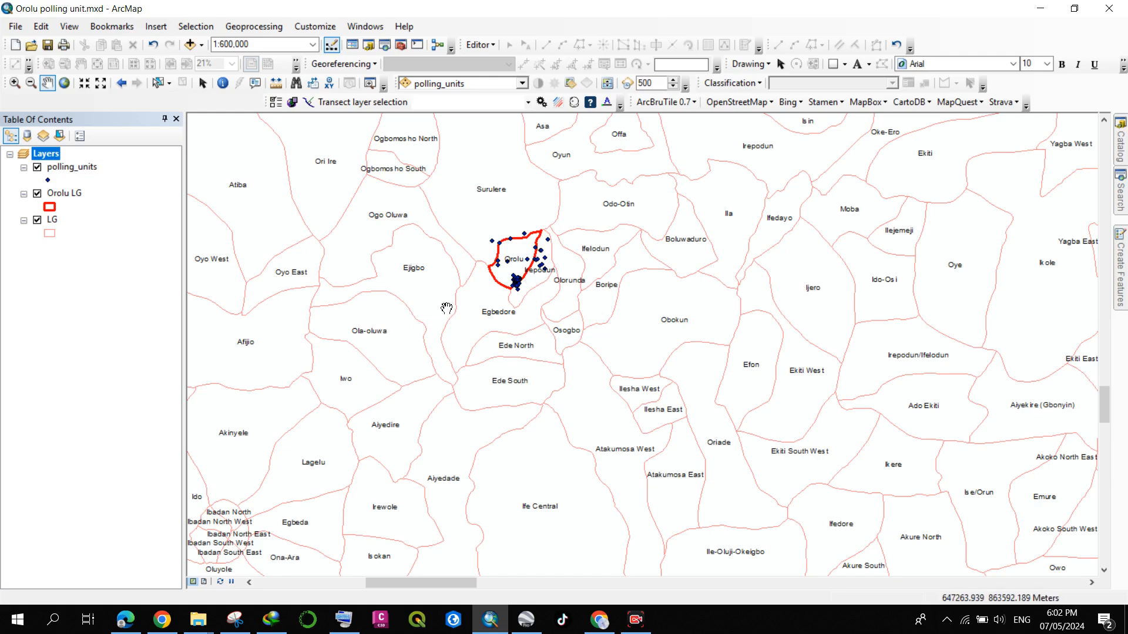
scroll(473, 346, down, 1)
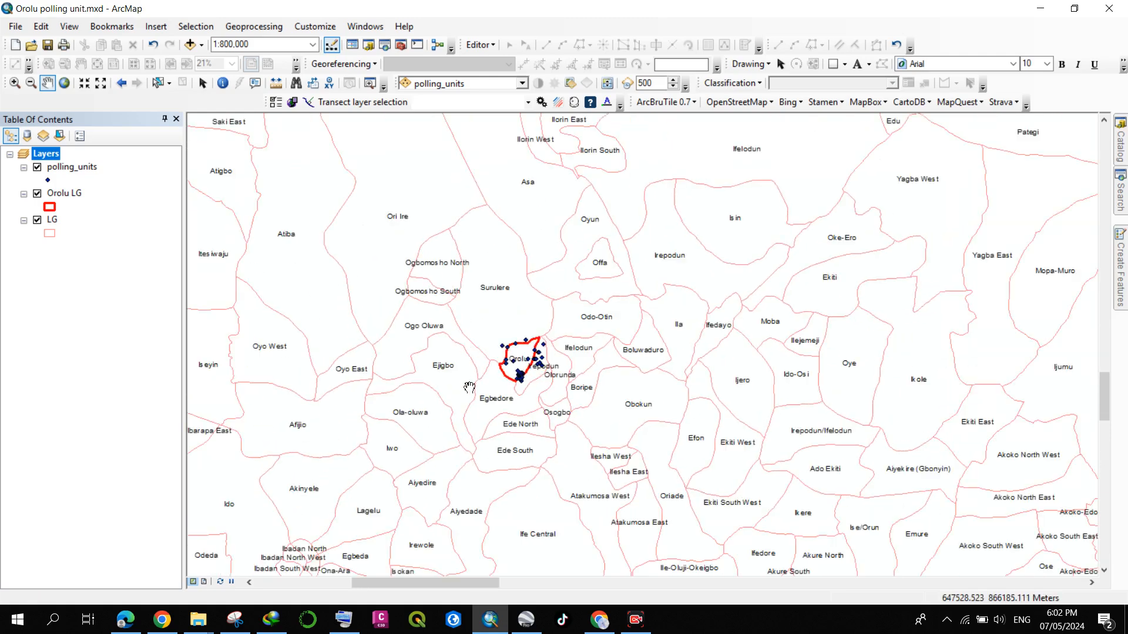
Step: Restore the removed States layer, show it and hide the LG layer to view Orolu's position within Osun State
click(153, 47)
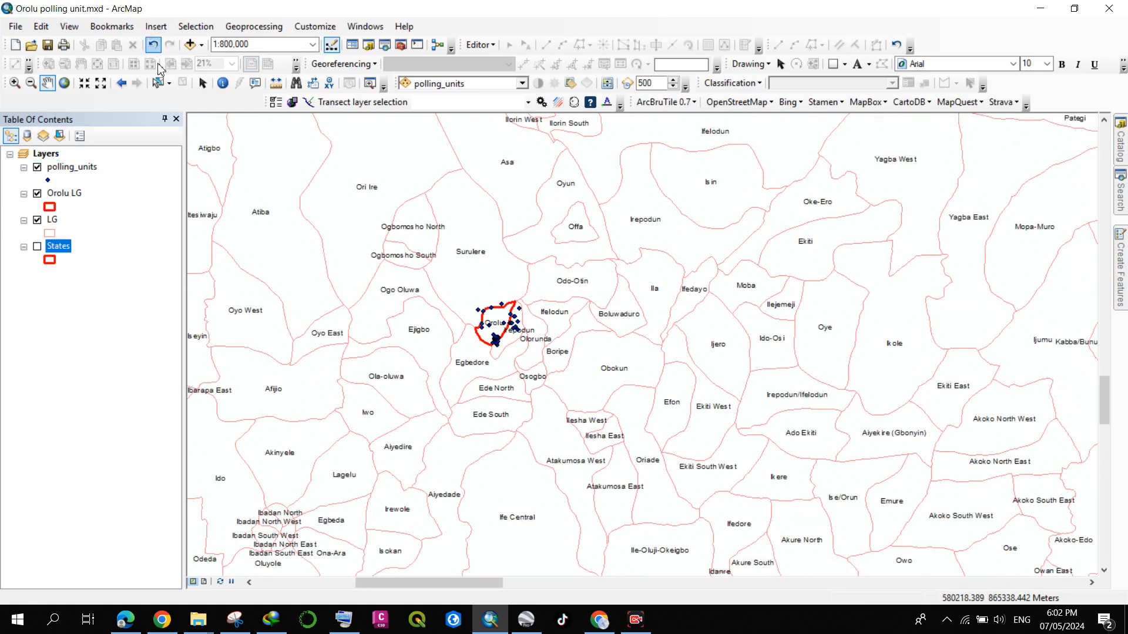
click(37, 247)
click(37, 220)
drag(482, 370, 477, 336)
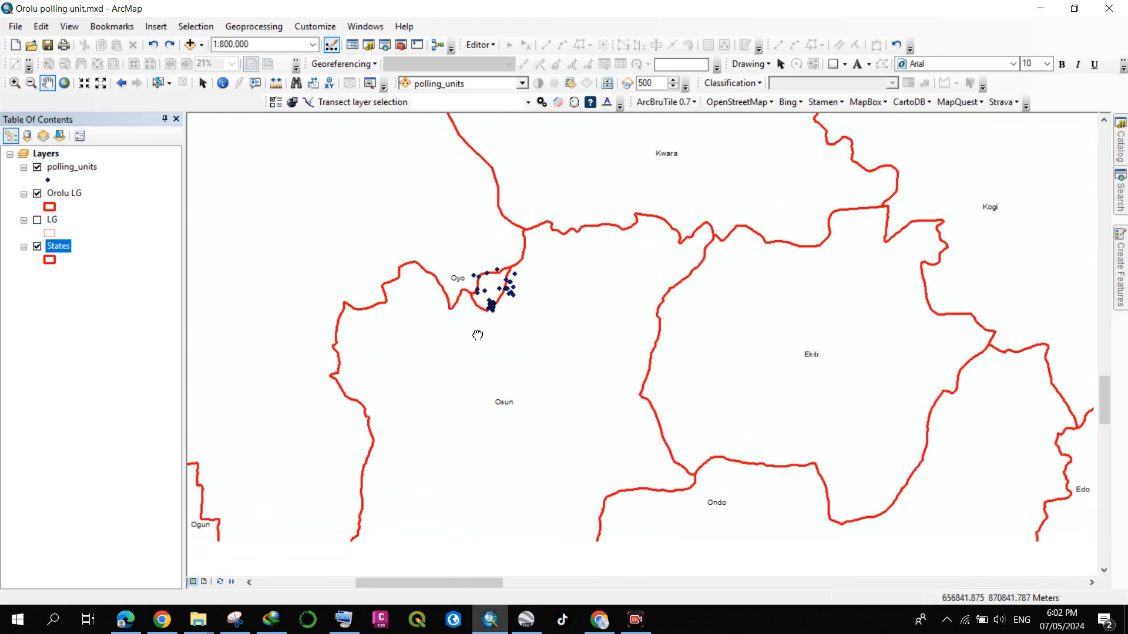
scroll(481, 303, up, 2)
scroll(482, 303, down, 2)
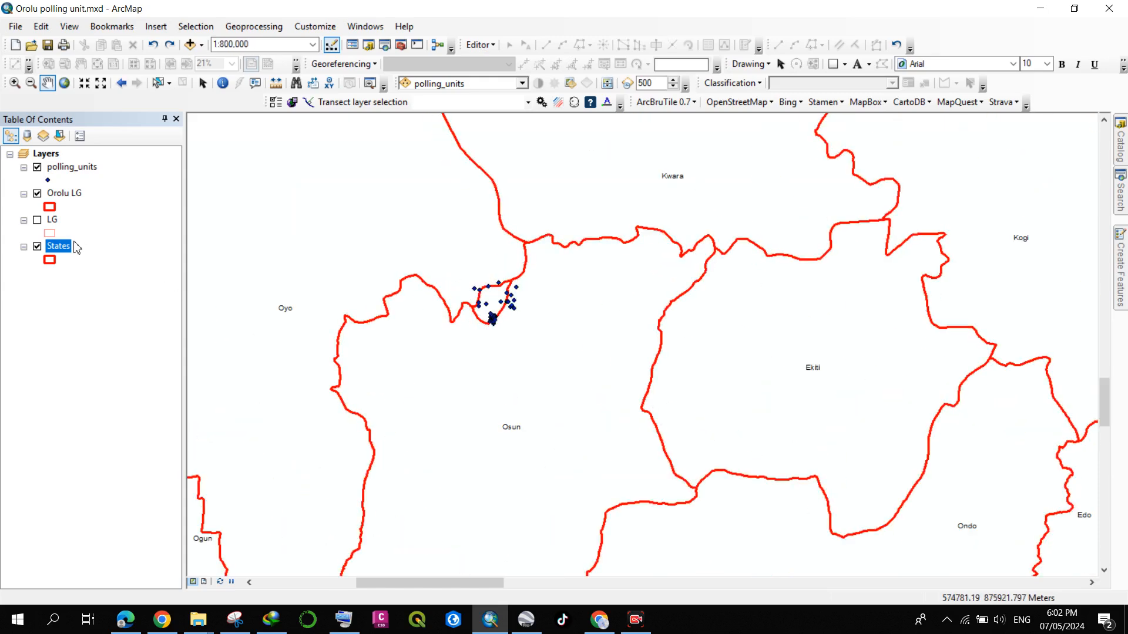
click(37, 221)
Step: Switch back to Chrome, check Orolu in Google Earth Pro, reposition and enlarge the bounding box around Orolu, and submit the shapefile extract
click(162, 619)
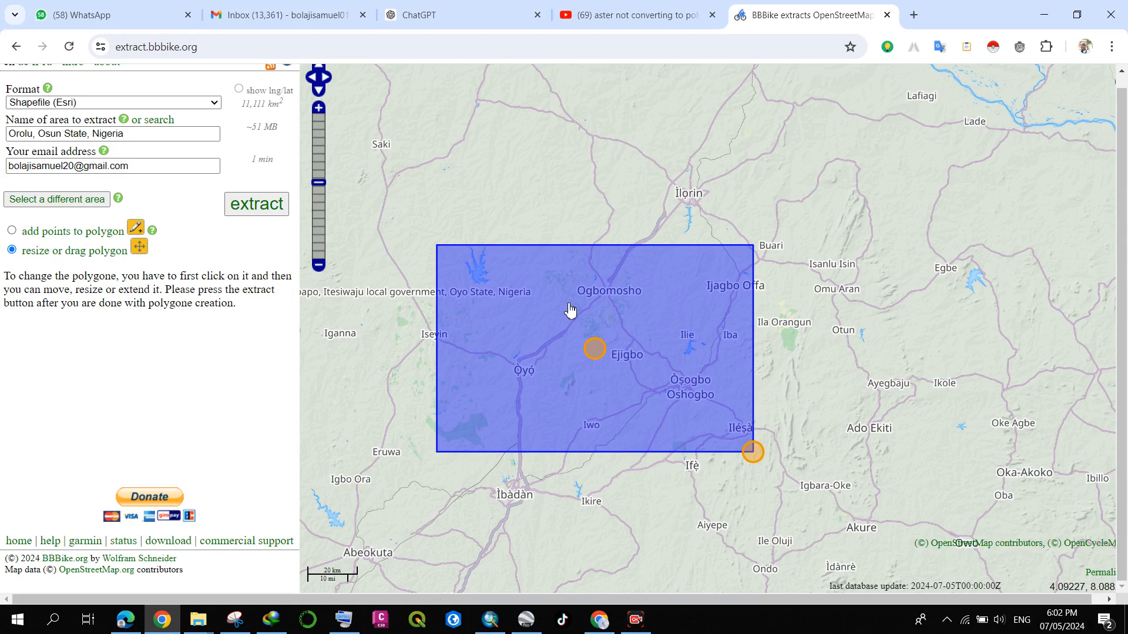
key(alt+Tab)
scroll(558, 321, up, 3)
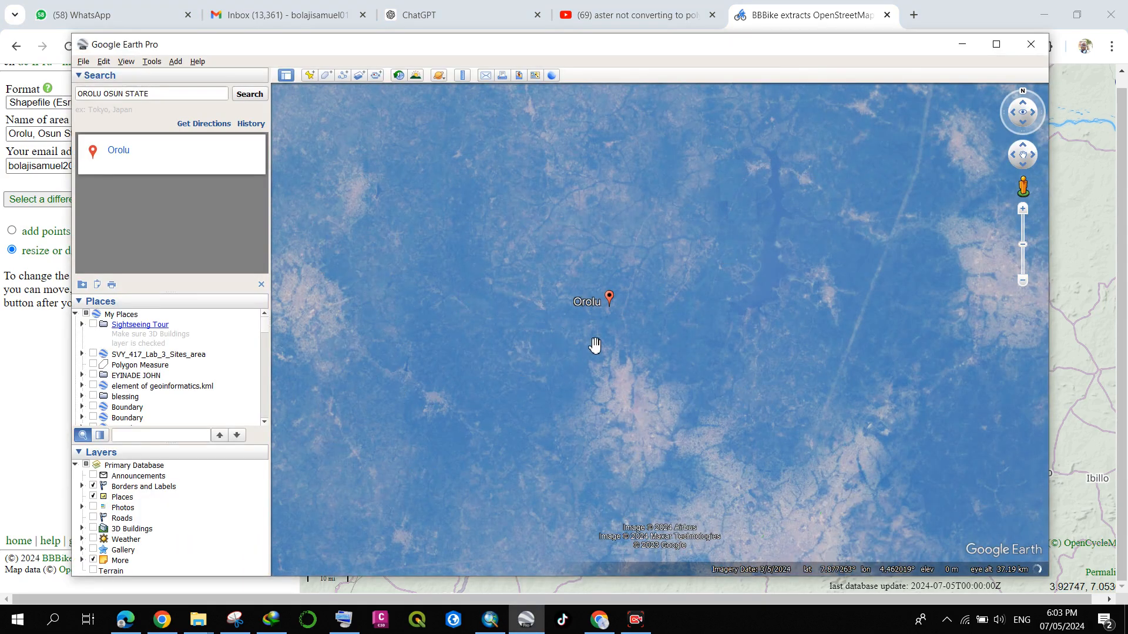
click(177, 627)
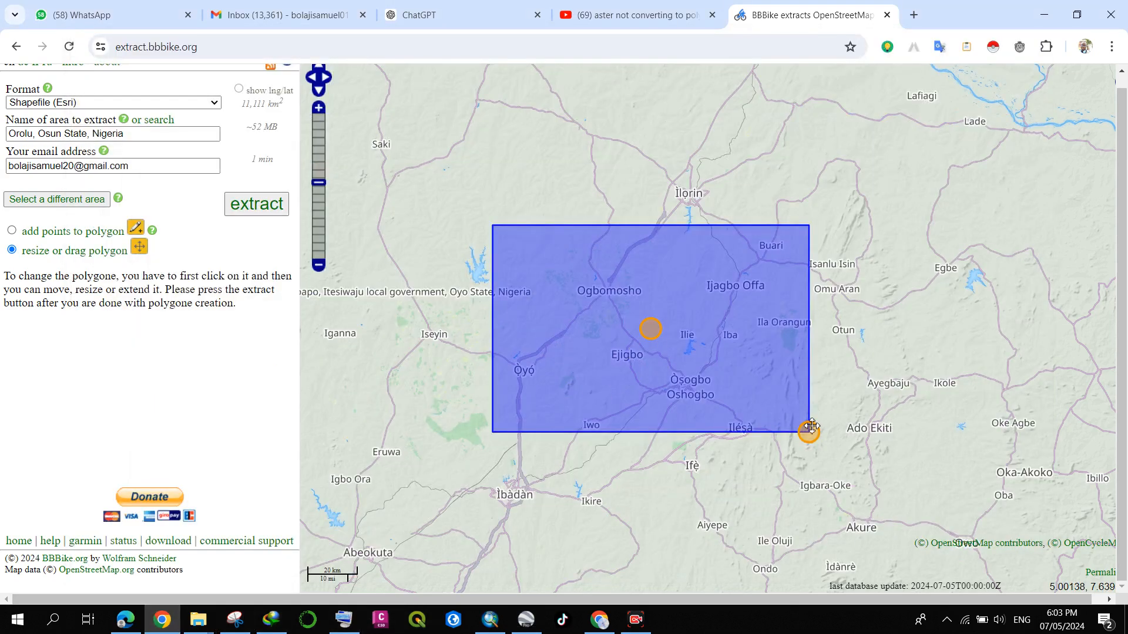
drag(808, 432, 853, 517)
click(244, 214)
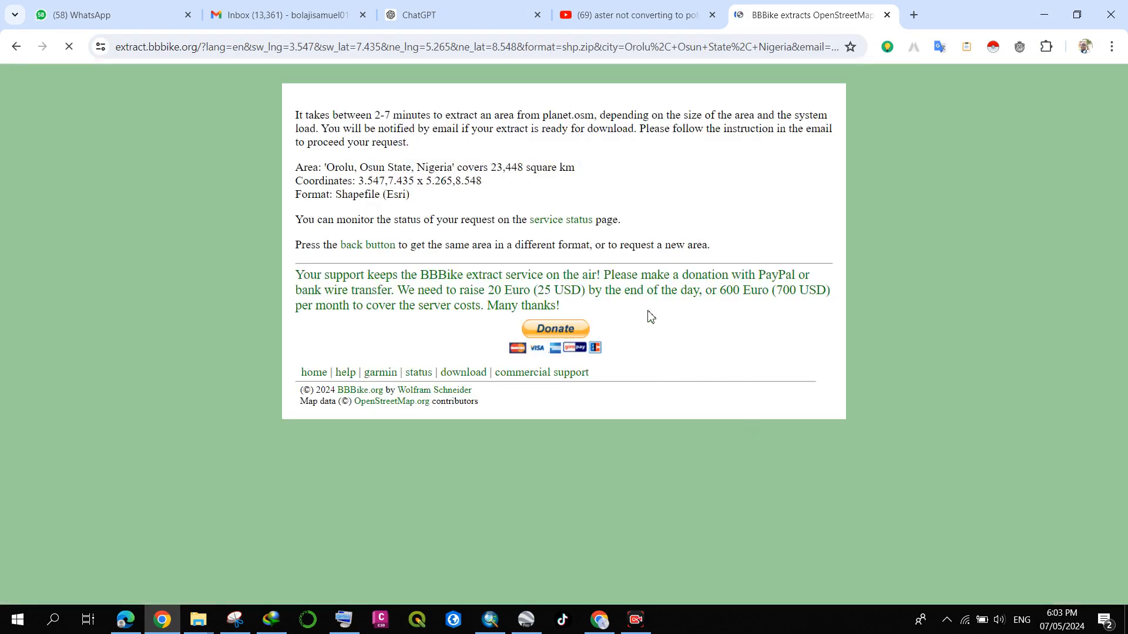
right_click(591, 282)
click(347, 333)
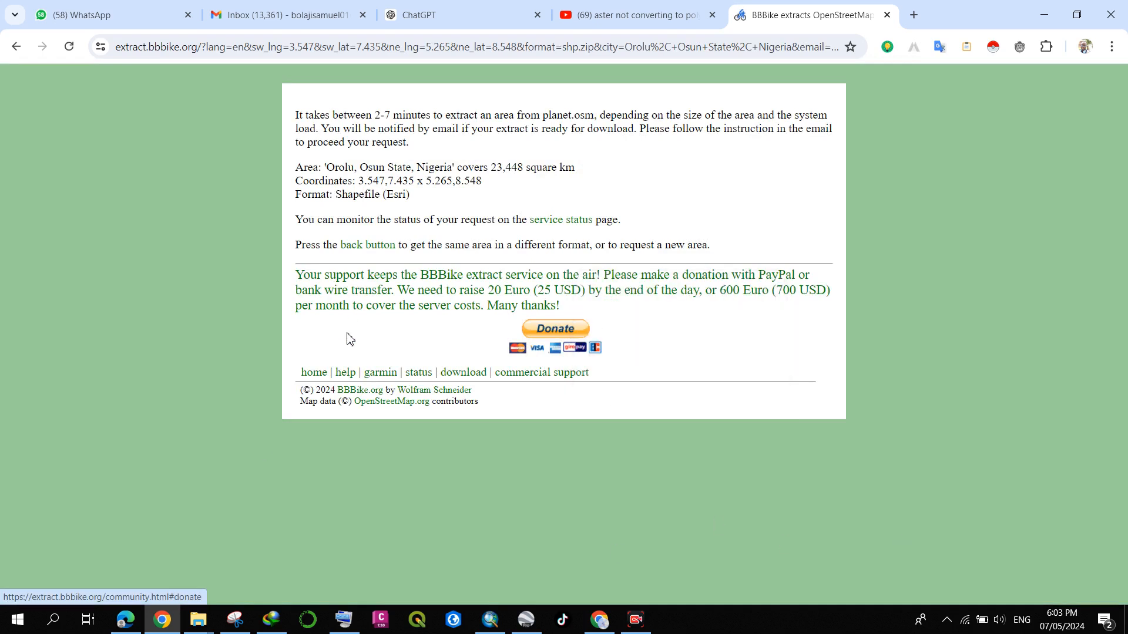
drag(524, 245, 605, 245)
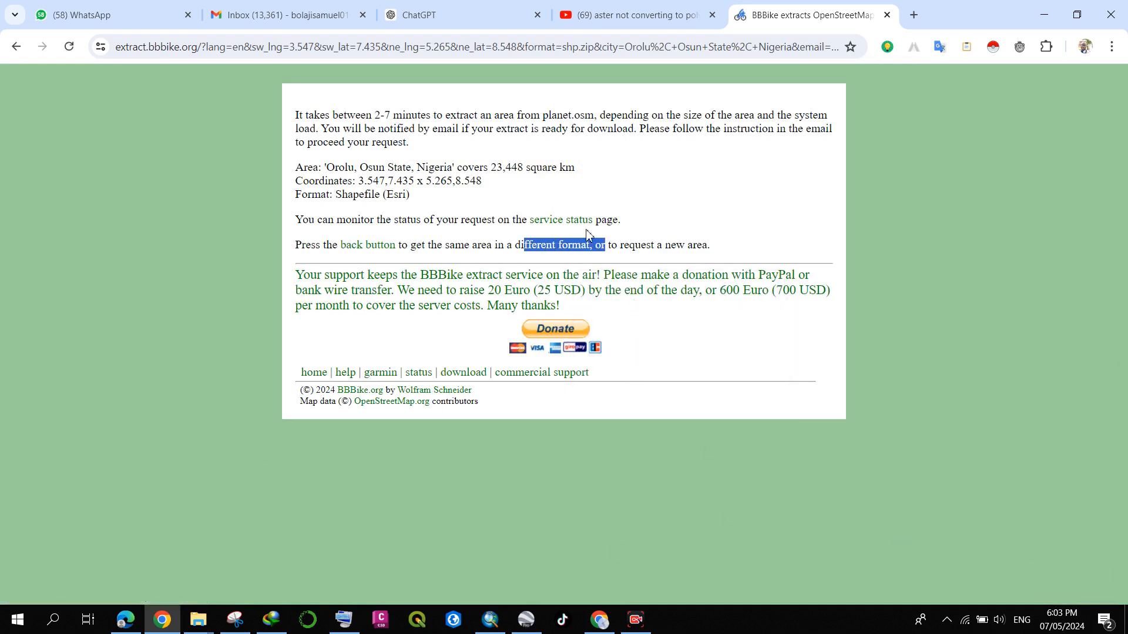
click(658, 231)
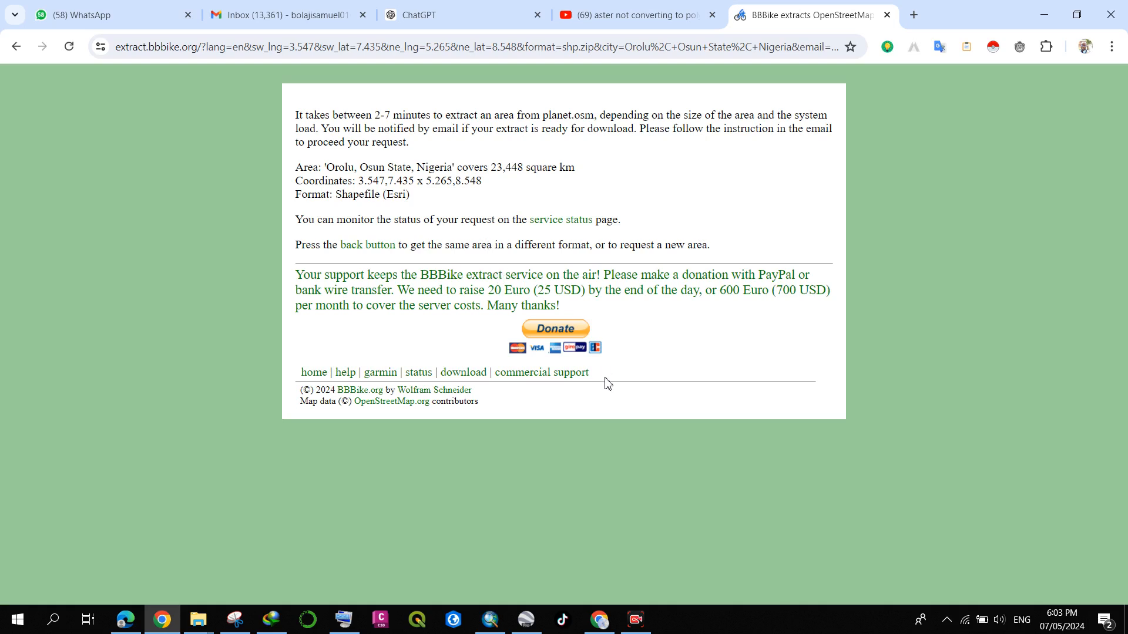
click(635, 622)
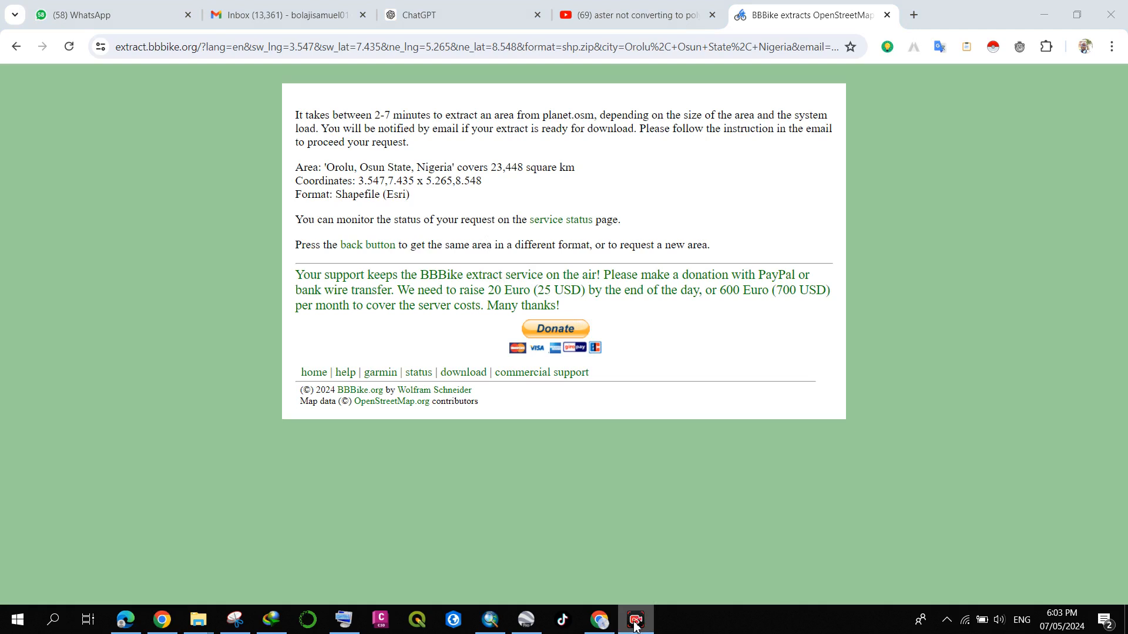
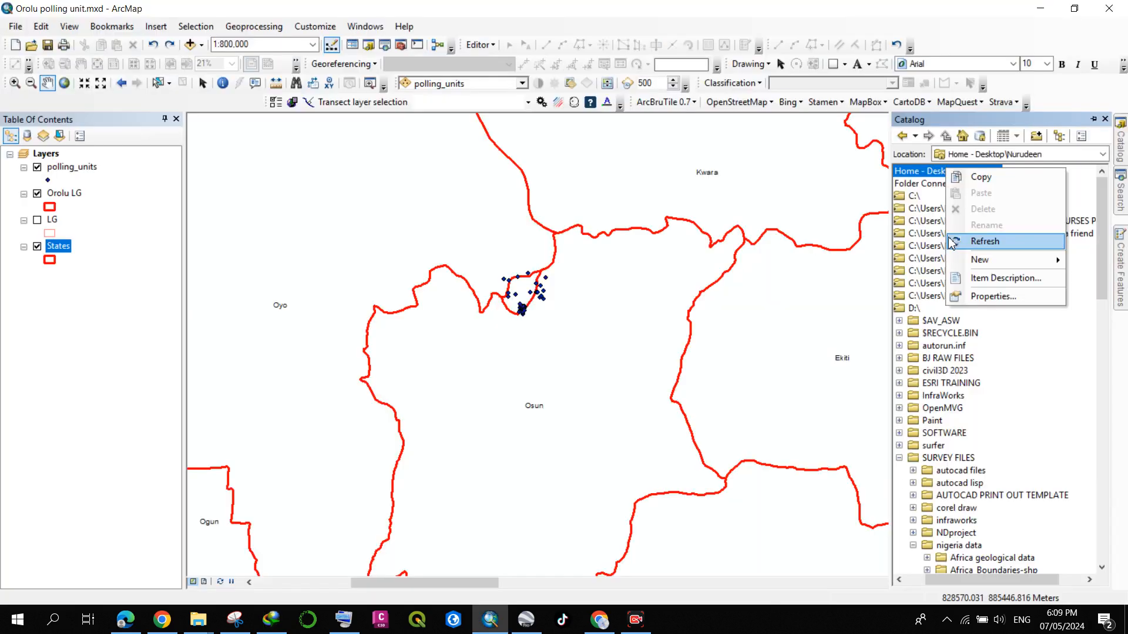
Step: In ArcMap, refresh the Home - Desktop\Nurudeen folder and add buildings.shp from the BBBike extract's shape folder to the map
click(949, 238)
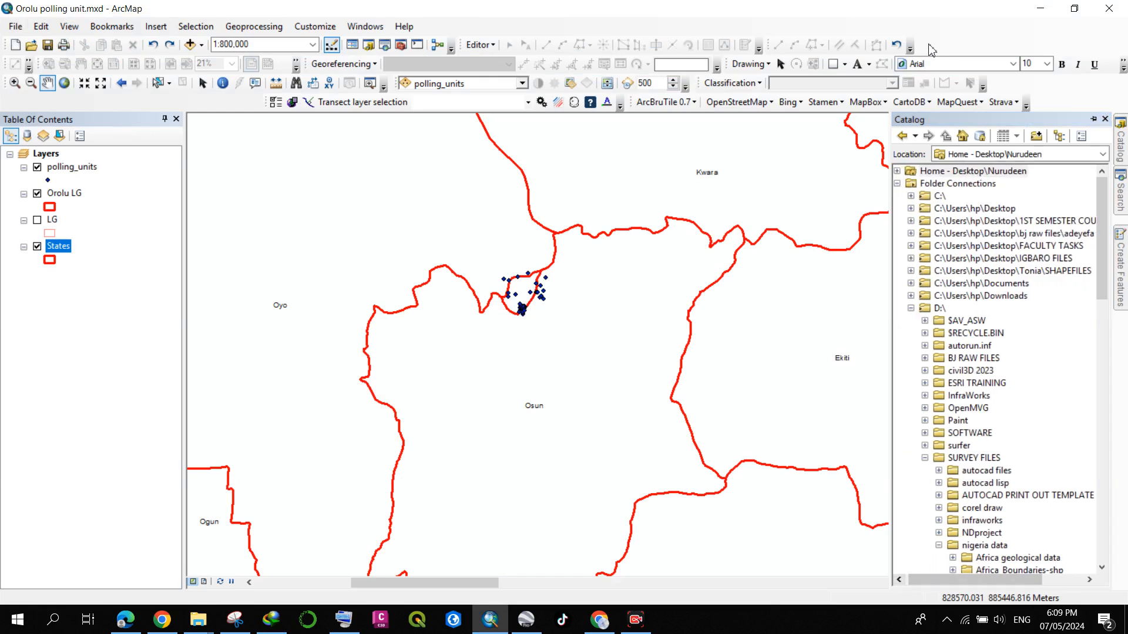
click(898, 171)
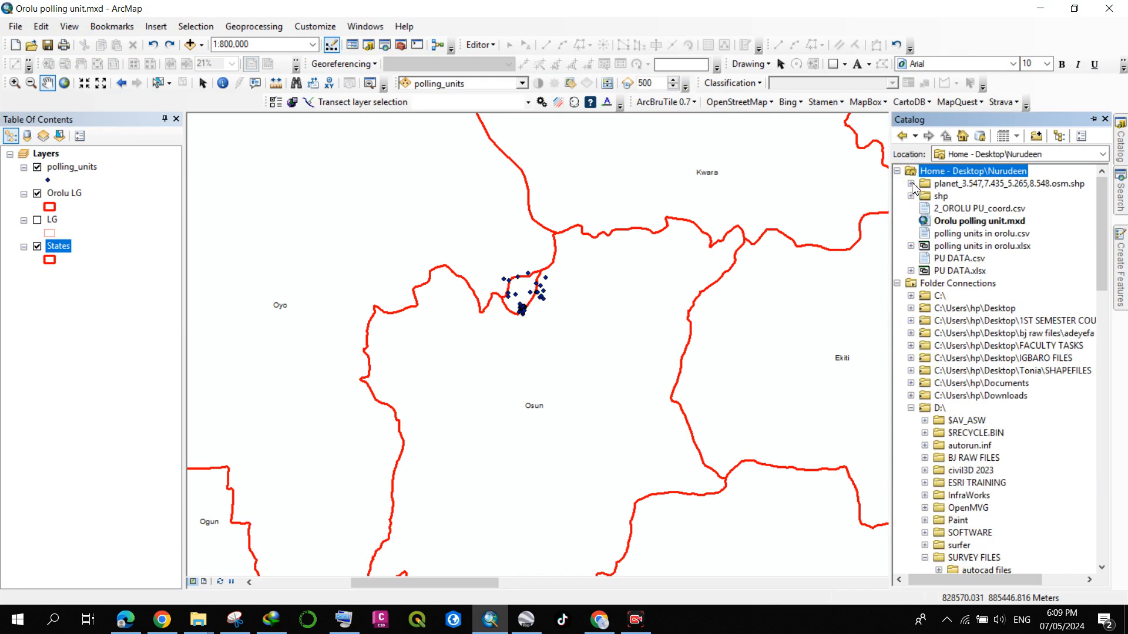
click(911, 183)
click(925, 196)
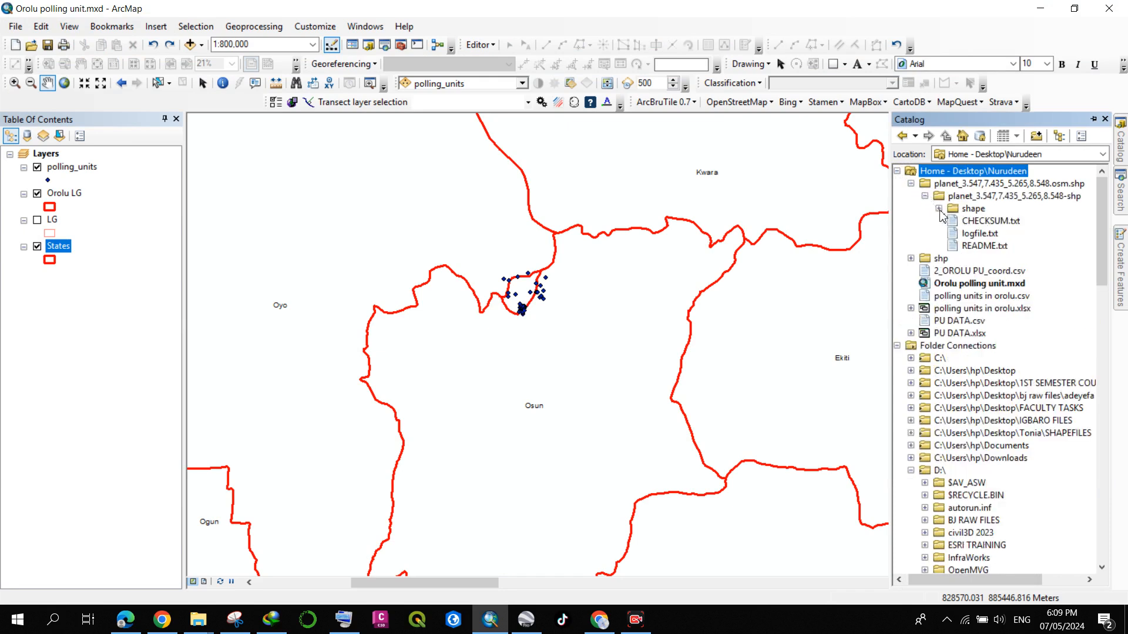
click(939, 209)
mouse_move(987, 222)
mouse_down()
mouse_move(1000, 226)
mouse_move(853, 234)
mouse_move(567, 313)
mouse_up()
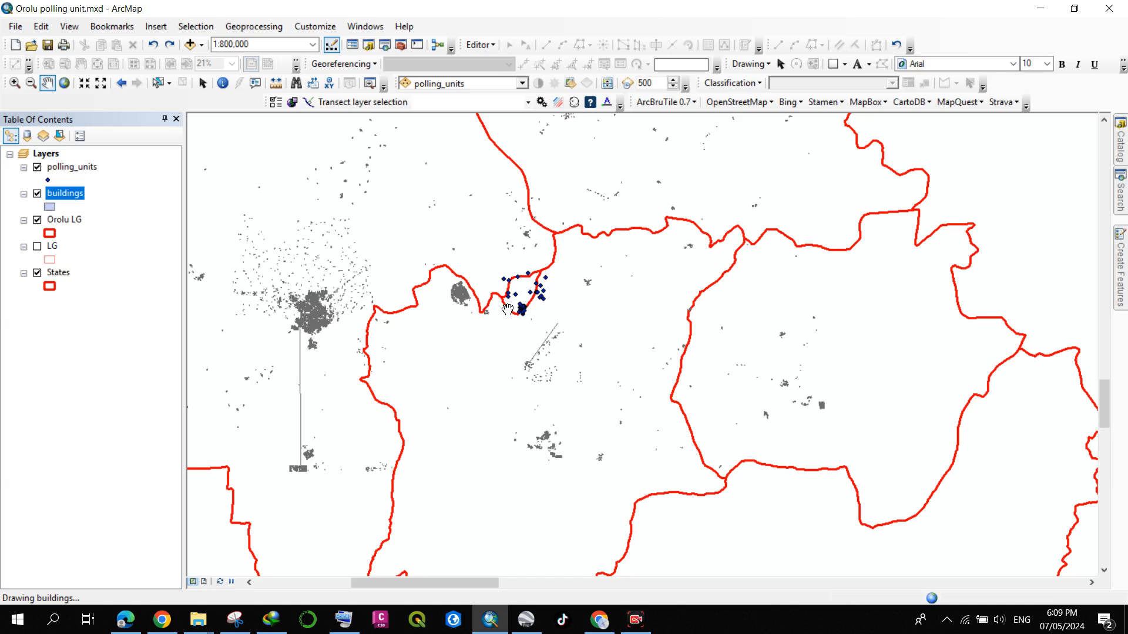
mouse_move(505, 353)
mouse_down()
mouse_move(512, 456)
mouse_move(524, 404)
mouse_up()
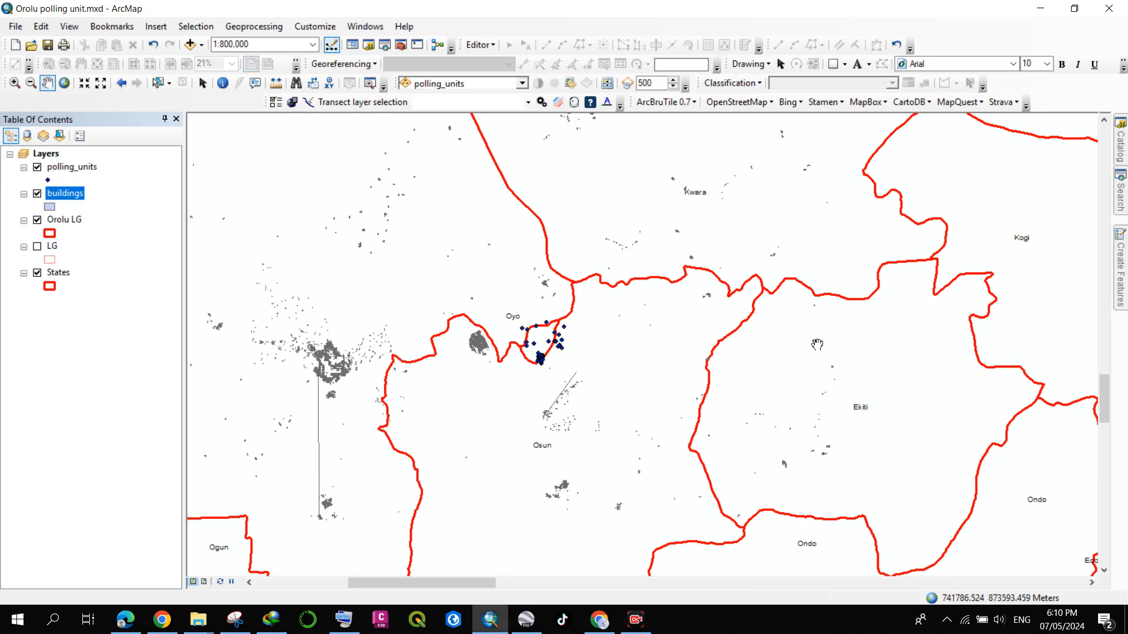
Step: Add the natural, roads and waterways shapefiles from the extract's shape folder to the map
click(1121, 141)
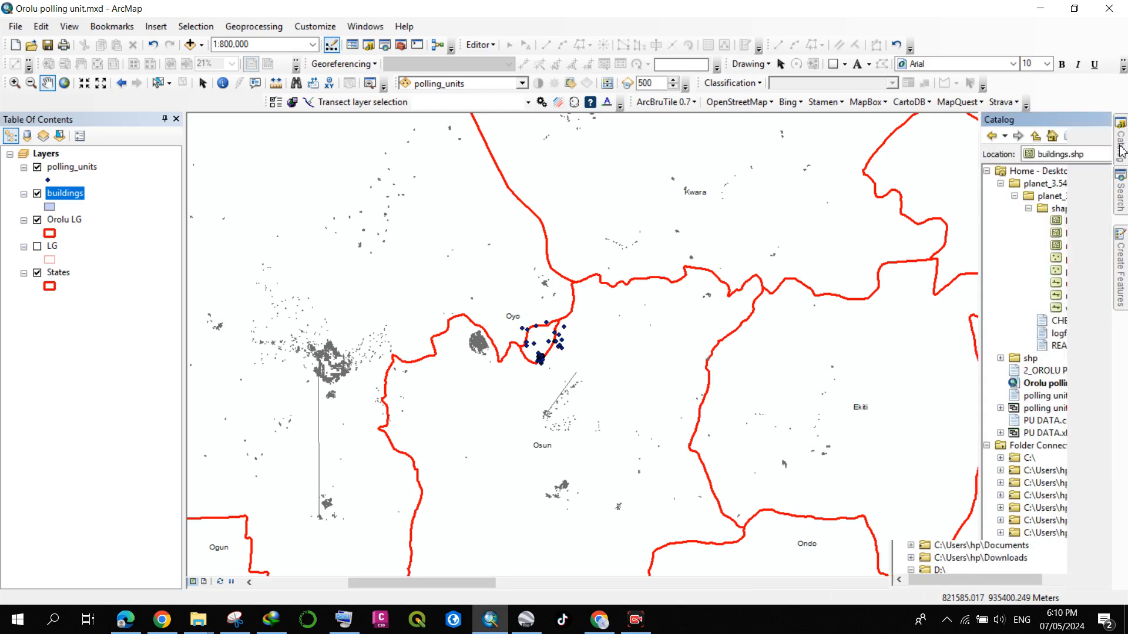
click(987, 247)
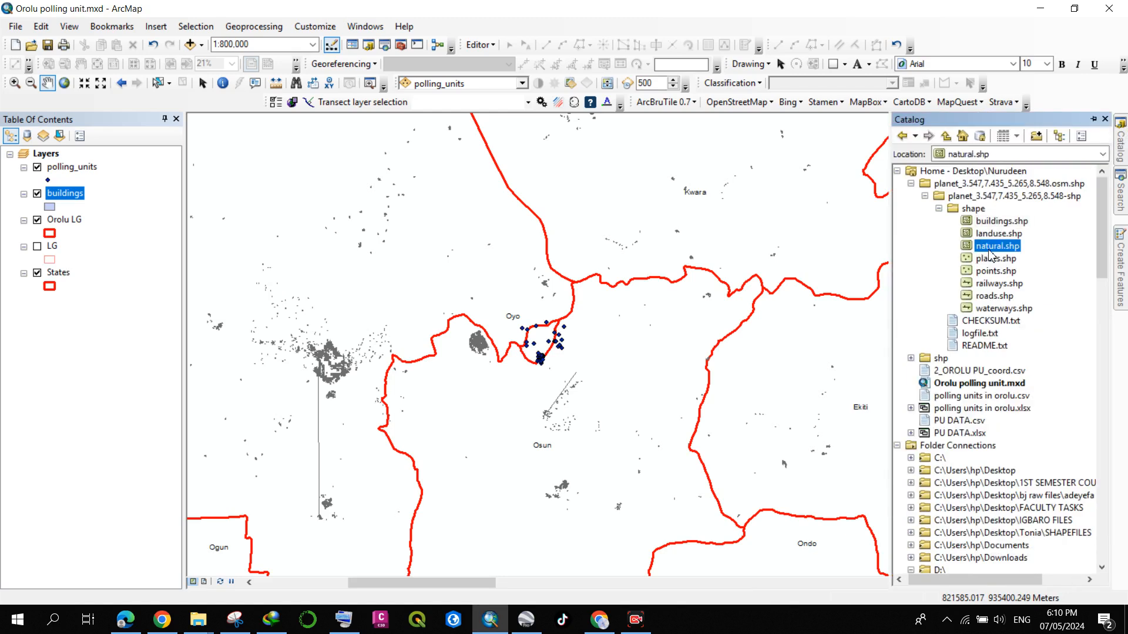
drag(992, 248, 488, 317)
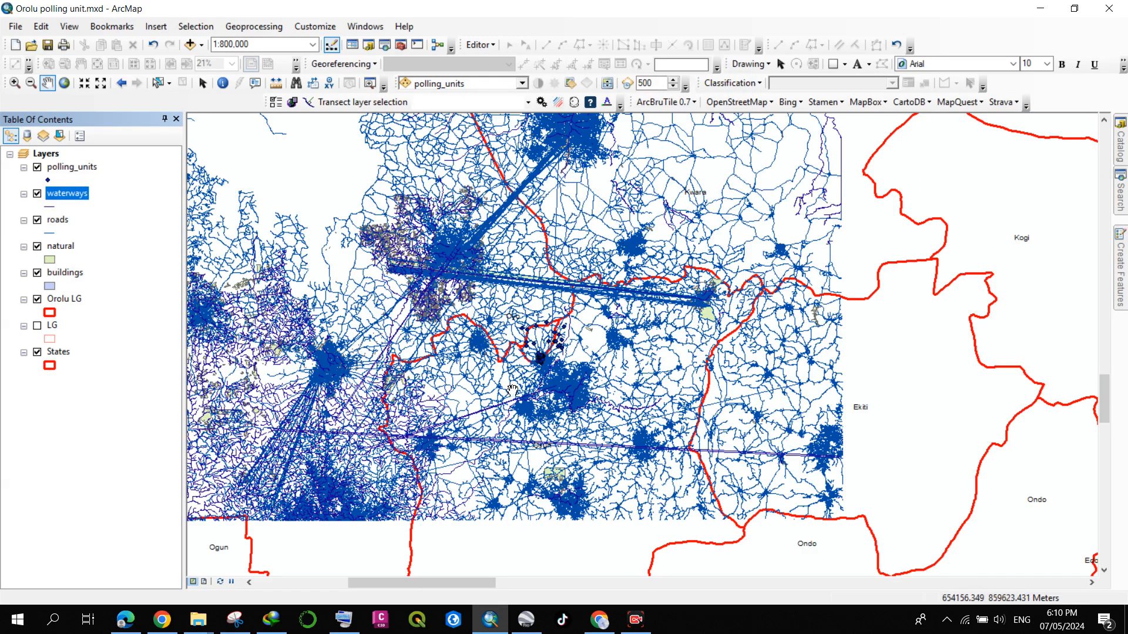
drag(517, 346, 541, 393)
drag(494, 232, 559, 207)
drag(565, 359, 517, 339)
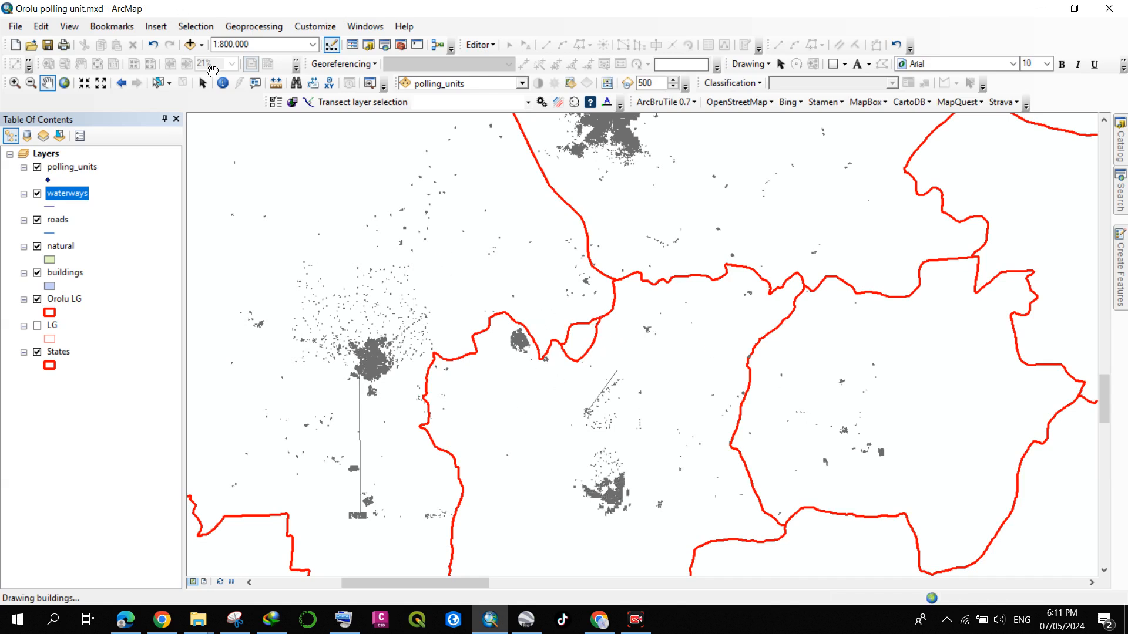
click(206, 28)
click(219, 59)
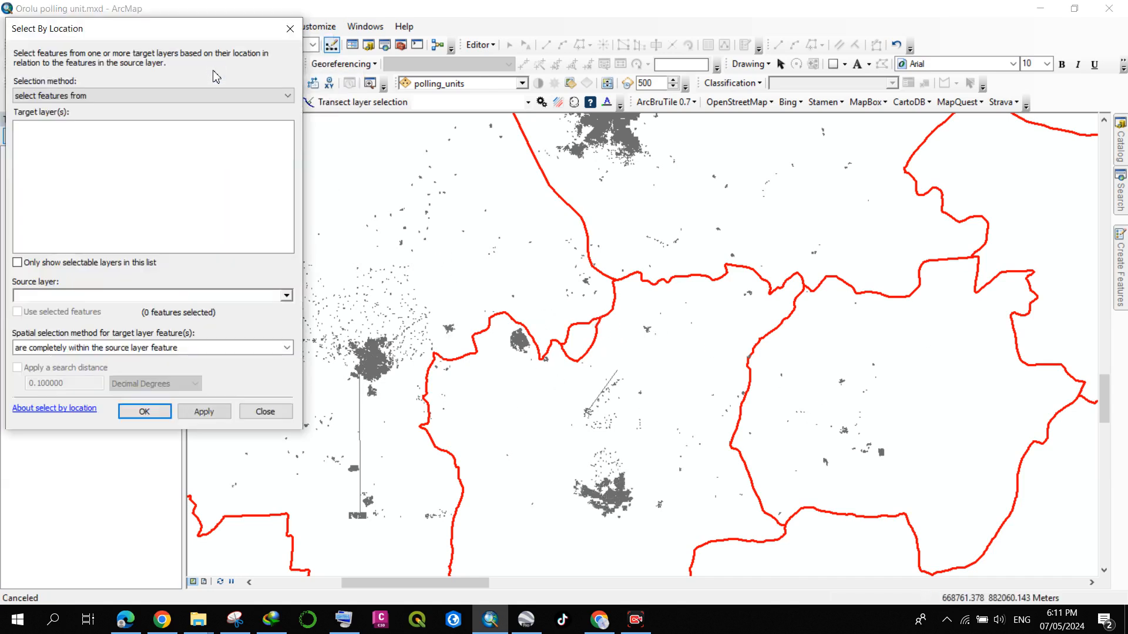
click(53, 95)
click(53, 101)
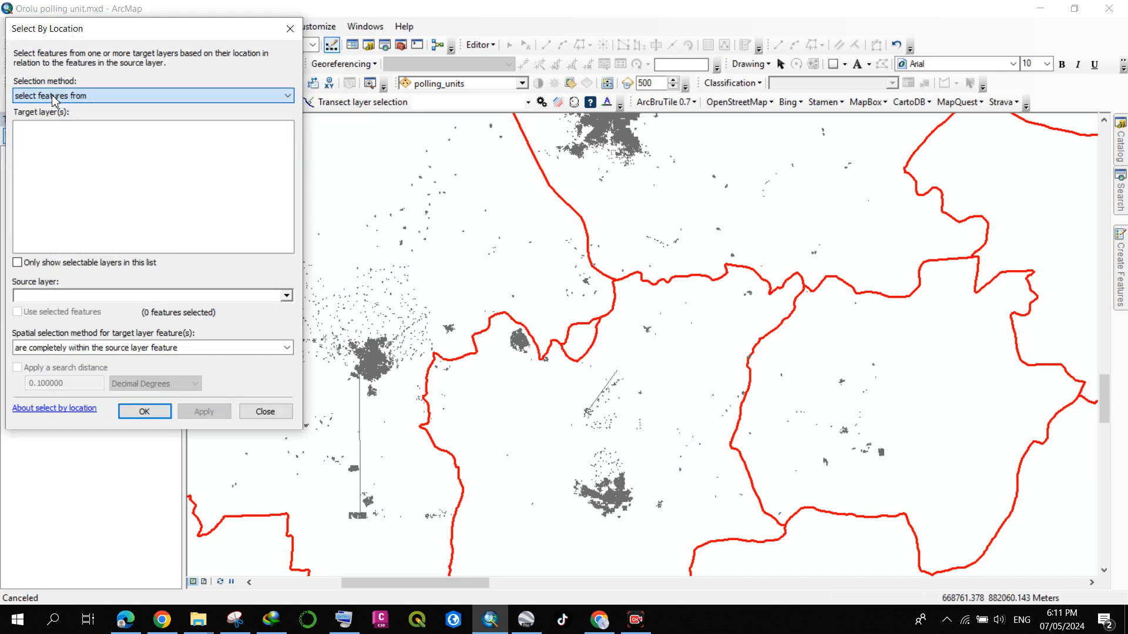
drag(155, 30, 515, 98)
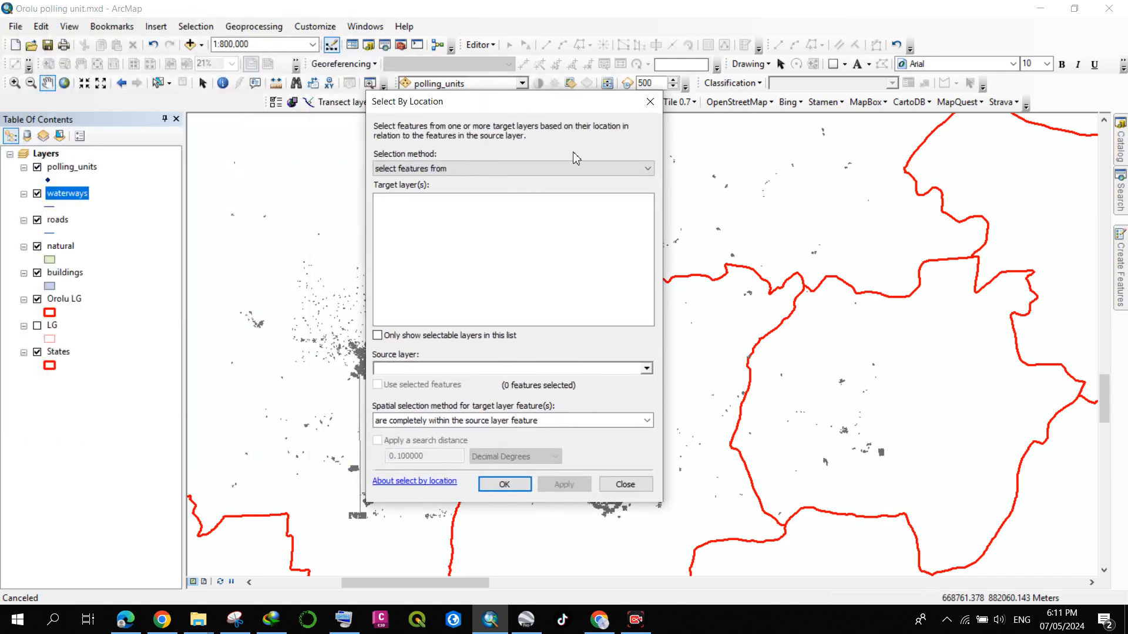
click(650, 99)
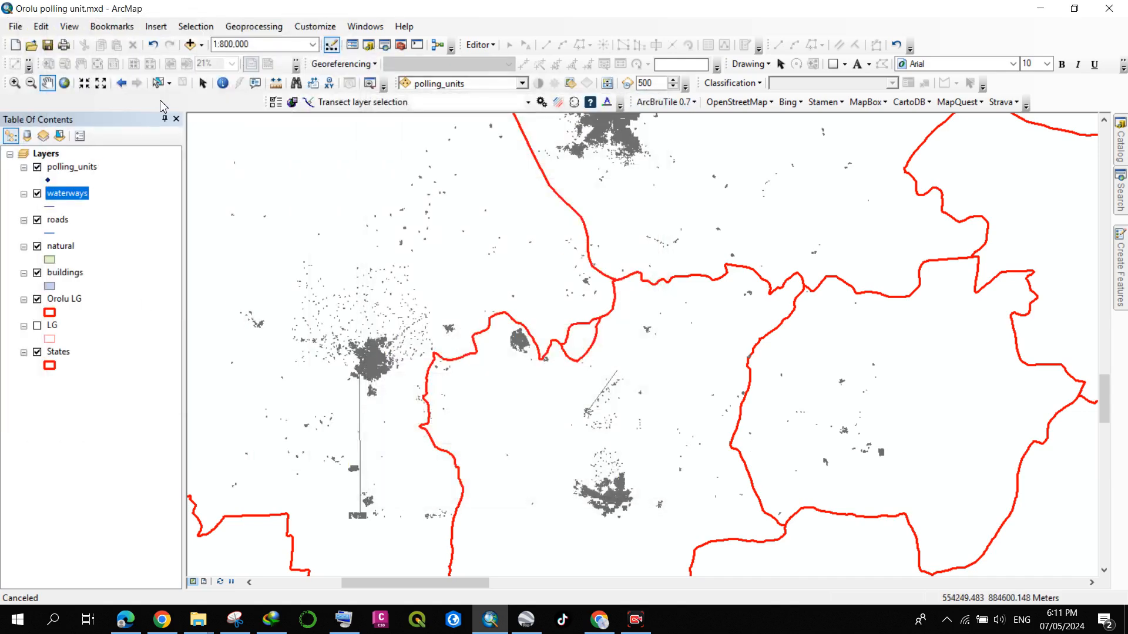
click(196, 27)
click(207, 58)
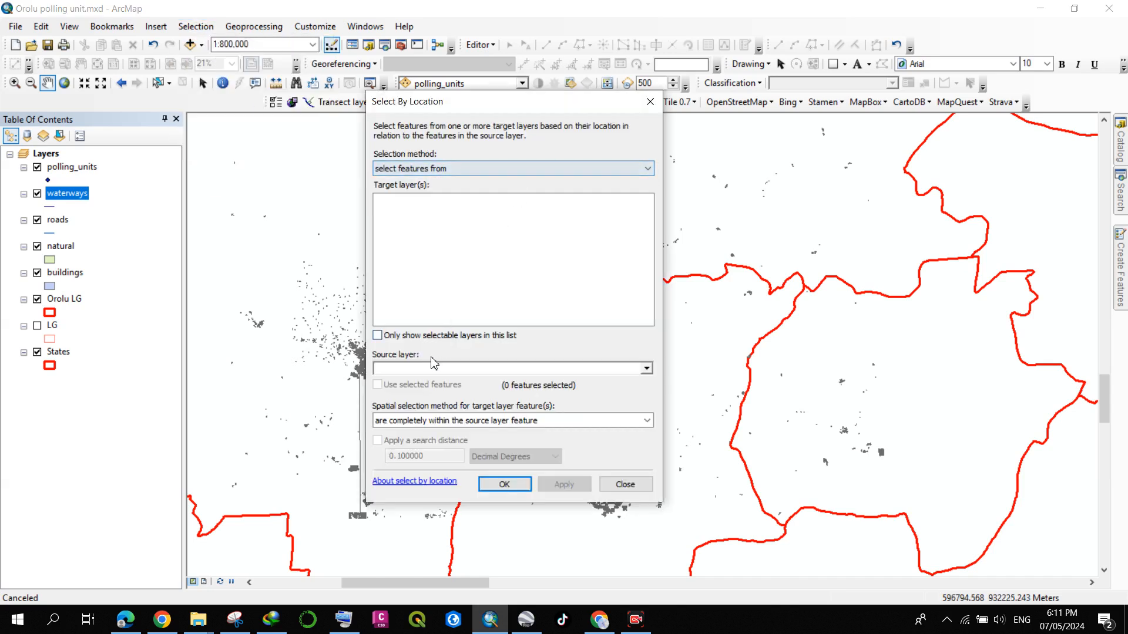
click(649, 101)
Step: Hide the buildings and natural layers on the map
drag(595, 364, 572, 357)
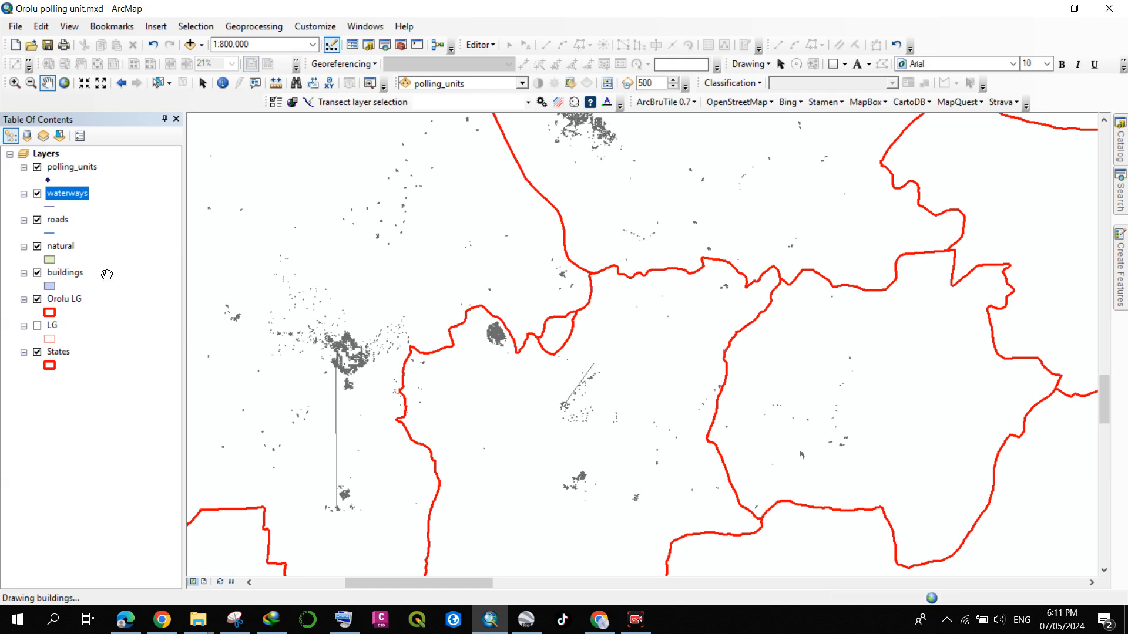
click(37, 273)
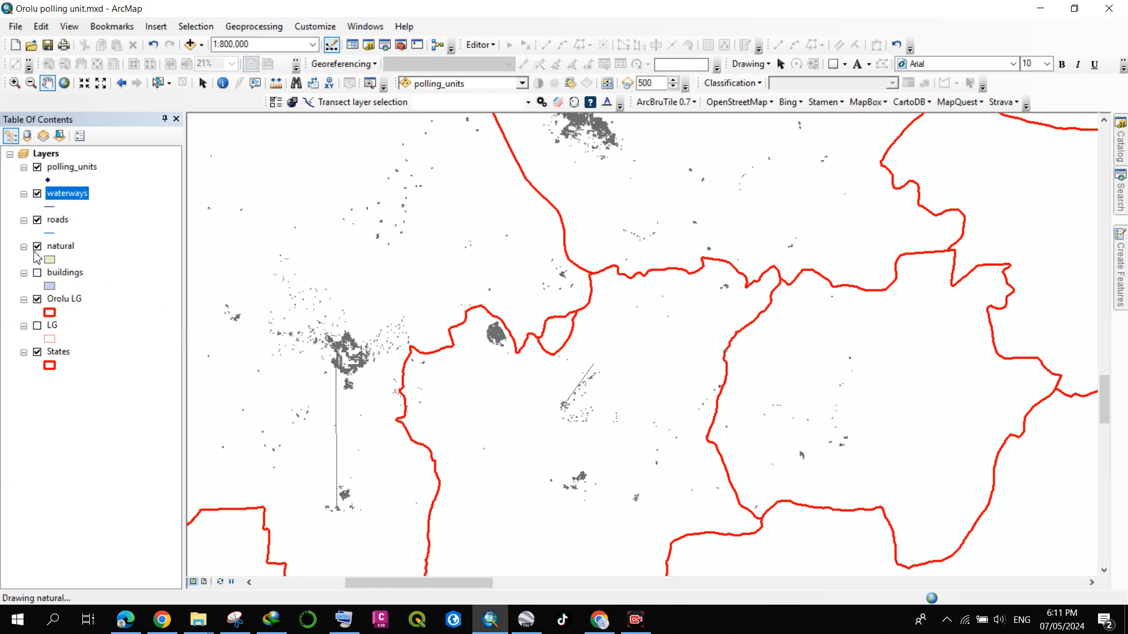
click(37, 247)
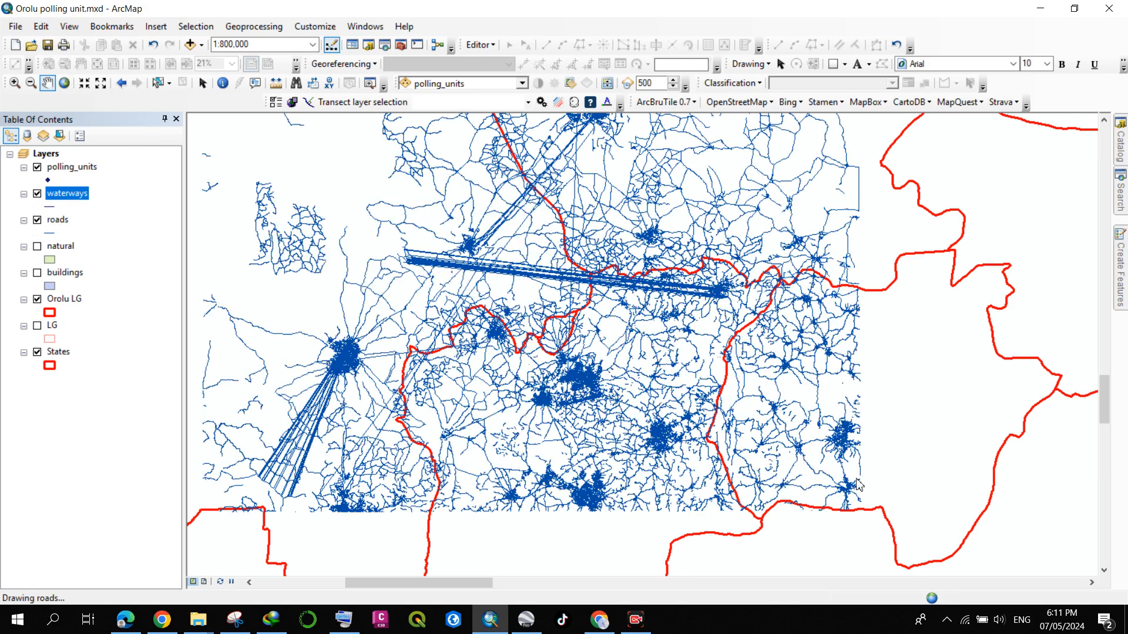
click(196, 26)
click(230, 55)
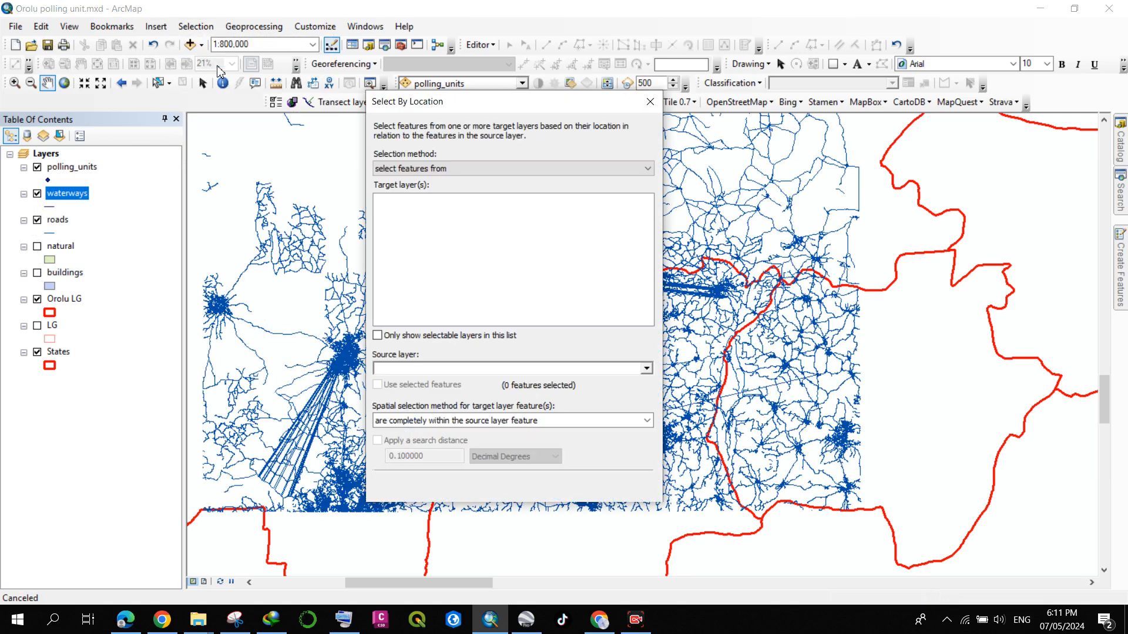
click(489, 168)
click(489, 169)
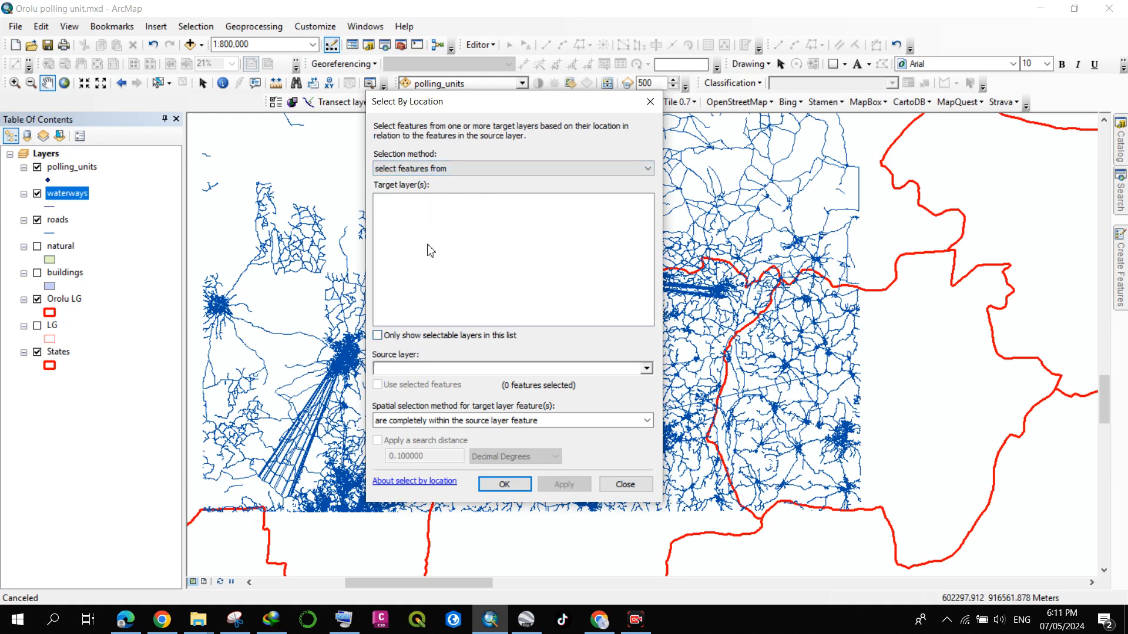
click(479, 370)
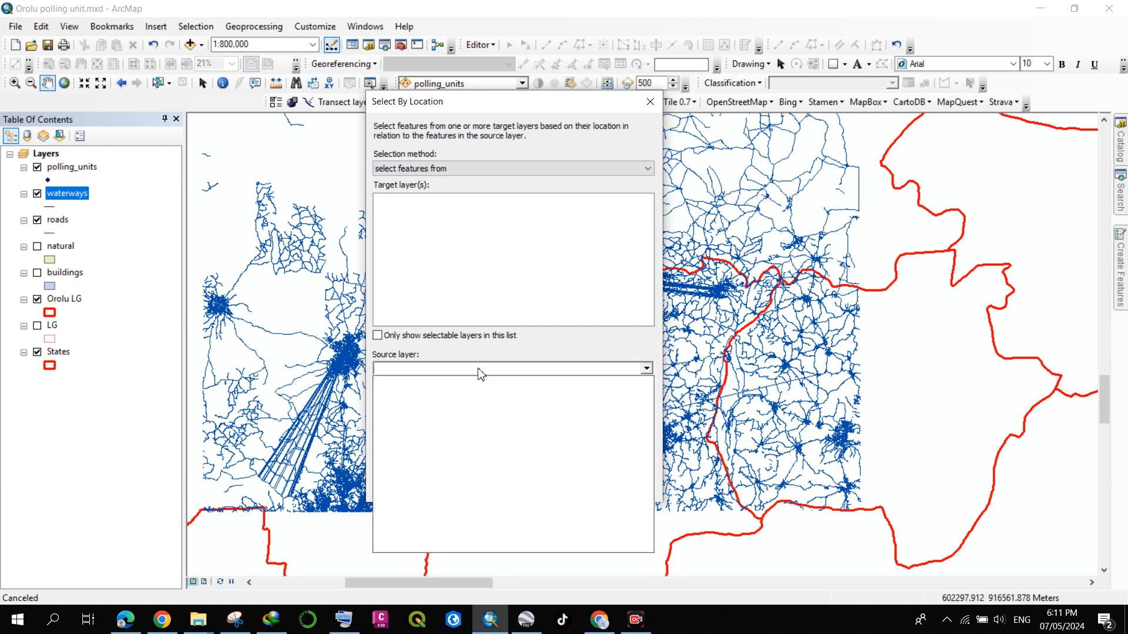
click(648, 118)
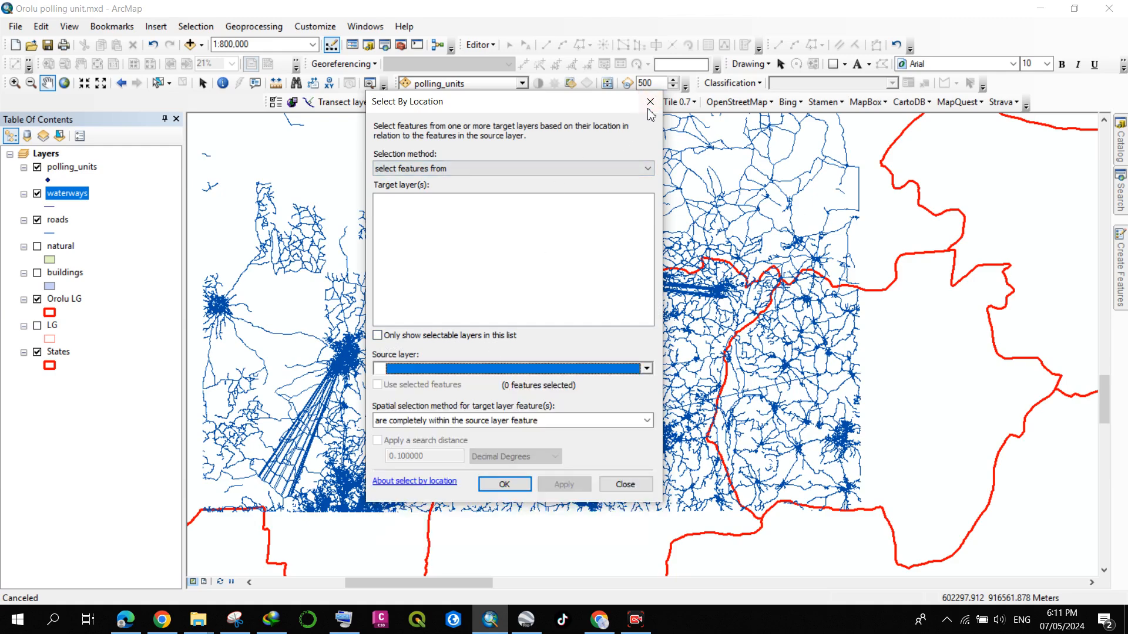
click(649, 111)
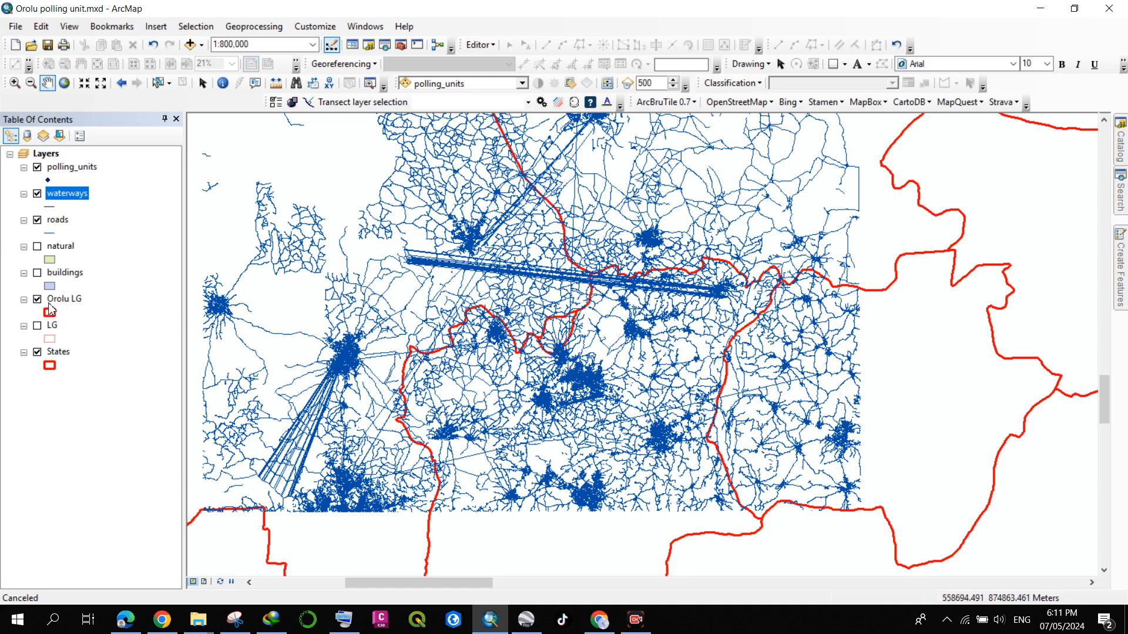
Step: Hide the States and roads layers to view the waterways and polling units around Orolu LG, then toggle the roads layer's visibility again
click(37, 352)
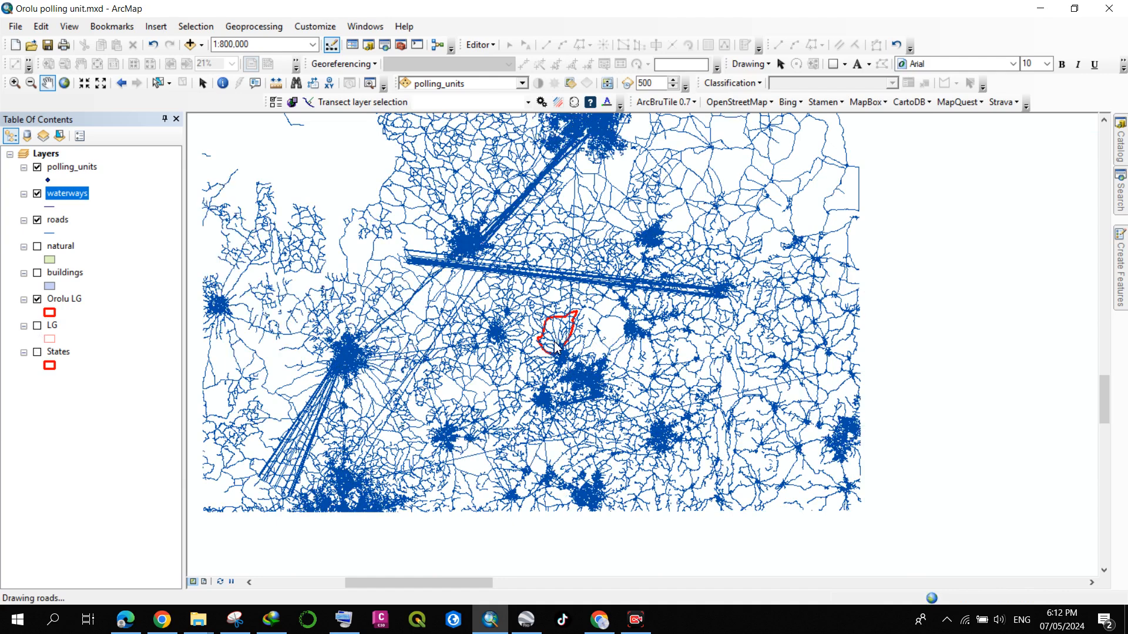
click(38, 222)
scroll(564, 340, up, 5)
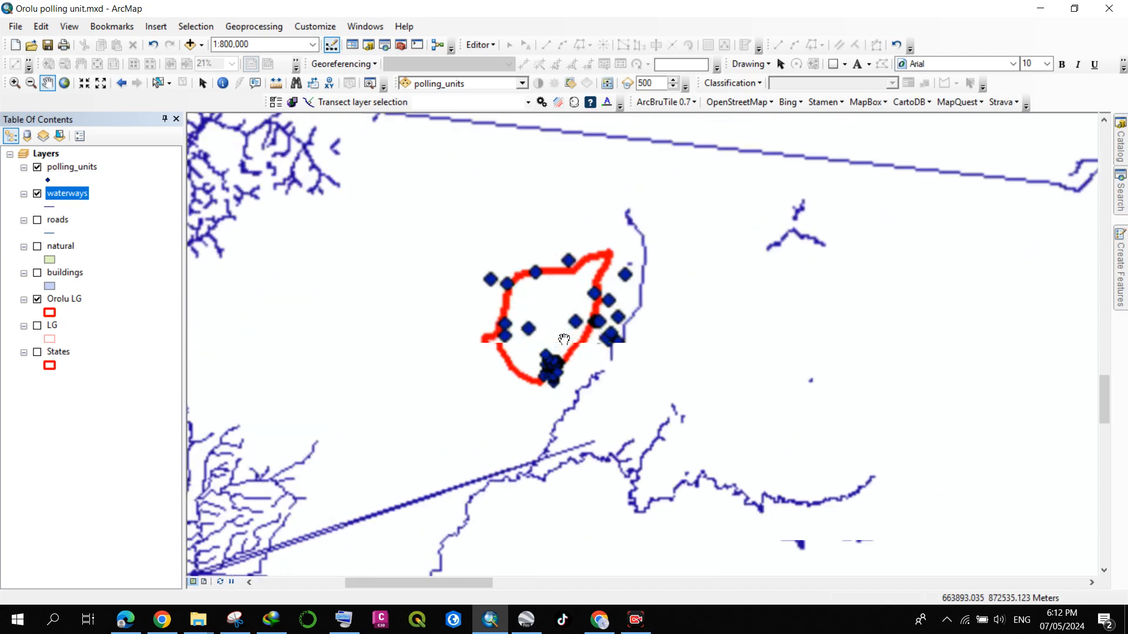
scroll(564, 337, up, 1)
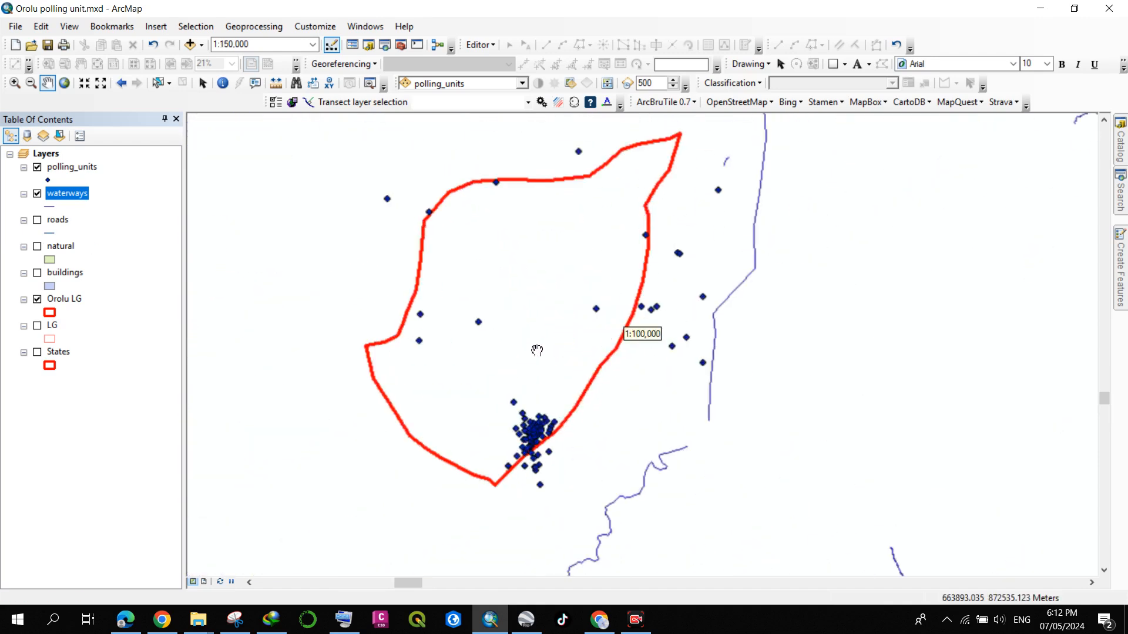
drag(536, 348, 522, 371)
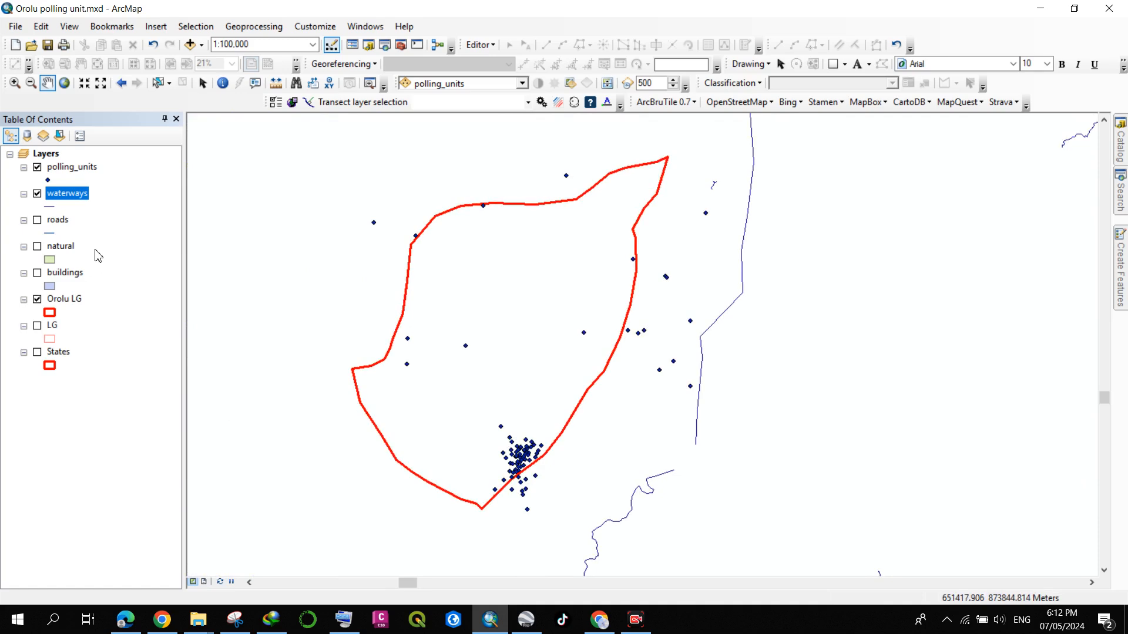
scroll(462, 351, up, 1)
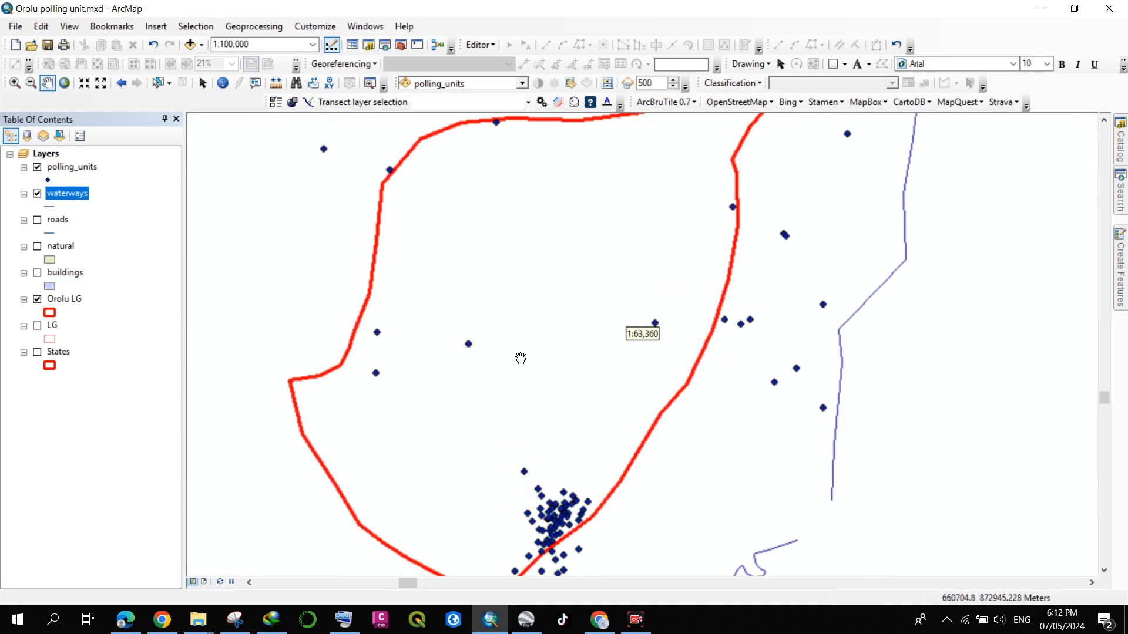
drag(512, 361, 498, 373)
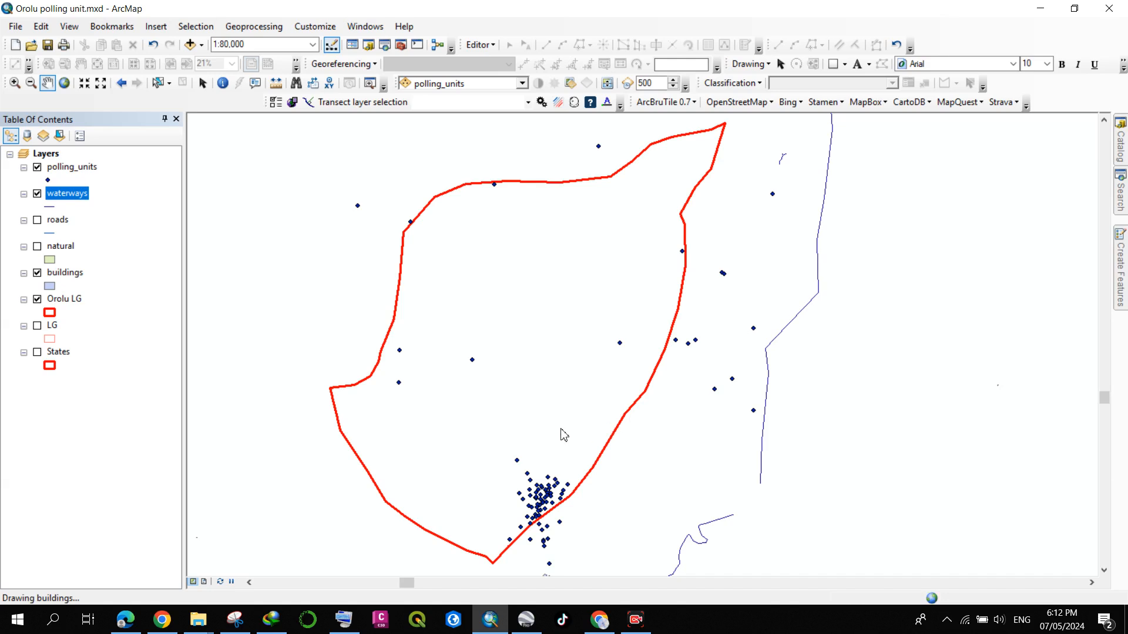
click(38, 222)
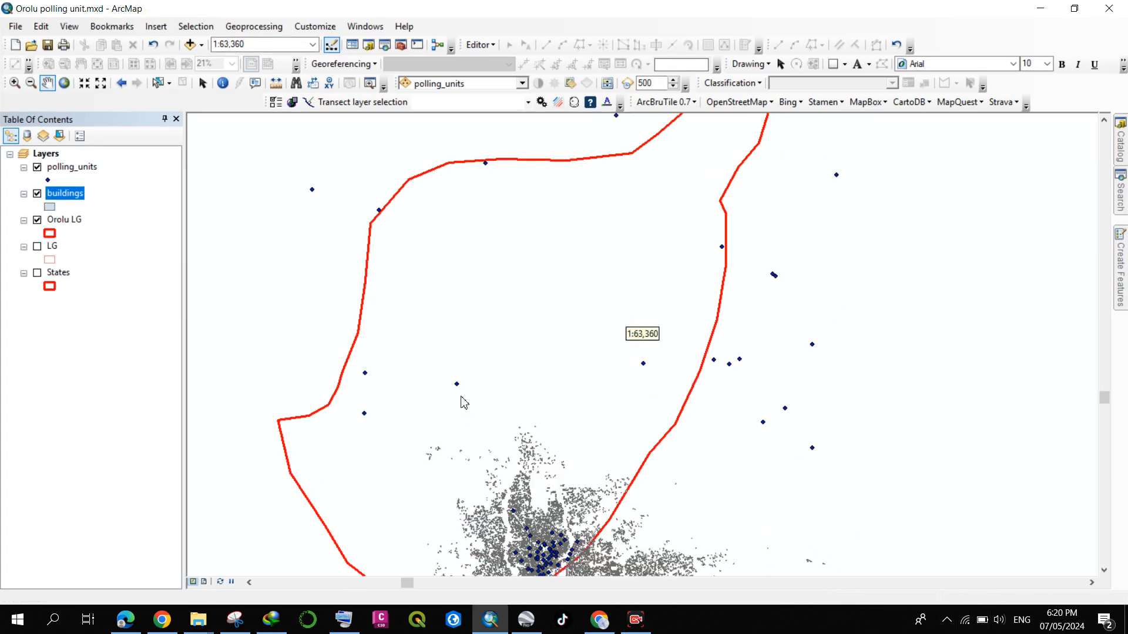
Step: Switch to Chrome, return to the BBBike extract form to view the bounding box, and go back to ArcMap to view Orolu's buildings
click(162, 620)
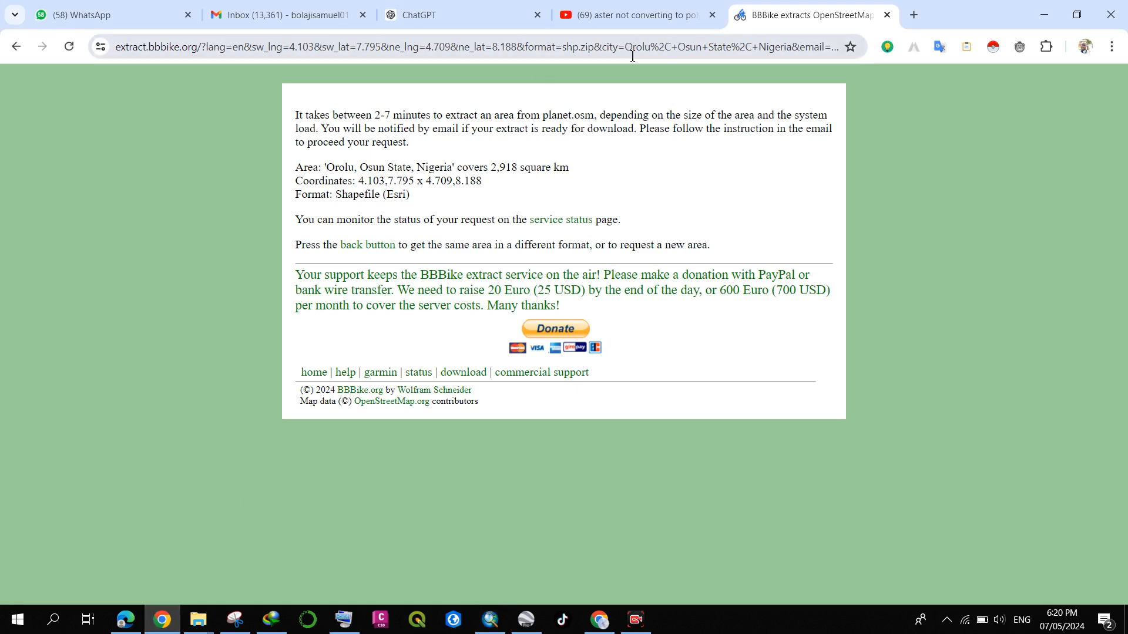
click(17, 46)
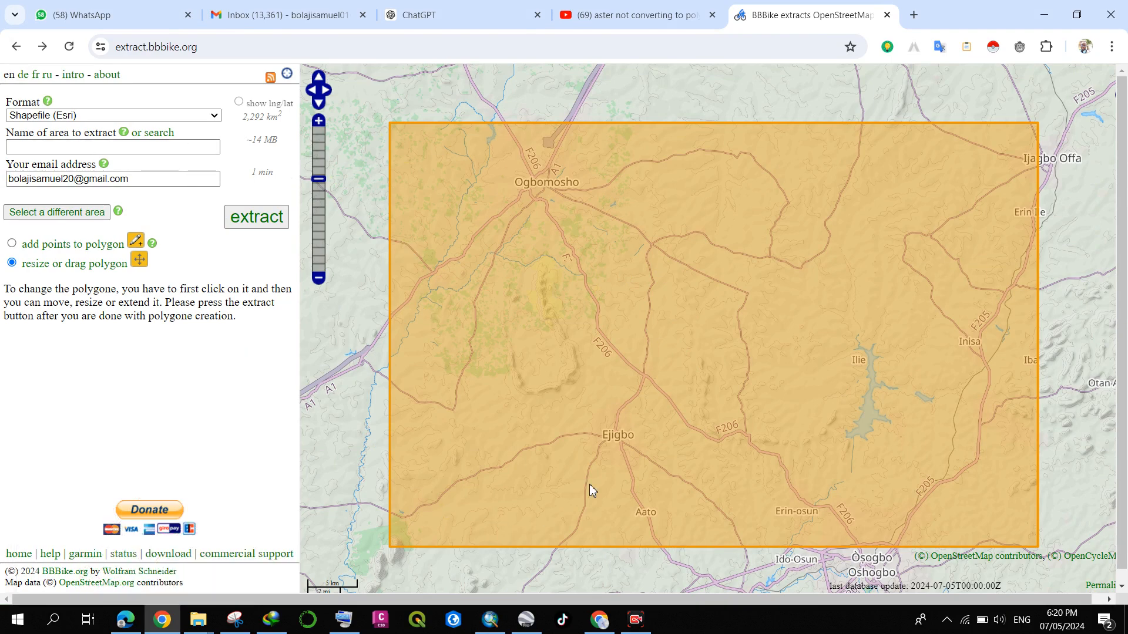
click(525, 616)
drag(585, 462, 526, 285)
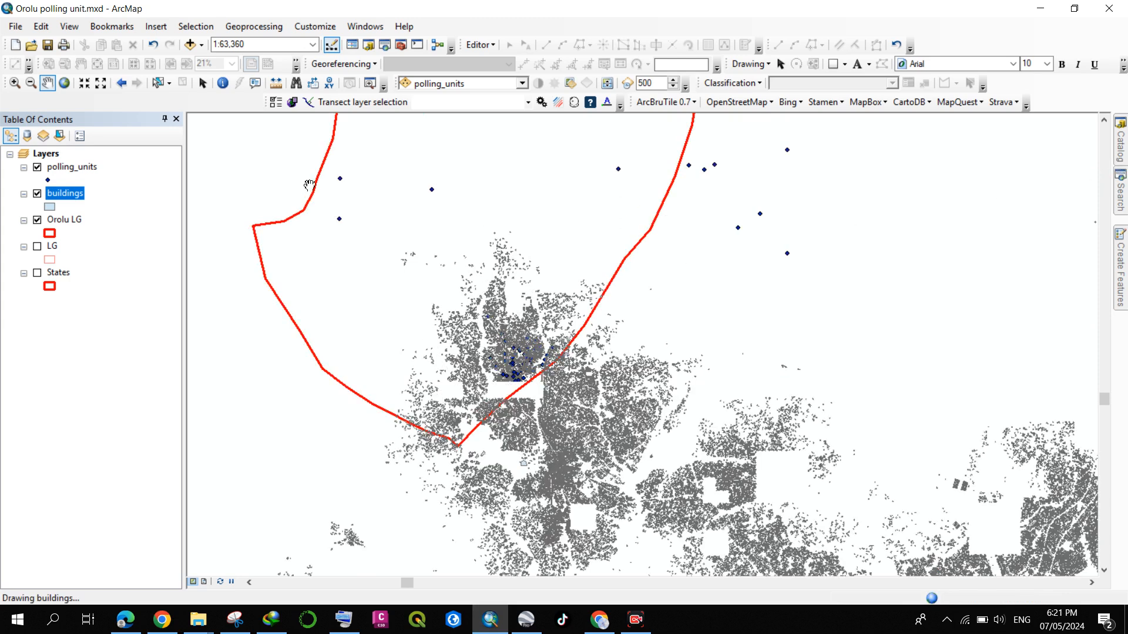
click(195, 25)
click(223, 56)
click(426, 169)
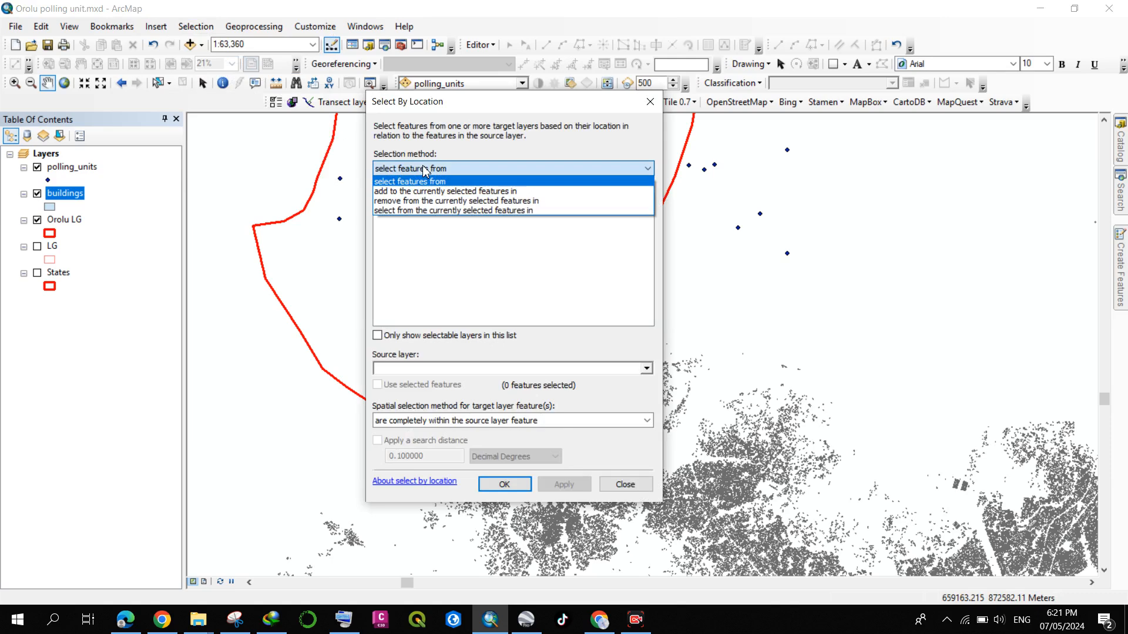
click(426, 171)
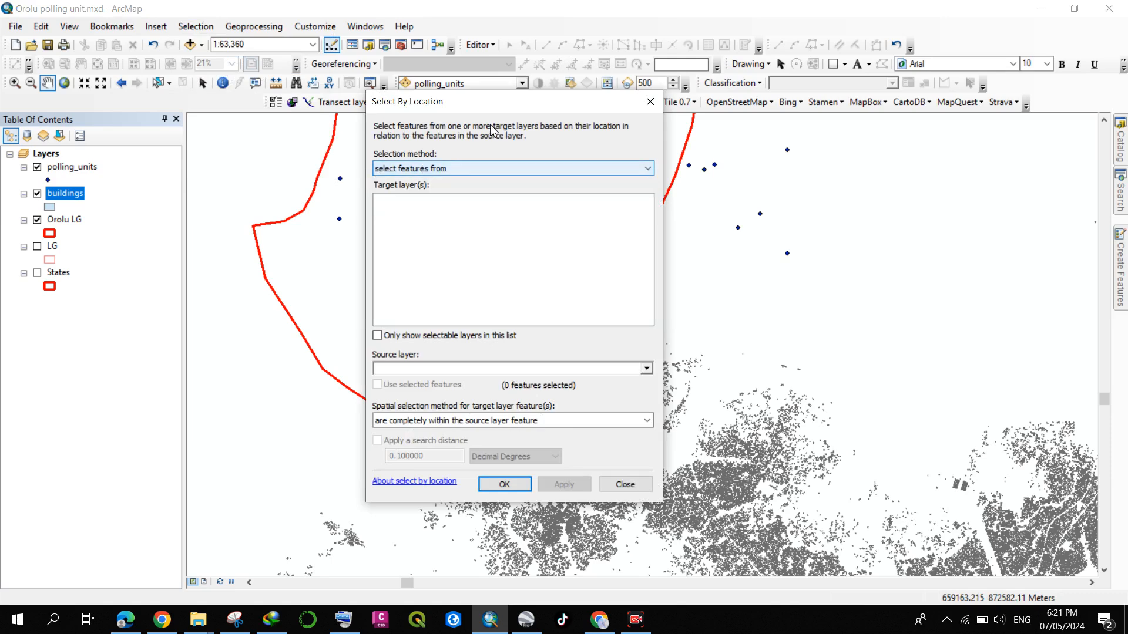
click(651, 102)
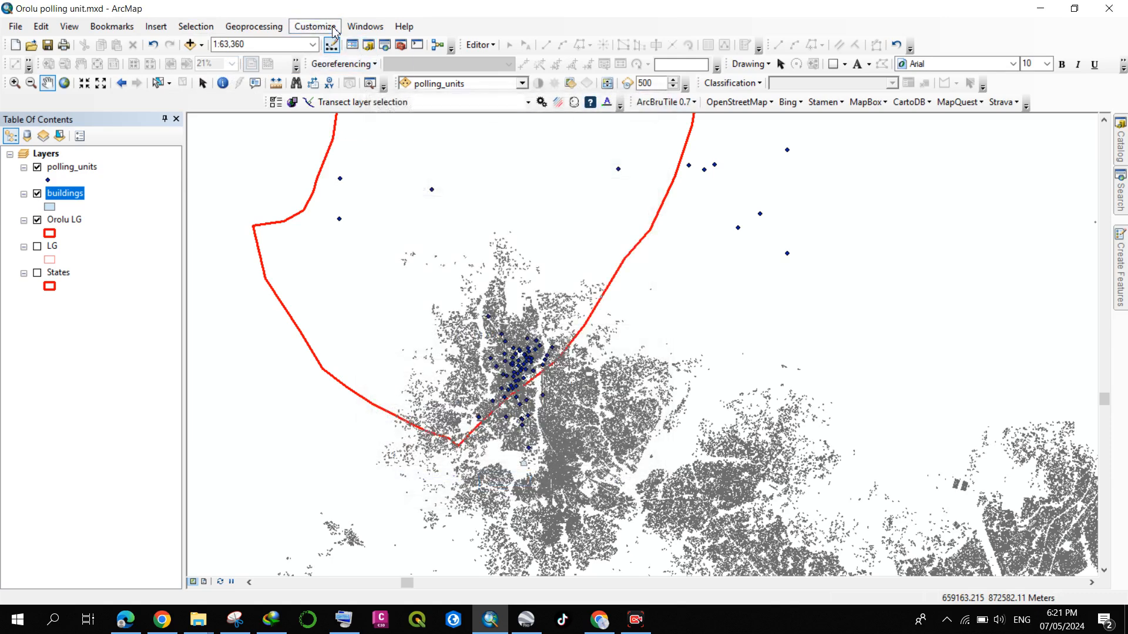
Step: Check which ArcMap extensions are enabled and close the extension list without changing it
click(333, 27)
click(349, 55)
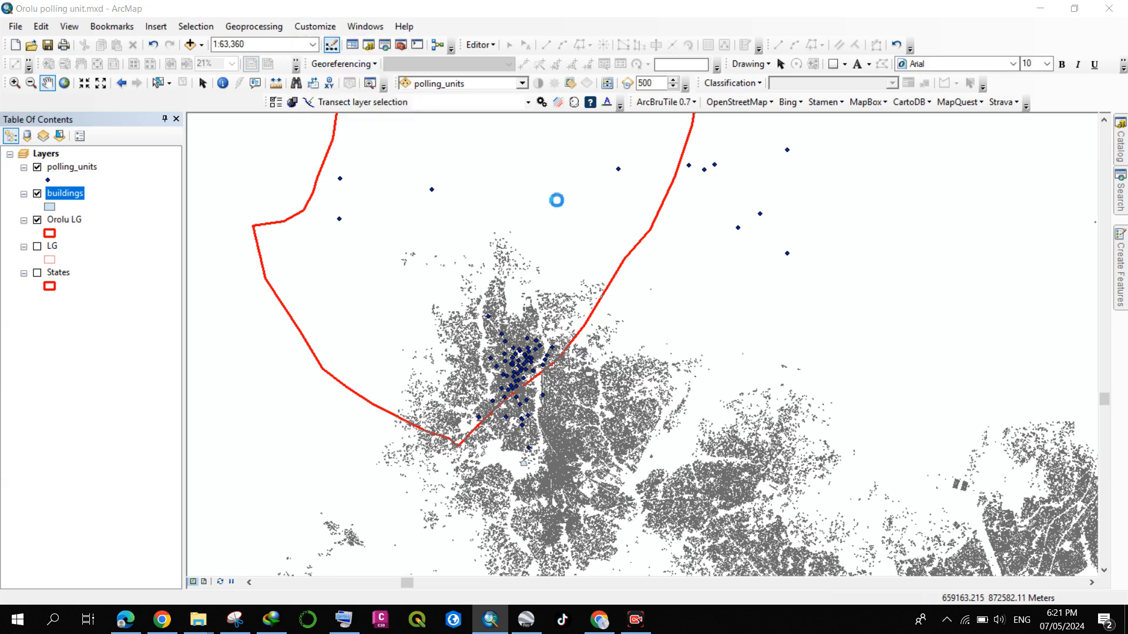
key(alt+Tab)
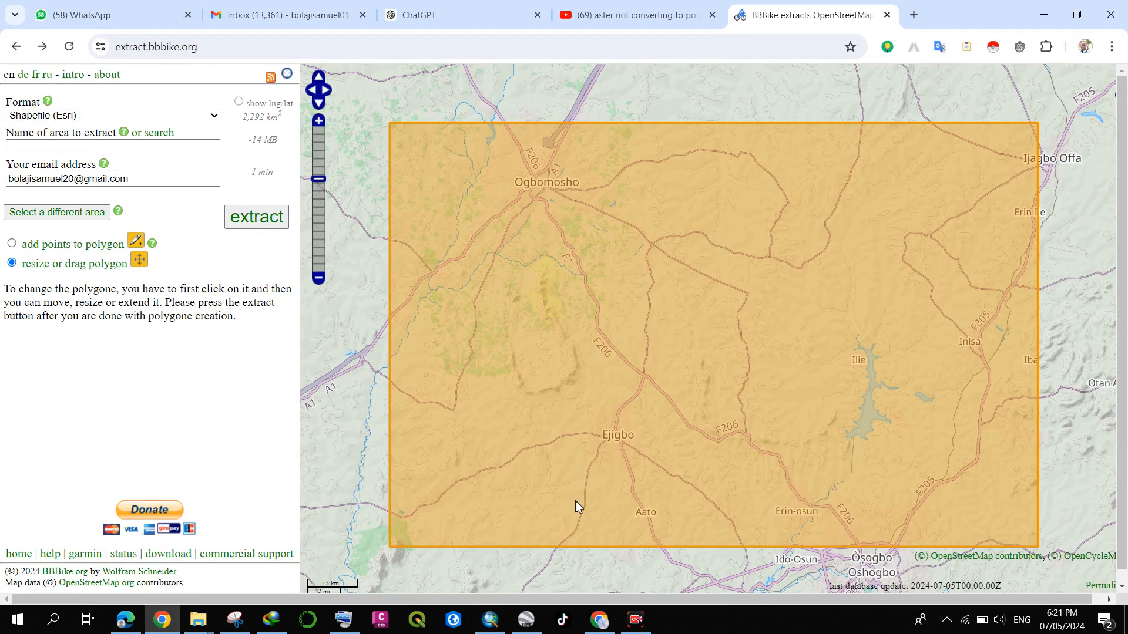
mouse_move(490, 620)
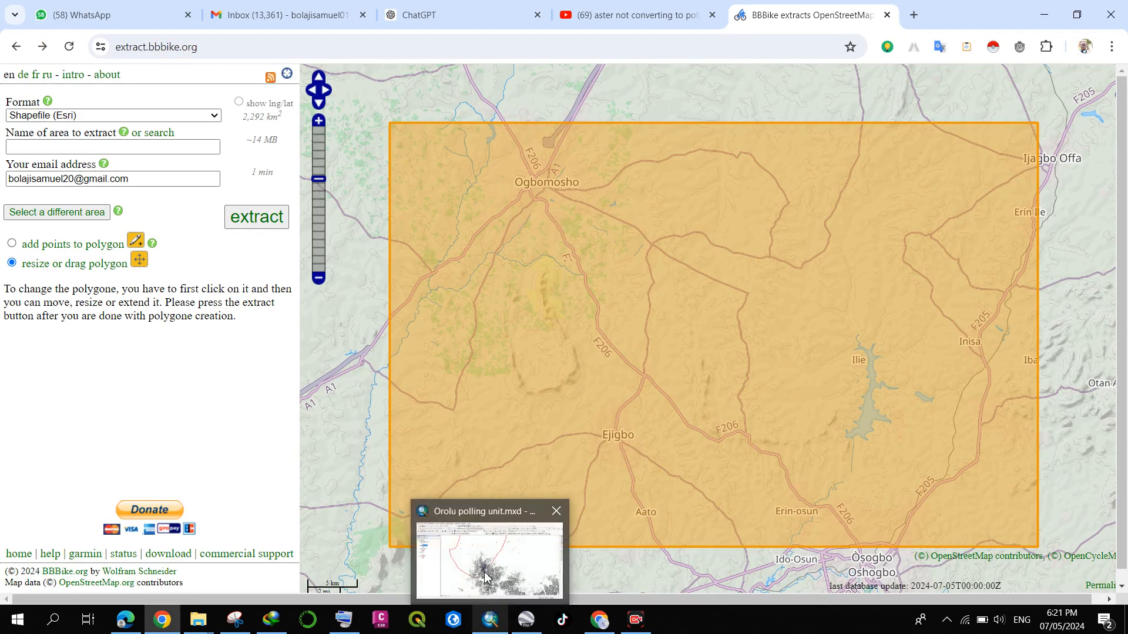
click(486, 577)
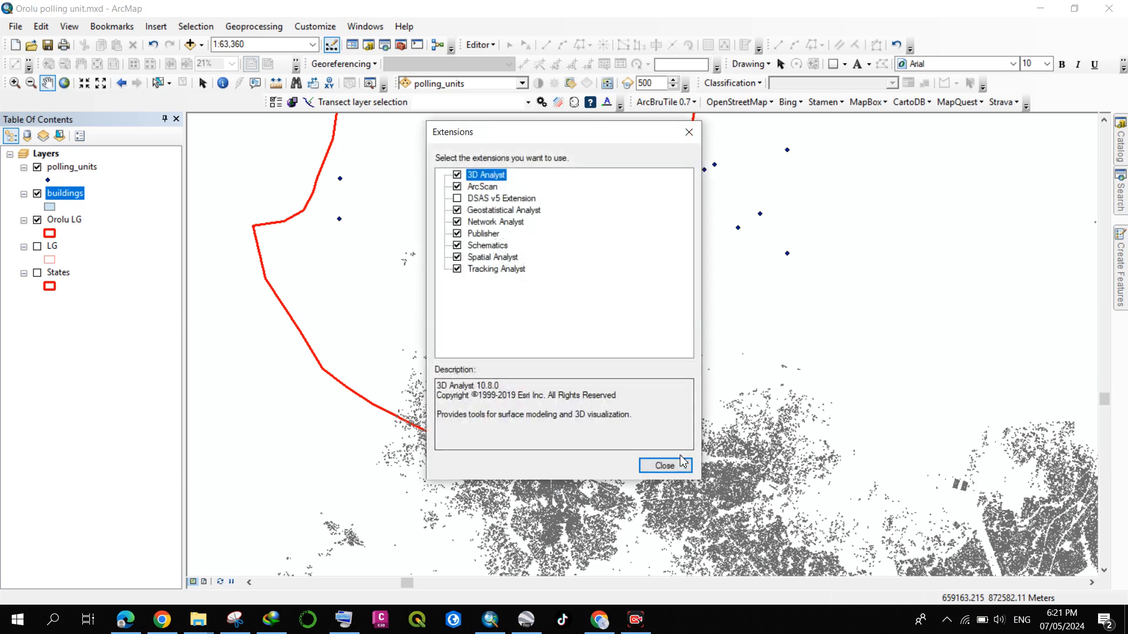
click(663, 465)
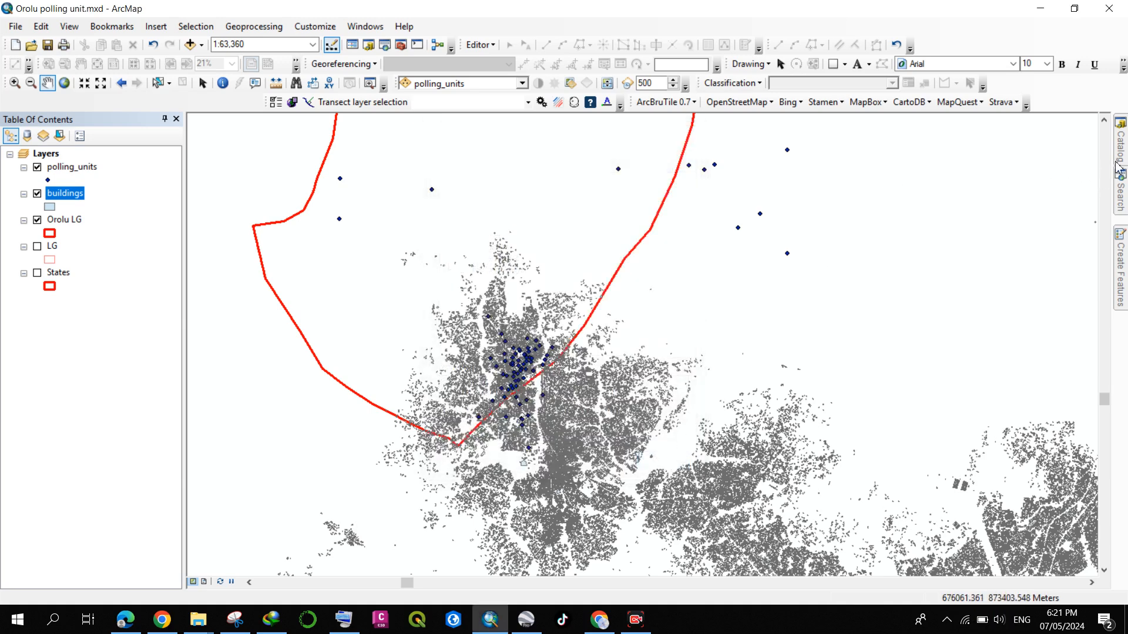
Step: Add natural.shp from the BBBike extract's shape folder to the map again
click(1119, 159)
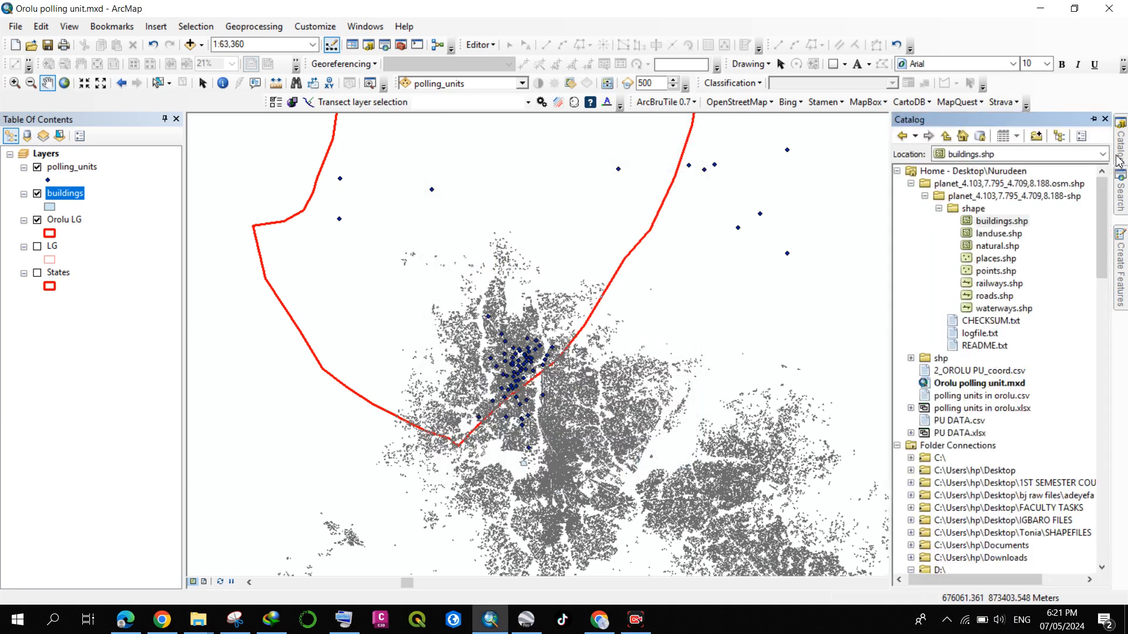
click(993, 247)
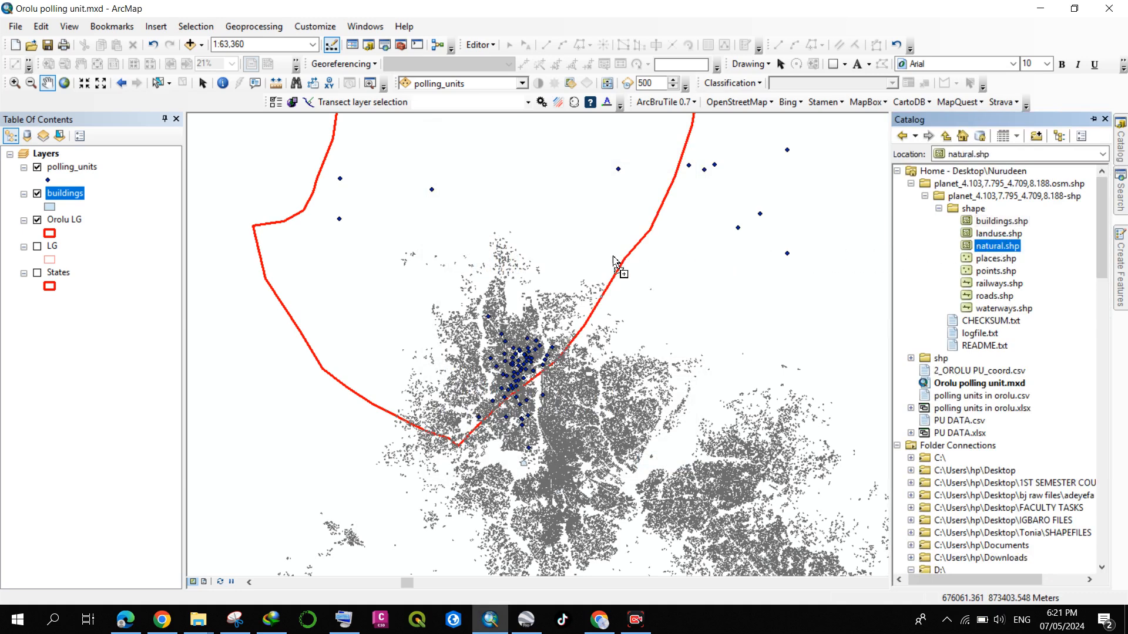
drag(618, 261, 615, 259)
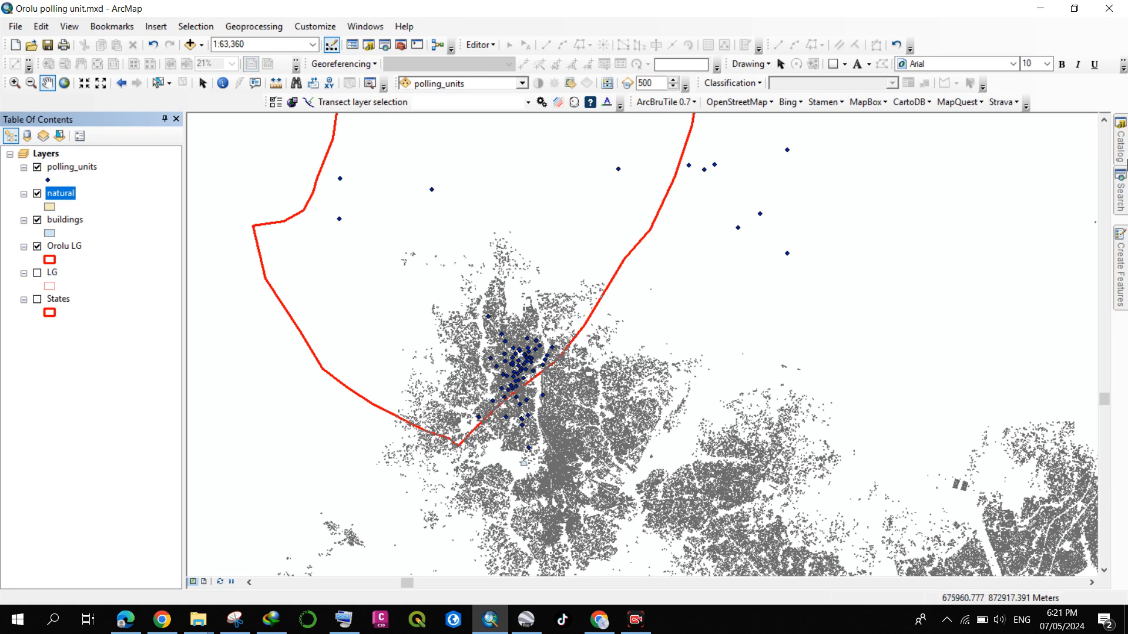
mouse_move(1121, 154)
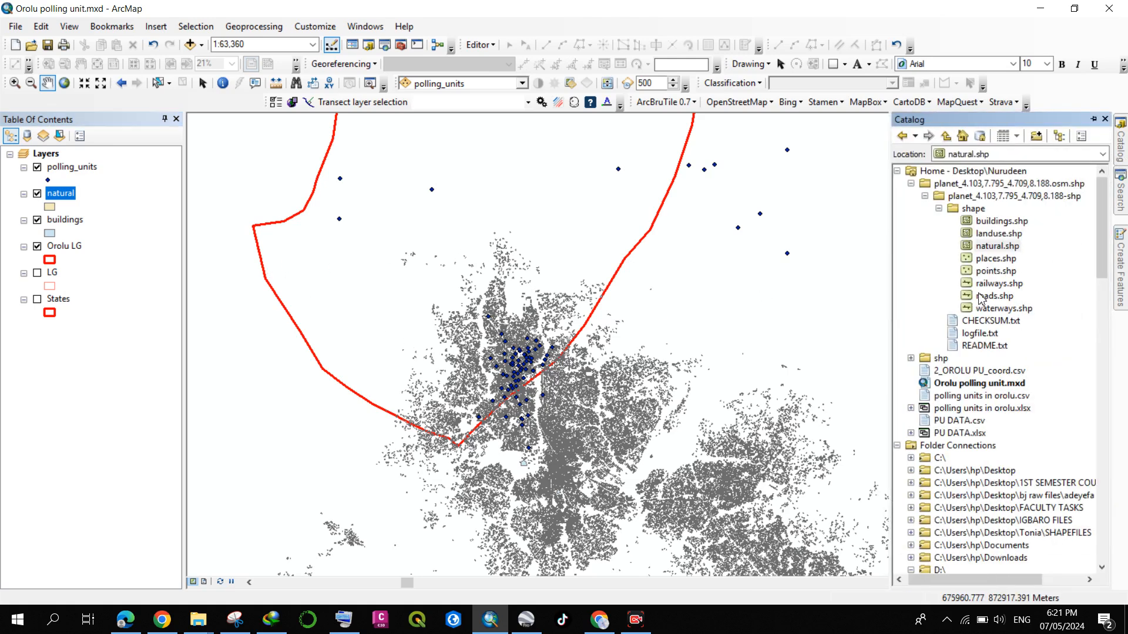
Step: Add the railways, roads and waterways shapefiles from the BBBike extract's shape folder to the map
click(999, 284)
drag(782, 291, 670, 293)
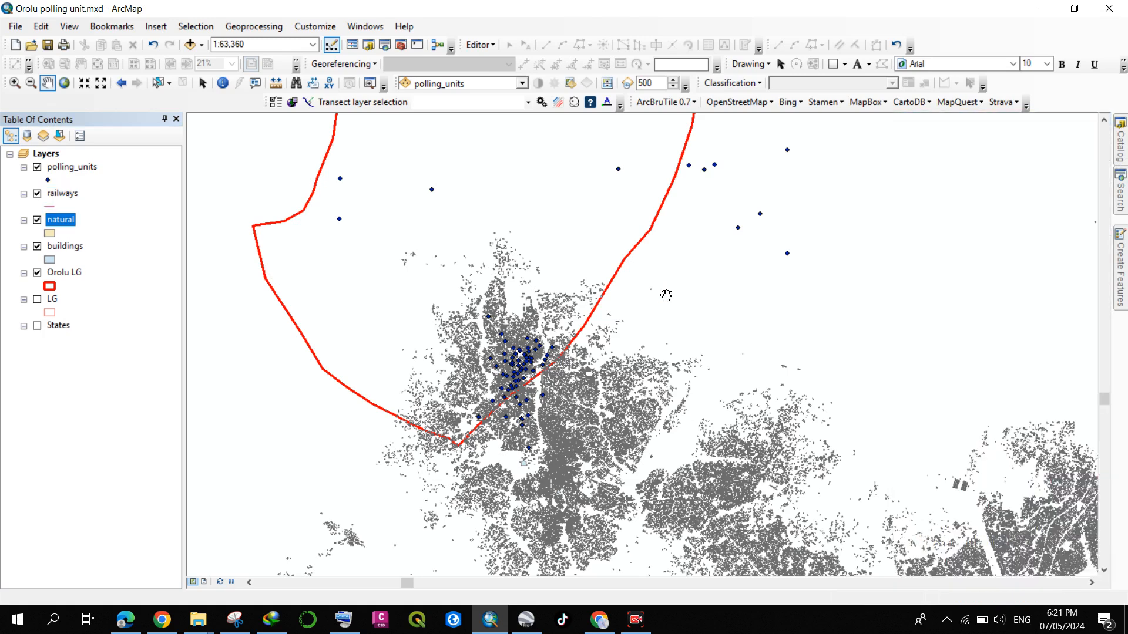
mouse_move(1122, 153)
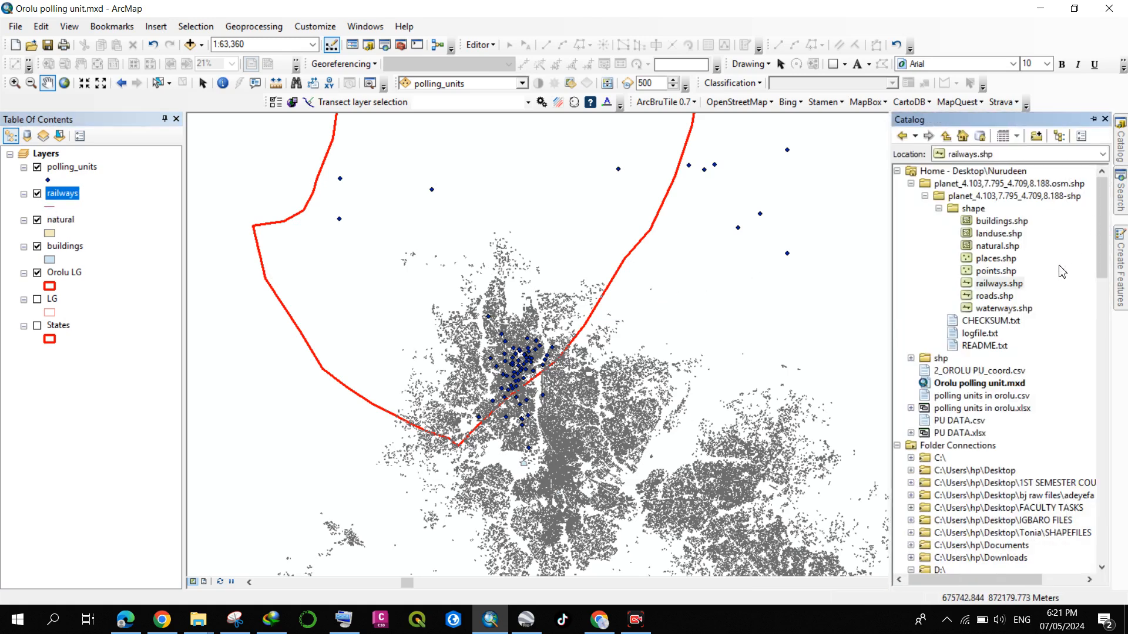
click(1002, 309)
drag(1002, 310, 809, 289)
mouse_move(1121, 152)
click(1024, 308)
drag(1024, 309, 468, 325)
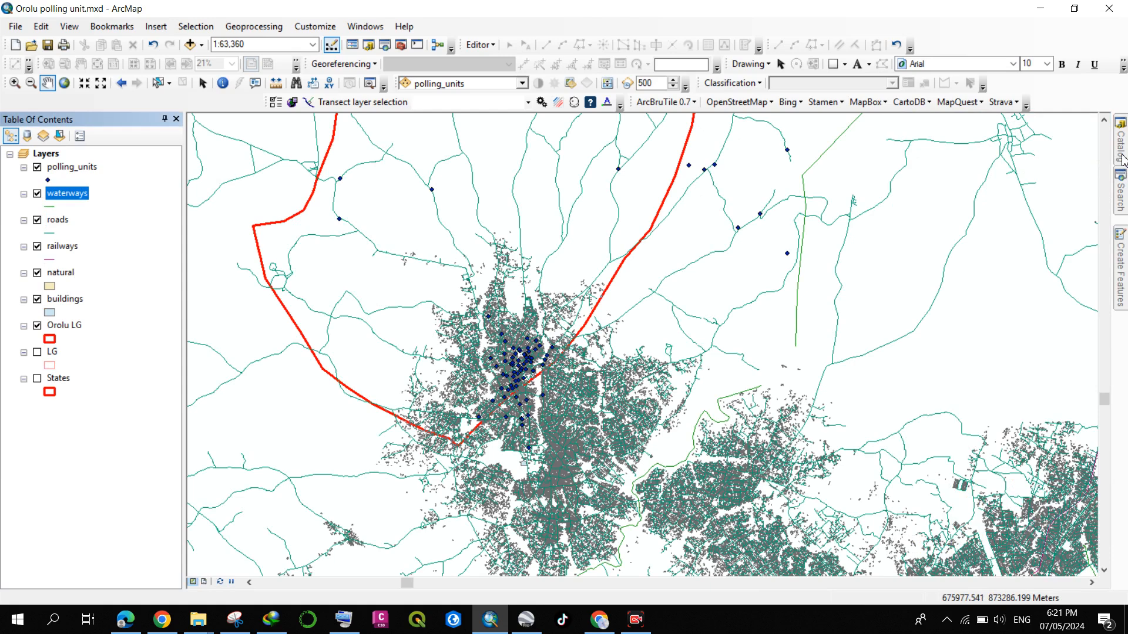
Step: Add points.shp and places.shp from the shape folder to the map and collapse the catalog's Home folder
mouse_move(1123, 158)
click(992, 271)
mouse_move(649, 282)
mouse_down()
mouse_move(432, 285)
mouse_move(463, 284)
mouse_up()
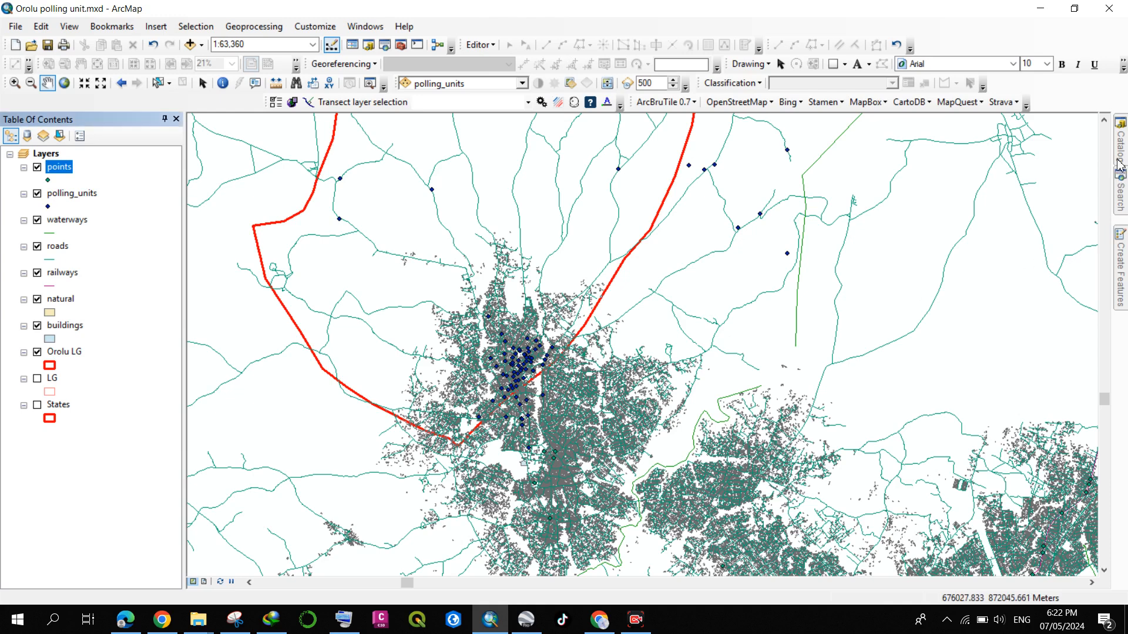
mouse_move(1120, 167)
click(995, 259)
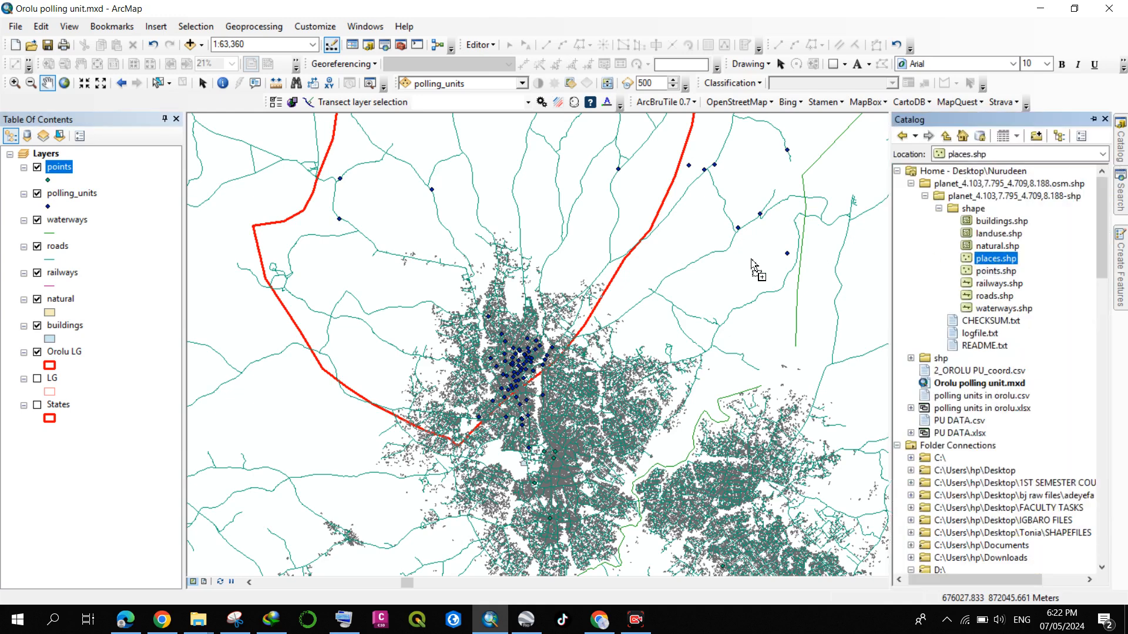
drag(821, 260, 634, 256)
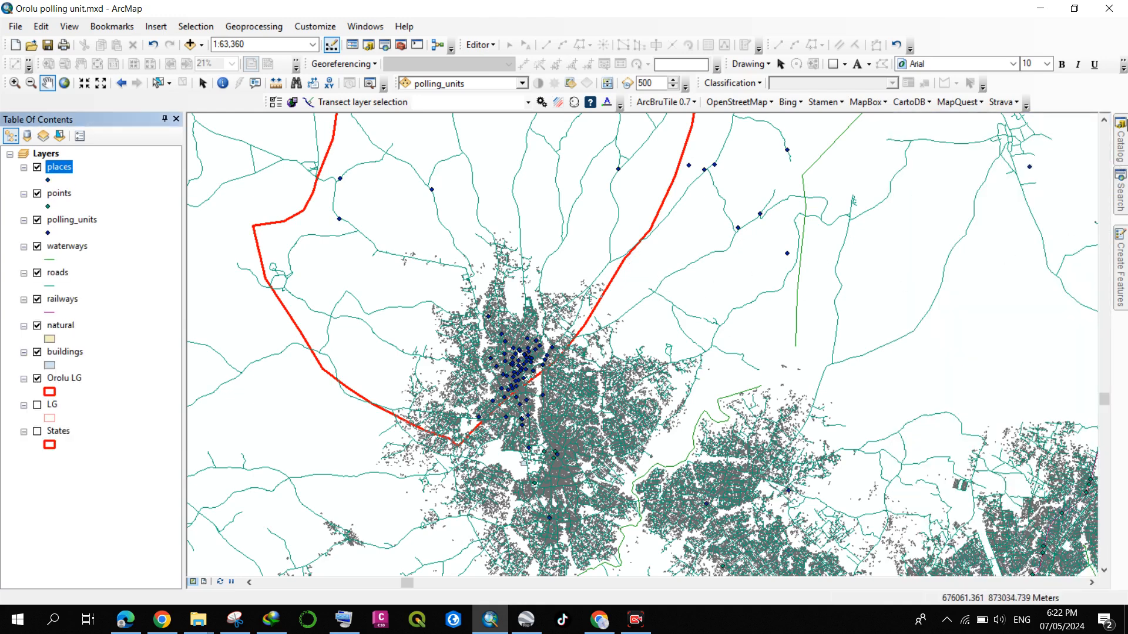
mouse_move(1121, 156)
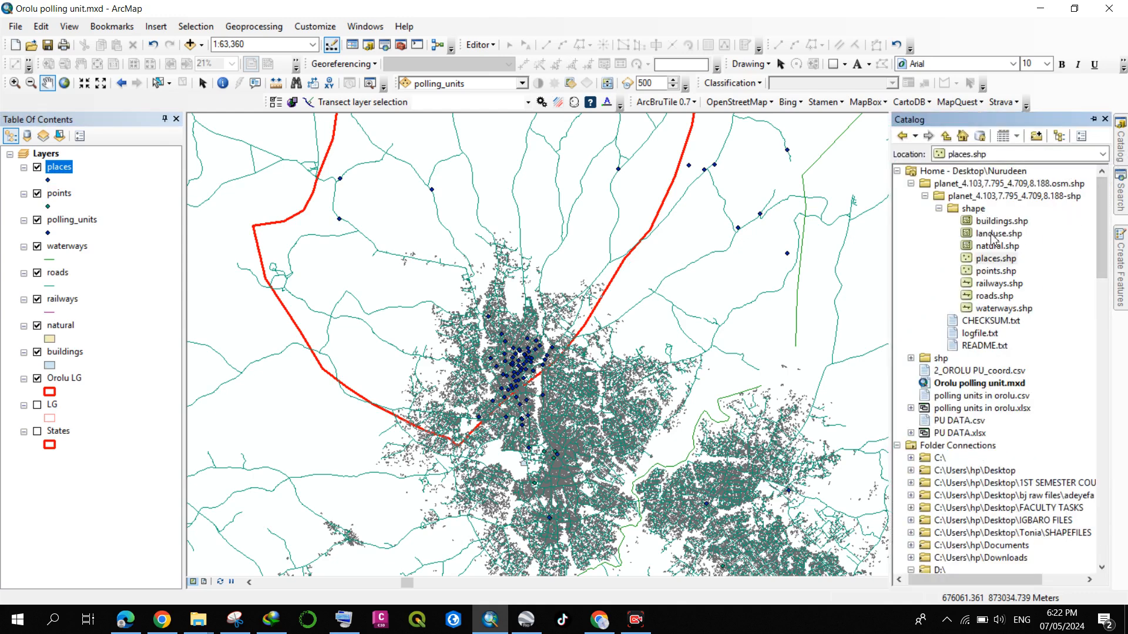
click(897, 171)
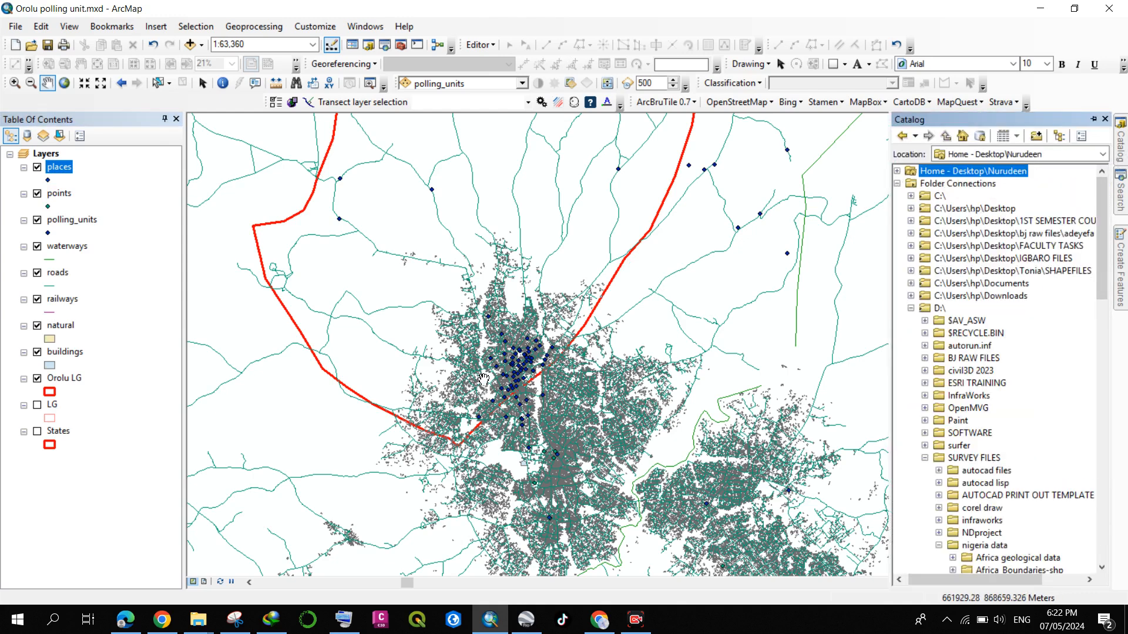
scroll(488, 319, down, 2)
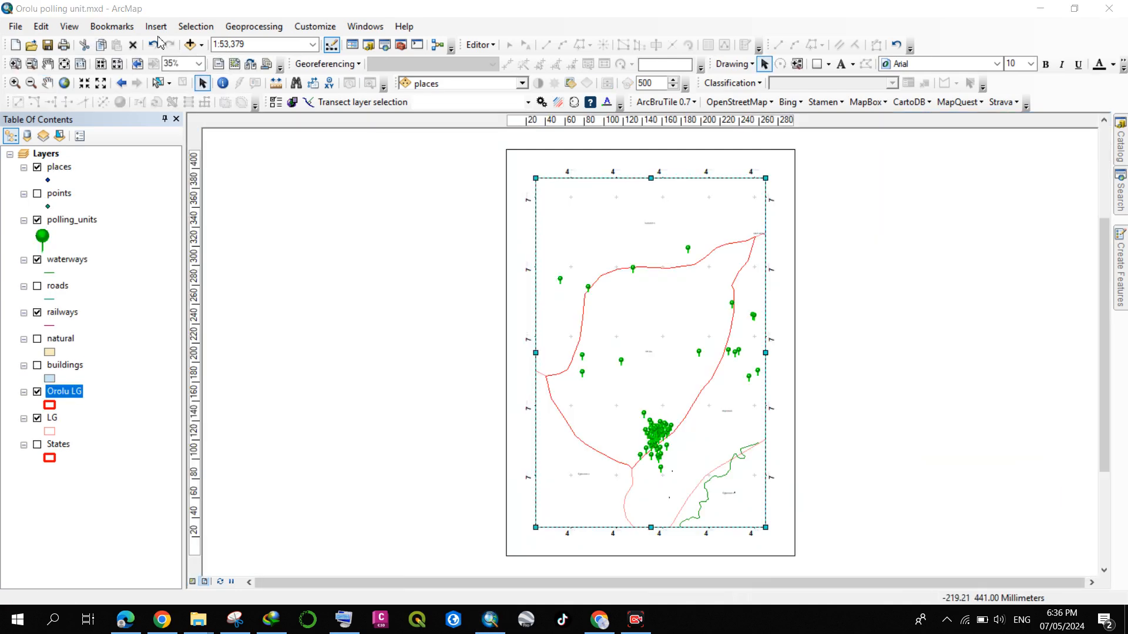
Step: Insert a neatline placed inside the page margins with the Single, Nautical Dash border
click(157, 27)
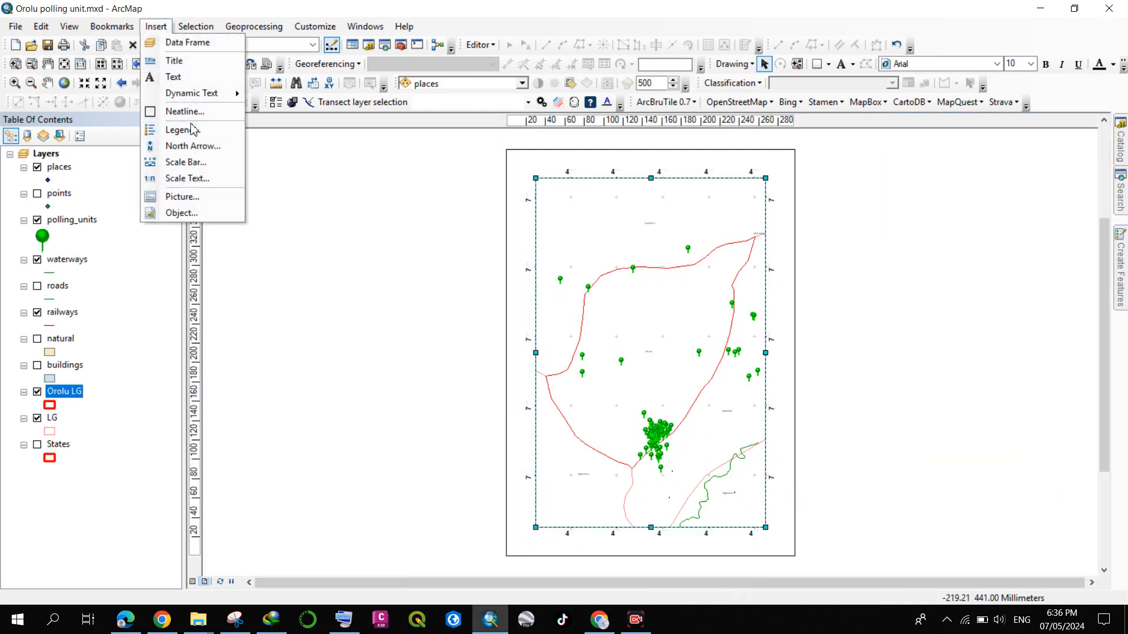
click(232, 112)
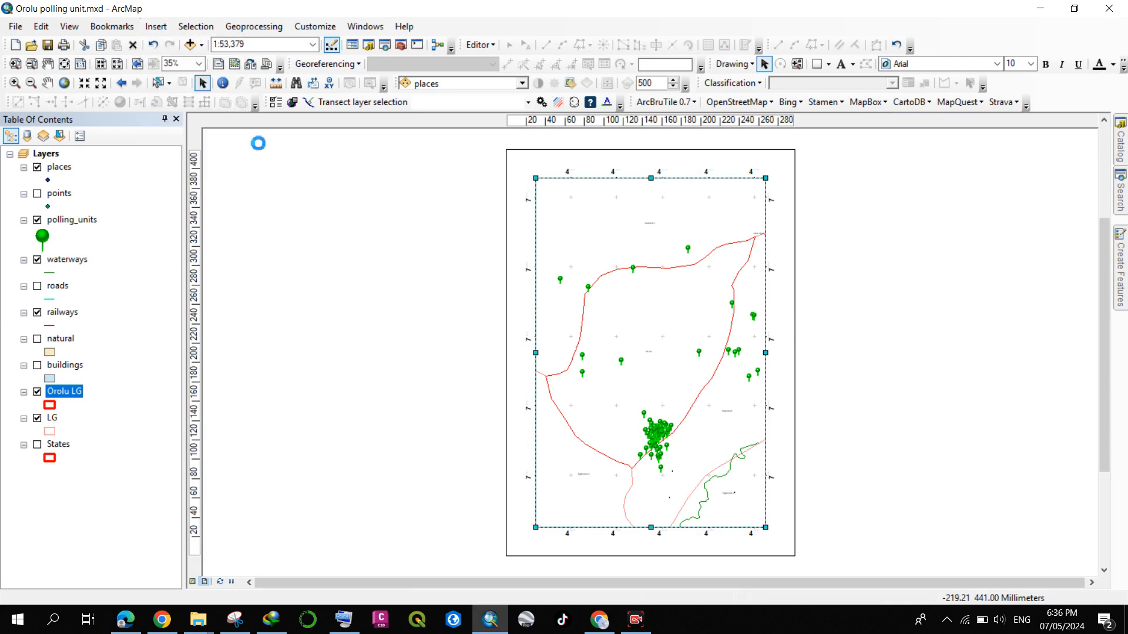
click(459, 274)
click(613, 253)
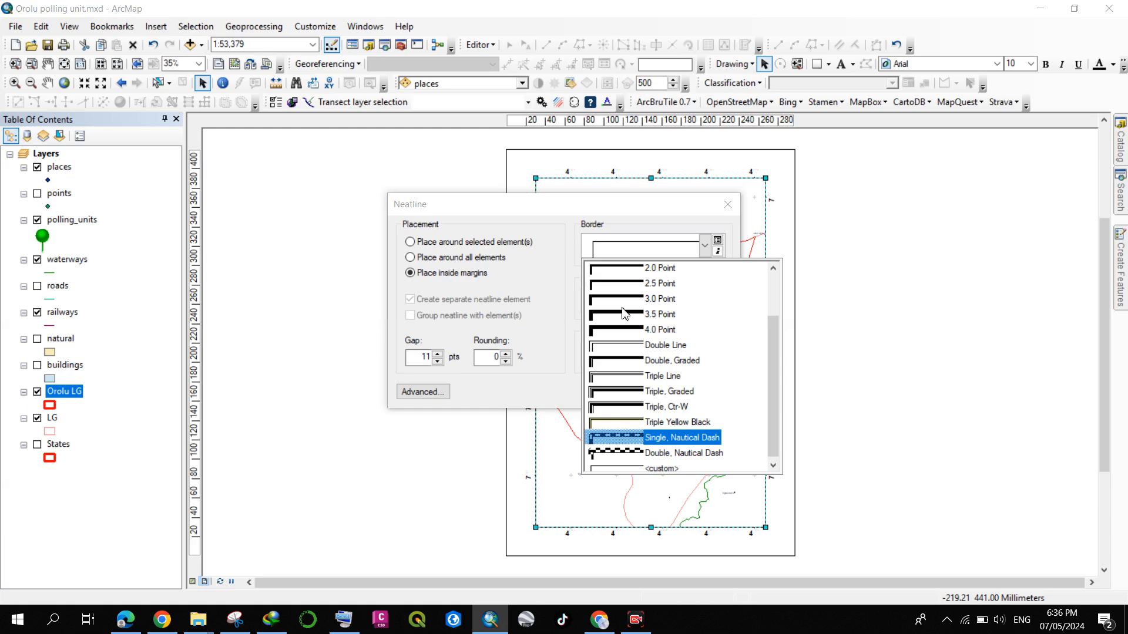
click(633, 440)
click(642, 390)
click(446, 283)
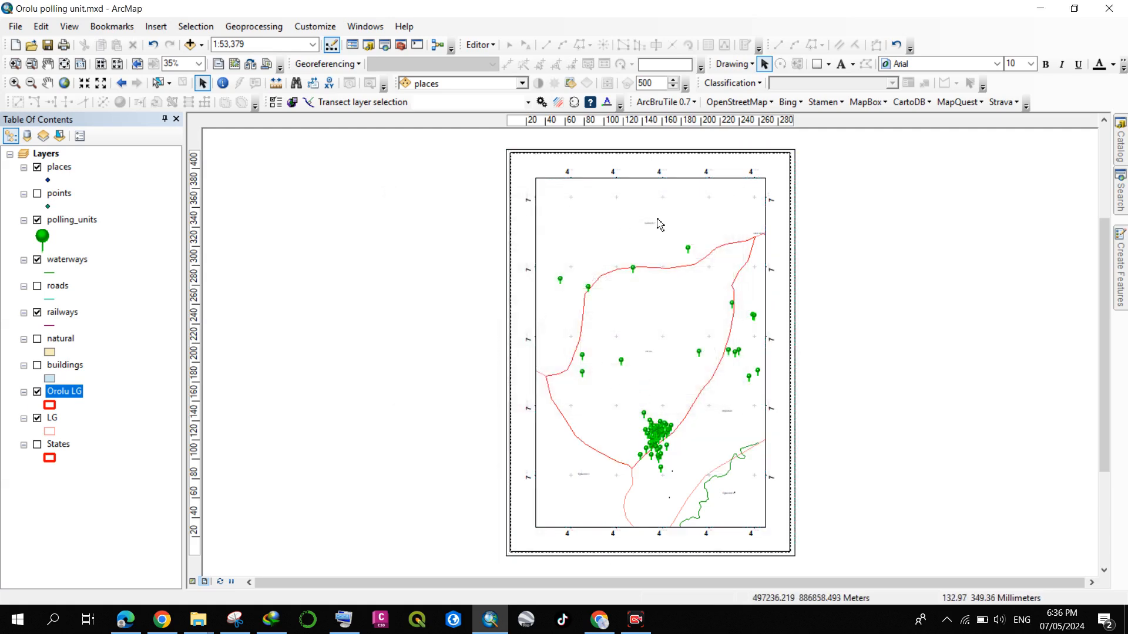
Step: Insert the ESRI North 59 north arrow and place it in the page's upper-right corner, outside the data frame
click(156, 26)
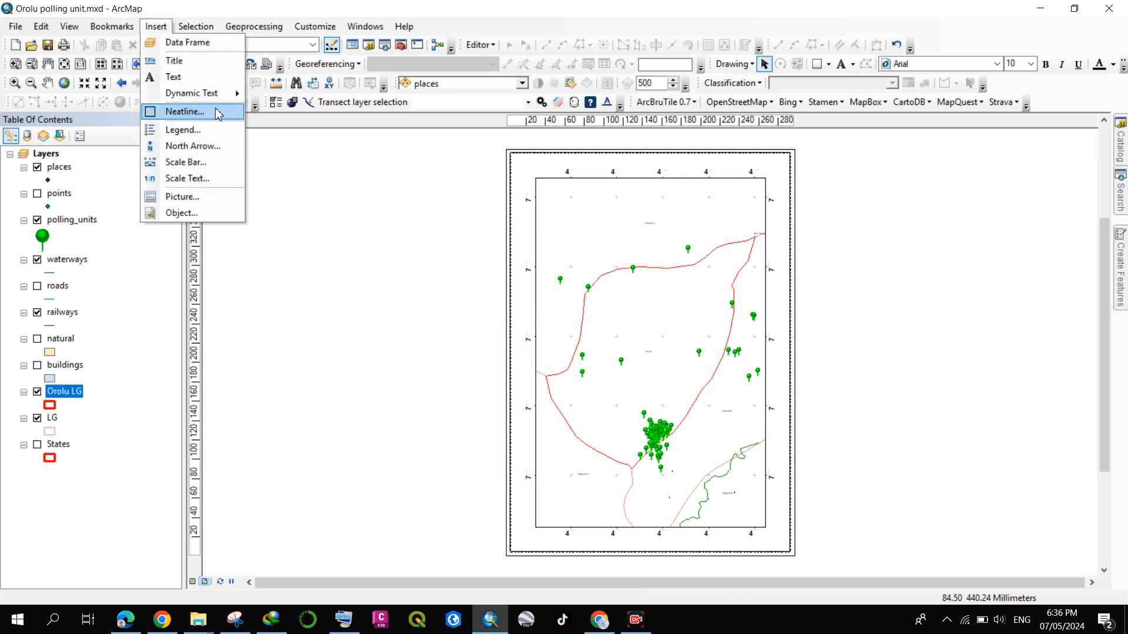
click(192, 147)
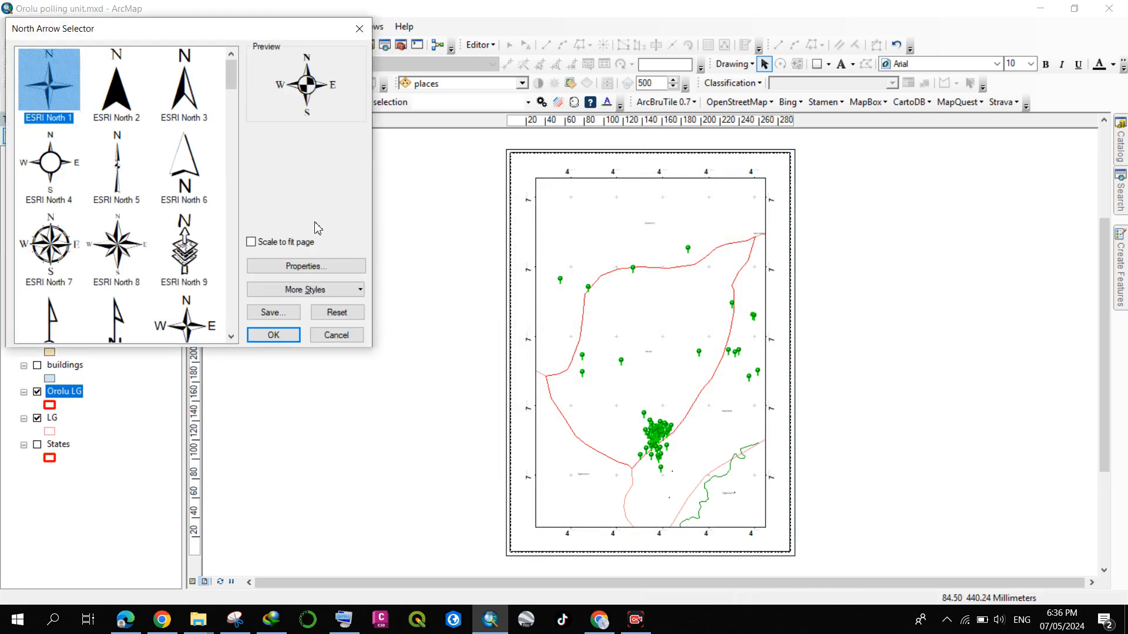
scroll(124, 200, down, 6)
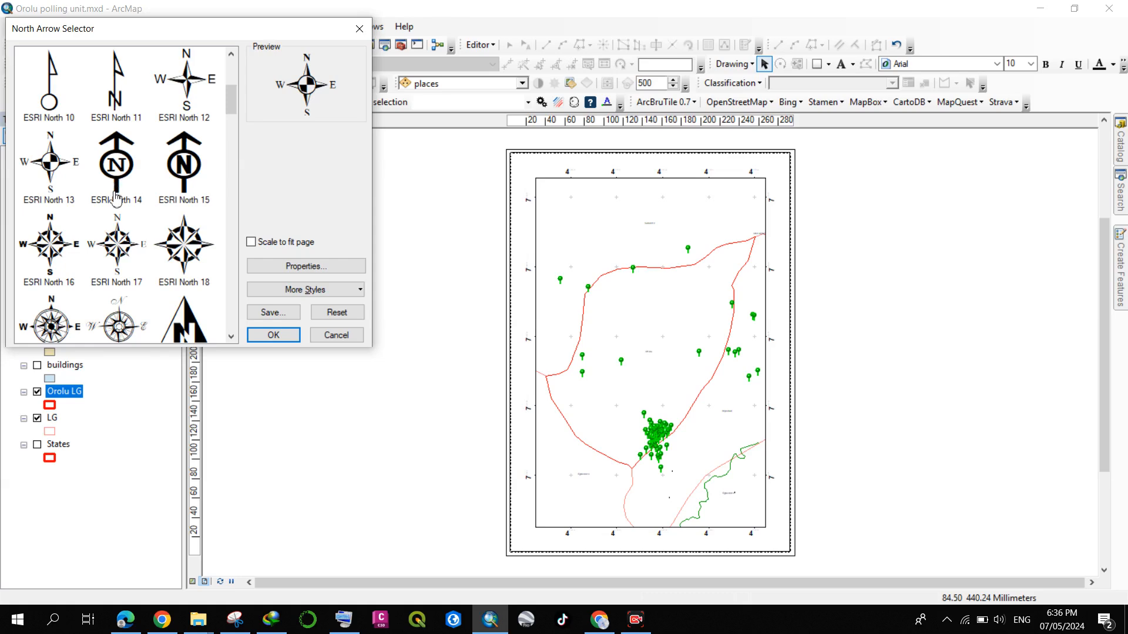
scroll(130, 180, down, 10)
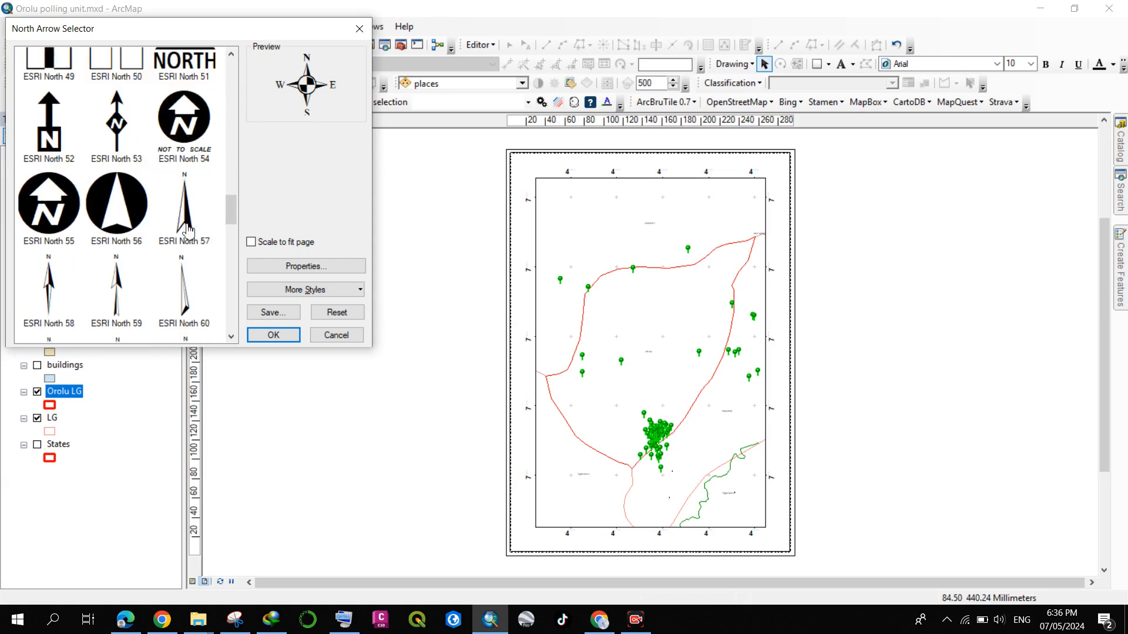
click(124, 288)
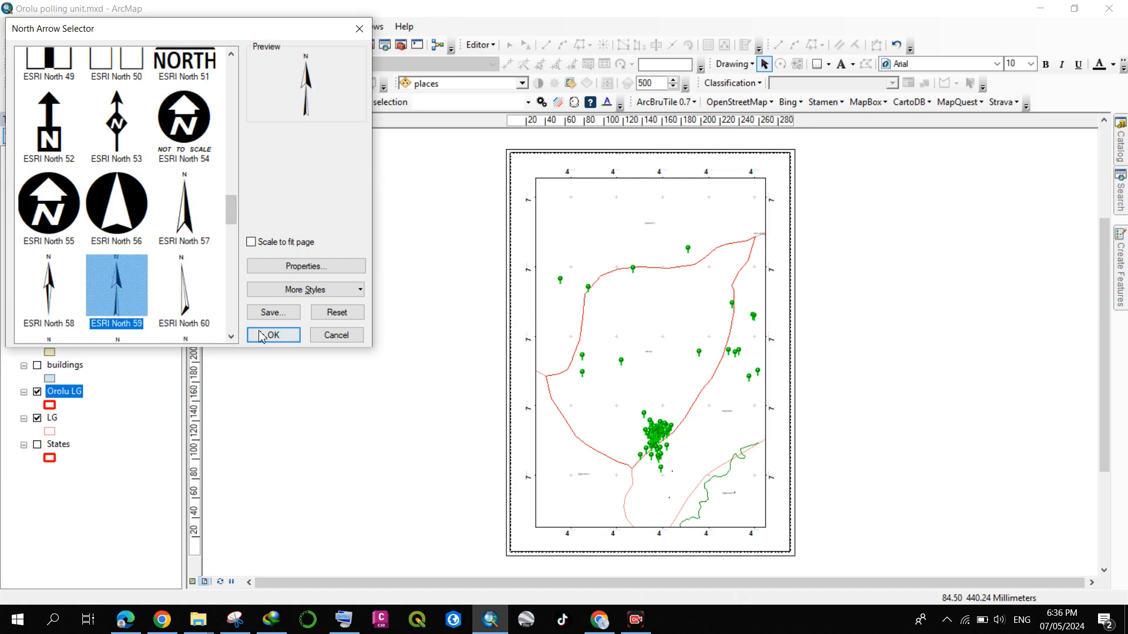
click(288, 334)
drag(535, 409, 778, 188)
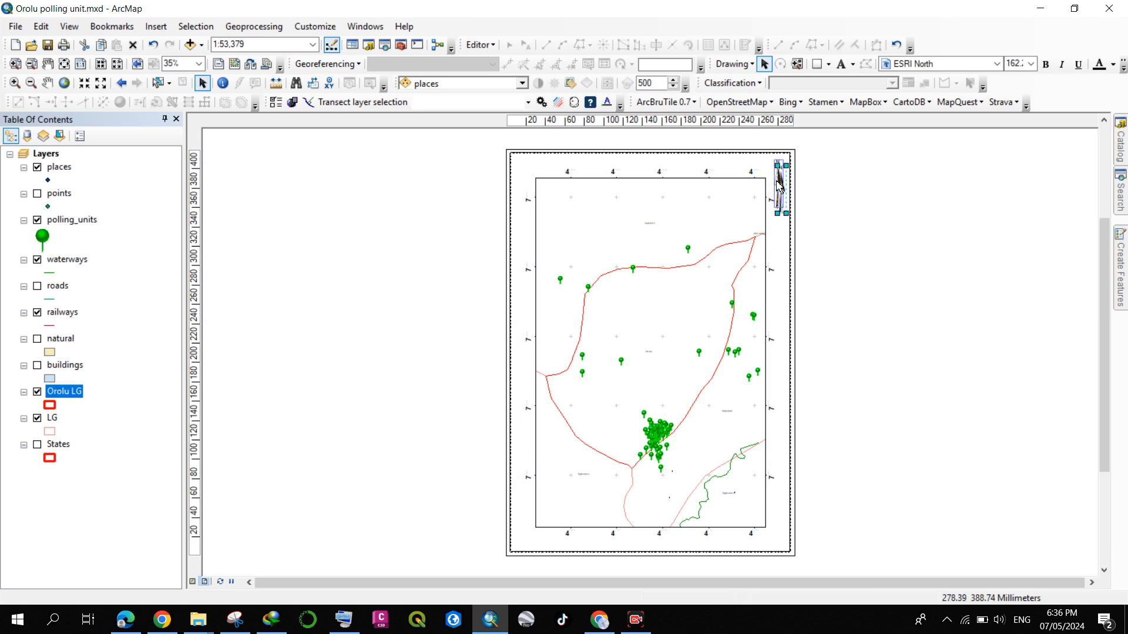
click(866, 196)
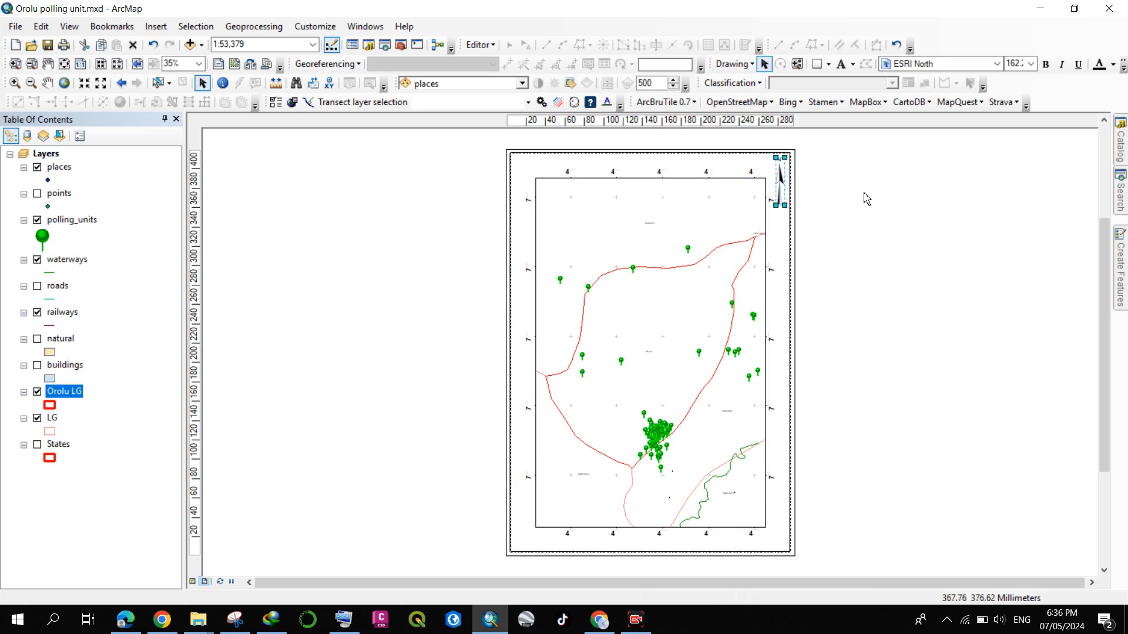
click(627, 194)
click(660, 268)
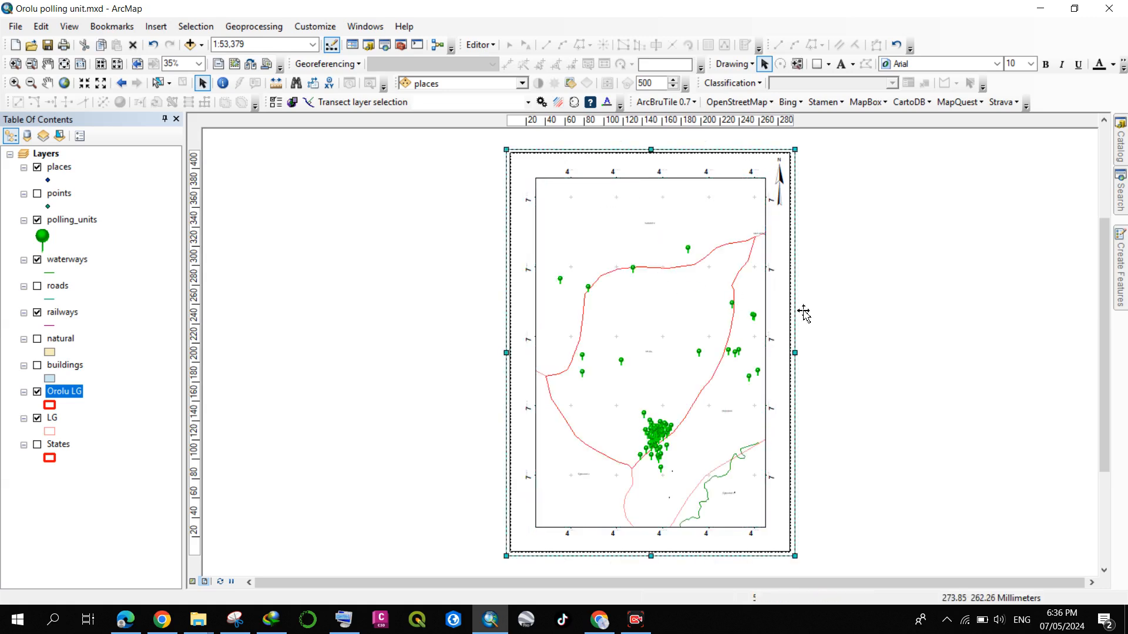
click(939, 317)
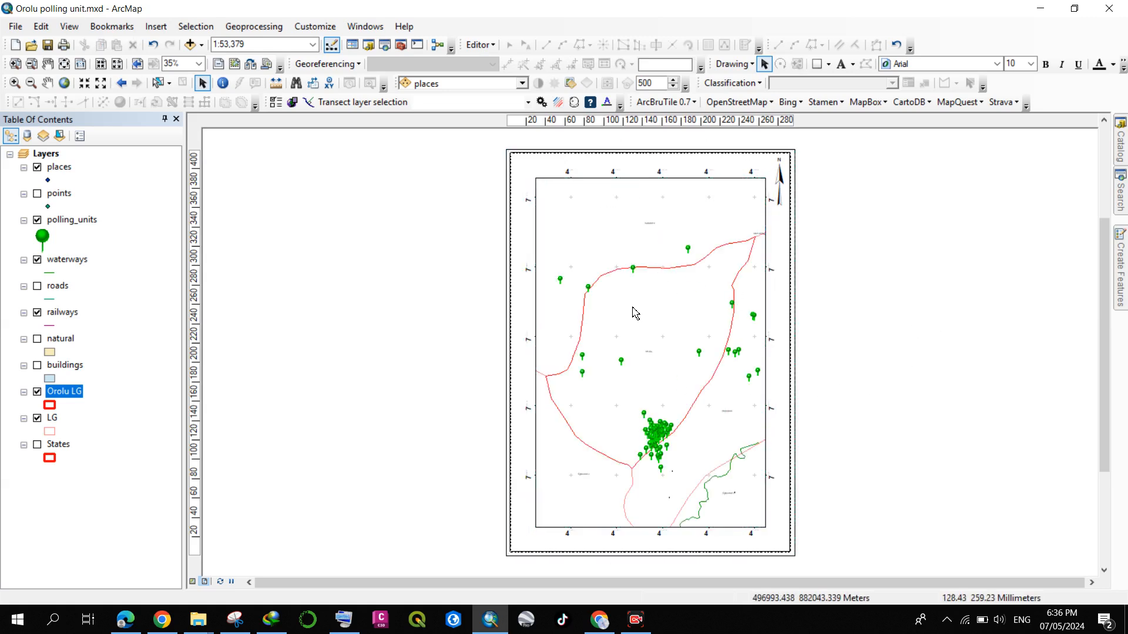
Step: Set the interval units of the data frame's measured grid to Meters and apply the change
right_click(644, 288)
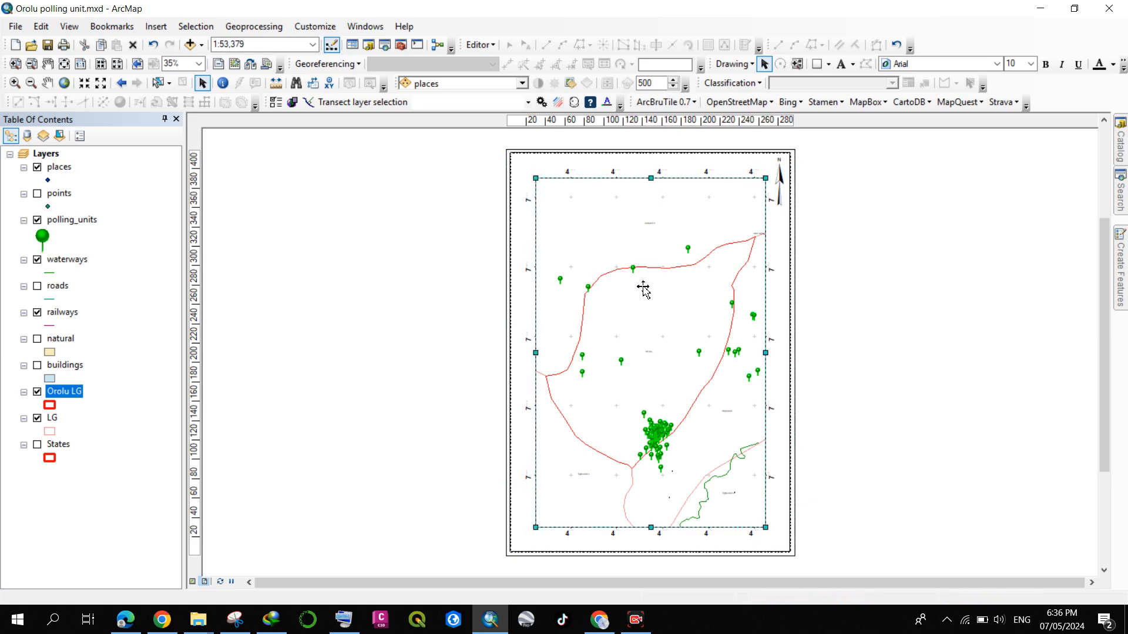
click(689, 552)
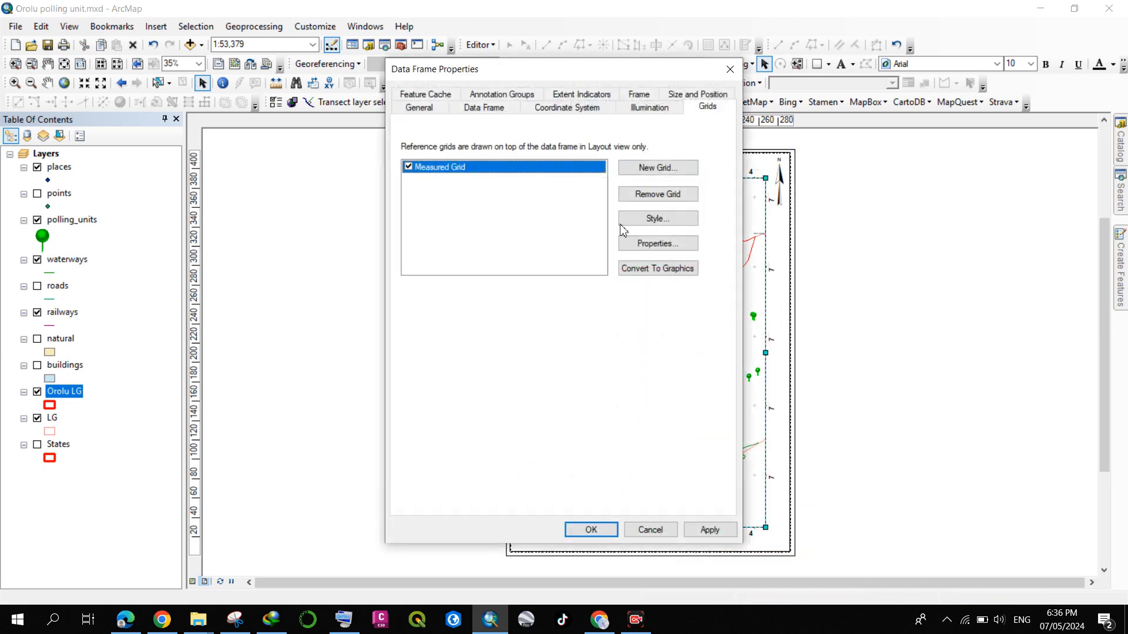
click(634, 247)
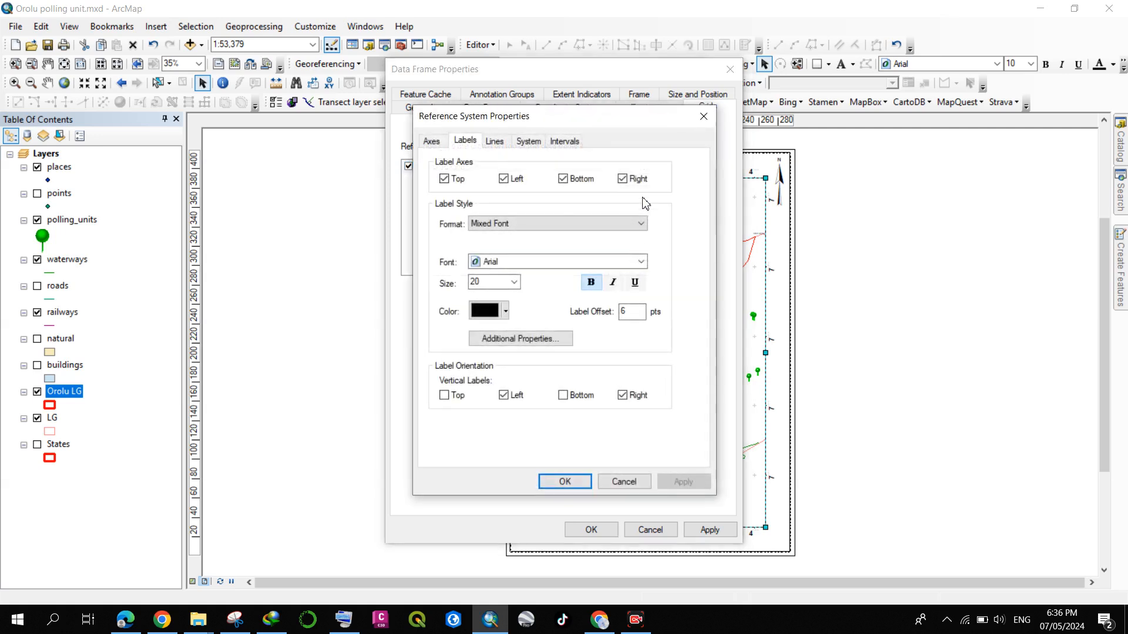
click(570, 141)
click(541, 183)
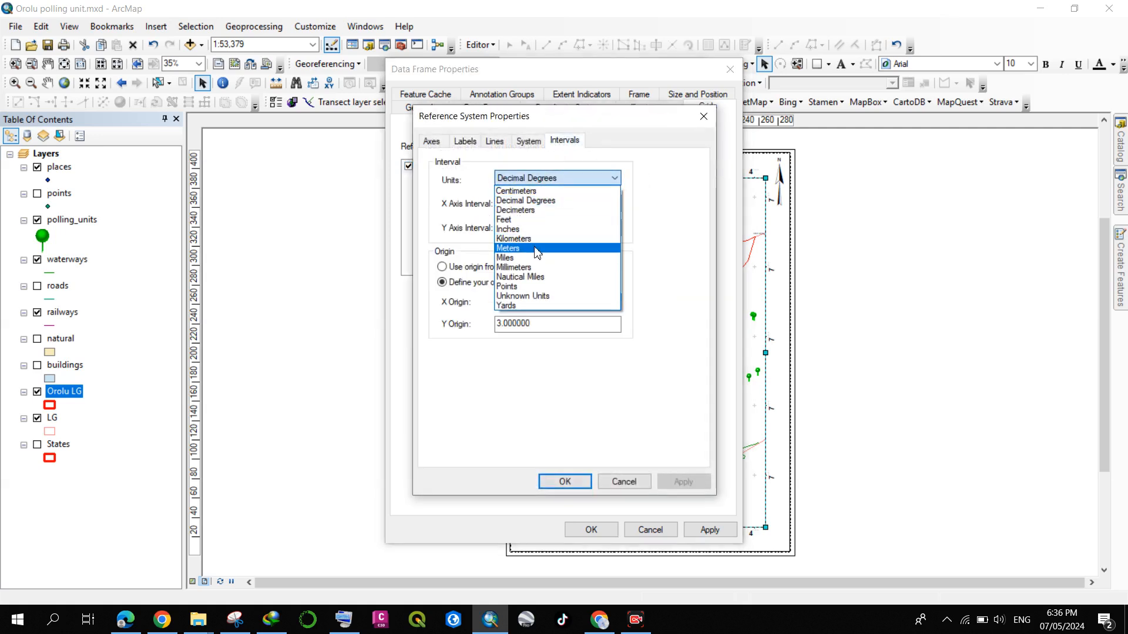
click(540, 249)
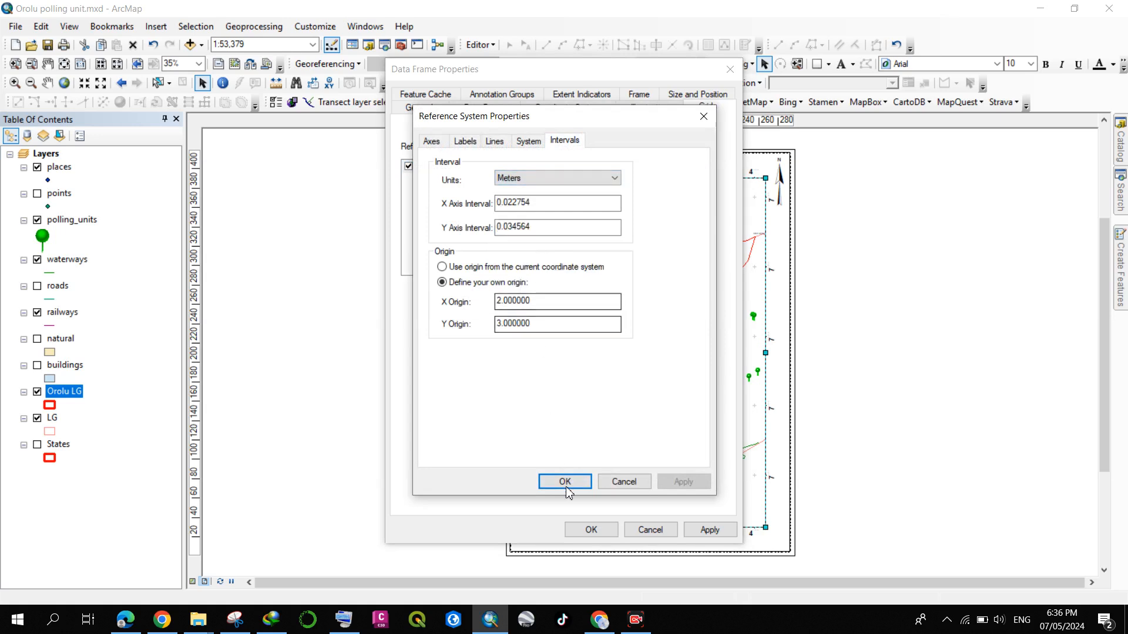
click(567, 481)
click(711, 531)
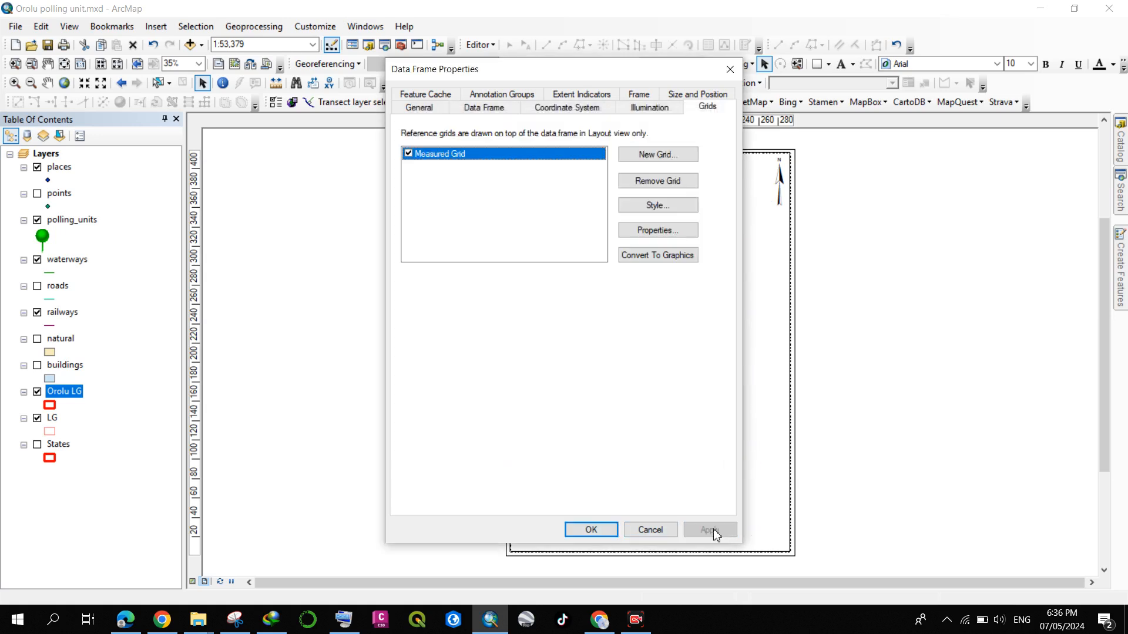
Step: Restore the measured grid's interval units to Decimal Degrees and close the data frame properties
click(633, 229)
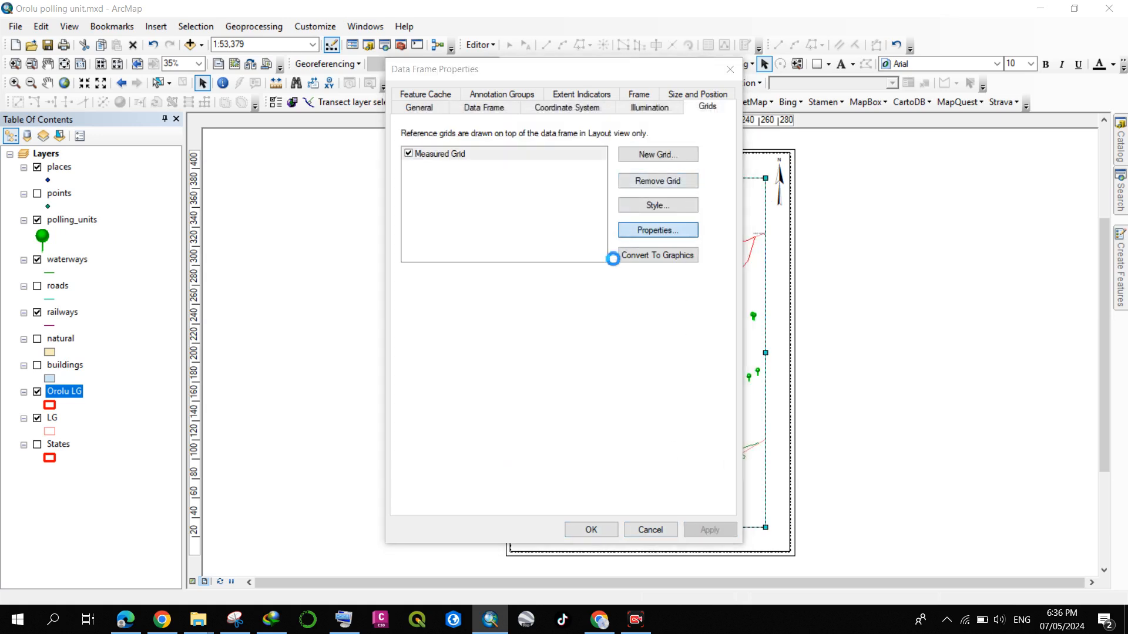
click(614, 182)
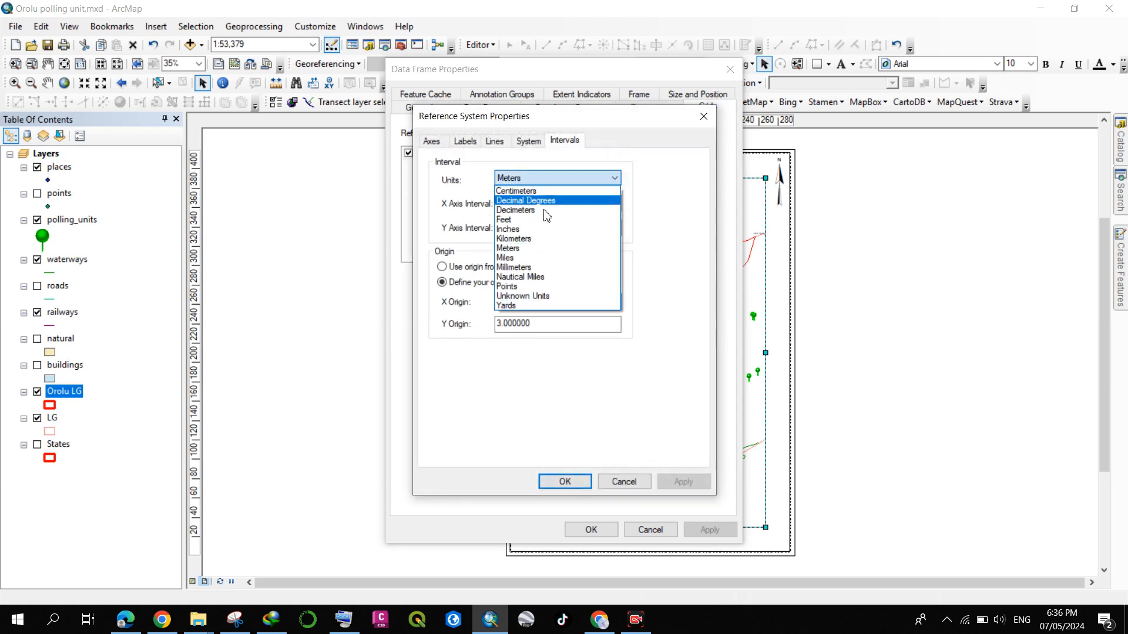
click(553, 200)
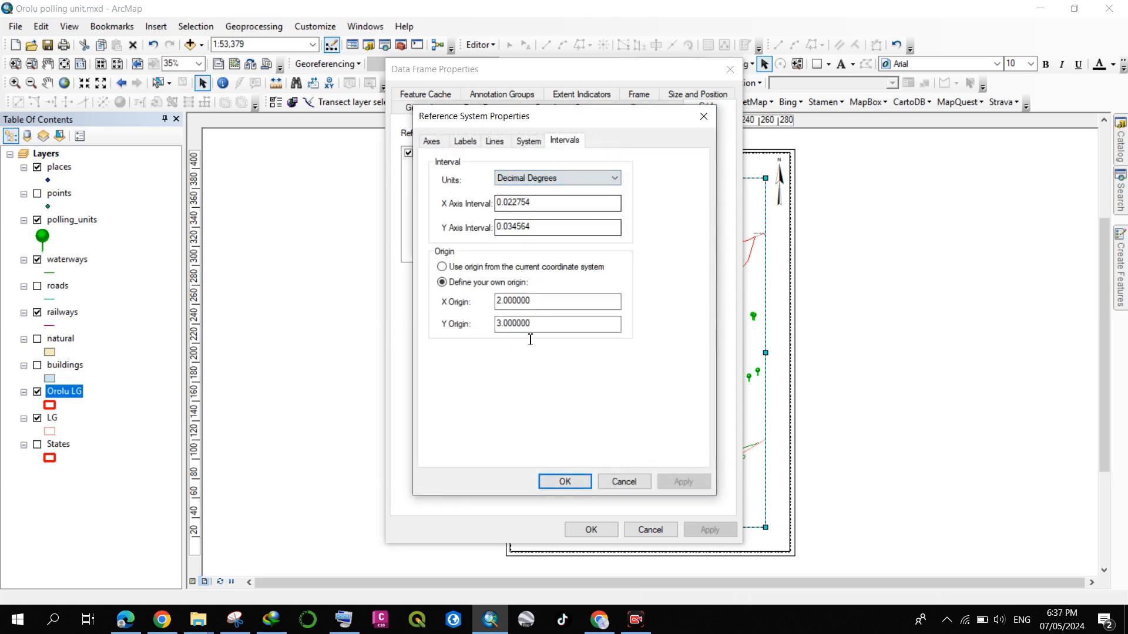
click(564, 482)
click(591, 530)
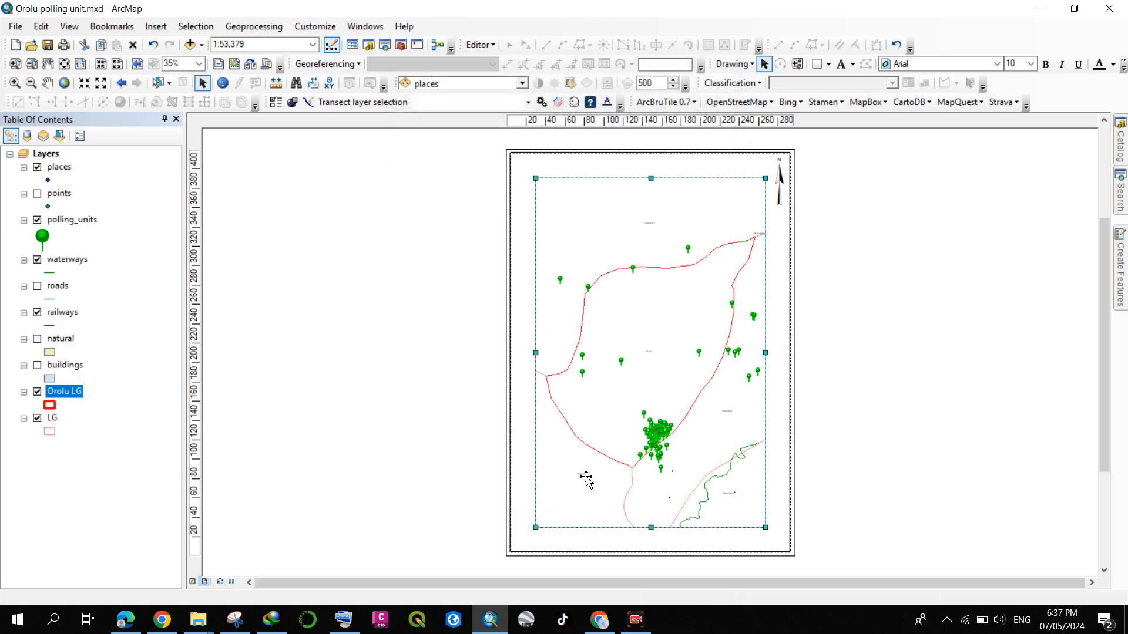
Step: Change the data frame's coordinate system to WGS 1984 UTM Zone 31N
right_click(39, 158)
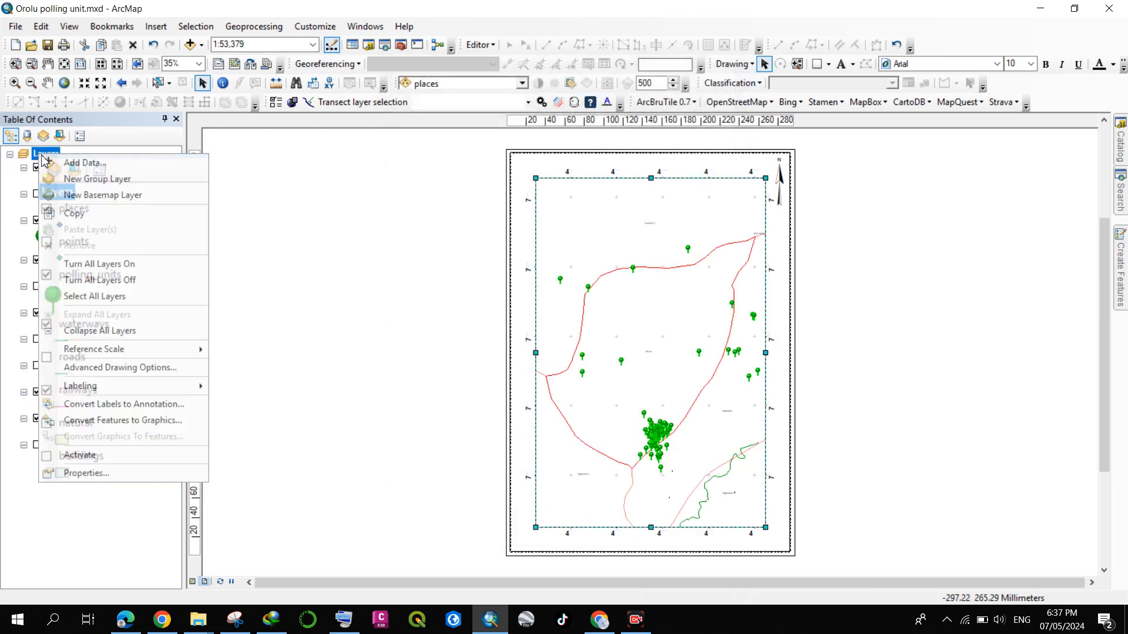
click(41, 160)
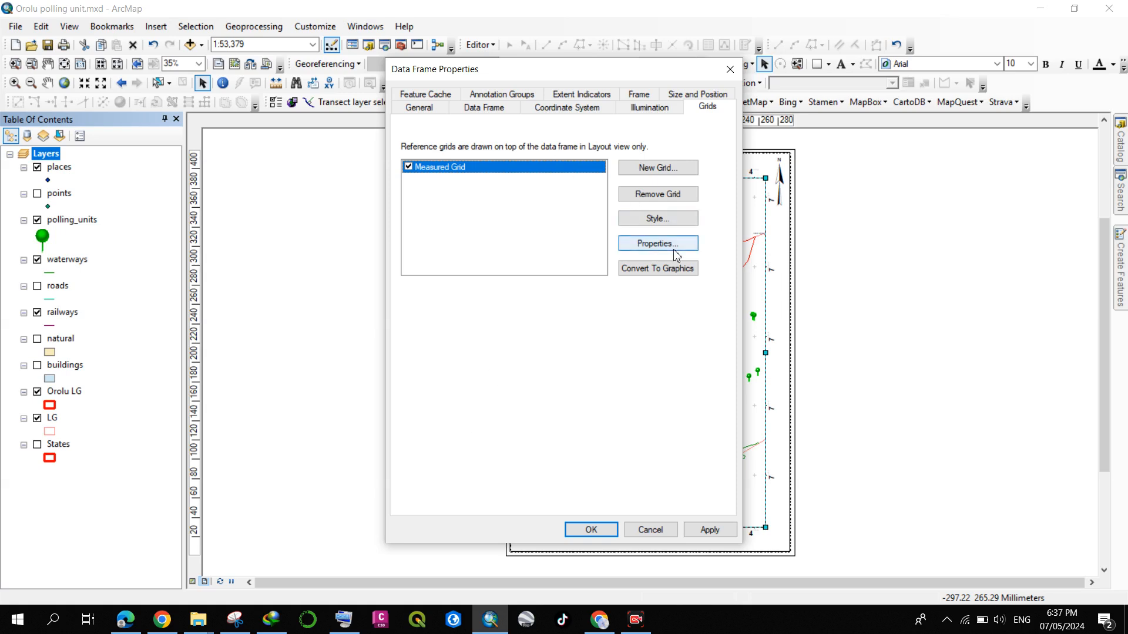
click(548, 108)
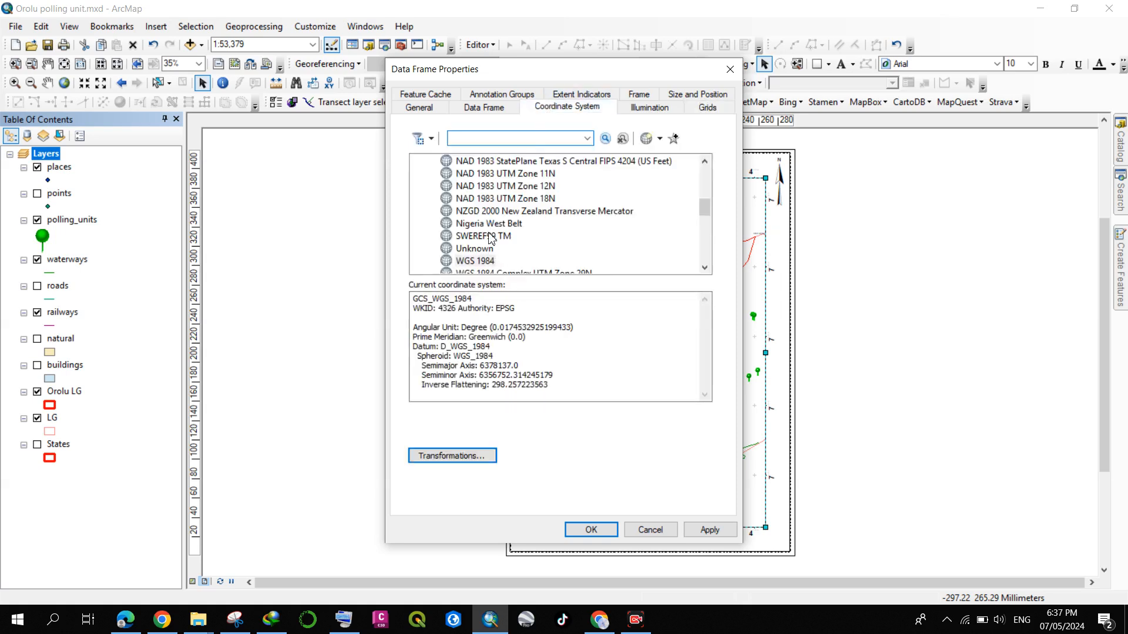
scroll(489, 238, down, 3)
click(529, 198)
click(590, 529)
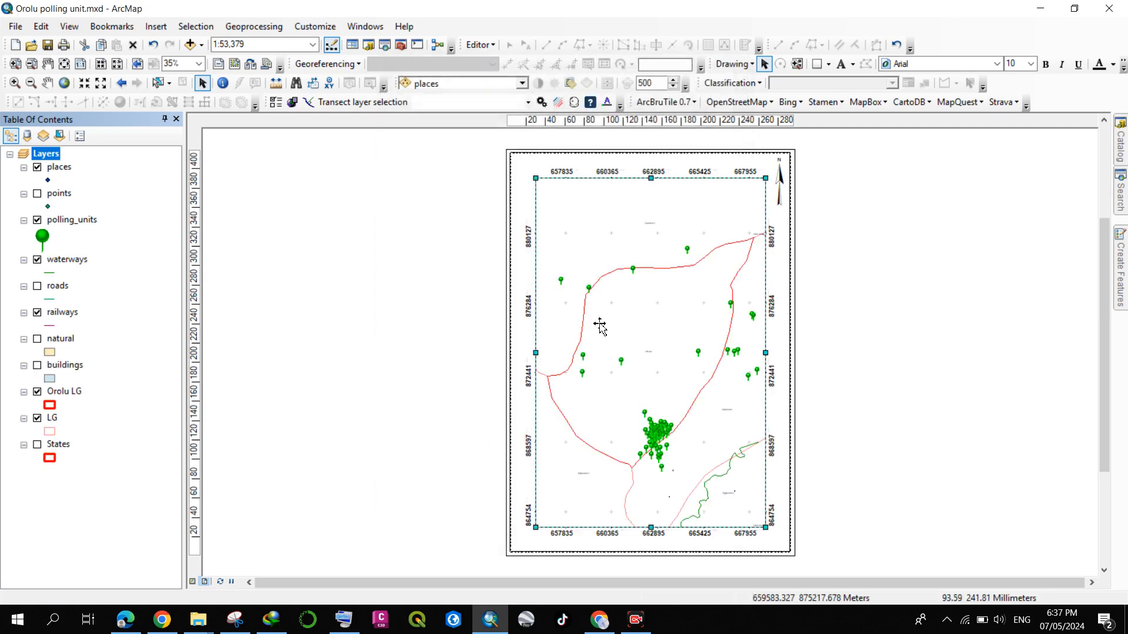
Step: Apply a number format rounded by number of decimal places to the measured grid's labels
right_click(590, 263)
click(651, 530)
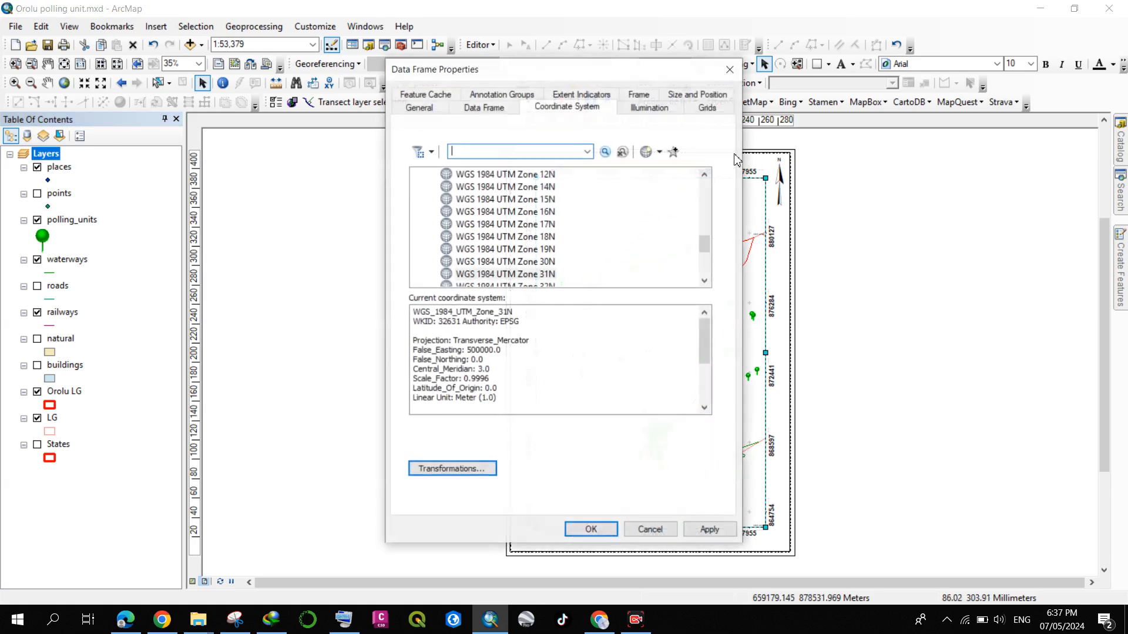
click(721, 110)
click(656, 228)
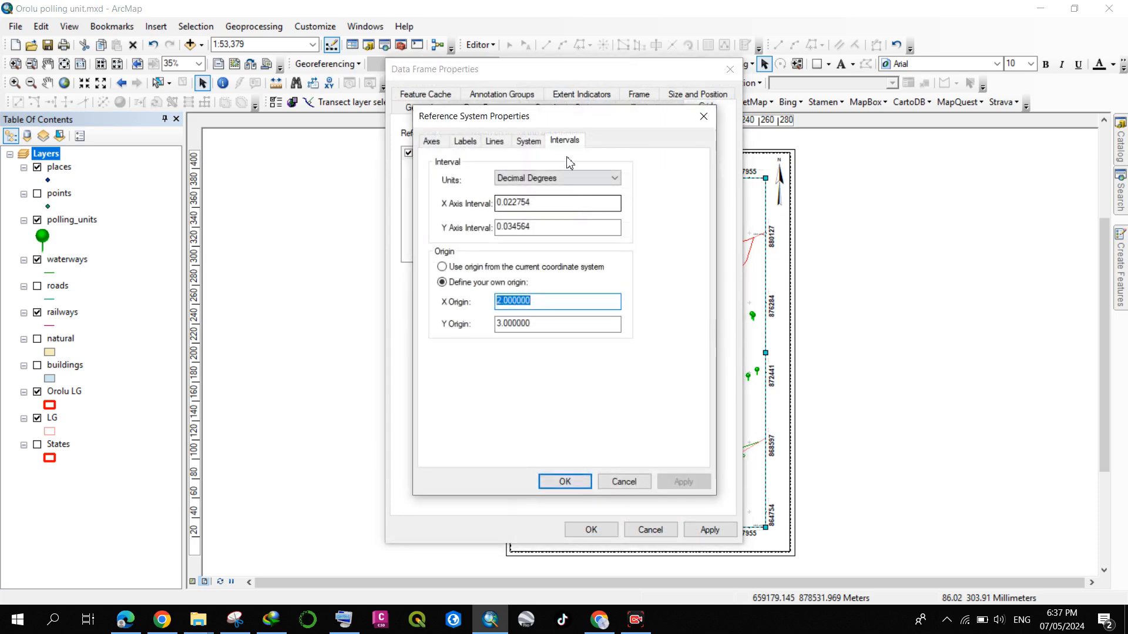
click(465, 141)
click(538, 339)
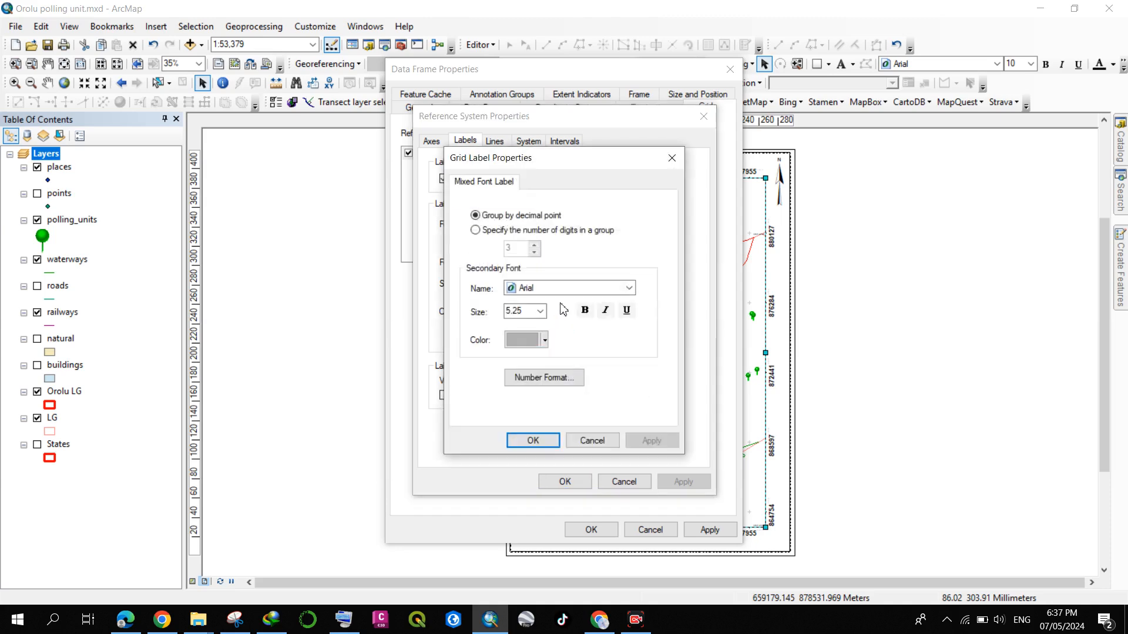
click(529, 377)
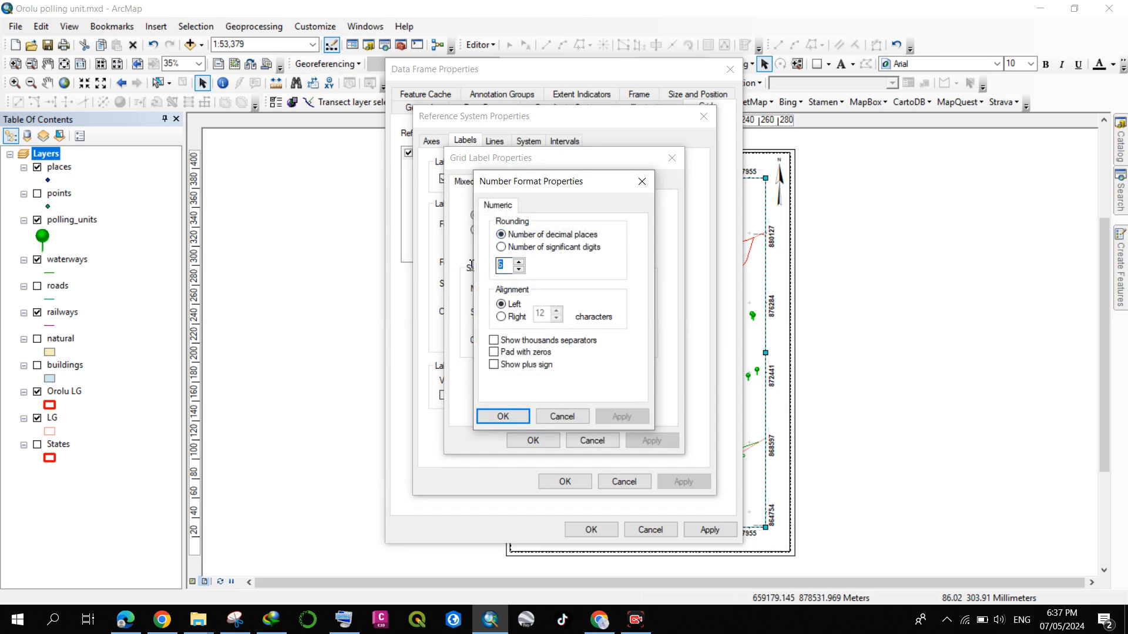
click(503, 416)
click(533, 440)
click(565, 482)
click(582, 531)
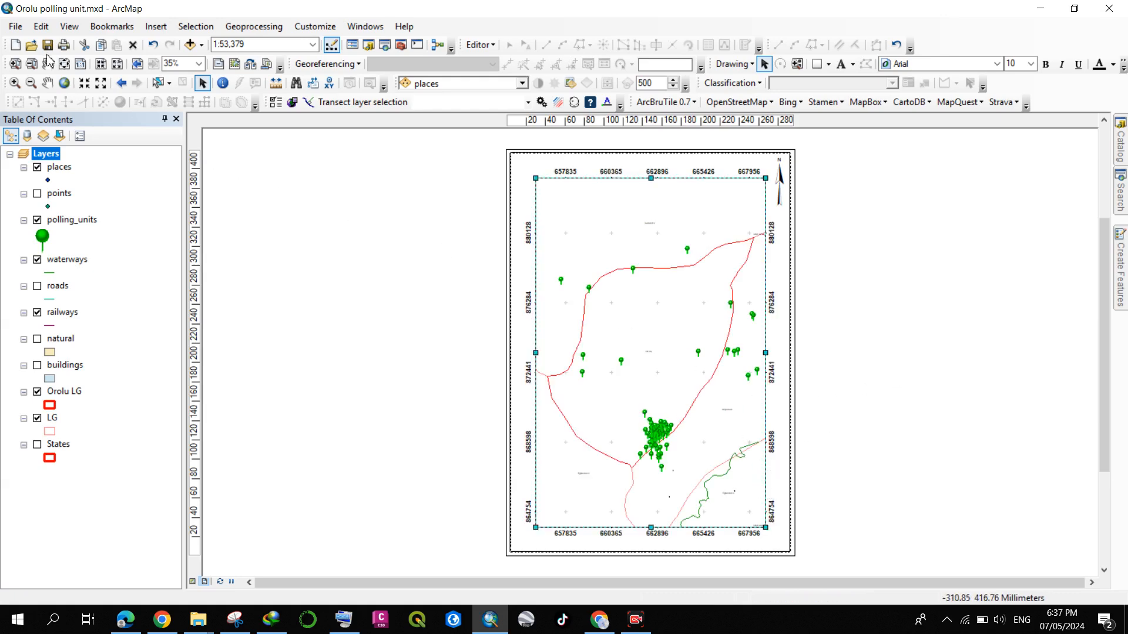
Step: Pan the map slightly upward inside the data frame and deselect the frame
click(48, 83)
drag(715, 380, 702, 396)
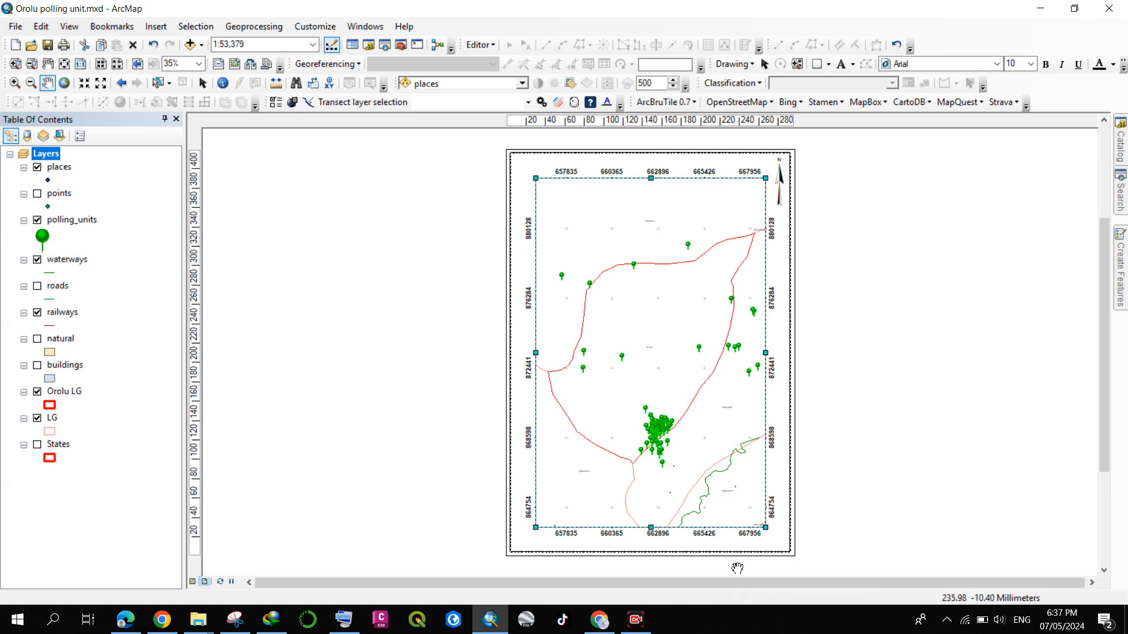
drag(650, 459, 652, 459)
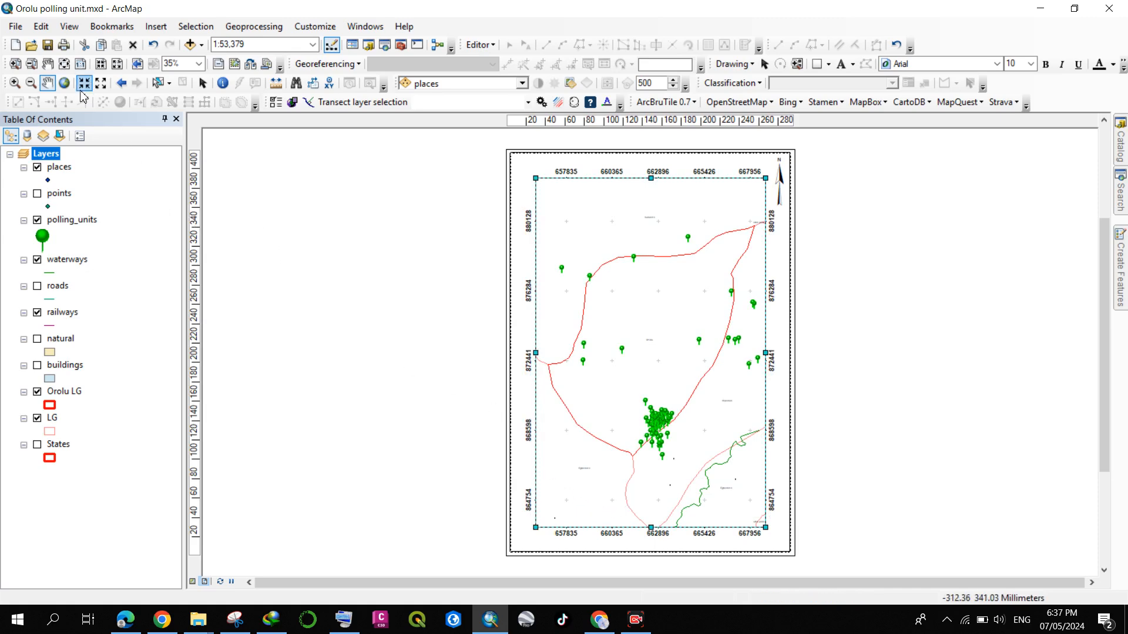
click(202, 83)
click(474, 372)
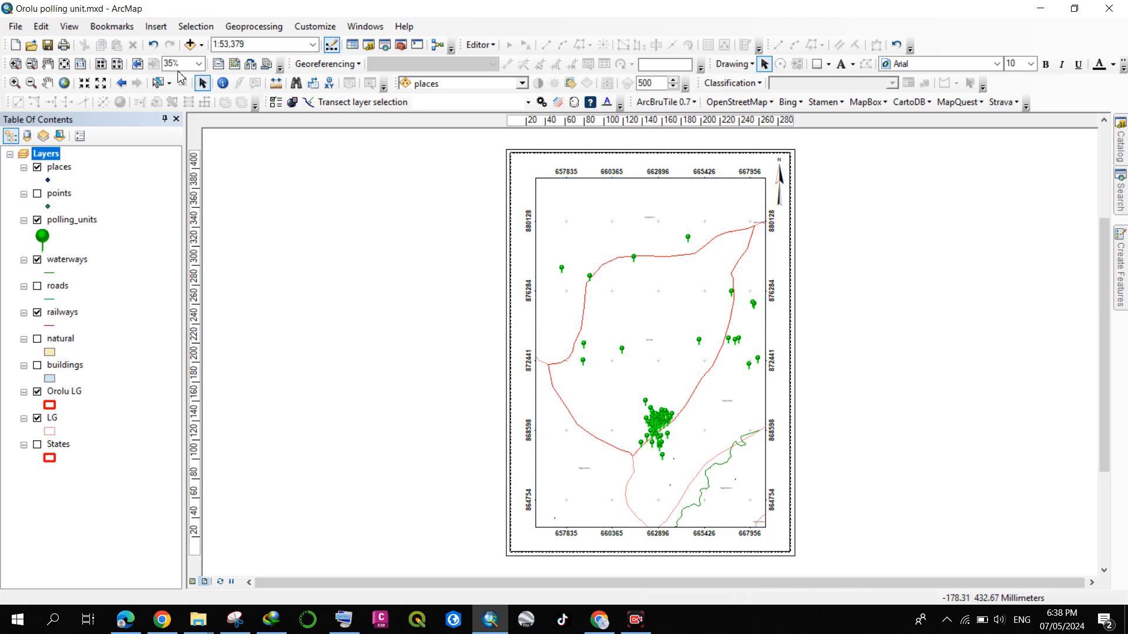
Step: Insert a text element on the layout reading "MAP OF POLLING UNIT IN OROLU LOCAL GOVERNMENT OSUN STATE"
click(156, 26)
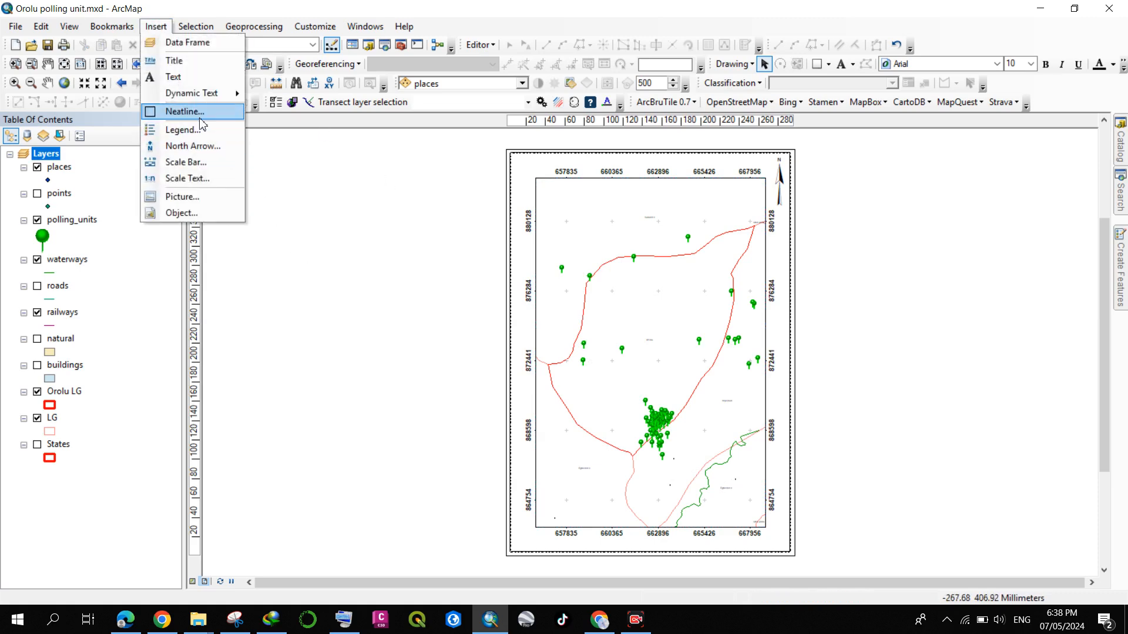
mouse_move(198, 101)
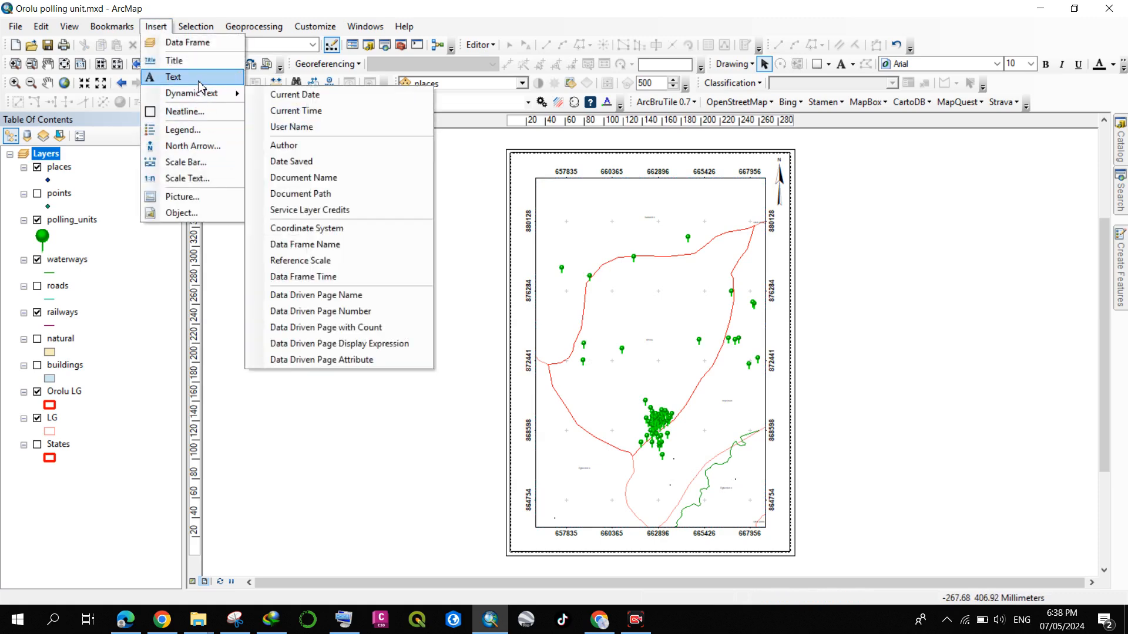
click(172, 77)
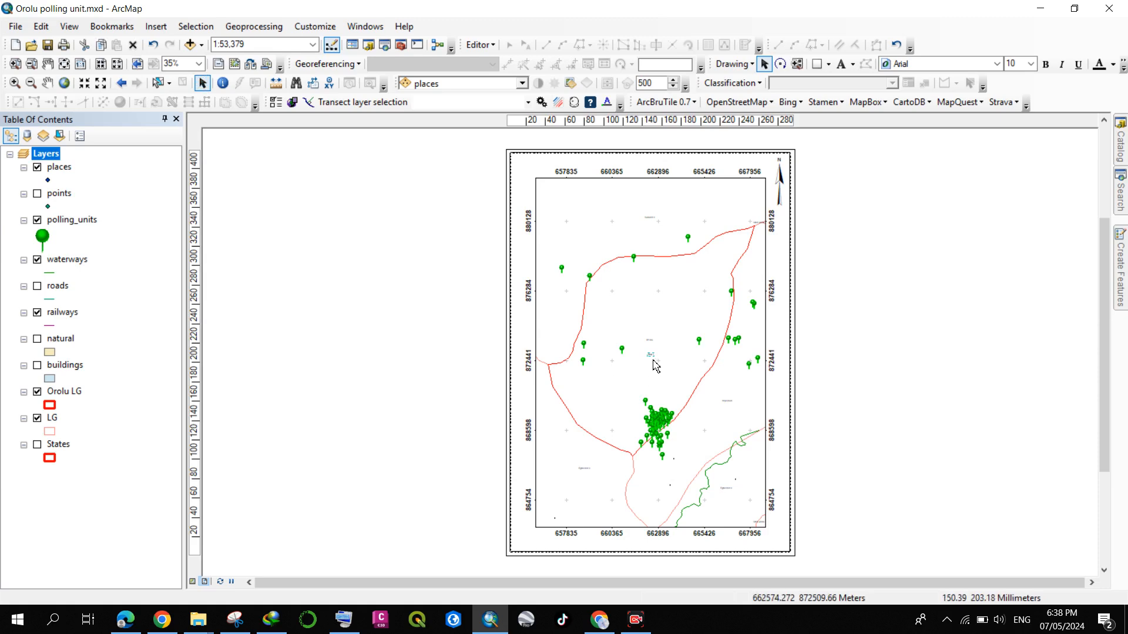
double_click(653, 356)
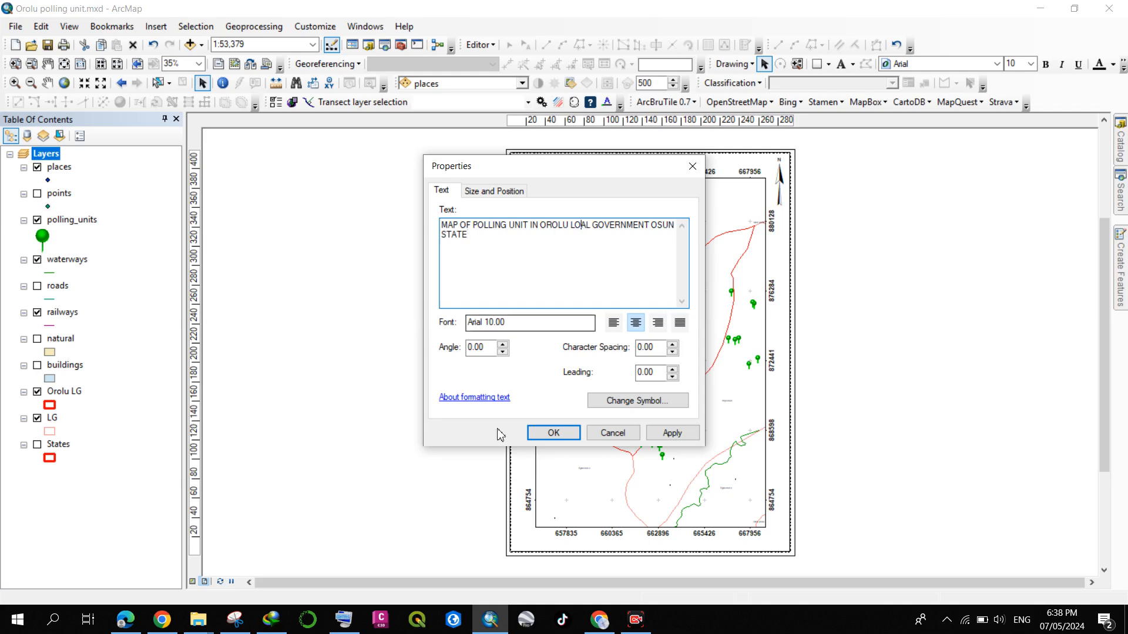
click(339, 621)
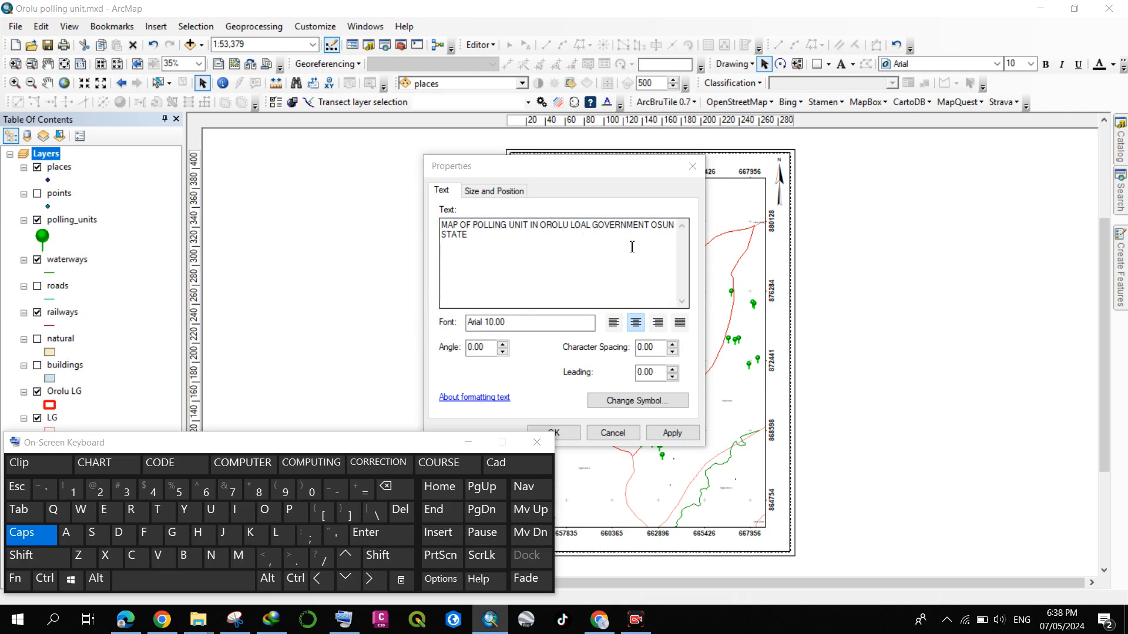
click(582, 227)
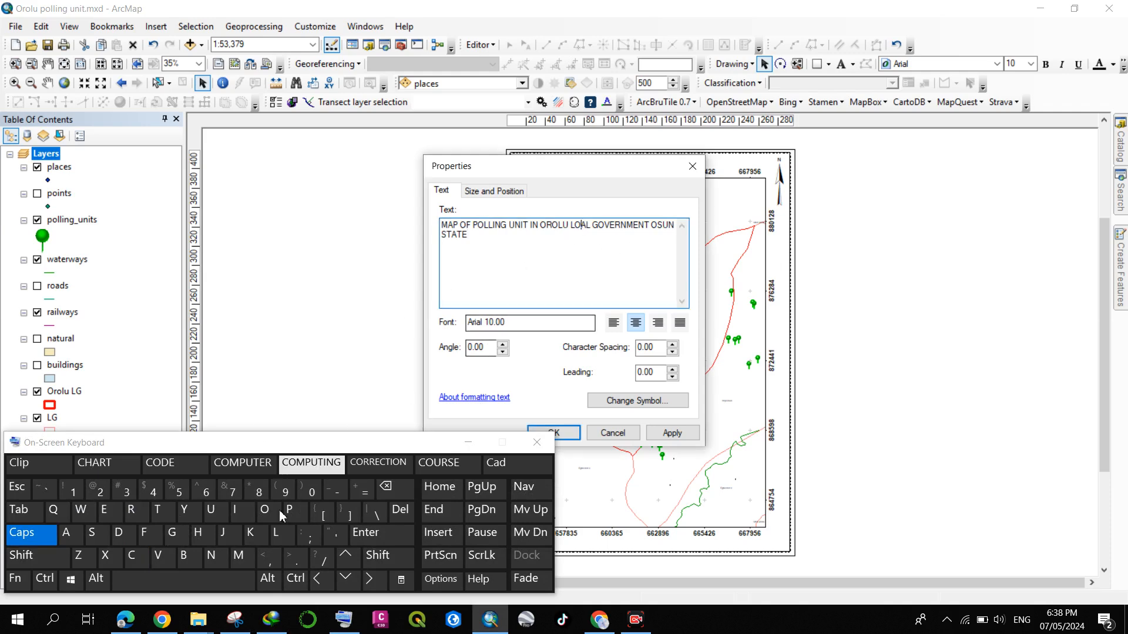
click(124, 562)
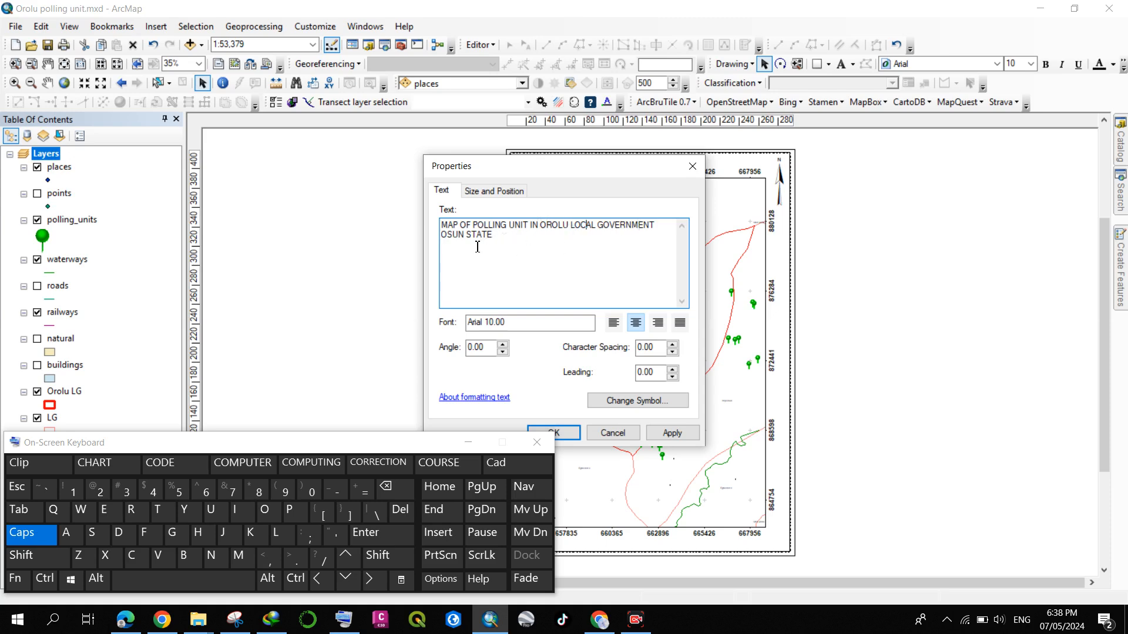
click(537, 443)
Step: Format the map title's text symbol as size 20, bold and italic
click(616, 406)
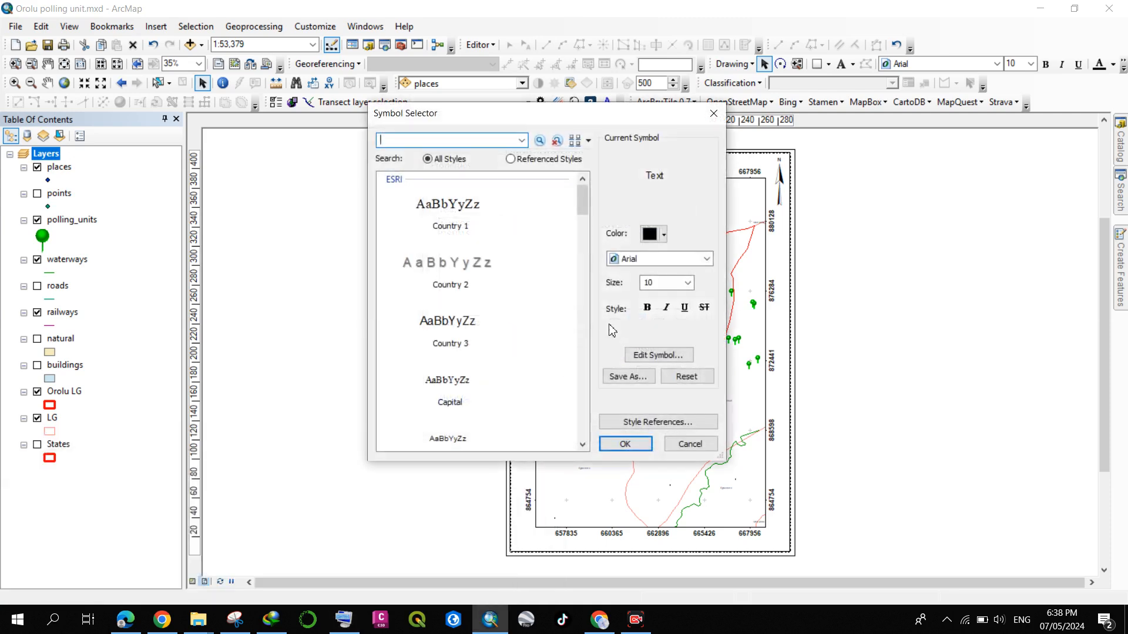
text(20)
click(647, 308)
click(666, 307)
click(622, 445)
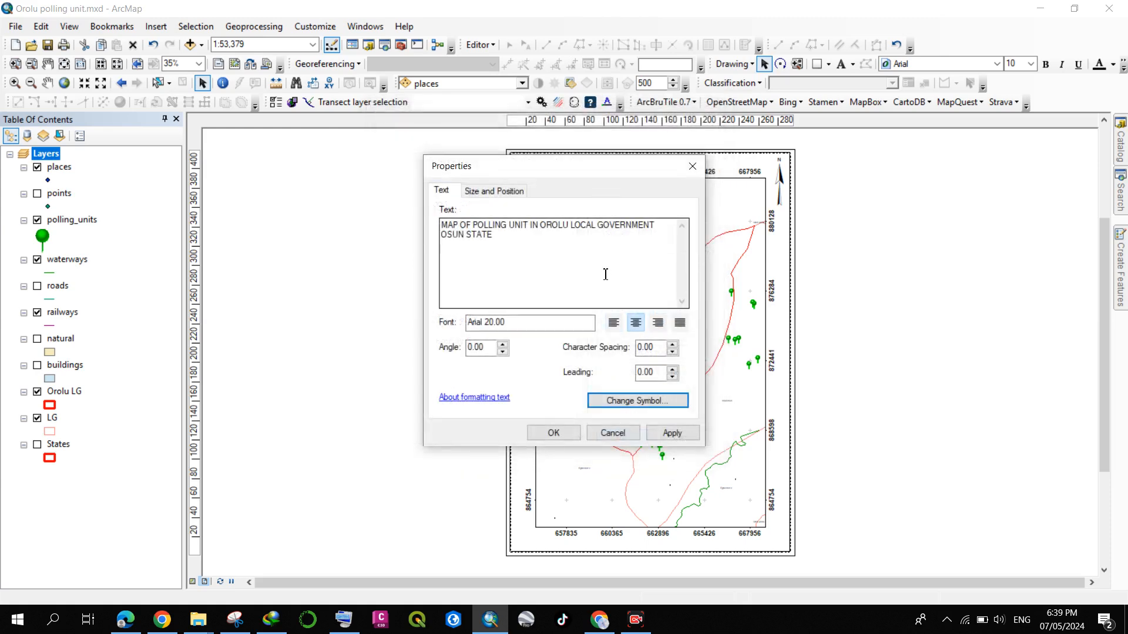
Step: Break the title into two lines before "LOCAL GOVERNMENT OSUN STATE" and accept the text properties
click(571, 226)
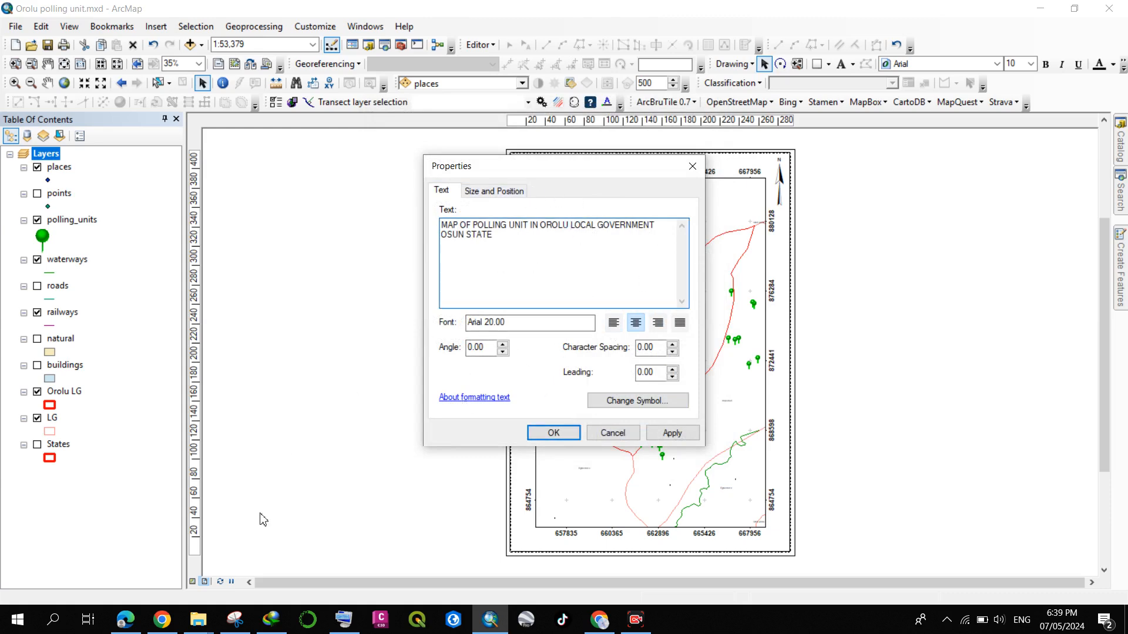
click(305, 620)
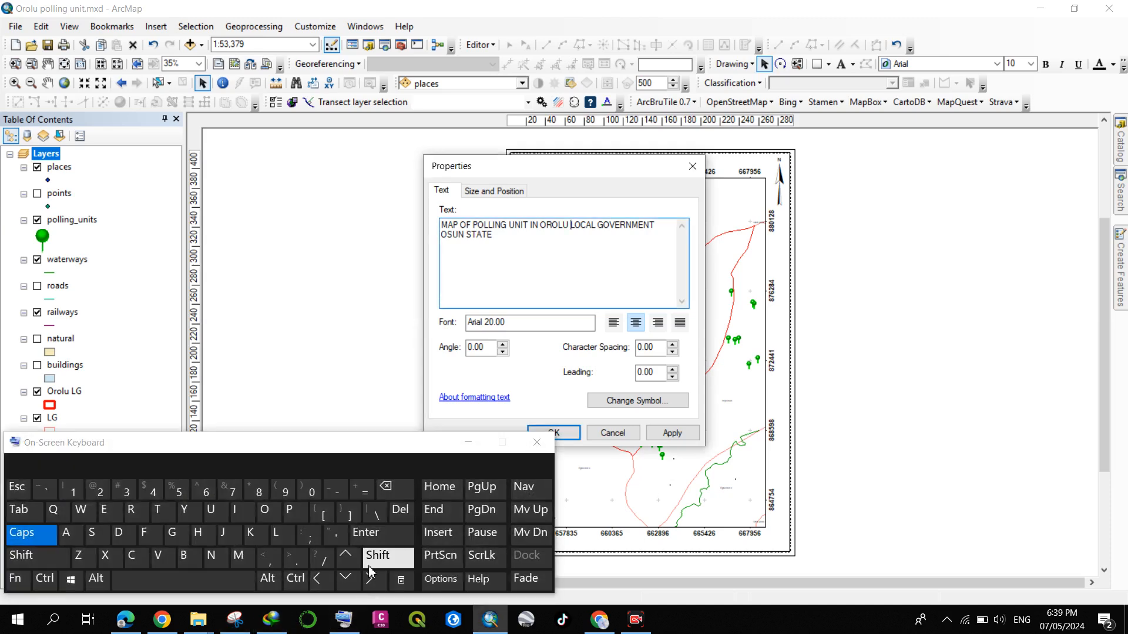
click(373, 537)
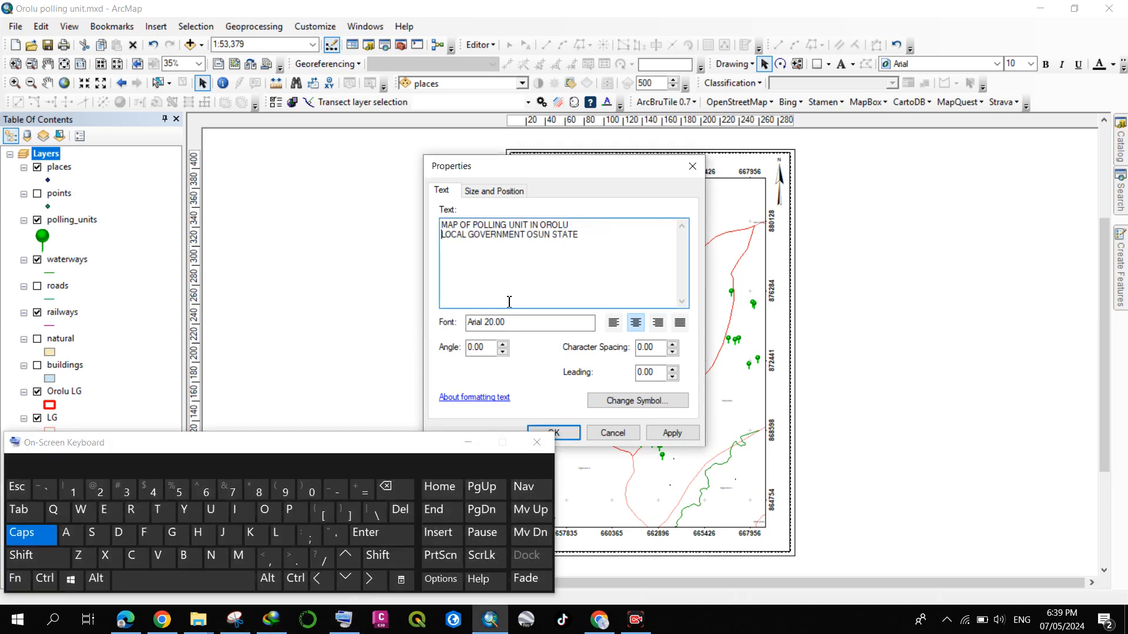
click(566, 433)
Step: Move the title to the top centre of the data frame, above the Orolu boundary, and put the on-screen keyboard away
drag(673, 368, 673, 196)
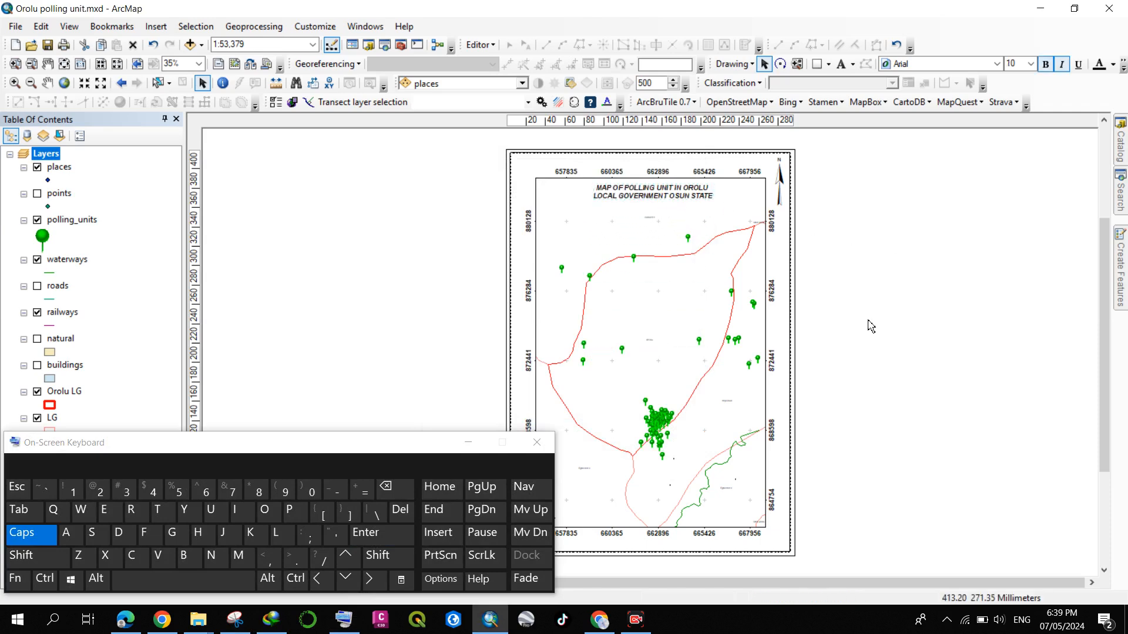
click(940, 275)
click(468, 443)
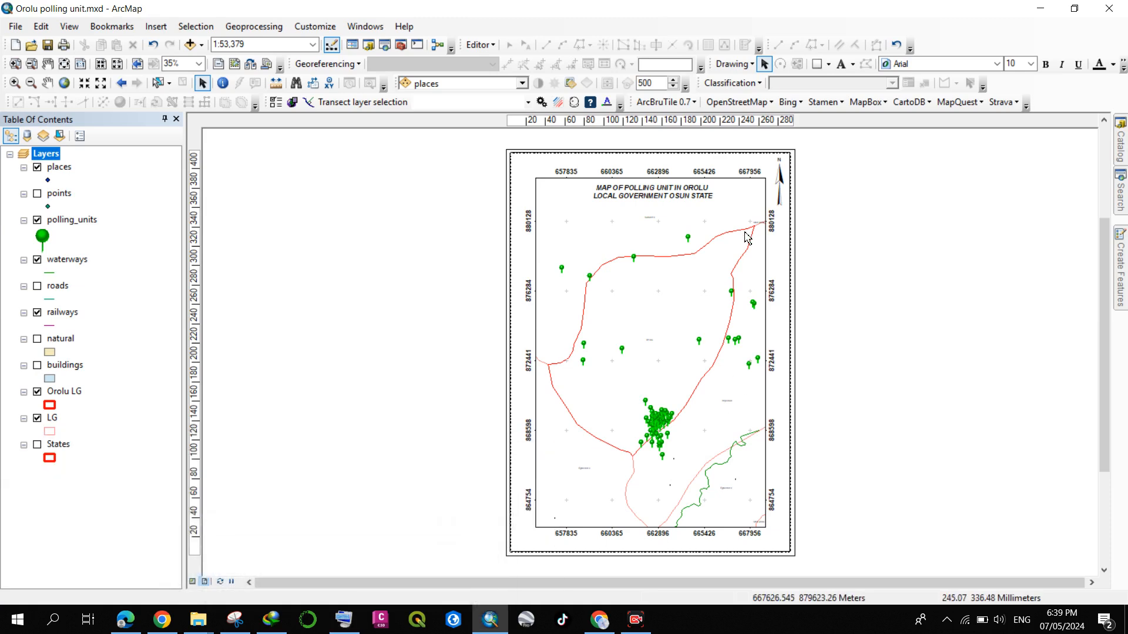
Step: Move the north arrow off the page, beside its upper-right corner
click(781, 179)
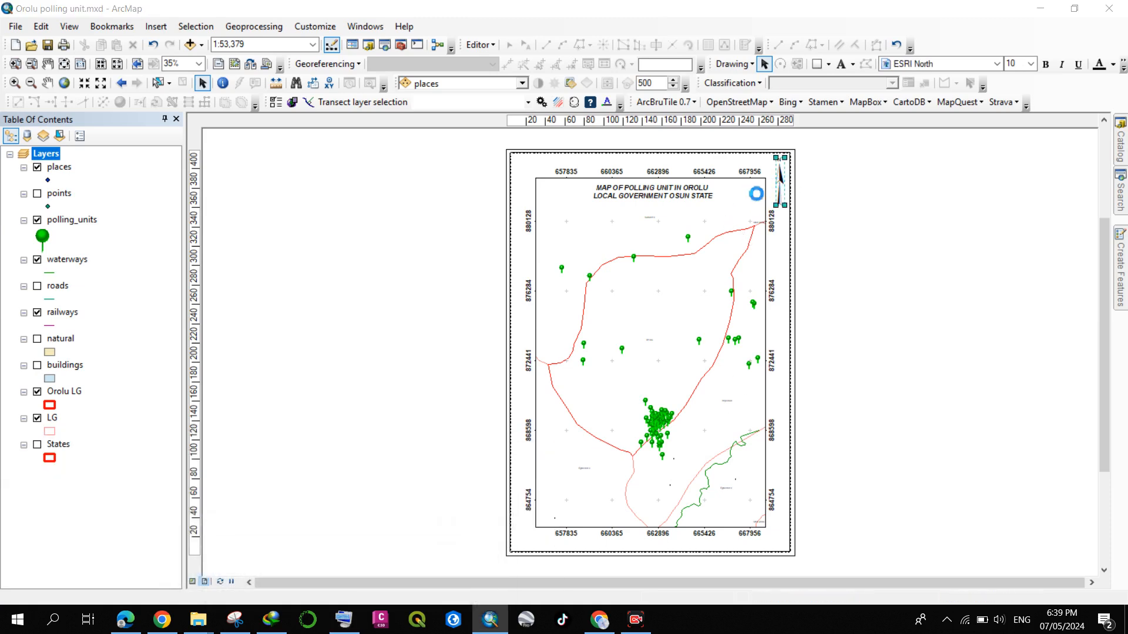
key(Escape)
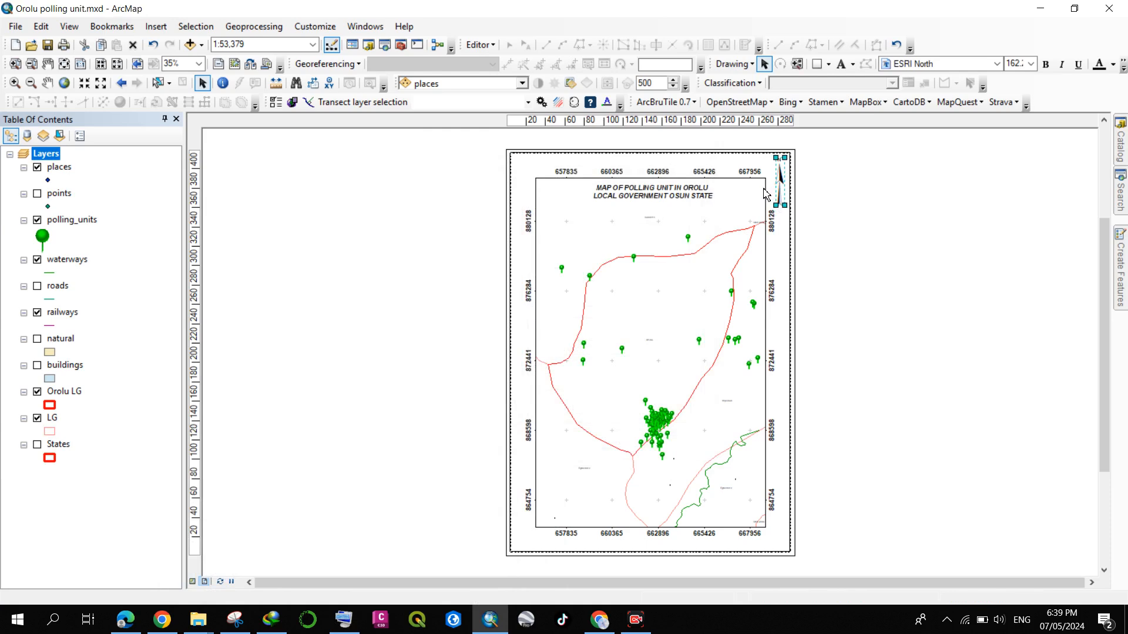
drag(780, 182, 820, 205)
Step: Enlarge the data frame slightly on all four sides toward the neatline and nudge it to centre it on the page
click(651, 169)
drag(650, 177, 651, 169)
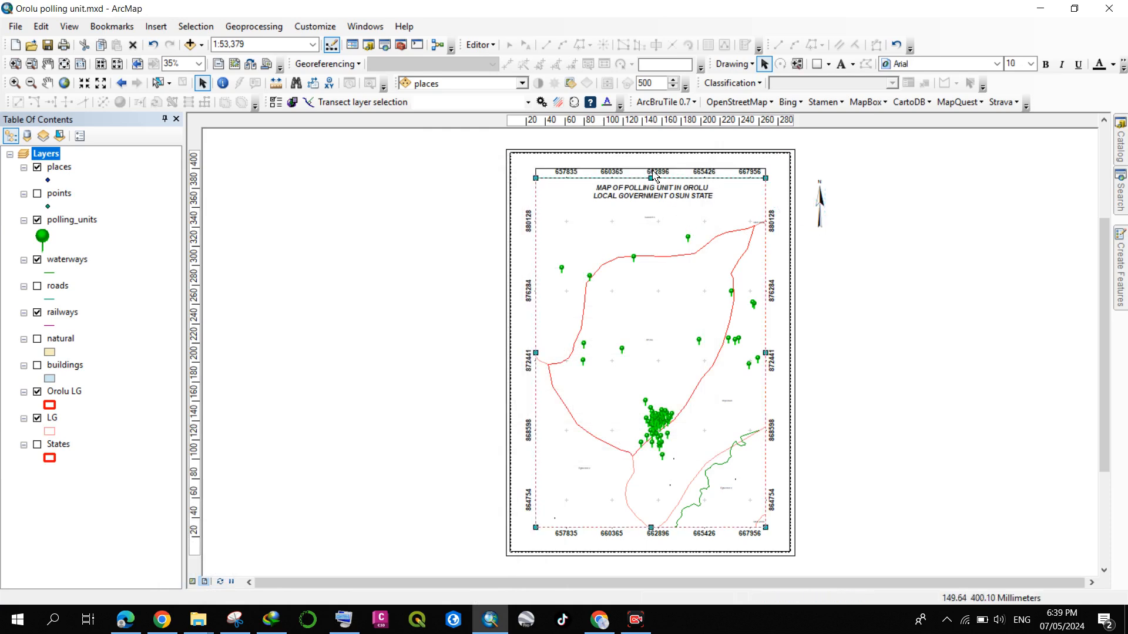
drag(535, 348, 525, 347)
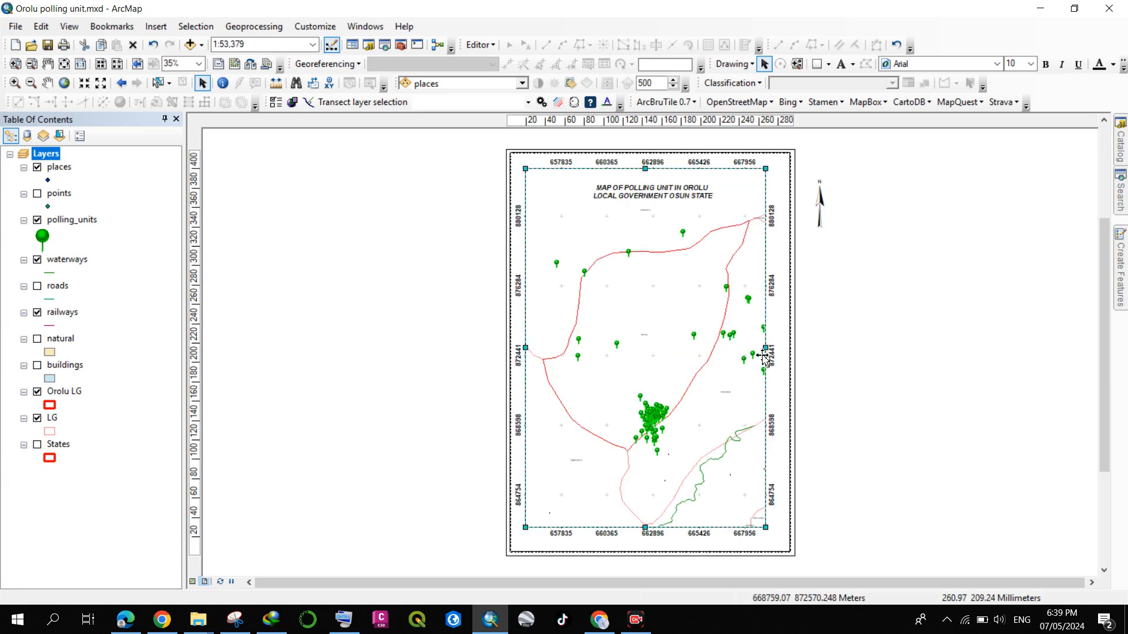
drag(766, 351, 780, 355)
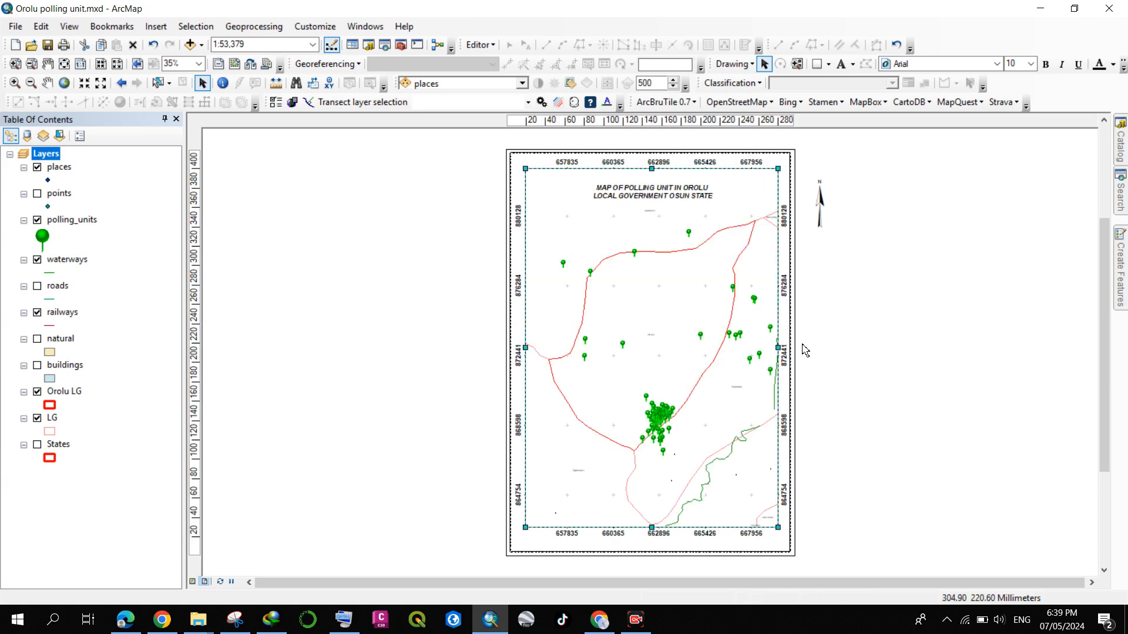
drag(652, 528, 654, 537)
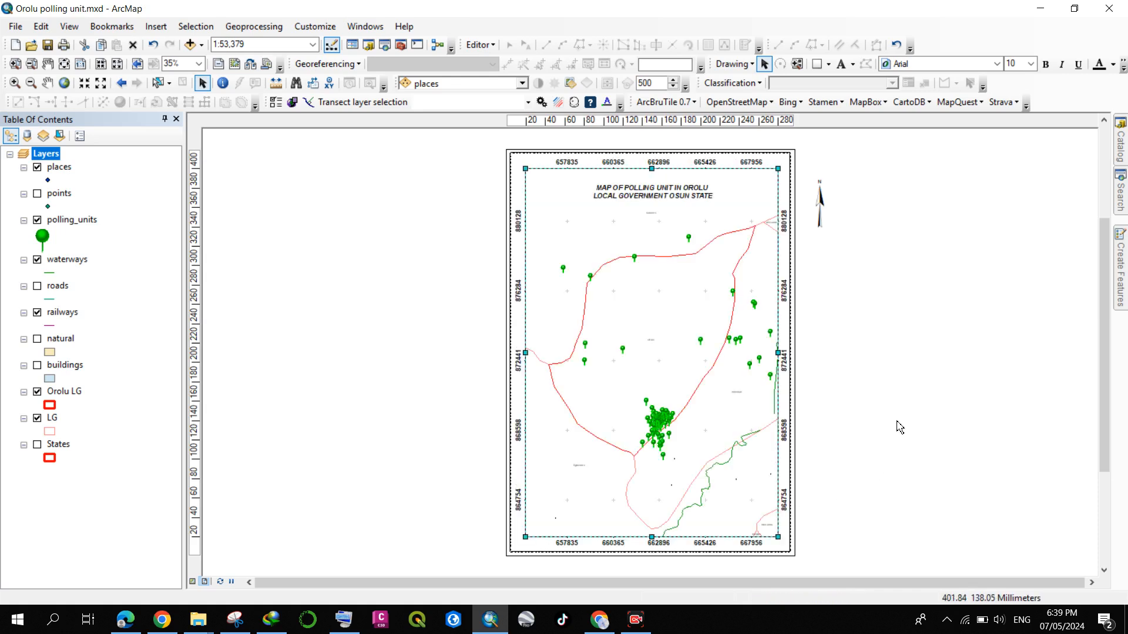
drag(680, 315, 678, 314)
click(841, 335)
Step: Place the north arrow inside the data frame's upper-right corner
click(819, 205)
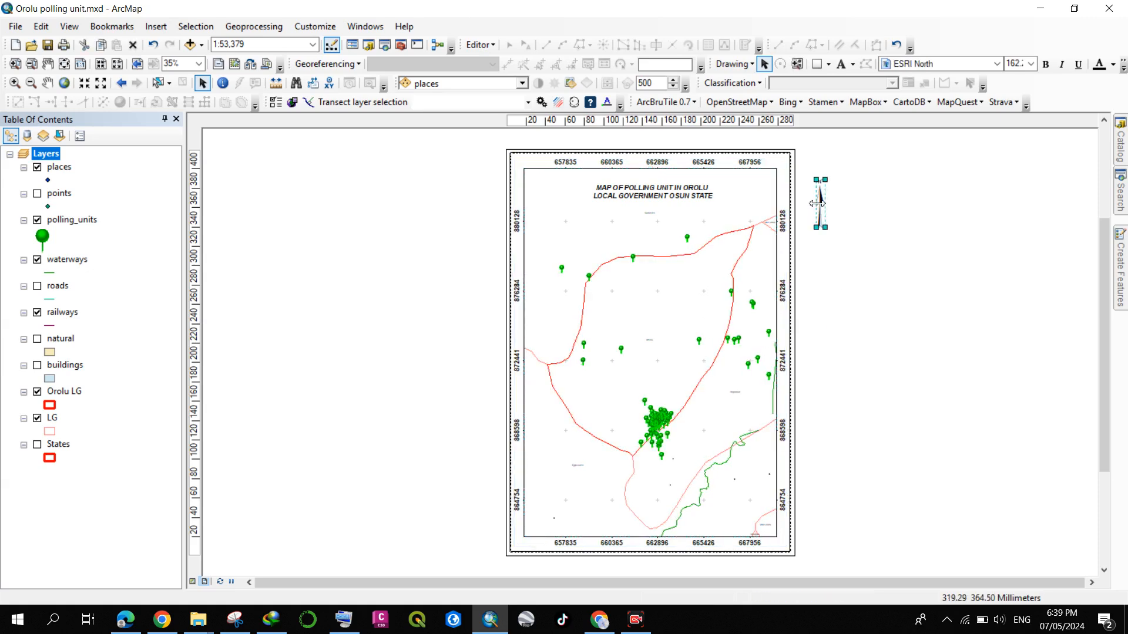
drag(823, 207, 767, 187)
click(926, 241)
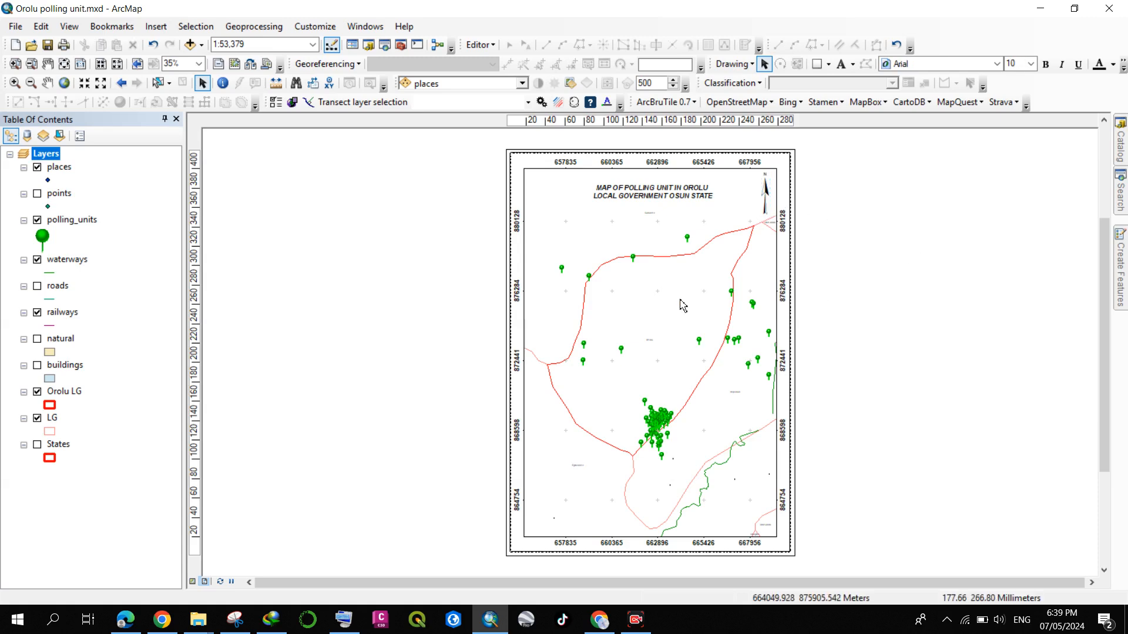
Step: Nudge the two-line title slightly upward, closer to the data frame's top edge
click(662, 194)
drag(663, 192, 662, 184)
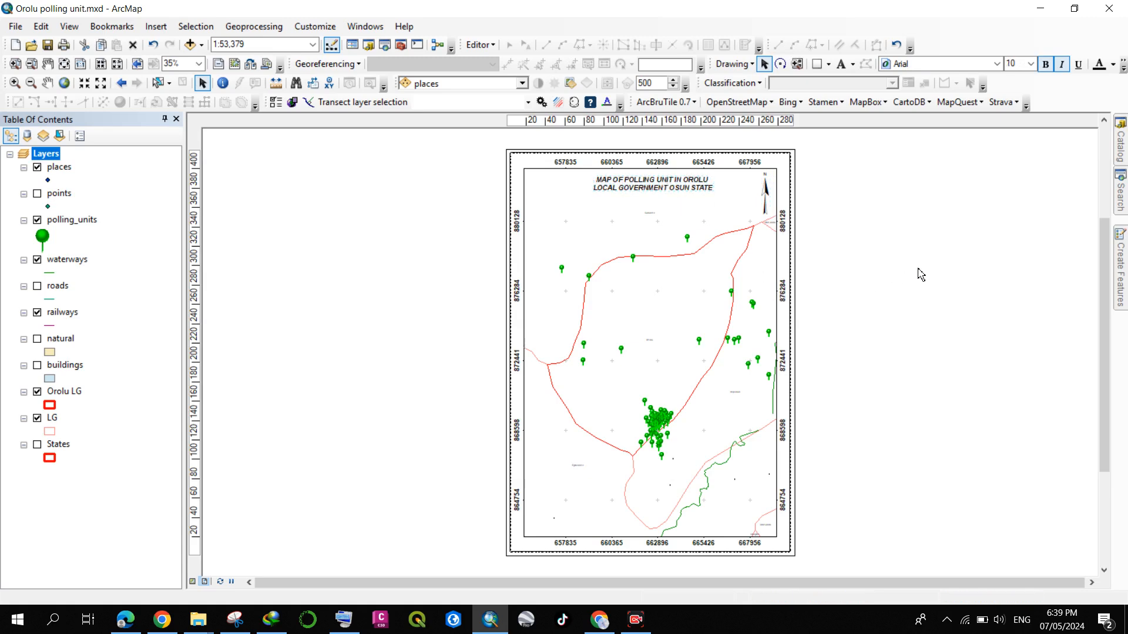
click(870, 333)
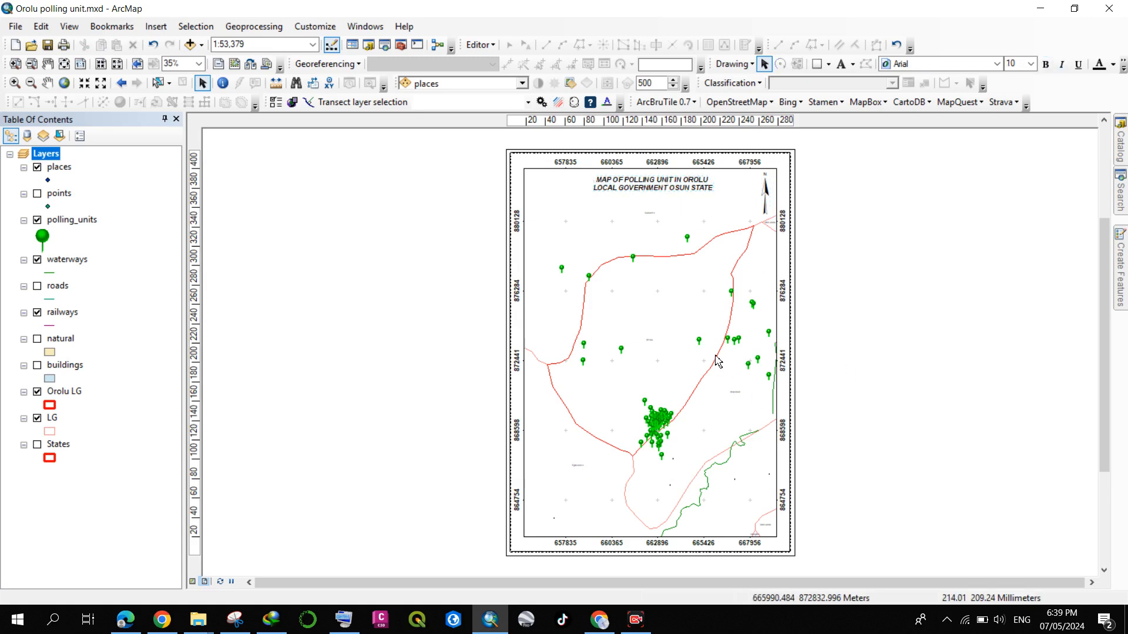